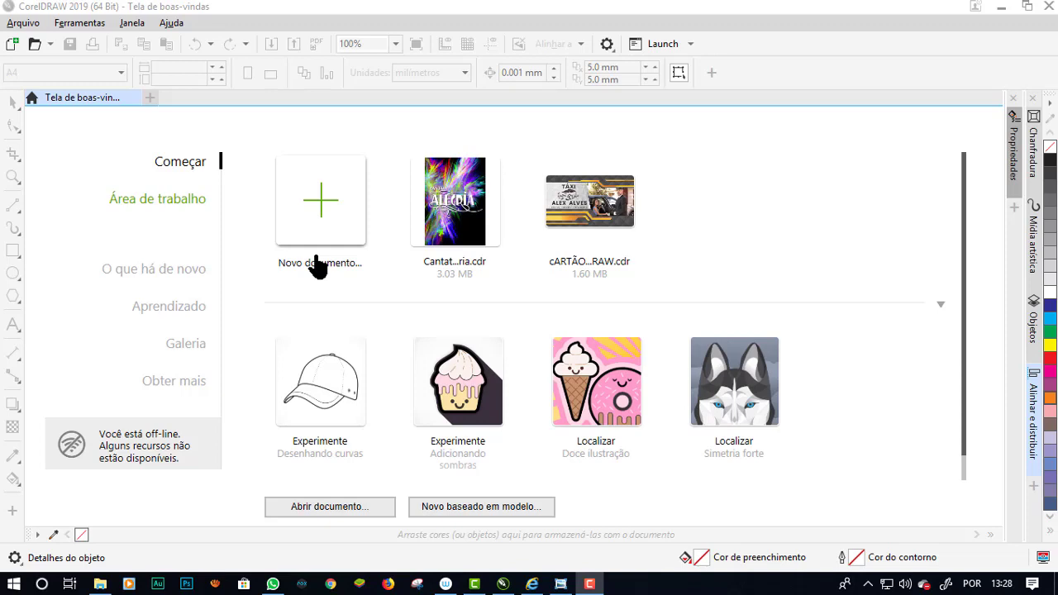
# Step: Create a new Padrão do CorelDRAW document sized 90 × 50 mm at 300 dpi
pyautogui.click(325, 207)
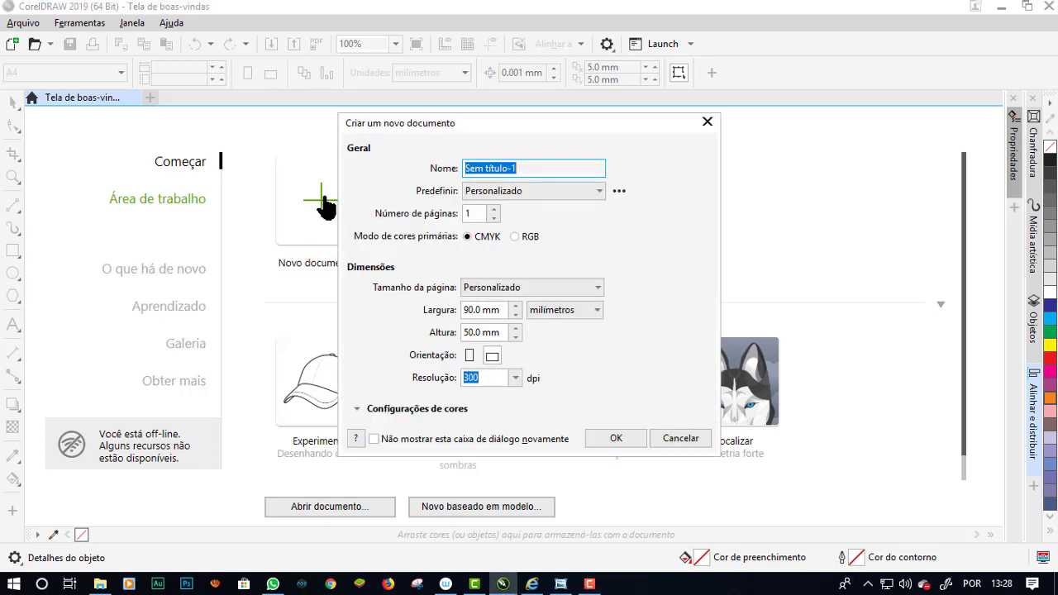
pyautogui.click(600, 193)
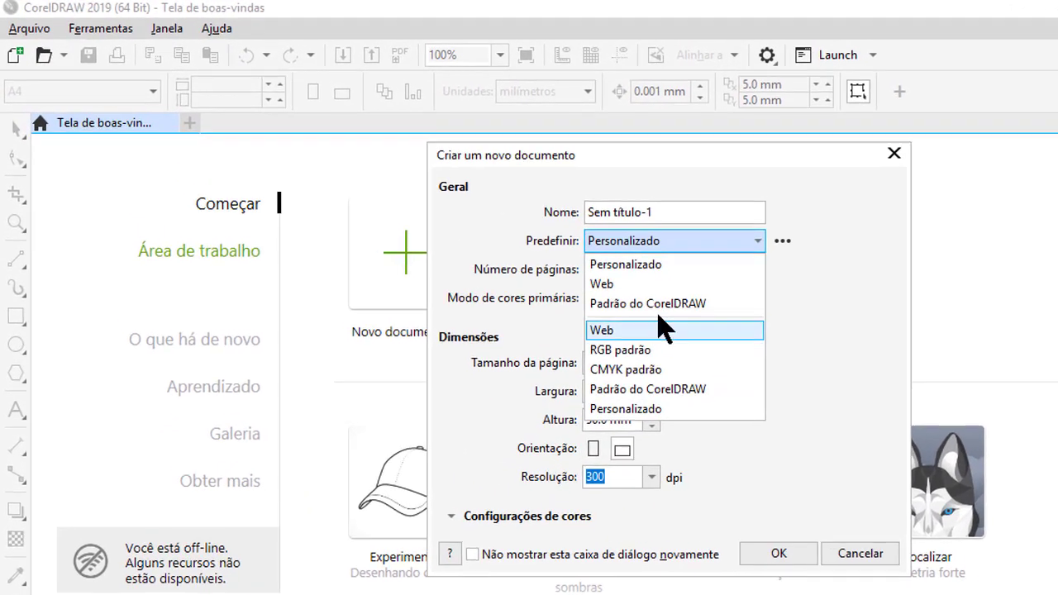
pyautogui.click(527, 241)
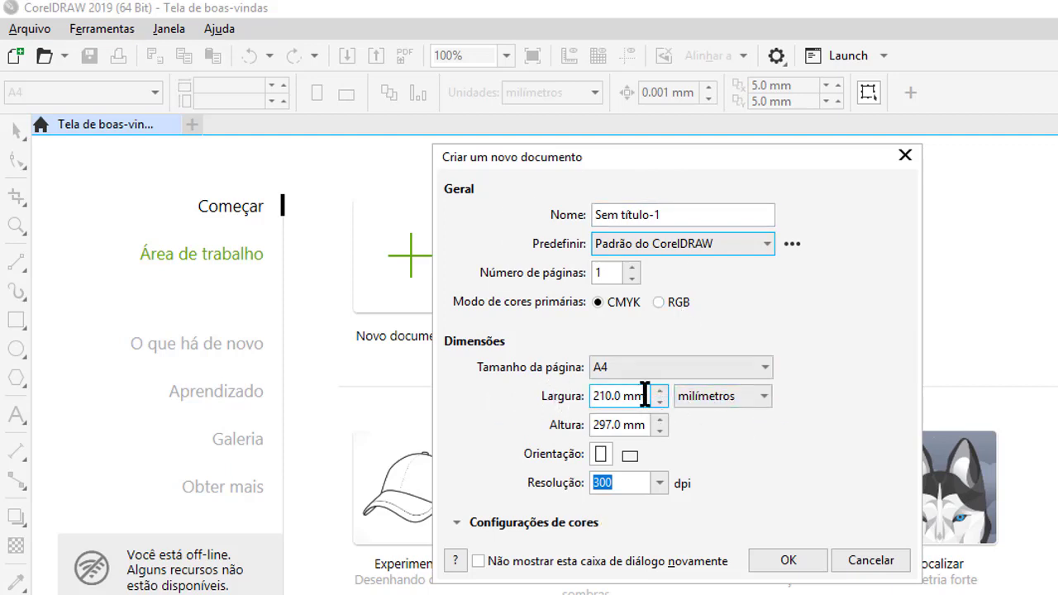
pyautogui.moveTo(643, 397); pyautogui.dragTo(559, 405)
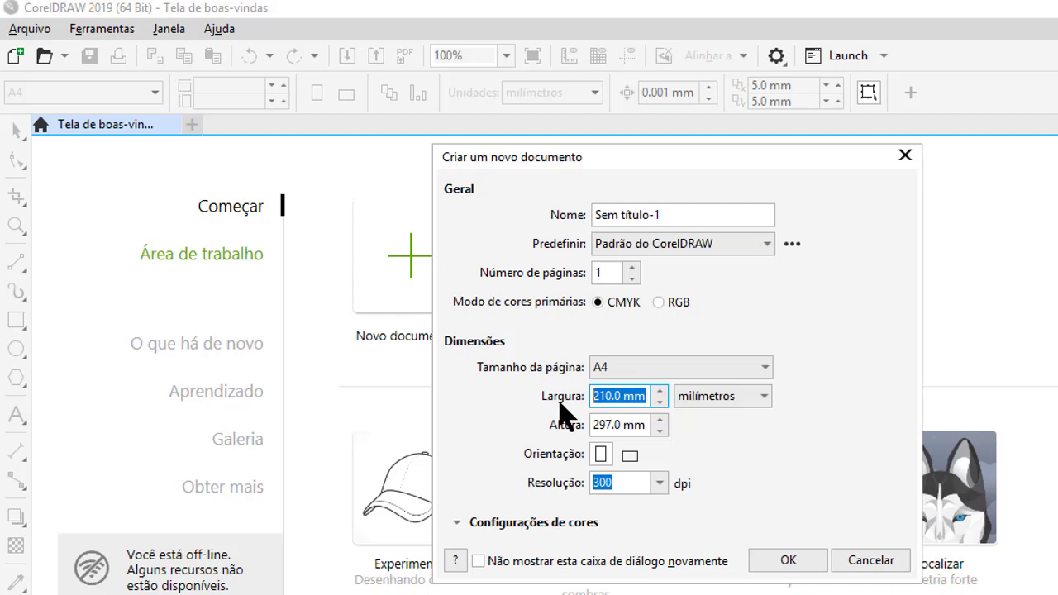
pyautogui.write('90')
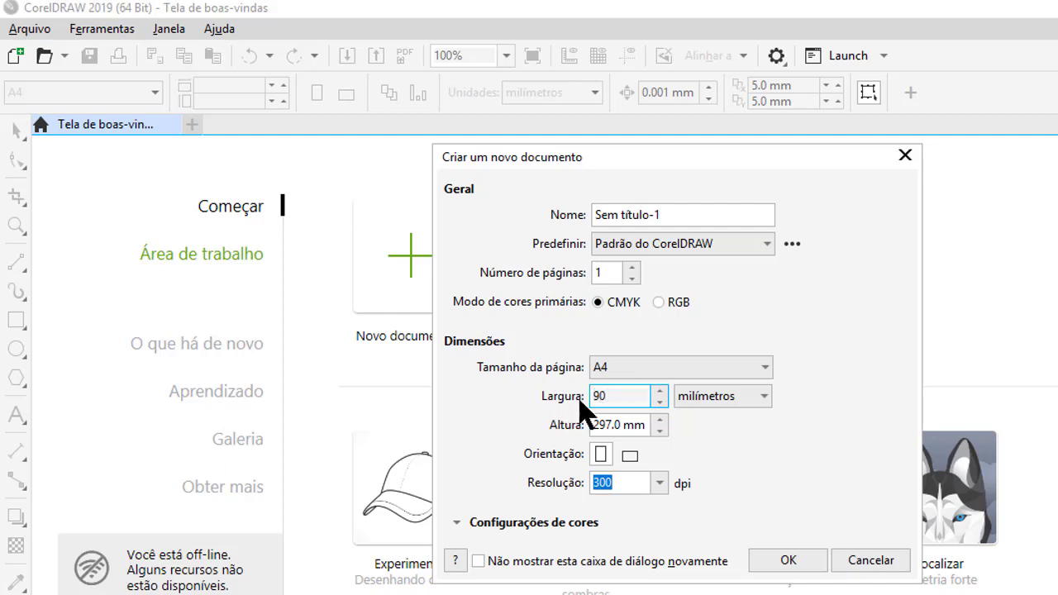
pyautogui.press('Tab')
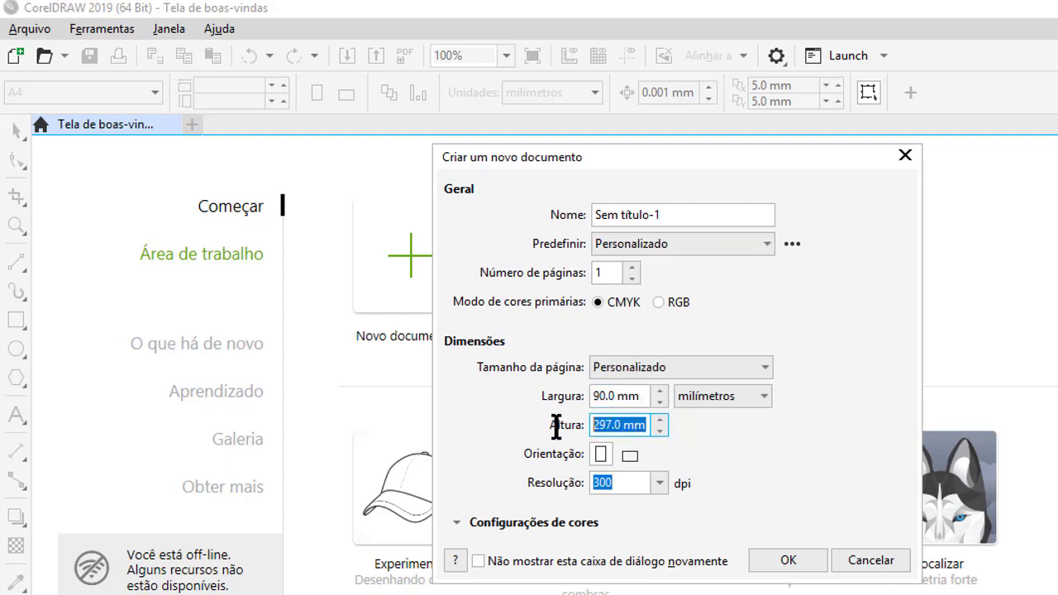
pyautogui.write('50')
pyautogui.click(633, 396)
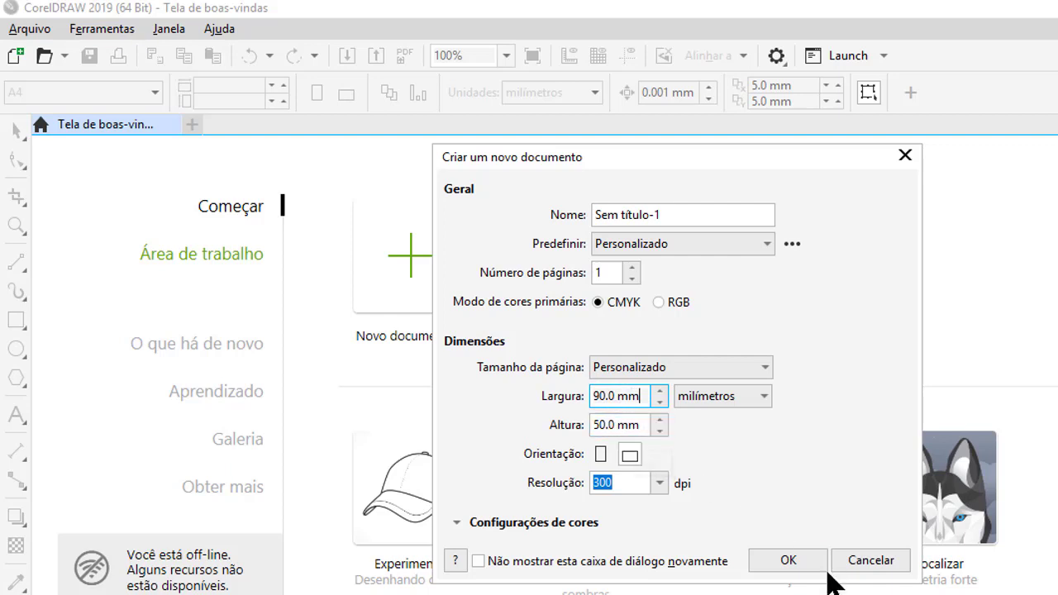
pyautogui.click(799, 566)
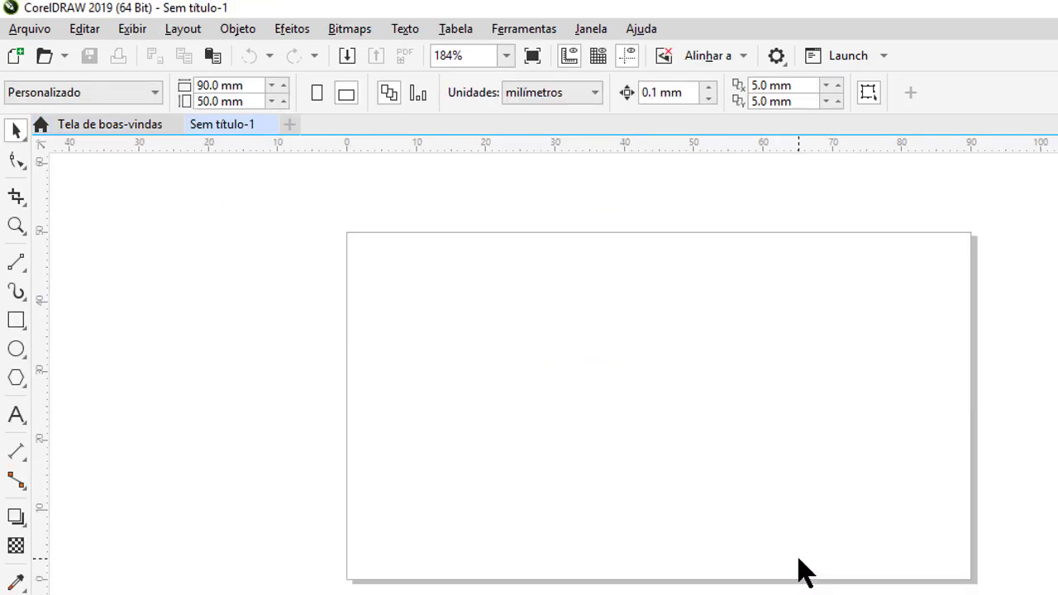
# Step: In Document Options, change the bleed from 4.0 to 3.0 mm and show the bleed area
pyautogui.click(182, 30)
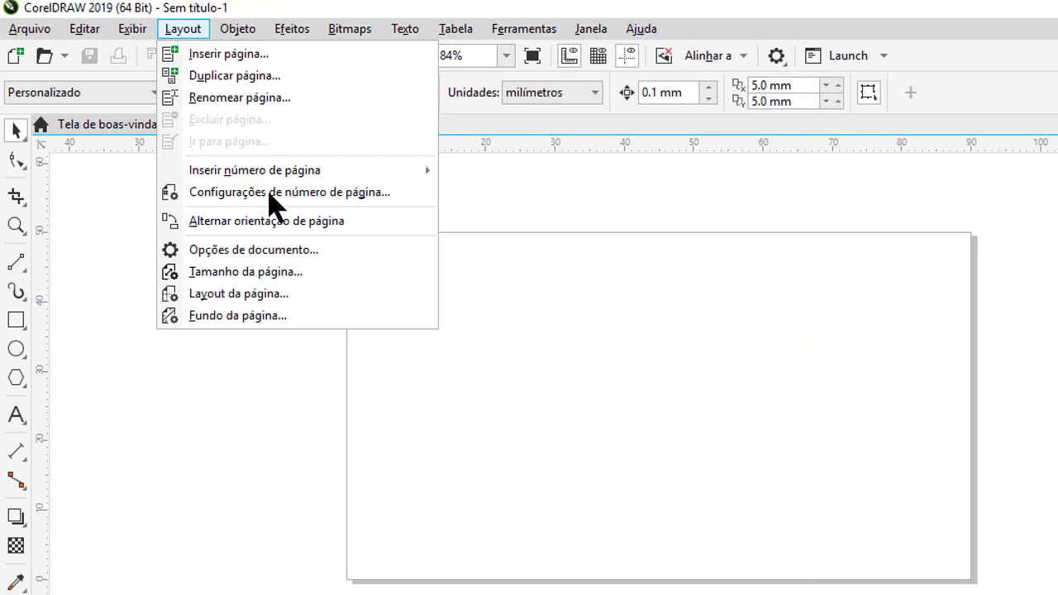
pyautogui.click(239, 273)
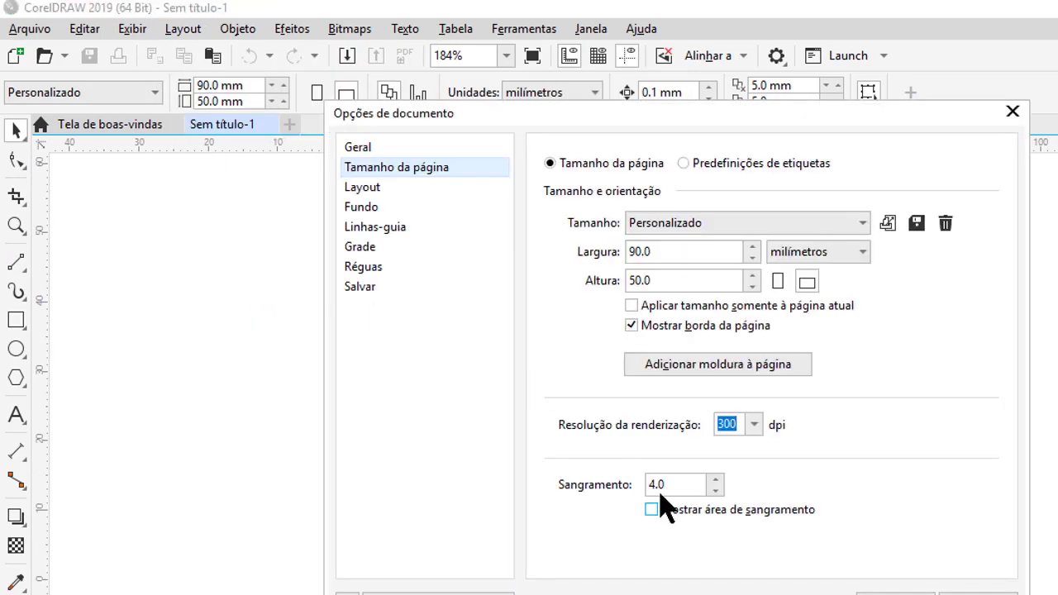
pyautogui.moveTo(671, 485); pyautogui.dragTo(645, 484)
pyautogui.press('BackSpace')
pyautogui.write('3')
pyautogui.click(652, 511)
pyautogui.moveTo(674, 485); pyautogui.dragTo(640, 488)
pyautogui.click(679, 483)
pyautogui.moveTo(671, 485); pyautogui.dragTo(623, 488)
pyautogui.click(679, 485)
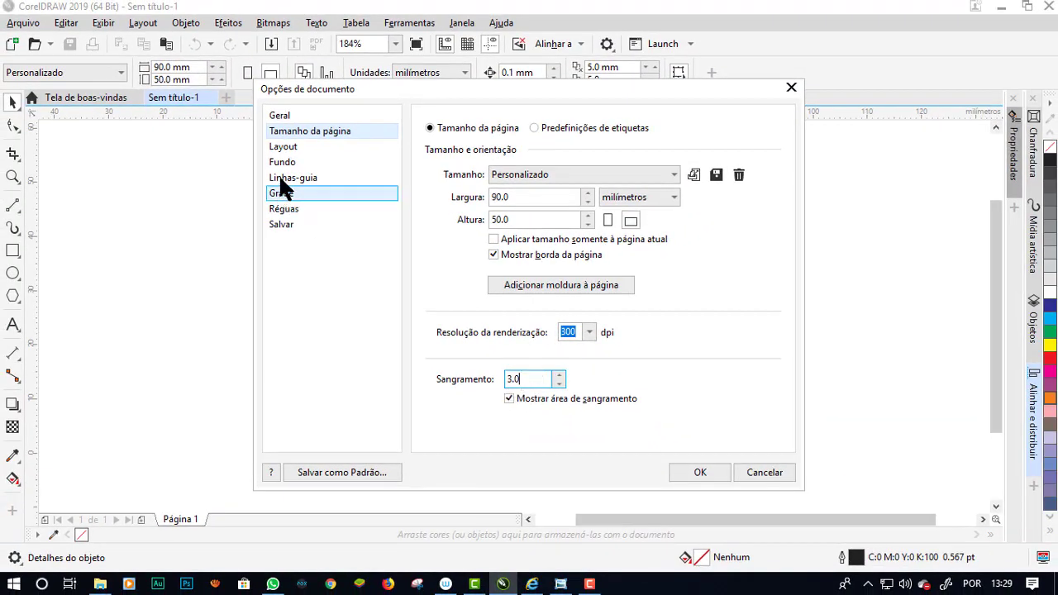
# Step: Switch the guideline presets to Predefinições definidas pelo usuário
pyautogui.click(283, 183)
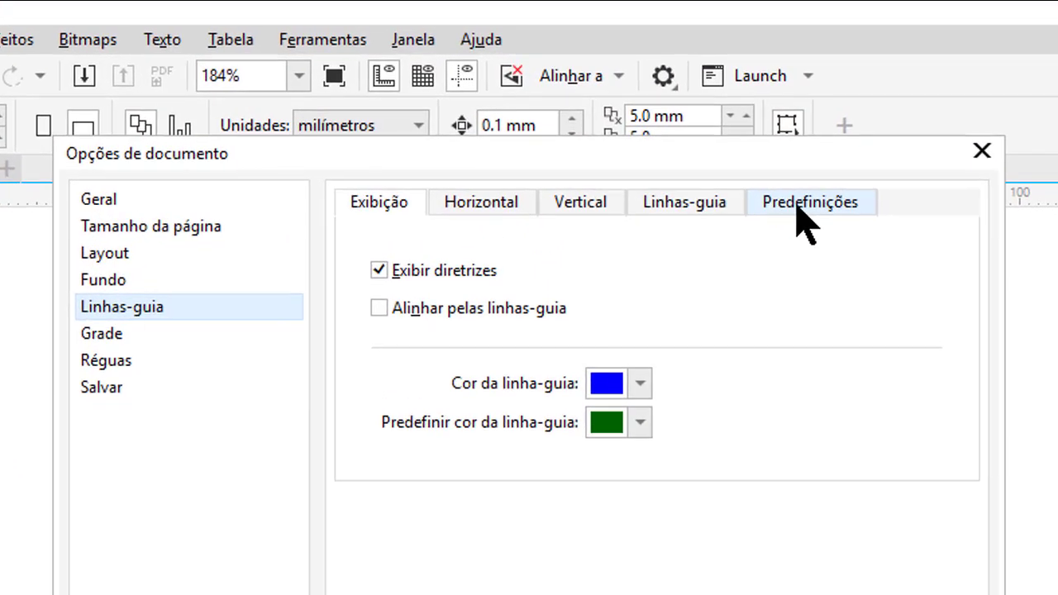
pyautogui.click(685, 120)
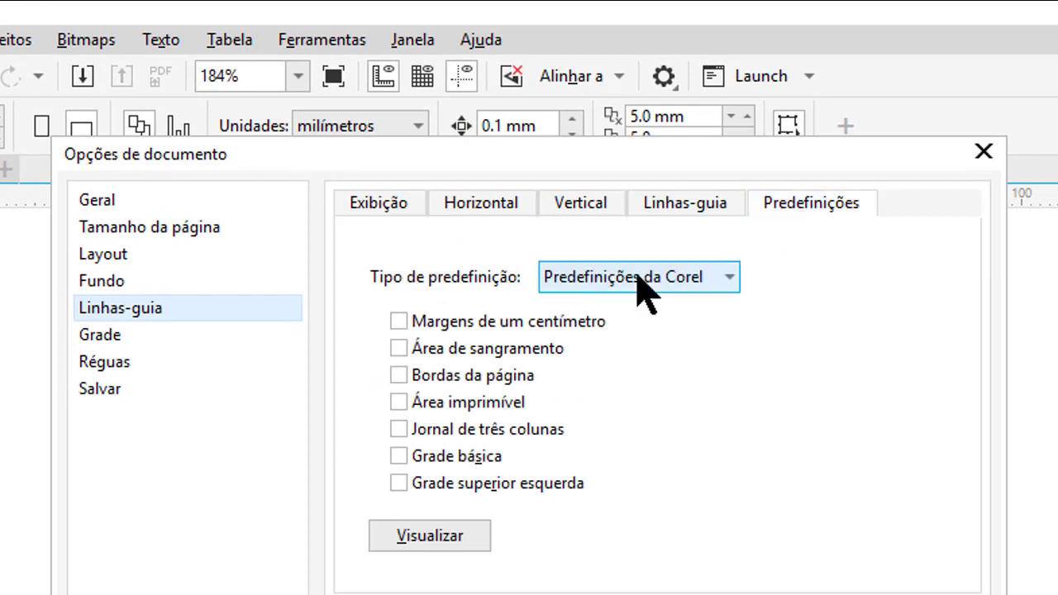
pyautogui.click(731, 279)
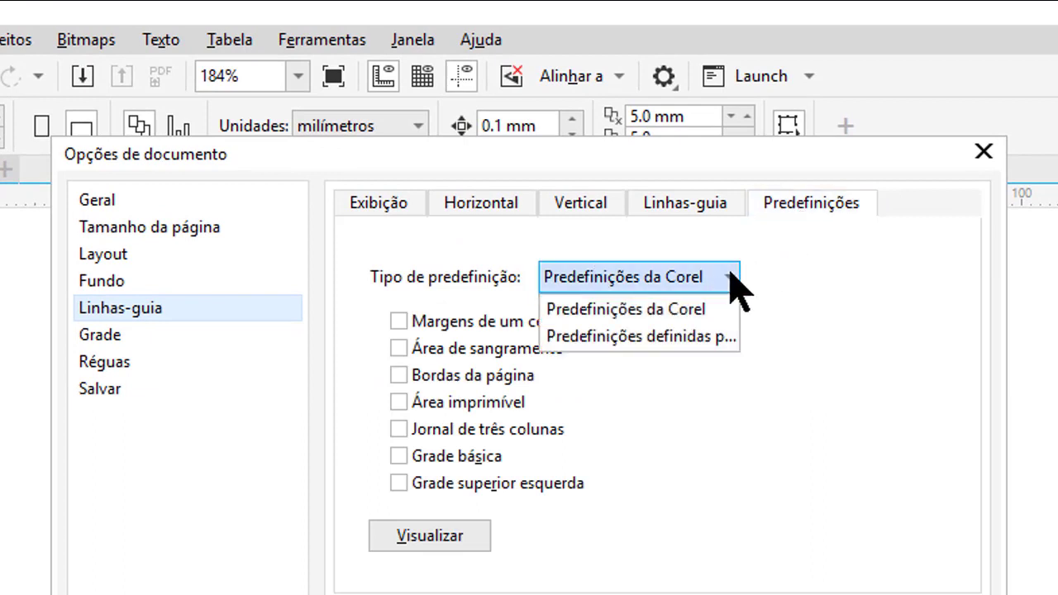
pyautogui.click(713, 339)
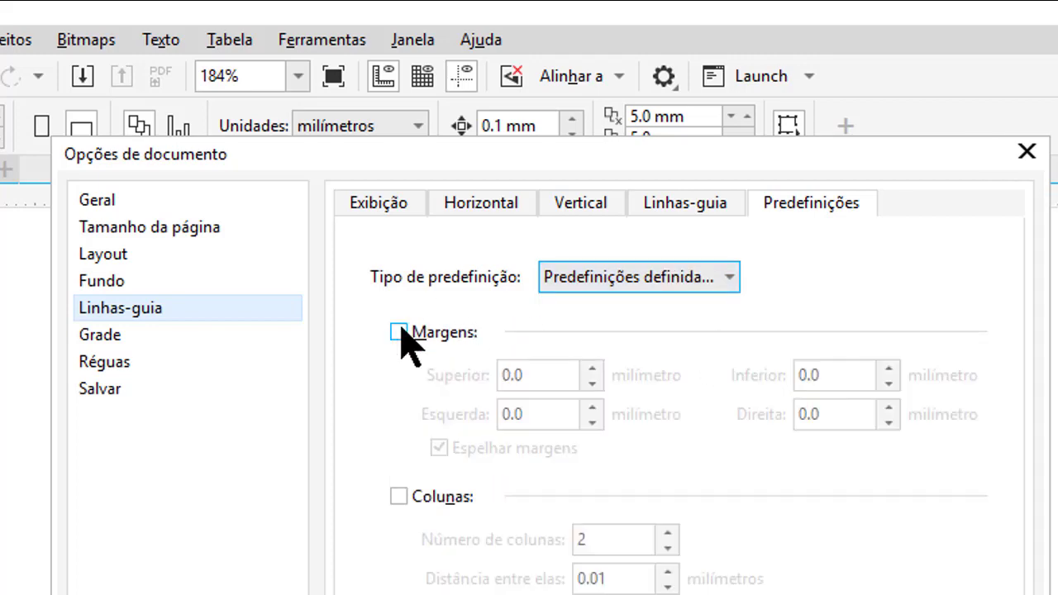
# Step: Enable 3.0 mm top and left margins with Espelhar margens on, and preview them
pyautogui.click(399, 333)
pyautogui.moveTo(538, 374); pyautogui.dragTo(454, 387)
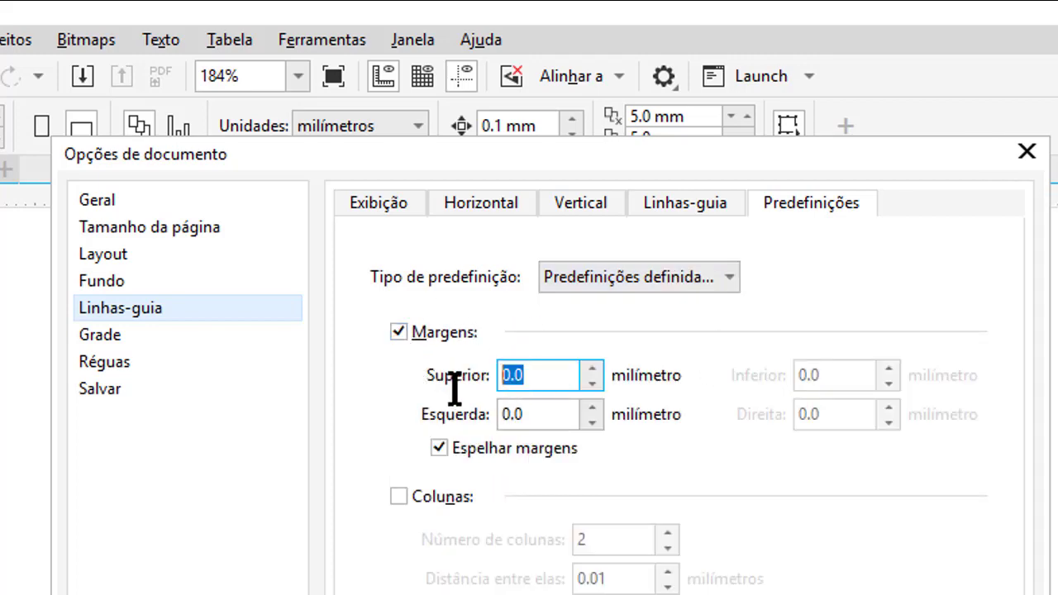
pyautogui.write('3')
pyautogui.moveTo(532, 420); pyautogui.dragTo(472, 420)
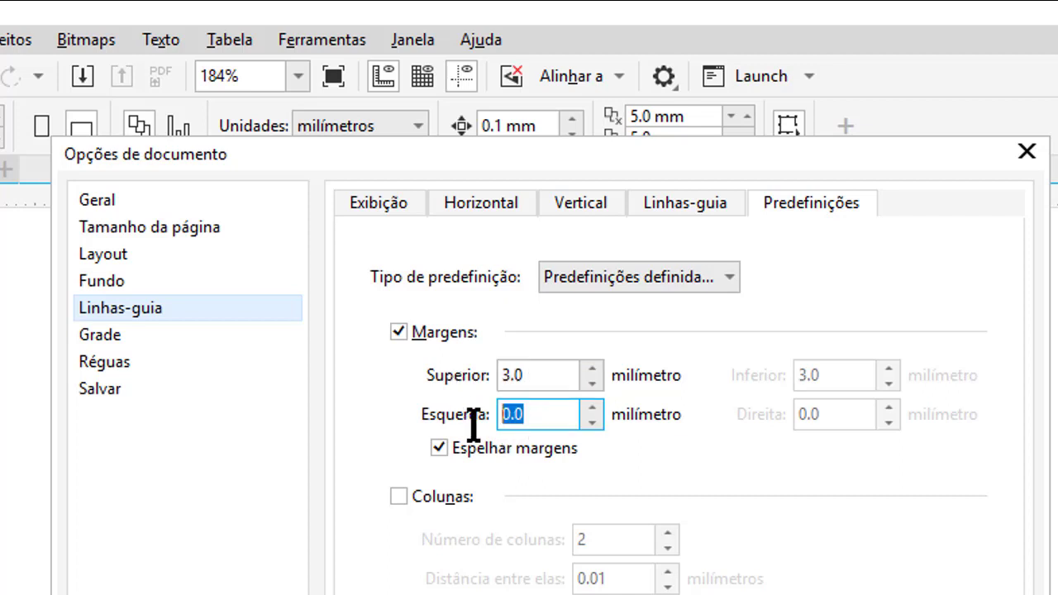
pyautogui.click(439, 448)
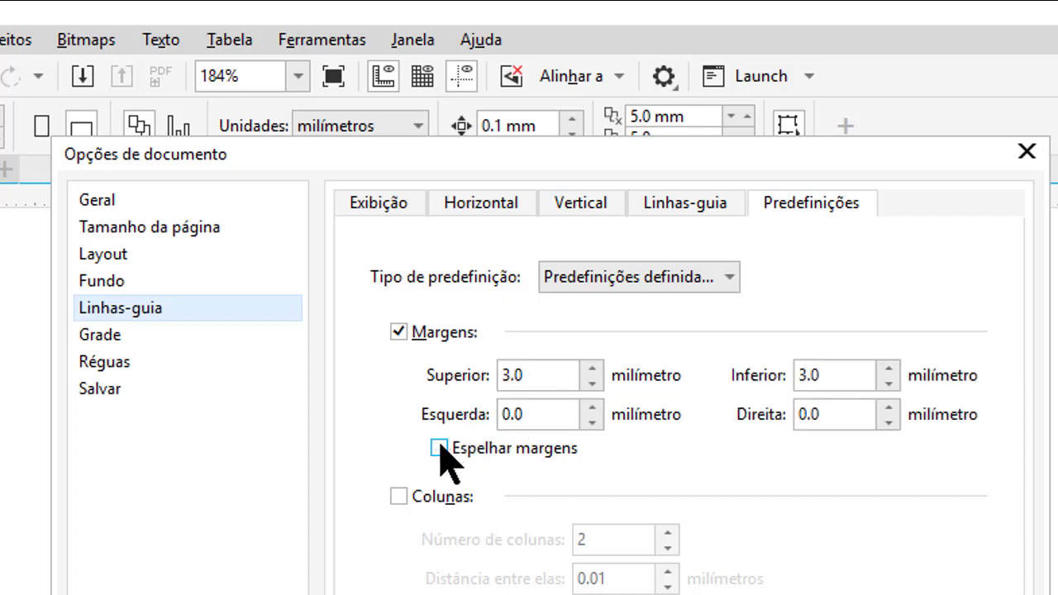
pyautogui.click(439, 448)
pyautogui.moveTo(559, 417); pyautogui.dragTo(477, 422)
pyautogui.write('3')
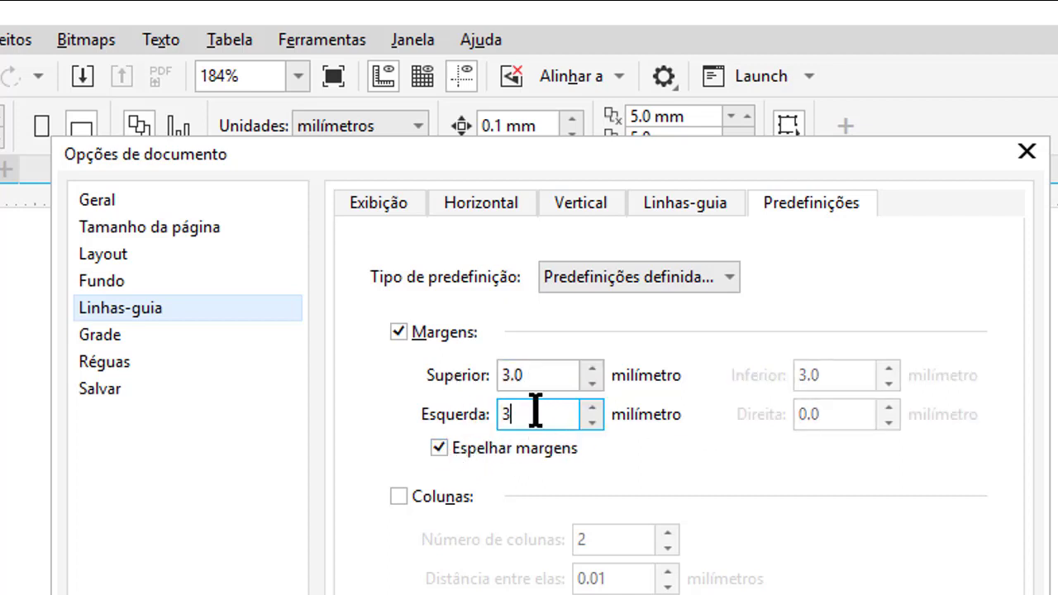
pyautogui.click(438, 450)
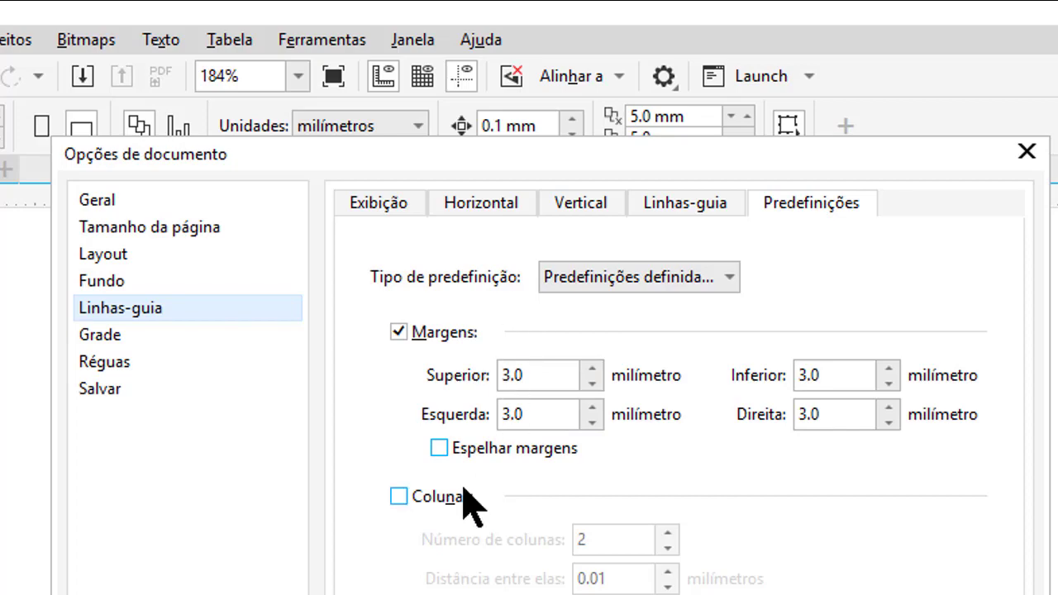
pyautogui.click(439, 449)
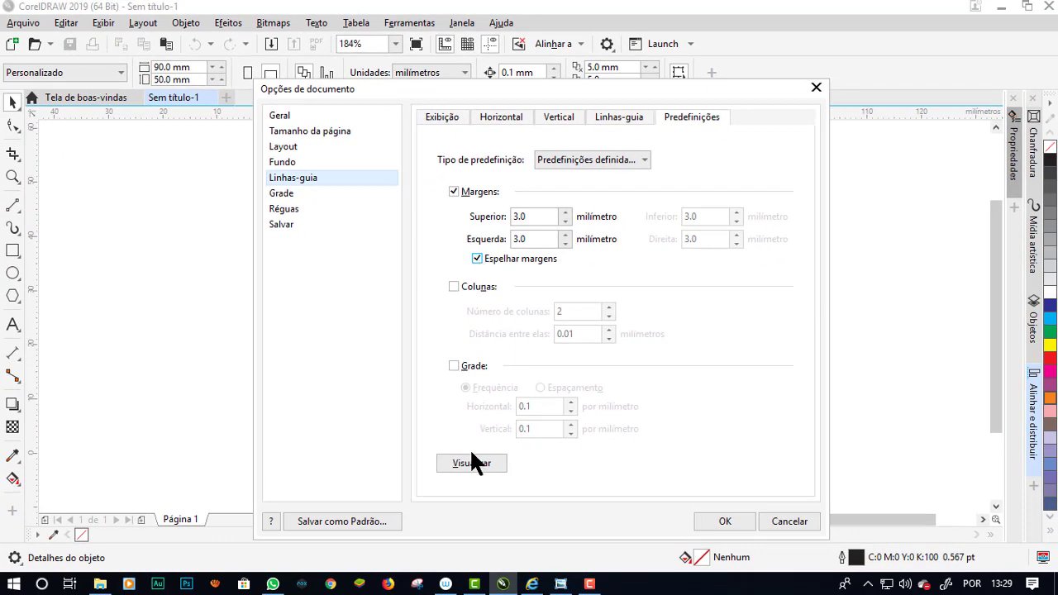
pyautogui.click(470, 464)
# Step: Confirm the guidelines and add a page-size rectangle filled with 20% black
pyautogui.click(790, 522)
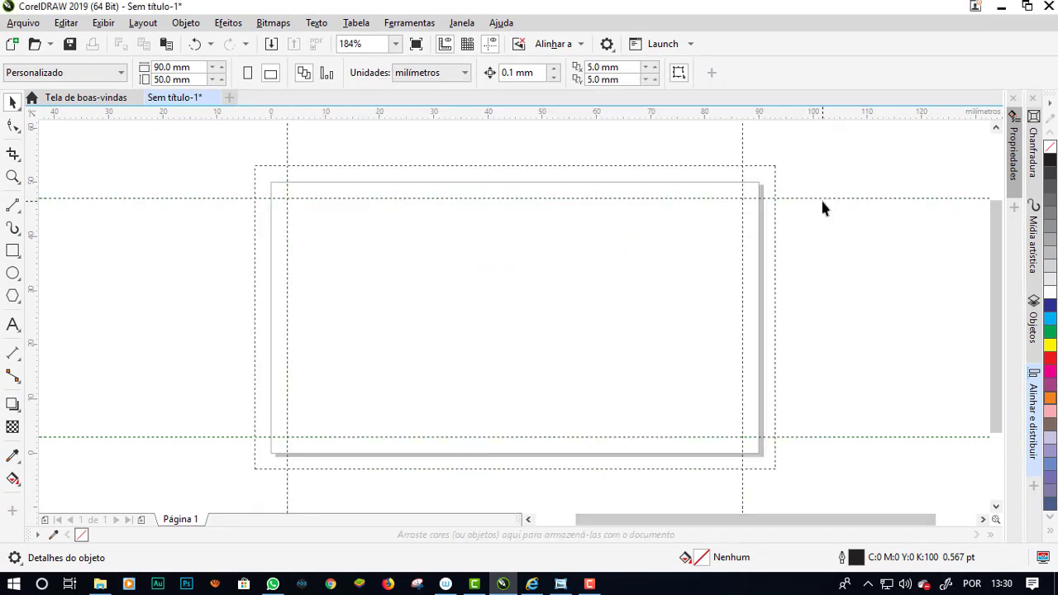
pyautogui.doubleClick(13, 252)
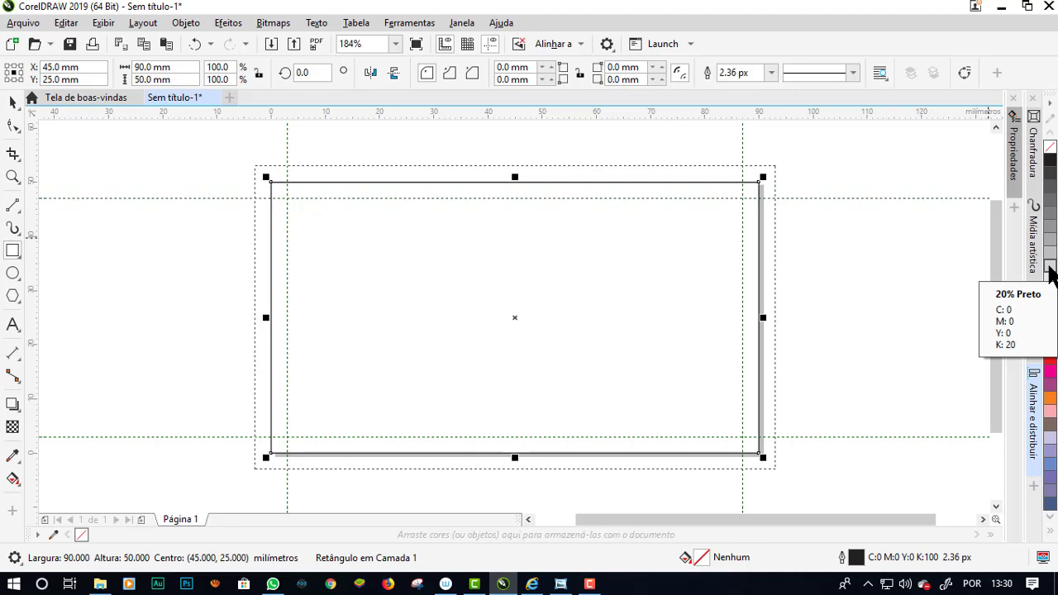
pyautogui.click(1052, 268)
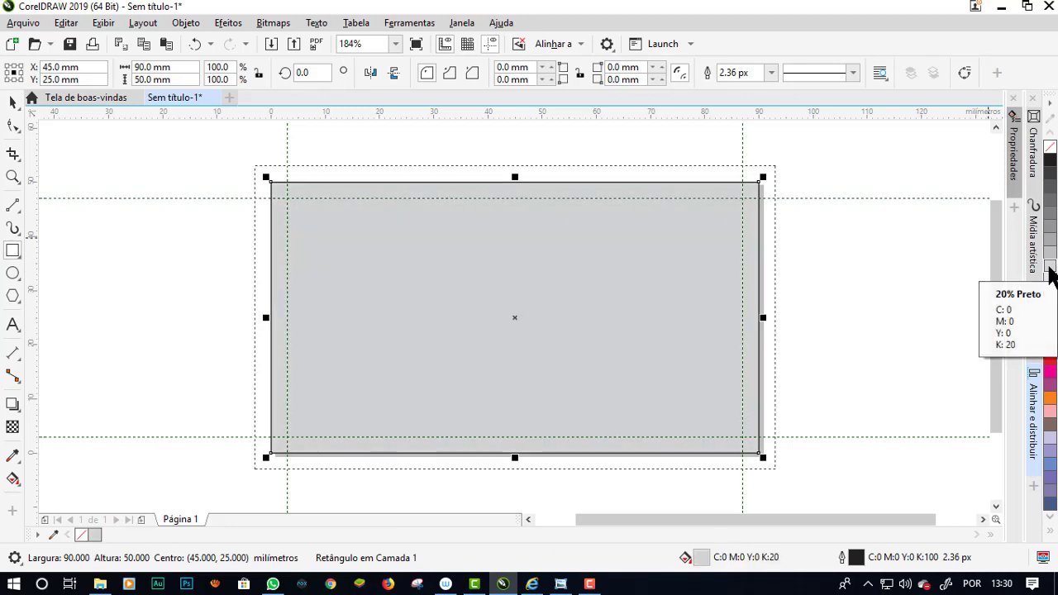
pyautogui.click(13, 101)
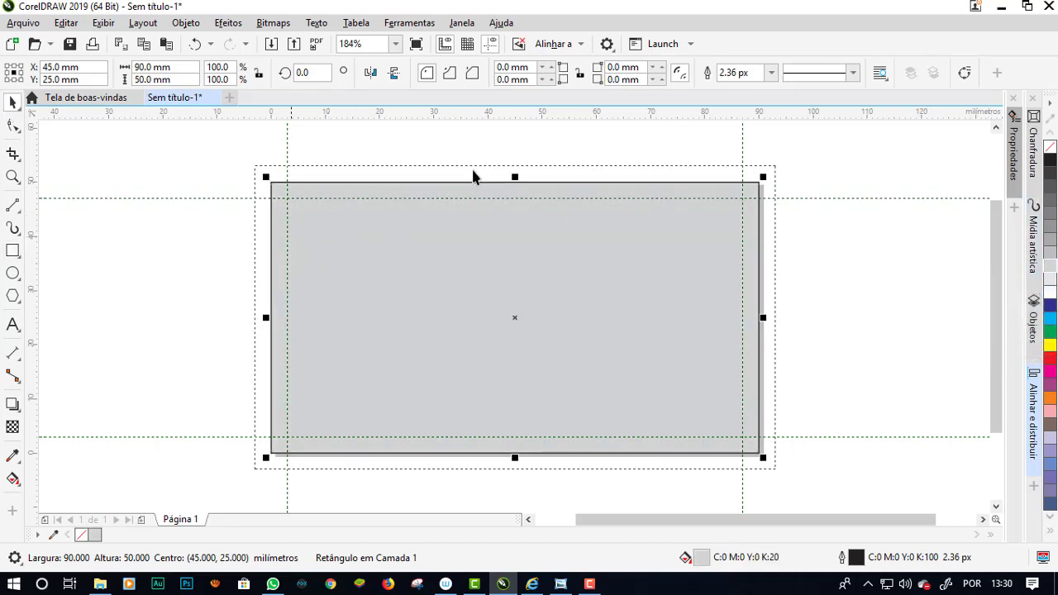
pyautogui.scroll(3, 765, 186)
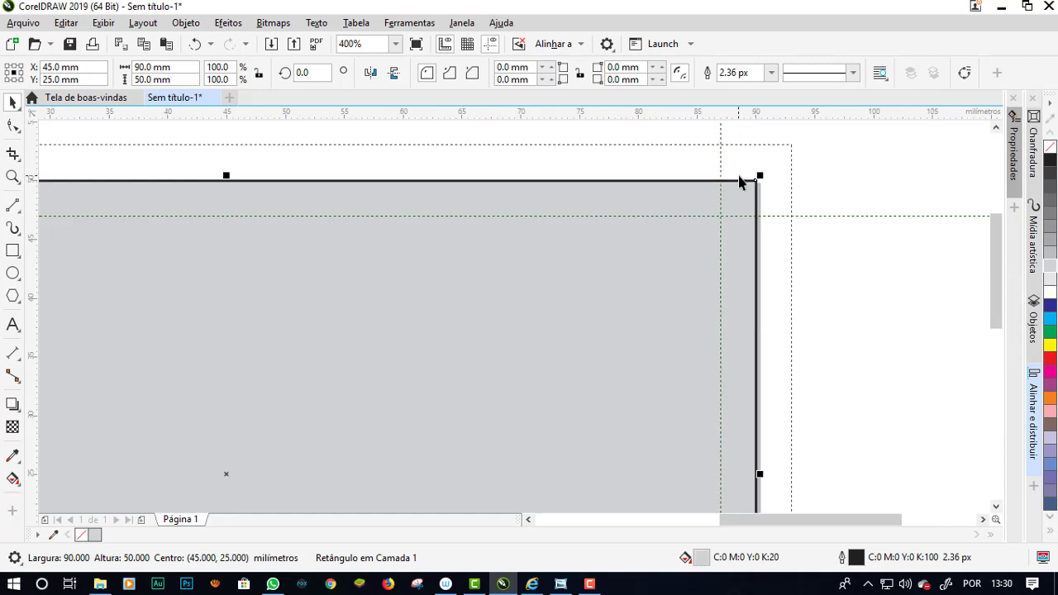
pyautogui.scroll(-2, 740, 182)
pyautogui.click(802, 180)
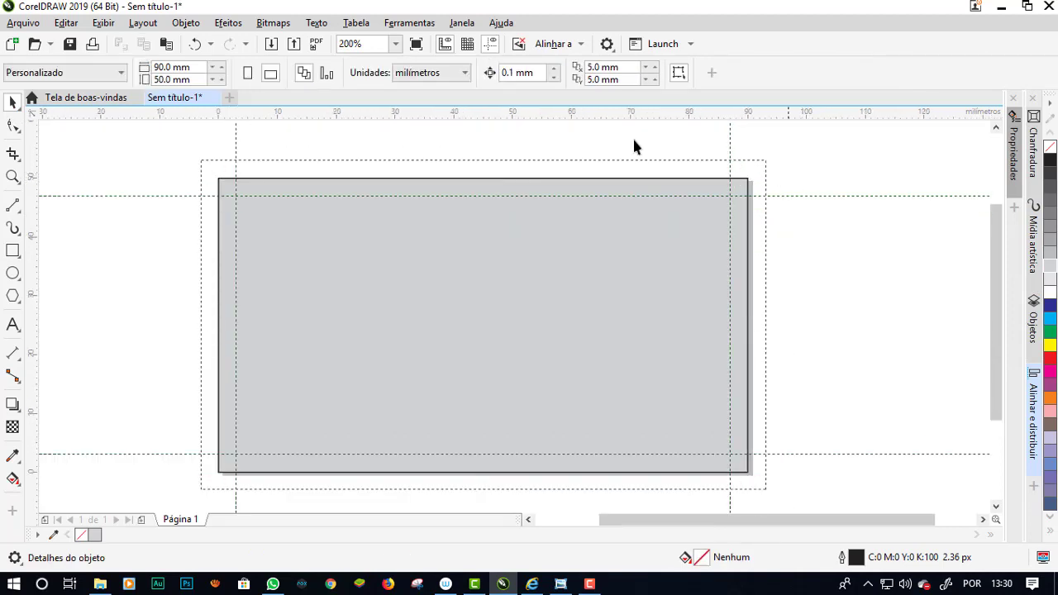
pyautogui.click(258, 192)
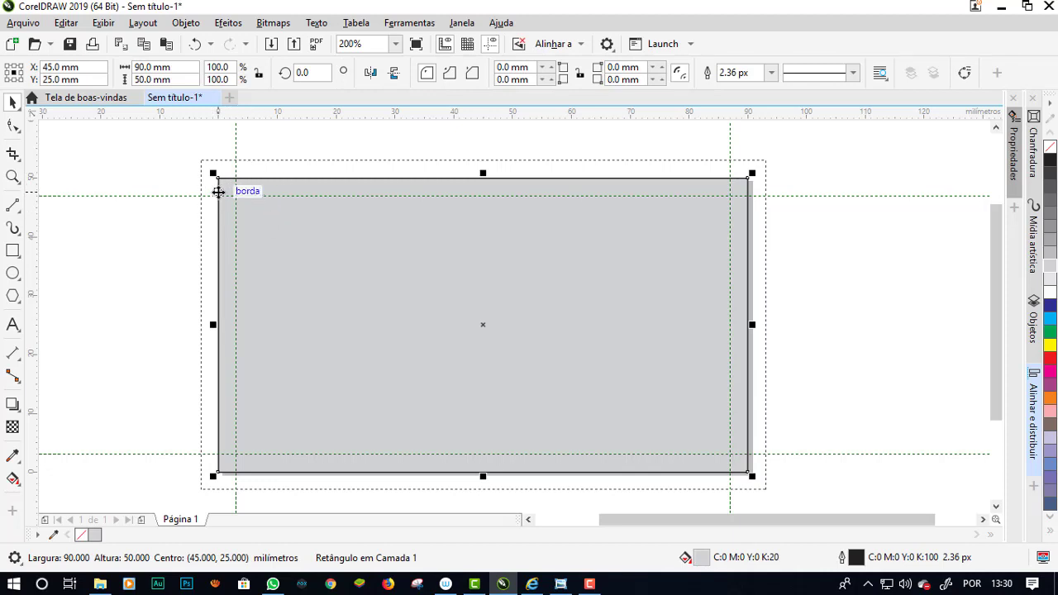
pyautogui.scroll(2, 246, 187)
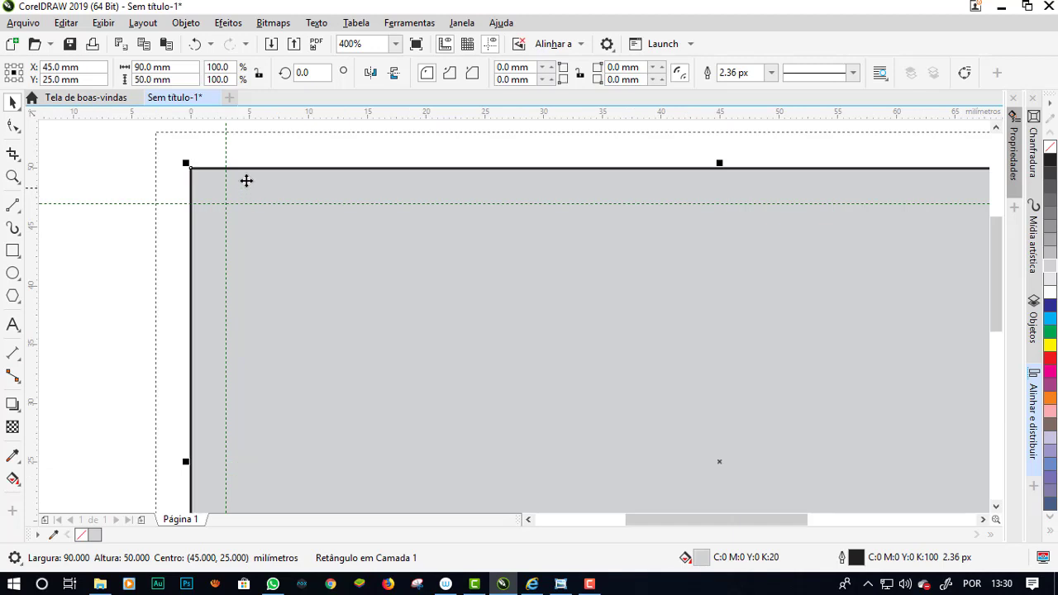
pyautogui.scroll(-2, 243, 149)
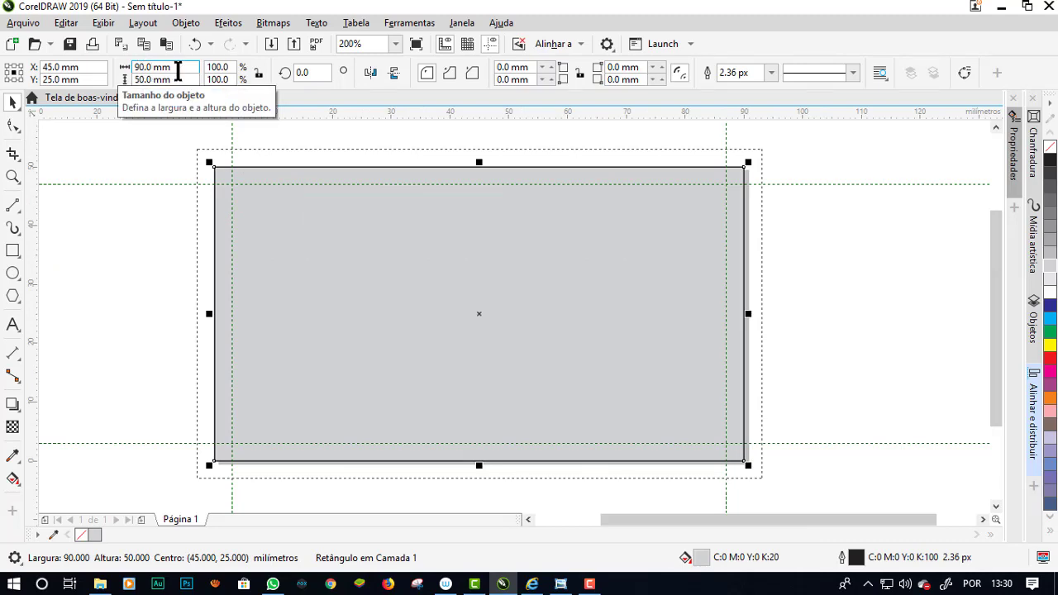
# Step: Resize the grey rectangle to 96 × 56 mm so it reaches the 3 mm bleed
pyautogui.click(175, 71)
pyautogui.write('9')
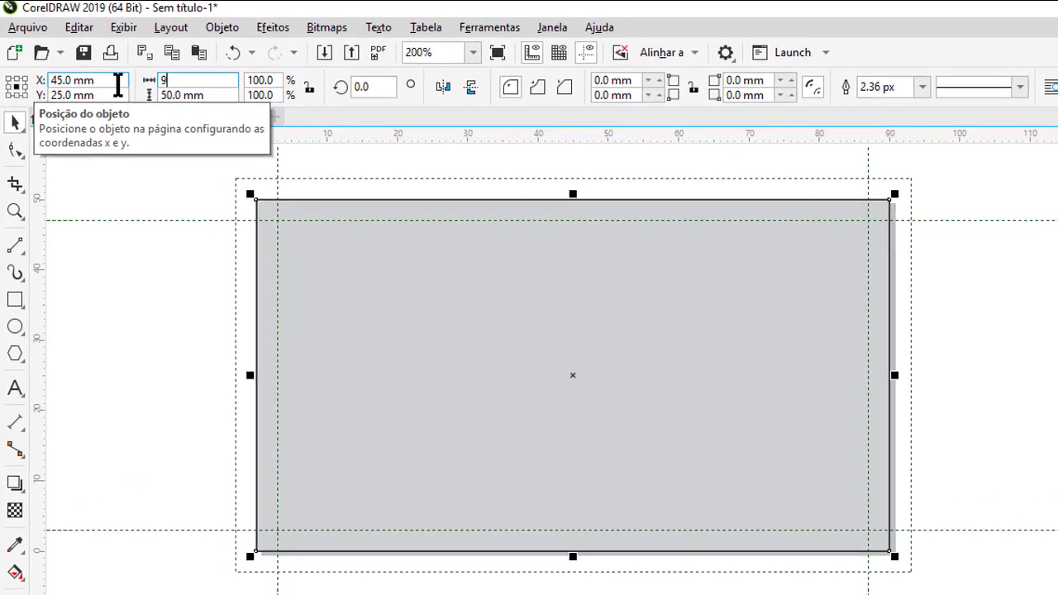
pyautogui.write('6')
pyautogui.press('Tab')
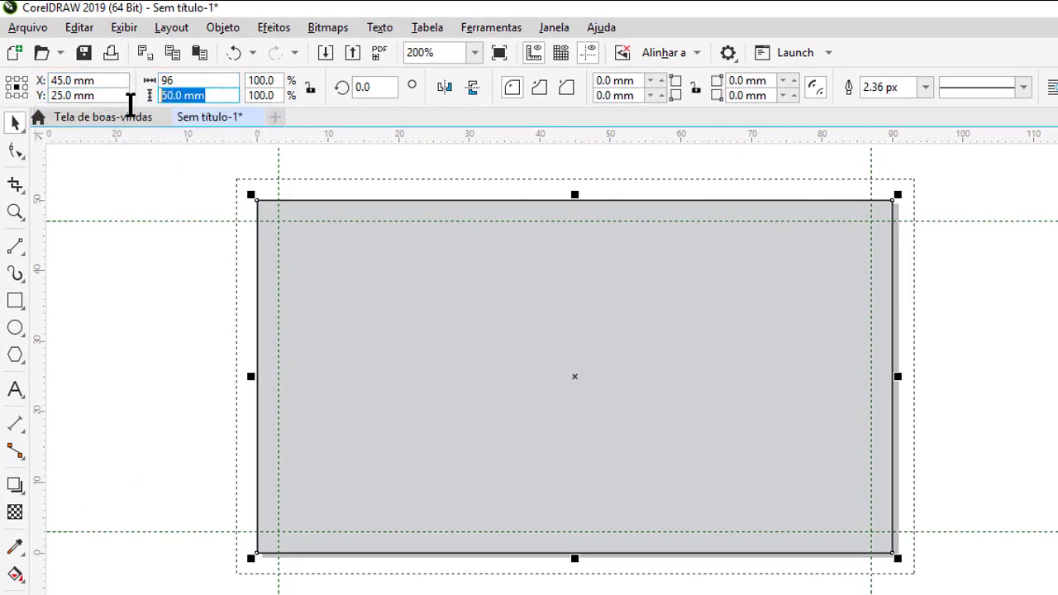
pyautogui.write('56')
pyautogui.press('Return')
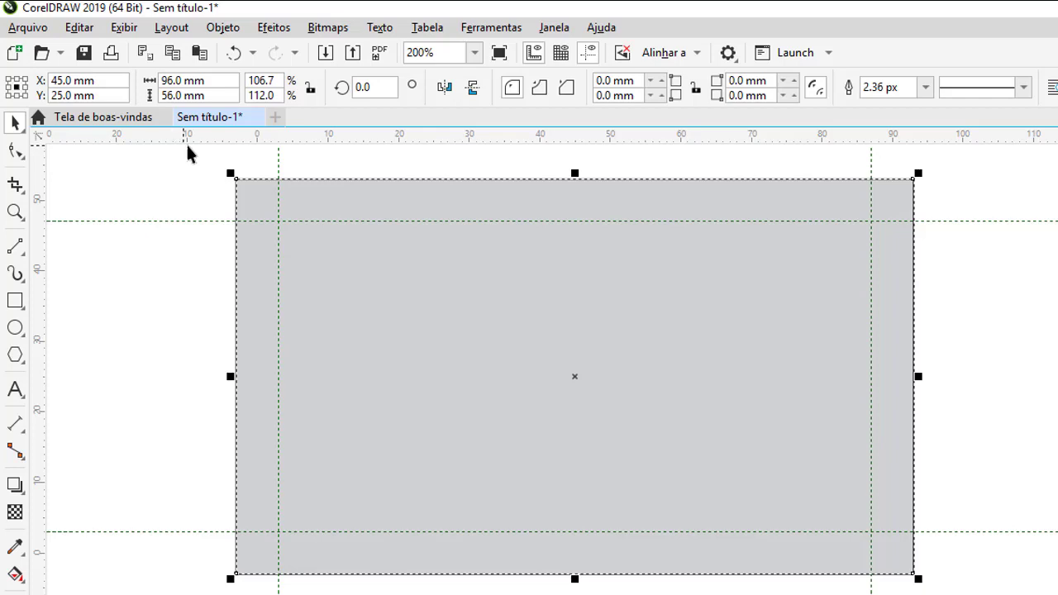
pyautogui.scroll(1, 248, 173)
pyautogui.scroll(1, 363, 183)
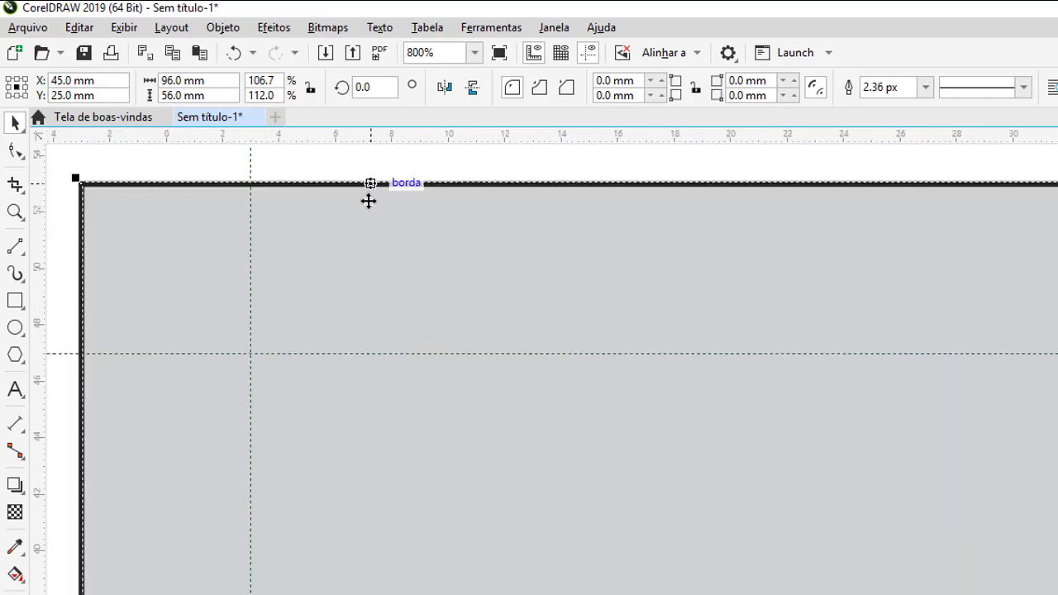
pyautogui.scroll(-3, 401, 223)
pyautogui.scroll(1, 430, 426)
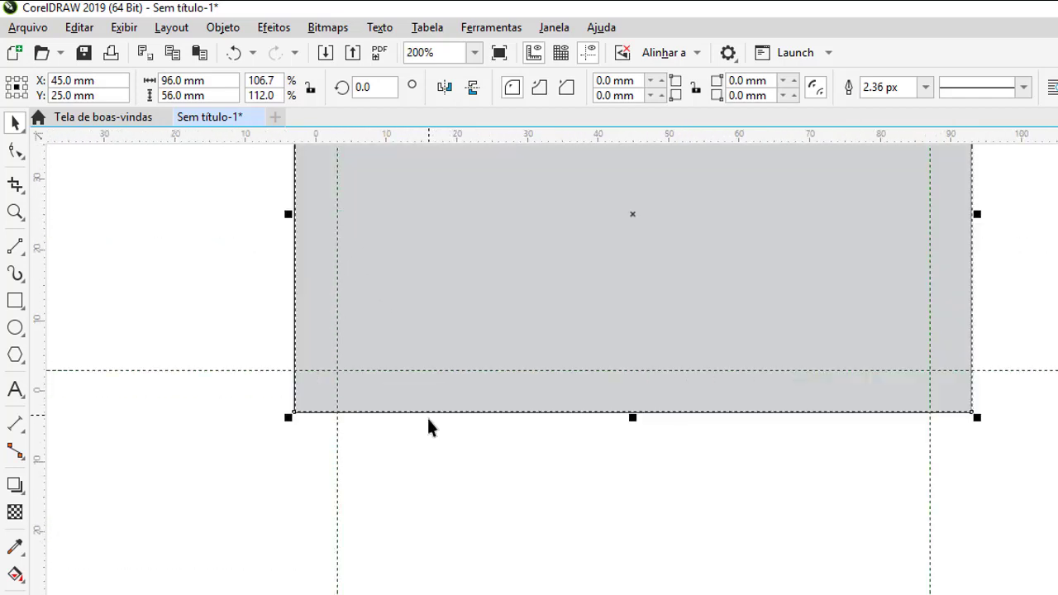
pyautogui.scroll(1, 429, 426)
pyautogui.scroll(-1, 411, 421)
pyautogui.scroll(-1, 391, 357)
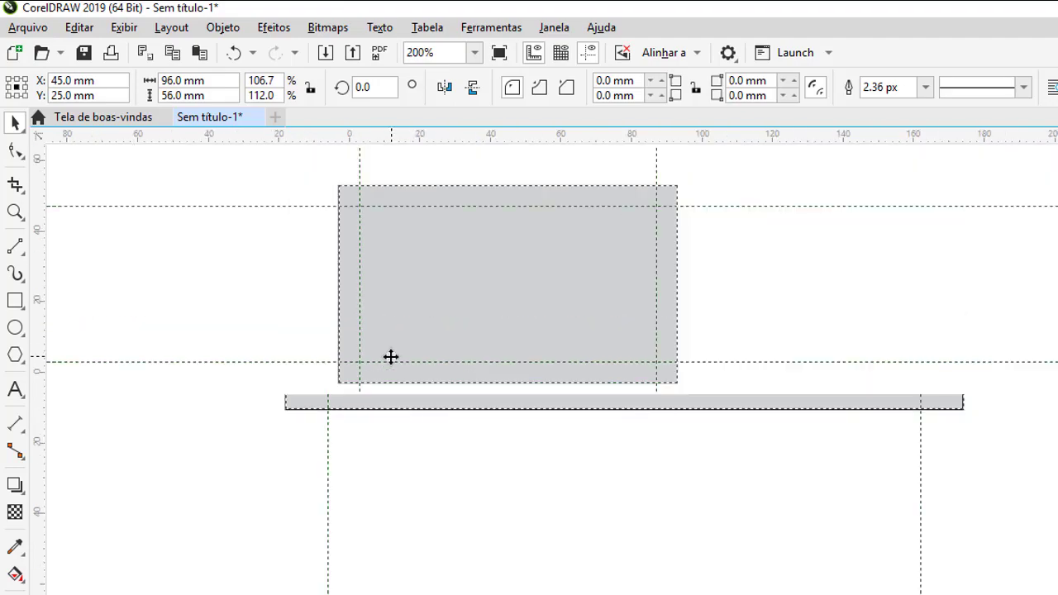
pyautogui.scroll(1, 367, 193)
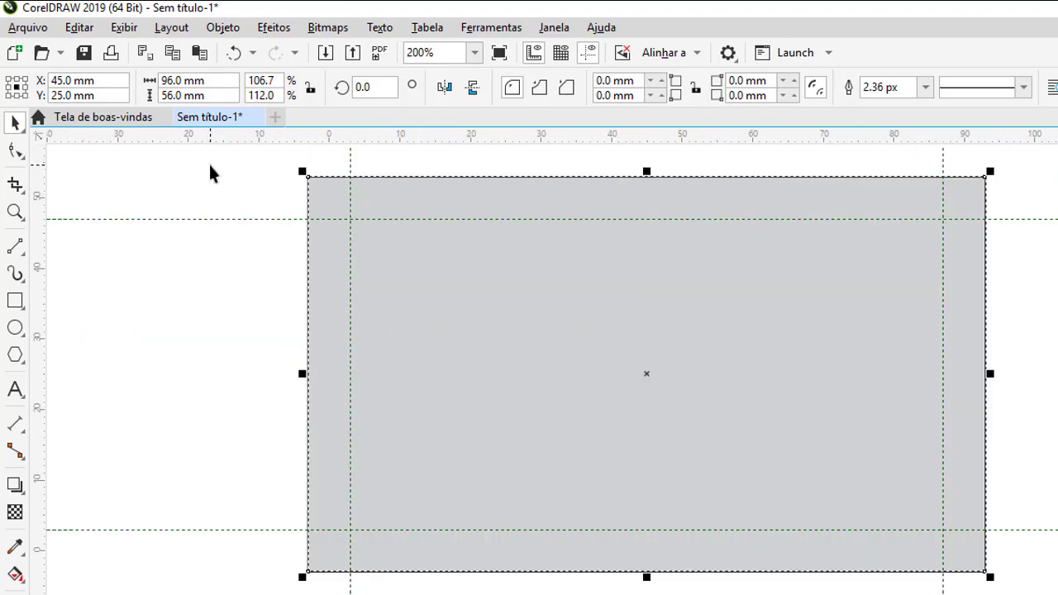
# Step: With the Rectangle tool active, tick Diretrizes in the Alinhar a snapping options
pyautogui.click(206, 161)
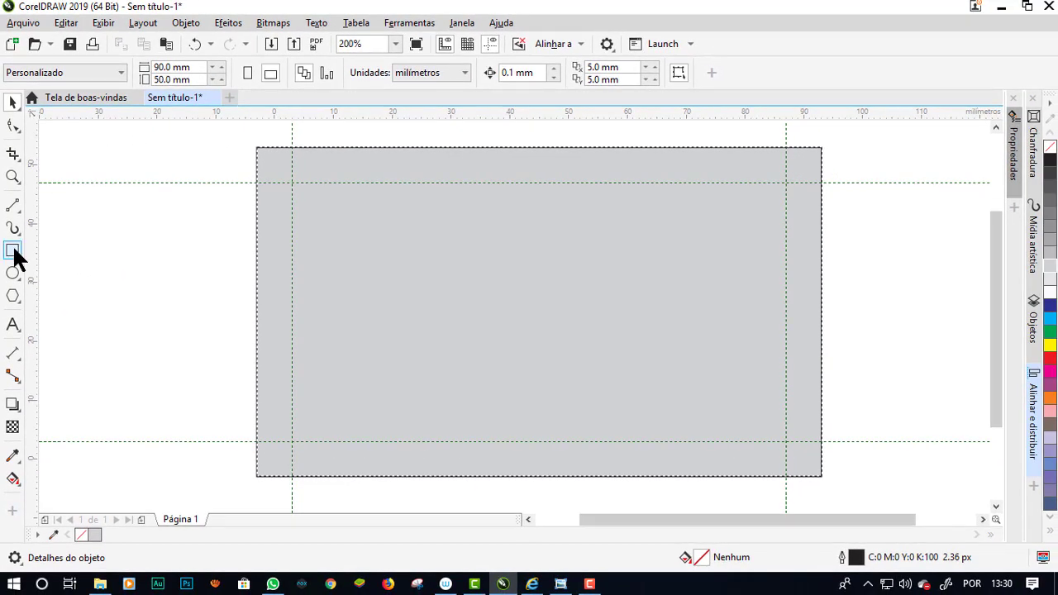
pyautogui.click(13, 251)
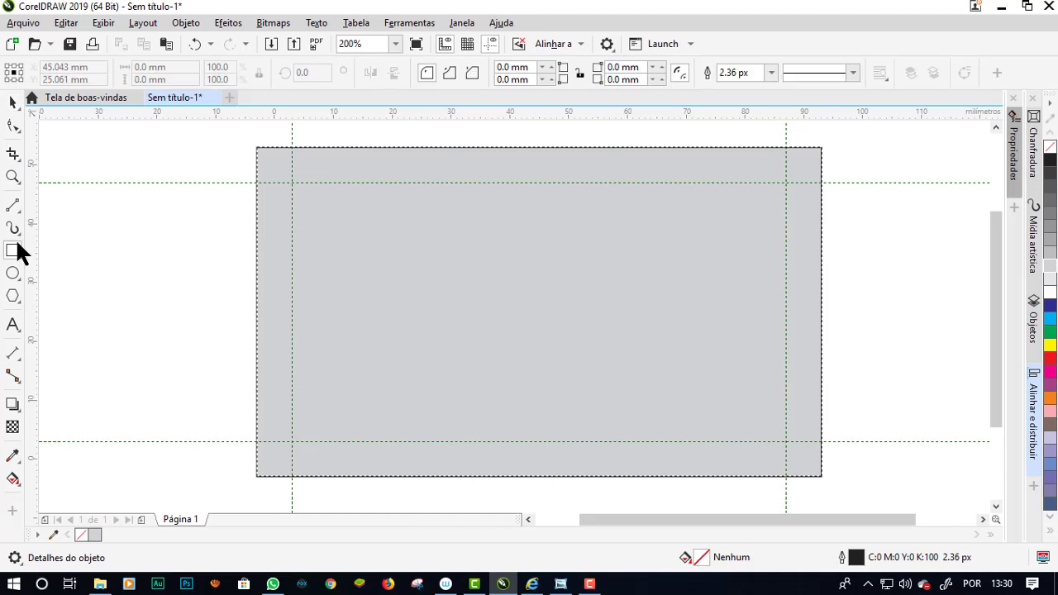
pyautogui.click(581, 45)
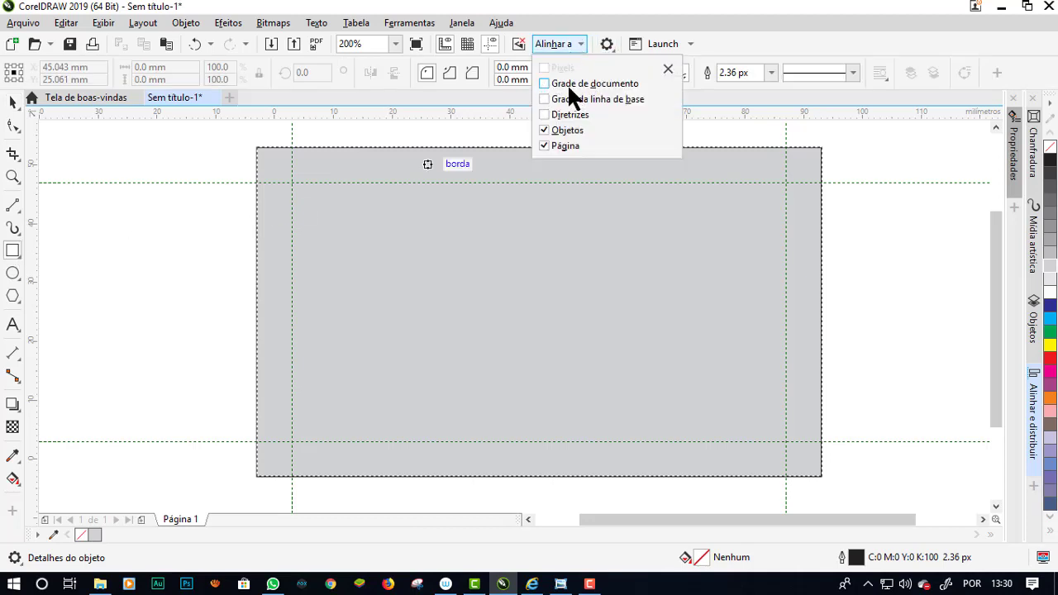
pyautogui.click(545, 114)
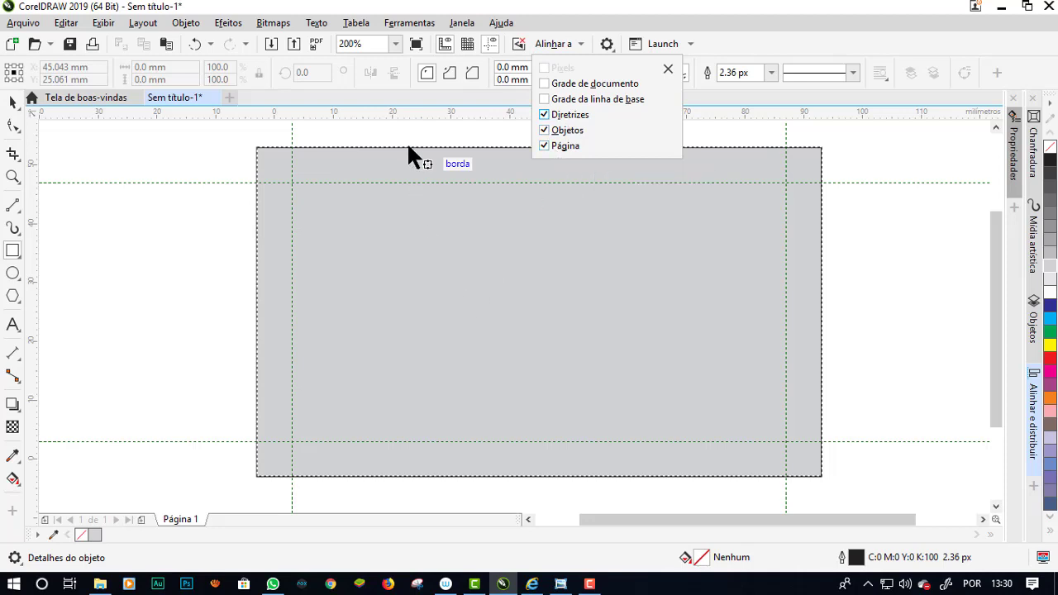
pyautogui.scroll(-2, 378, 253)
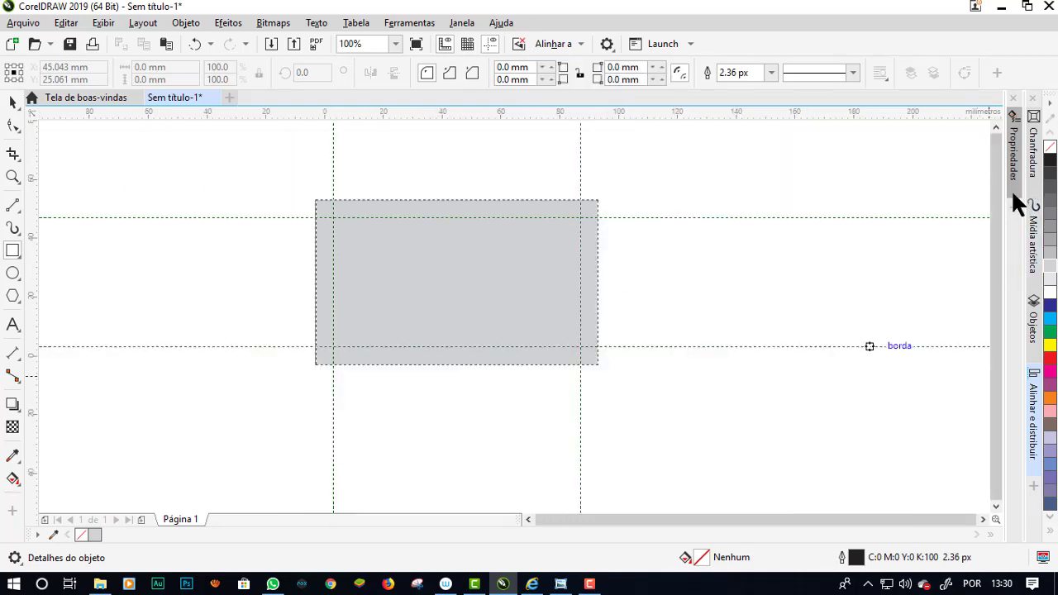
pyautogui.click(473, 29)
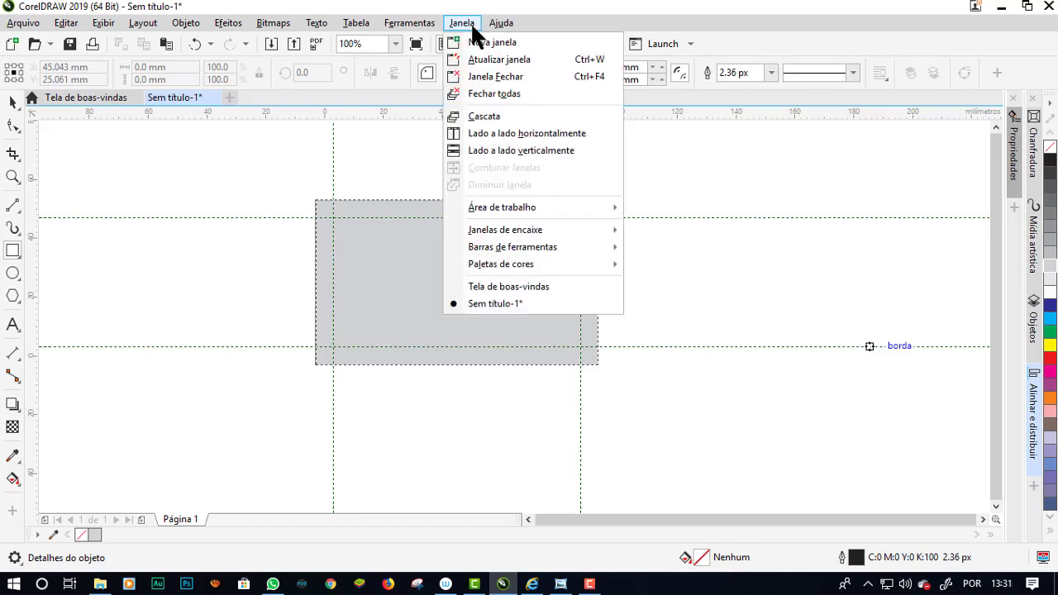
pyautogui.moveTo(506, 230)
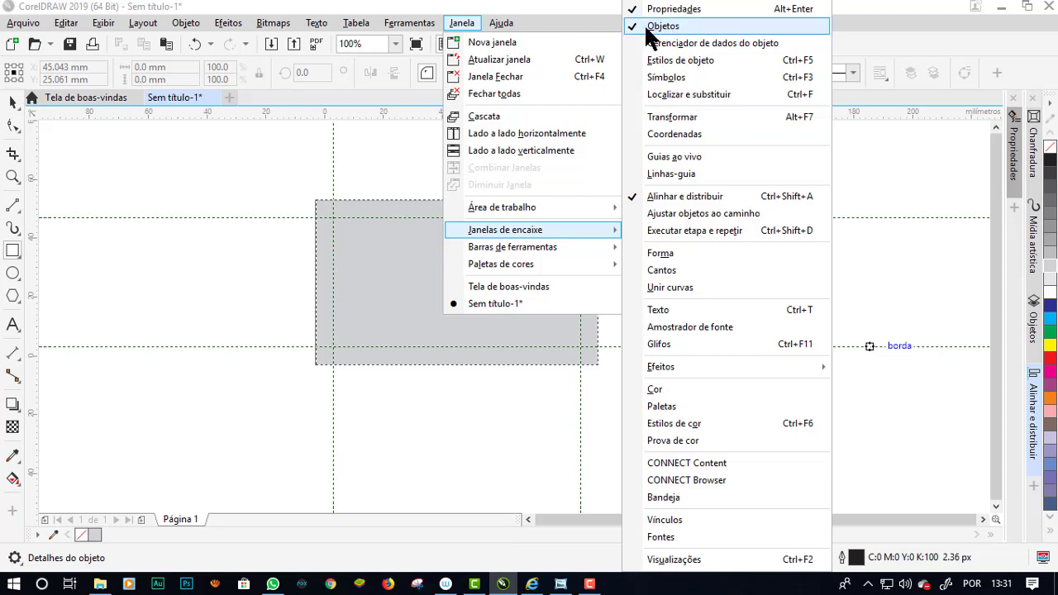
# Step: Open the Objects docker and rename layer Camada 1 to Arte
pyautogui.click(837, 41)
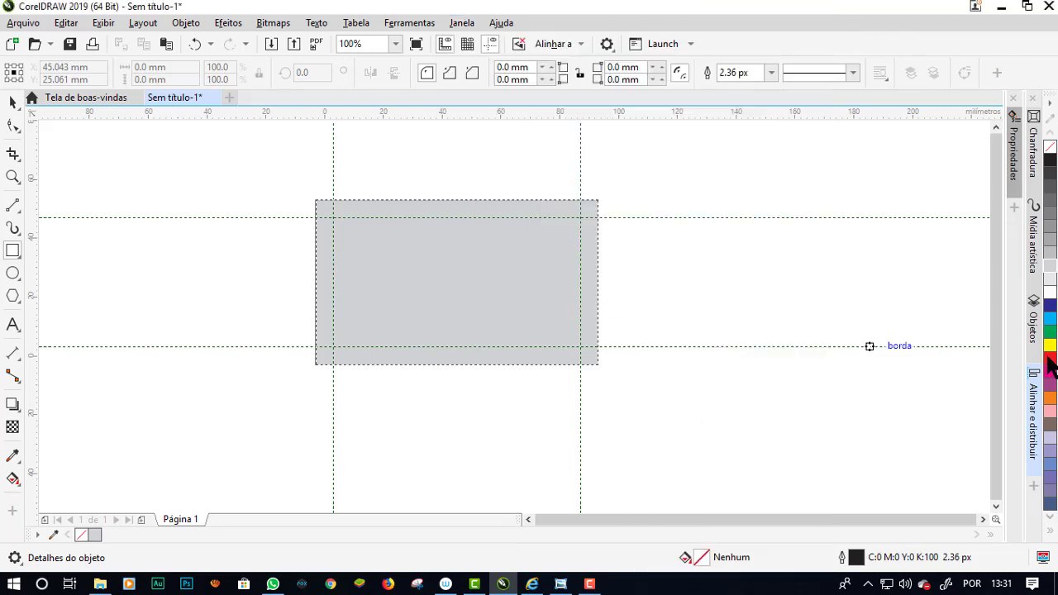
pyautogui.click(1035, 334)
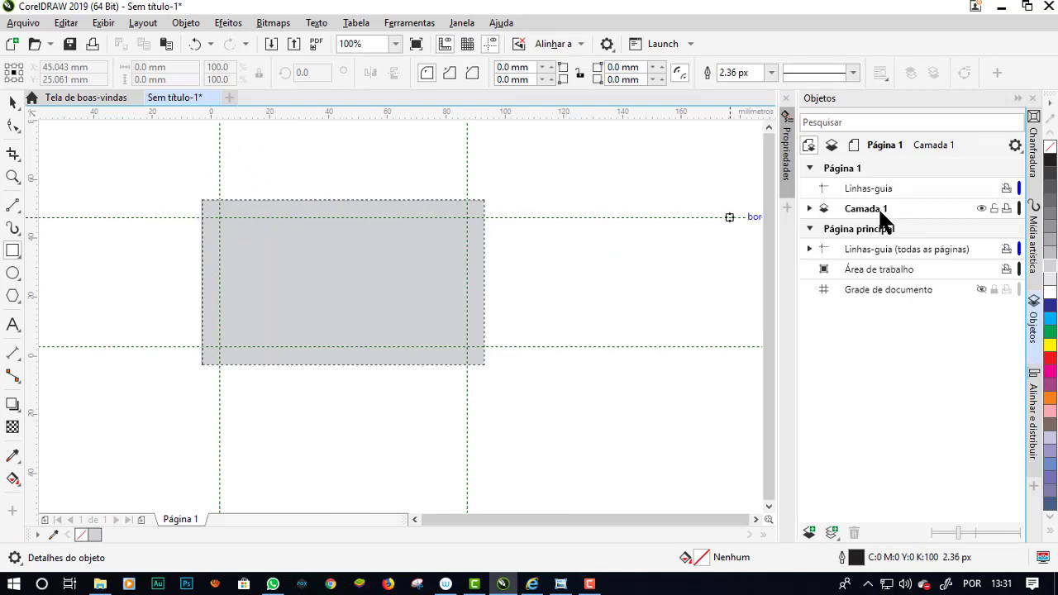
pyautogui.doubleClick(863, 210)
pyautogui.write('Arte')
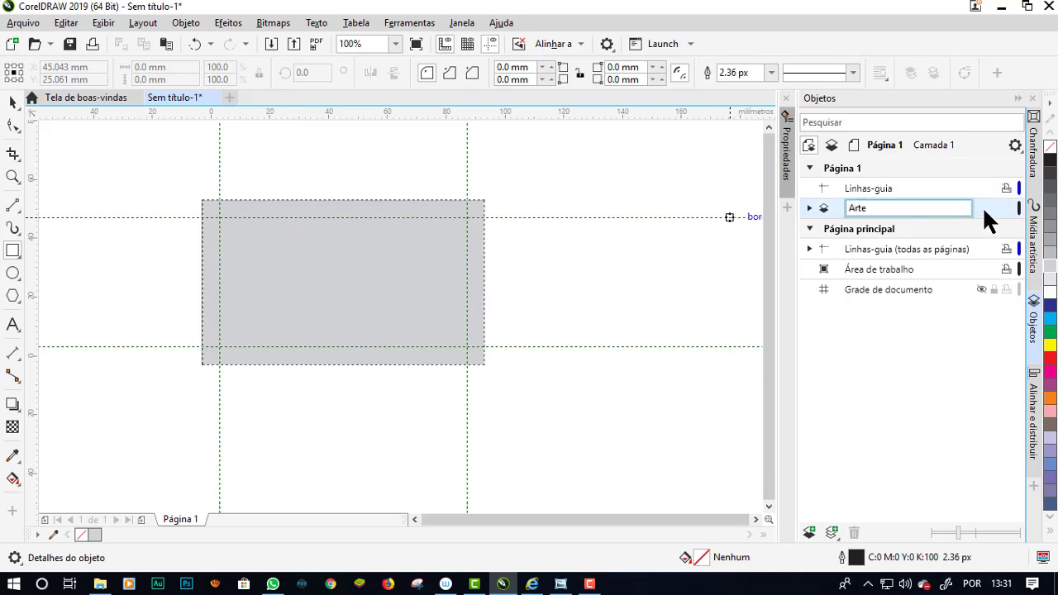
pyautogui.press('Return')
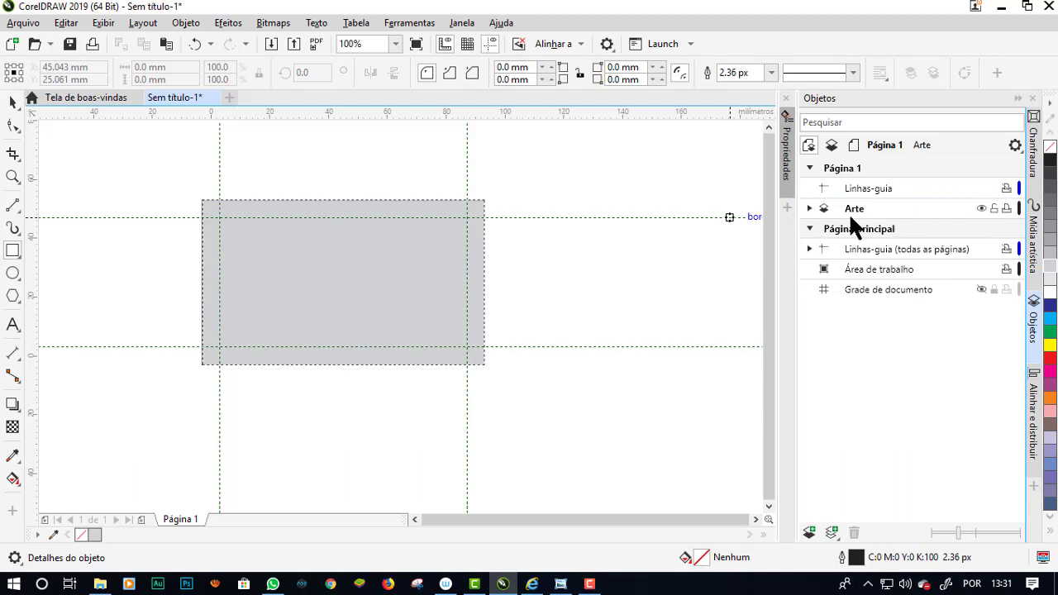
# Step: Add a new layer above Arte and name it 'sangramentos marg'
pyautogui.click(813, 530)
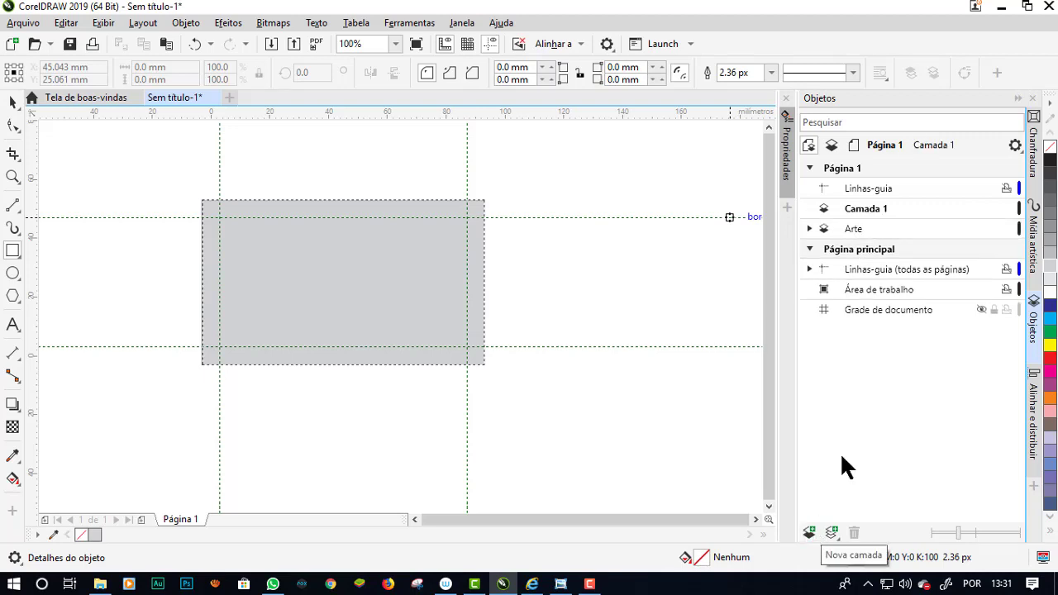
pyautogui.doubleClick(865, 207)
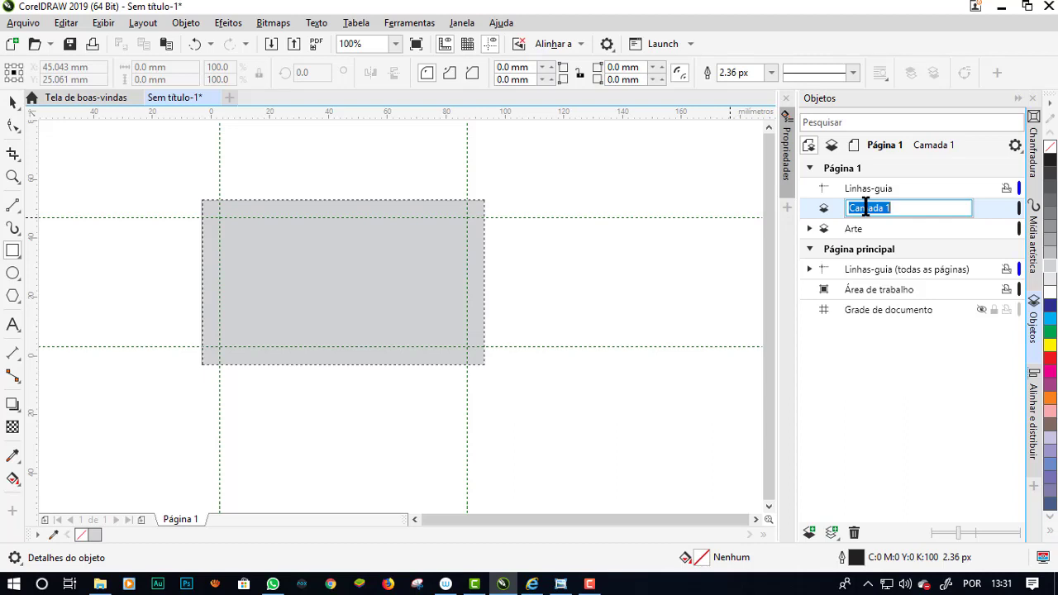
pyautogui.write('sangramentos  marg')
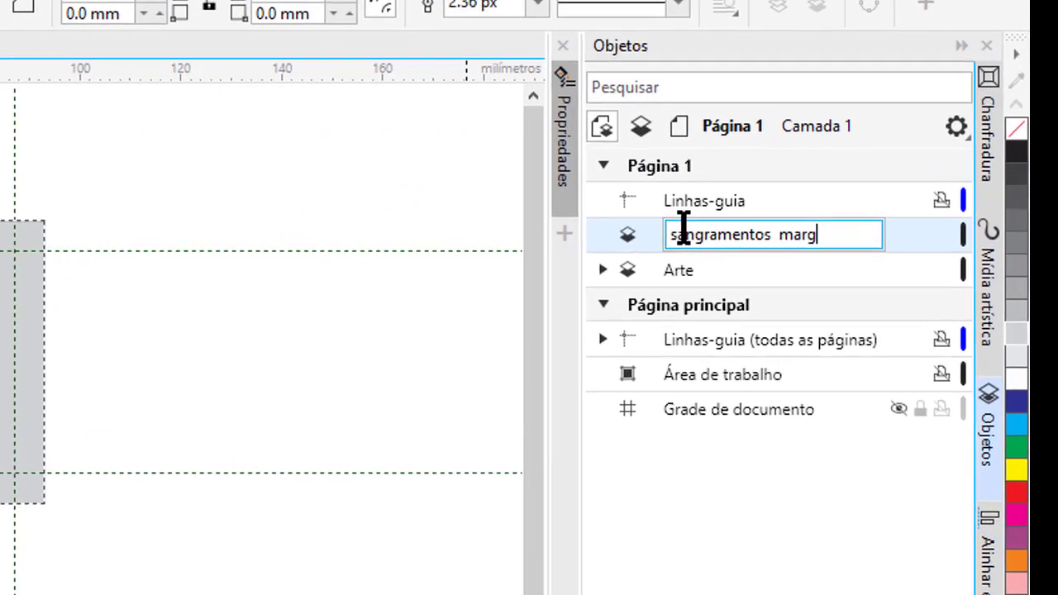
pyautogui.press('Return')
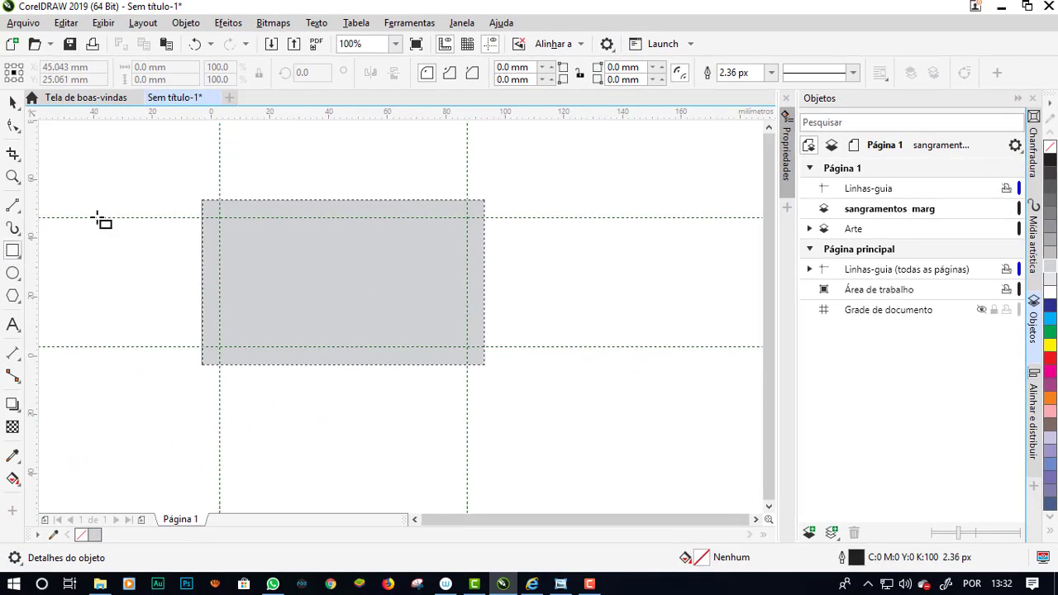
# Step: Draw an 84 × 44 mm rectangle between the margin-guide corners with a green outline
pyautogui.scroll(1, 225, 224)
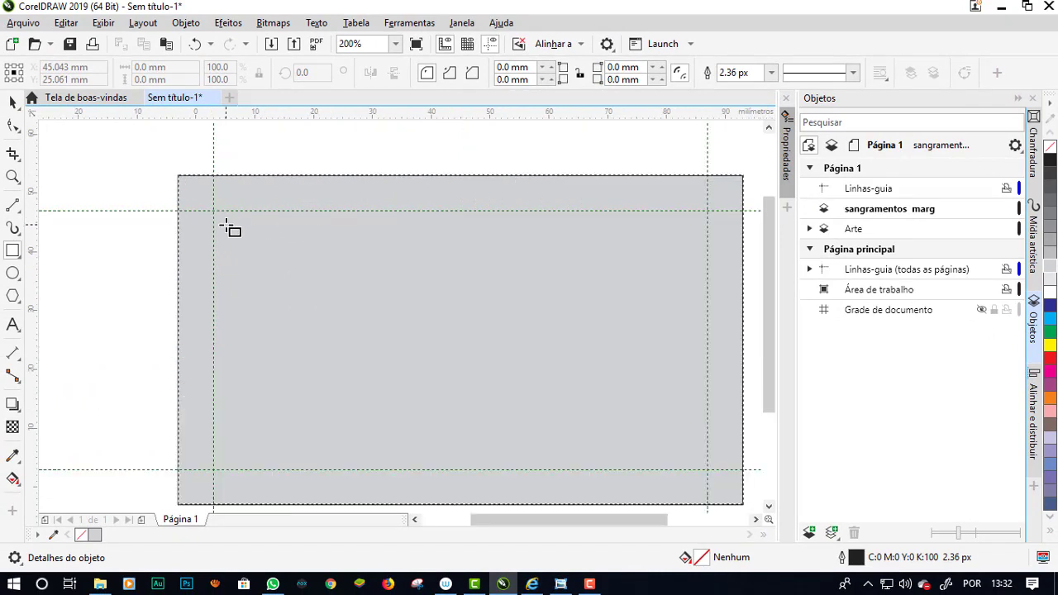
pyautogui.scroll(-1, 192, 211)
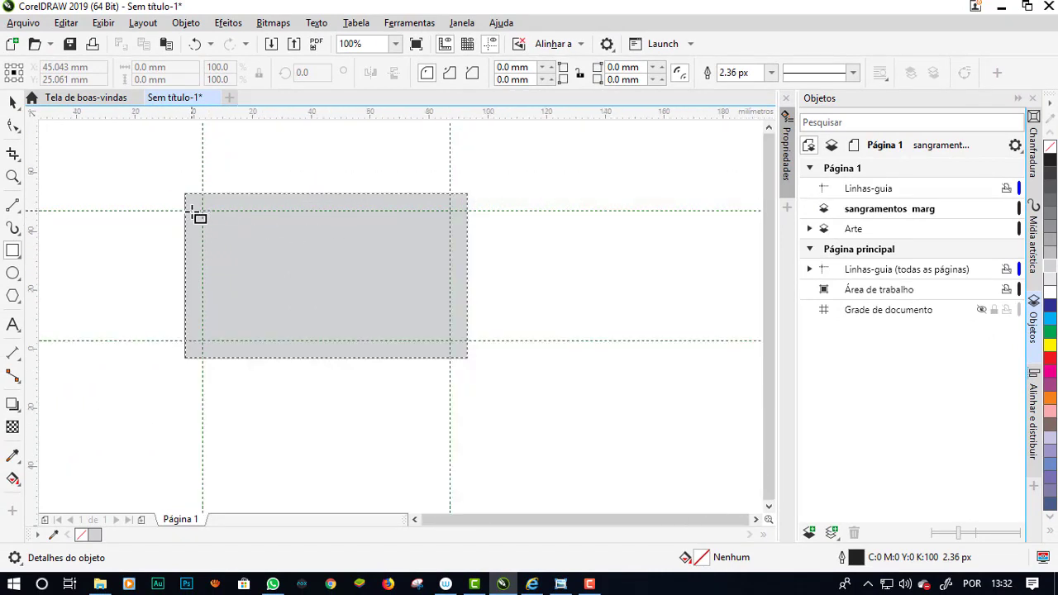
pyautogui.scroll(1, 203, 210)
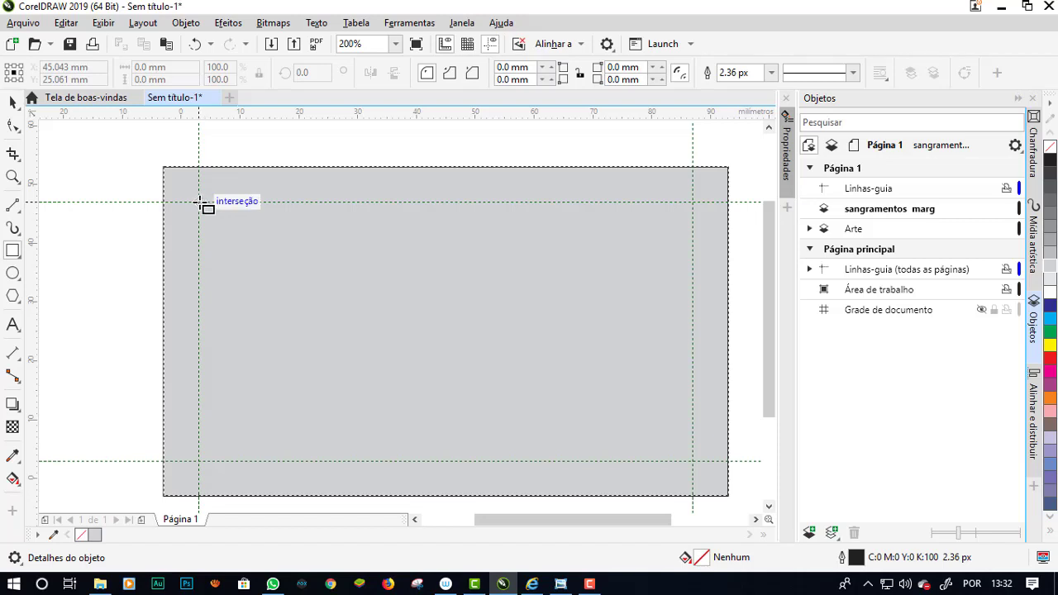
pyautogui.moveTo(200, 201); pyautogui.dragTo(686, 467)
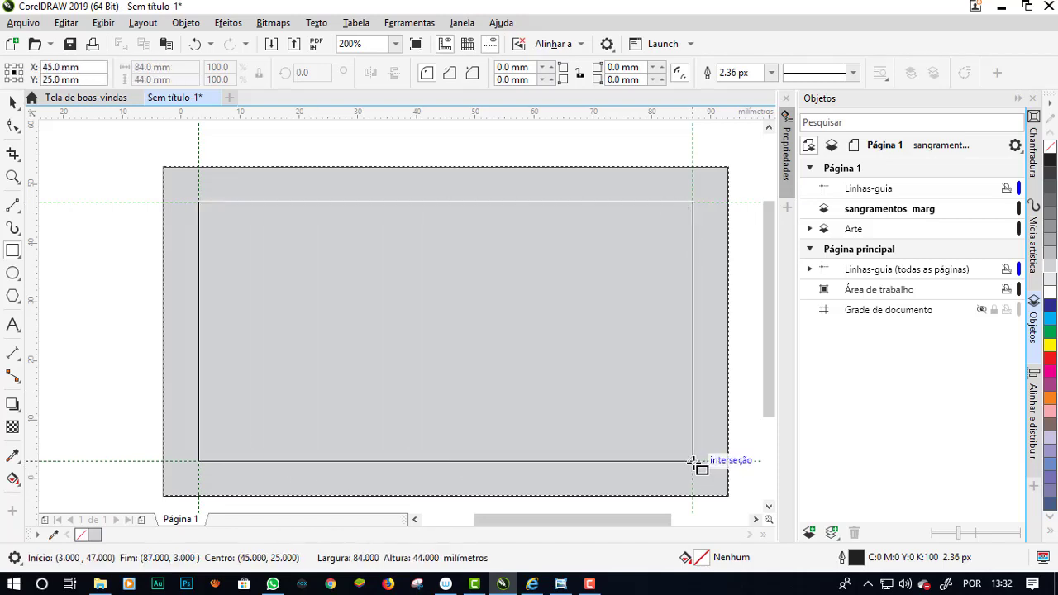
pyautogui.moveTo(687, 467); pyautogui.dragTo(693, 461)
pyautogui.scroll(2, 229, 210)
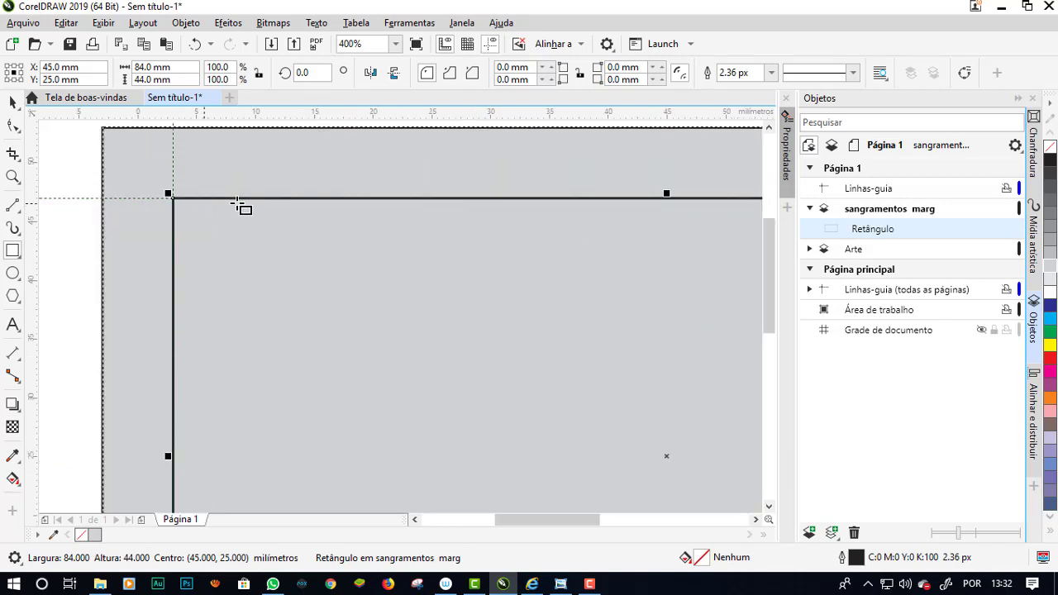
pyautogui.rightClick(1051, 339)
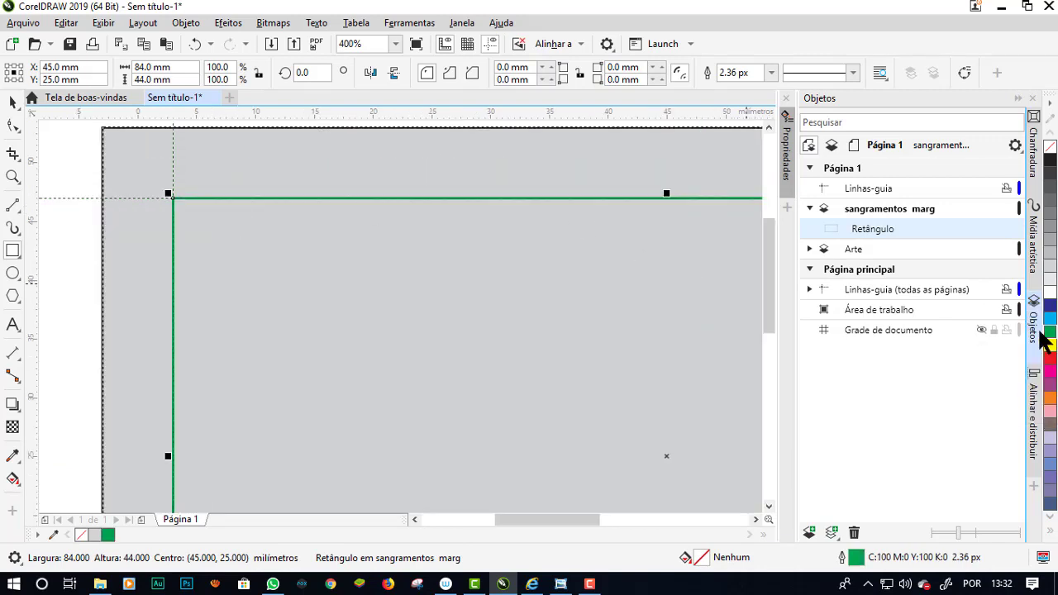
pyautogui.scroll(-1, 389, 236)
pyautogui.scroll(-1, 390, 237)
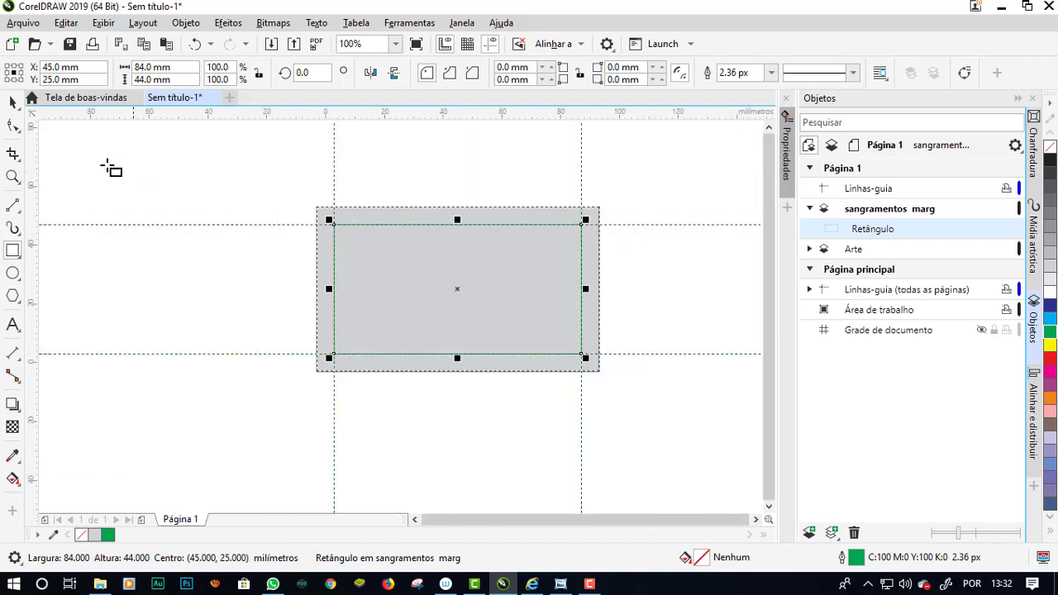
pyautogui.doubleClick(12, 250)
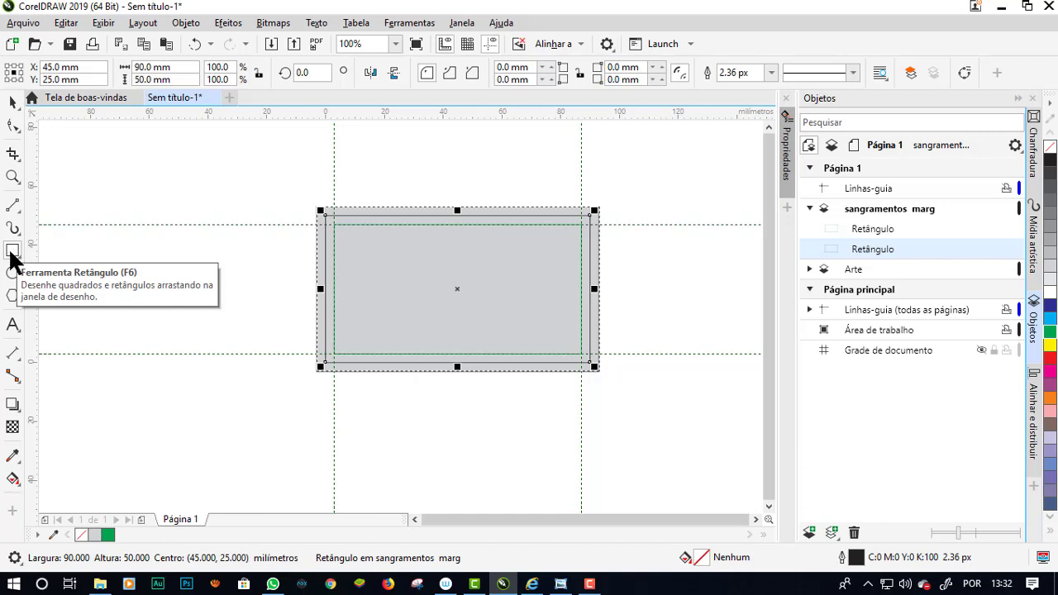
pyautogui.scroll(3, 595, 212)
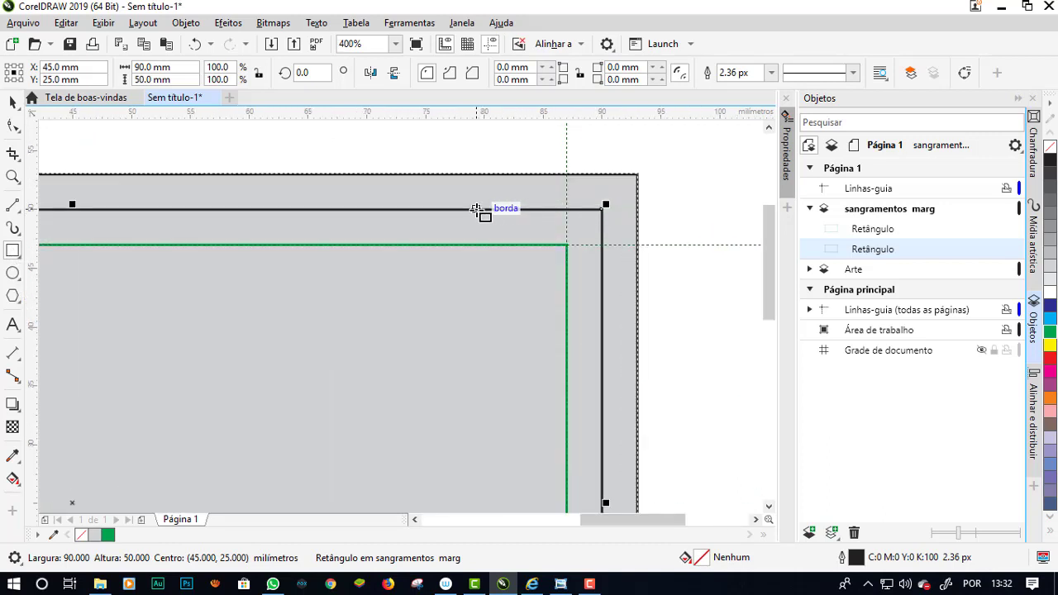
pyautogui.scroll(-2, 477, 210)
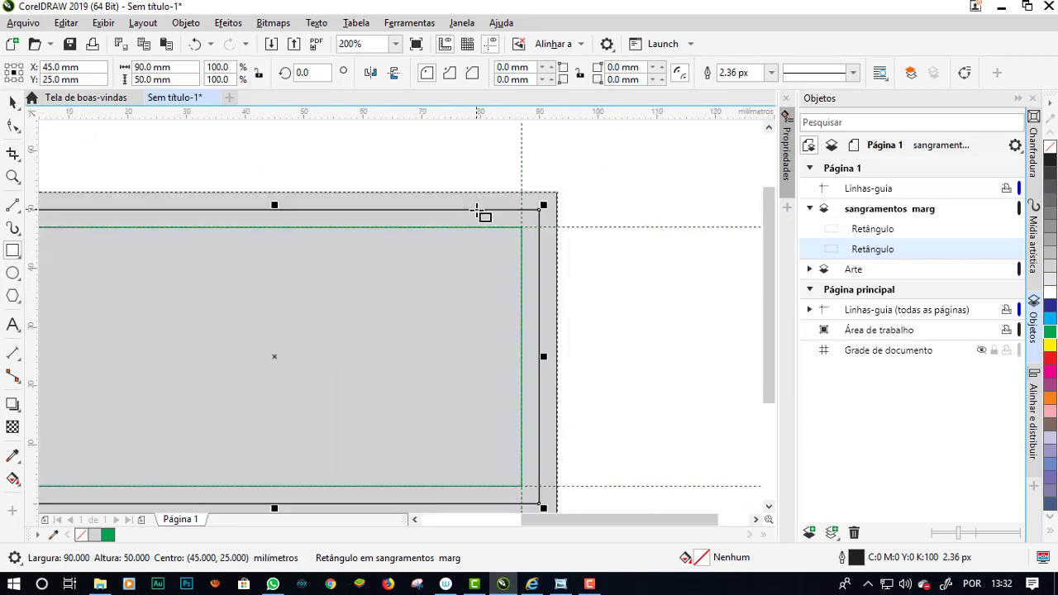
pyautogui.rightClick(1053, 364)
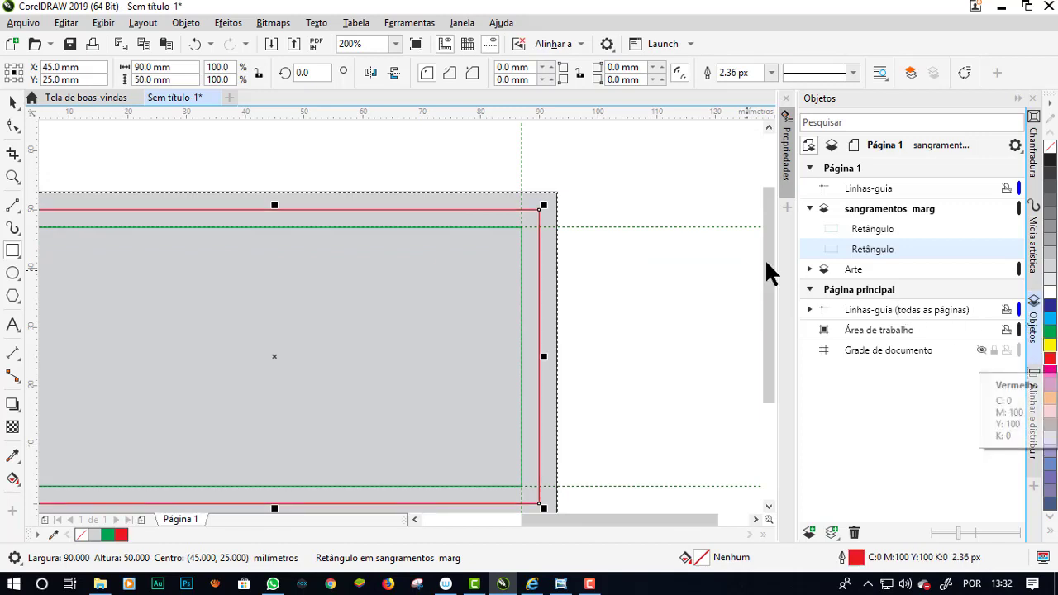
pyautogui.scroll(-1, 548, 239)
pyautogui.scroll(2, 307, 229)
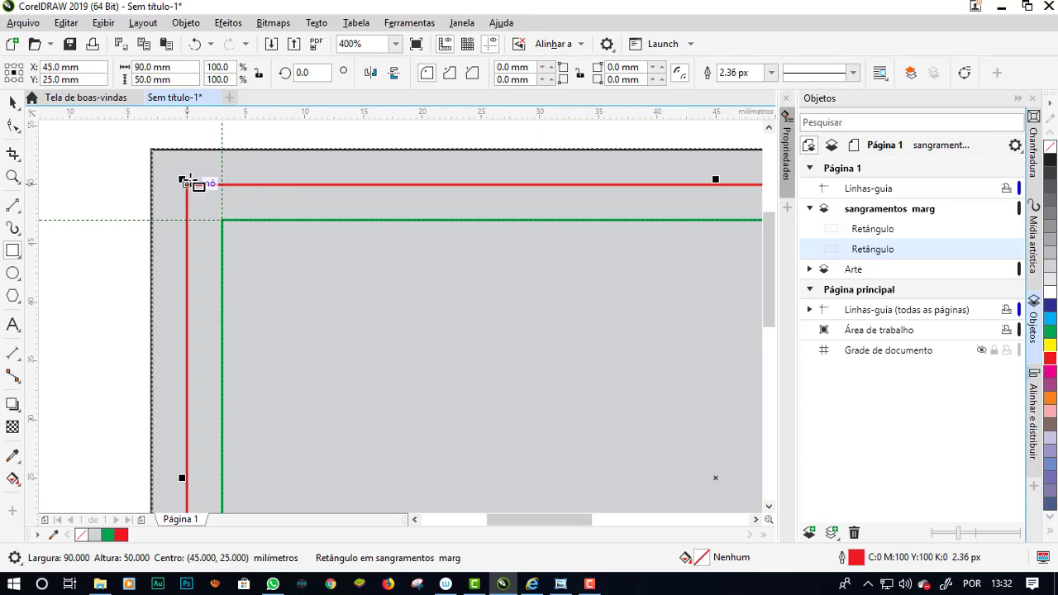
pyautogui.scroll(-1, 346, 182)
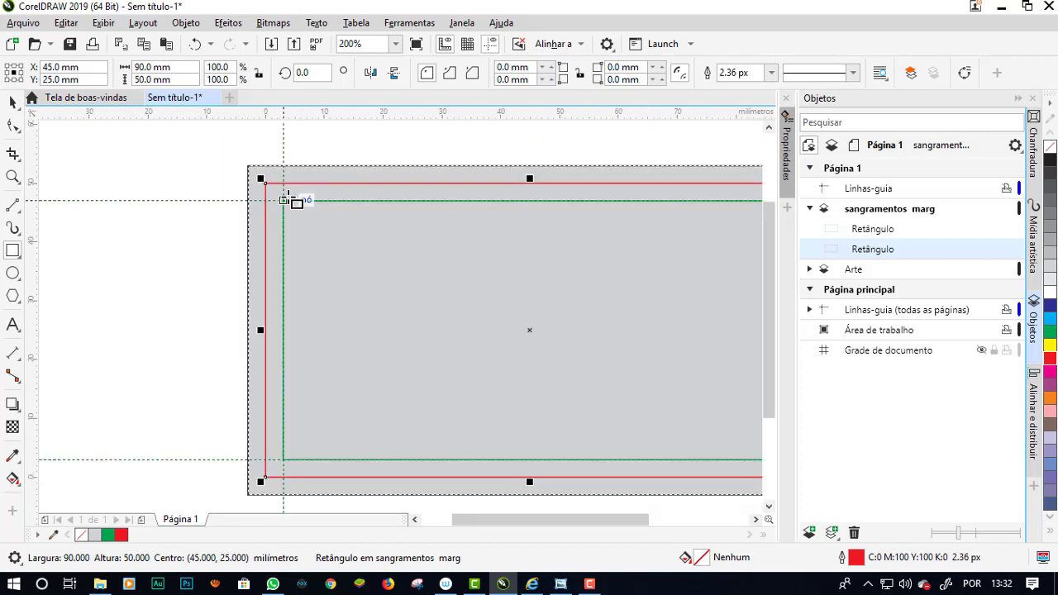
pyautogui.scroll(3, 289, 199)
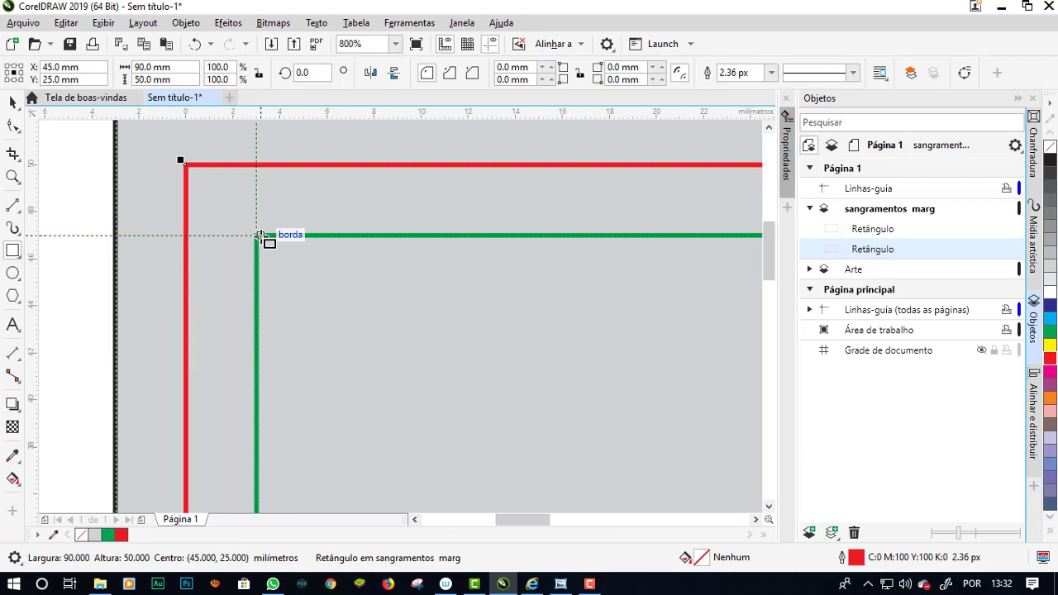
pyautogui.scroll(-1, 269, 248)
pyautogui.scroll(2, 275, 255)
pyautogui.scroll(2, 252, 168)
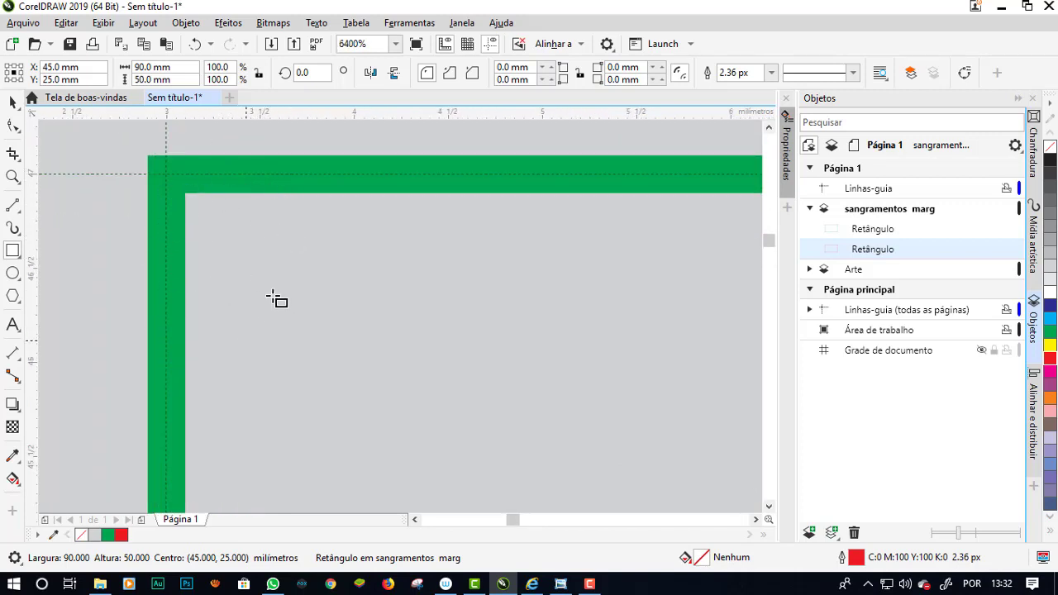
pyautogui.scroll(-4, 201, 216)
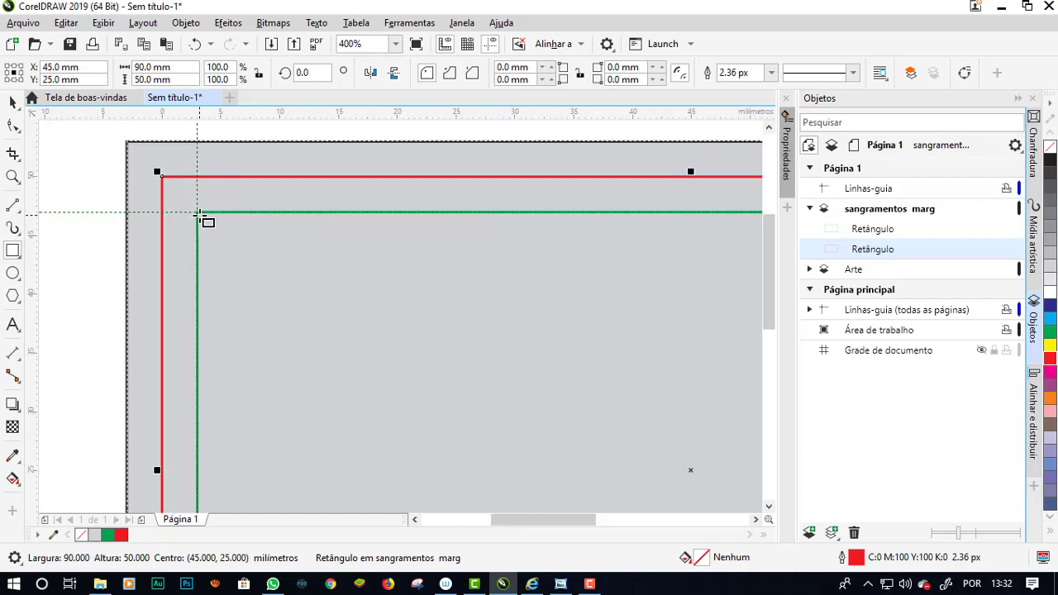
pyautogui.scroll(-1, 199, 216)
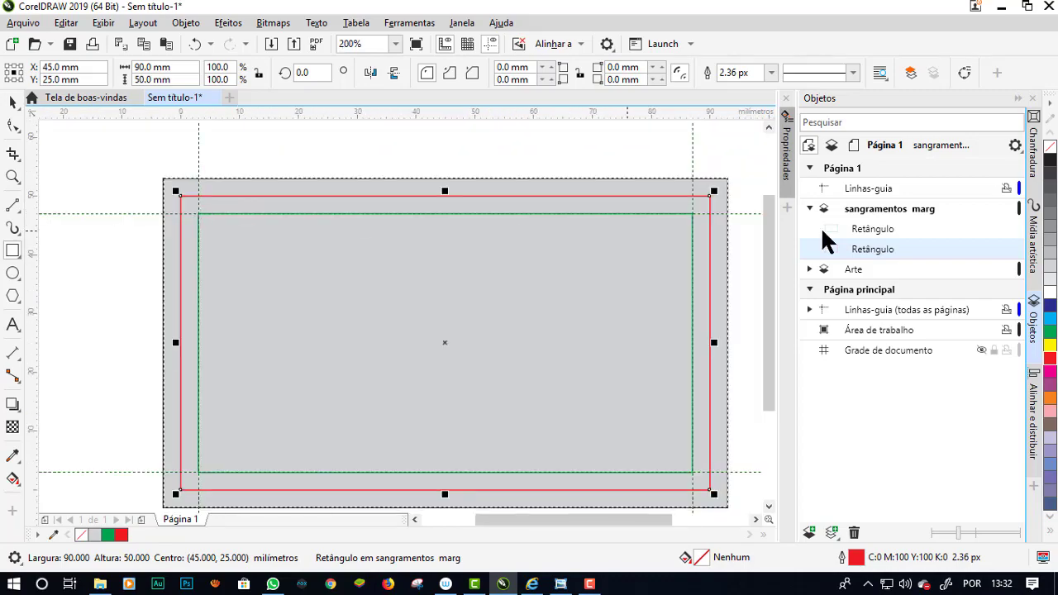
pyautogui.moveTo(890, 209)
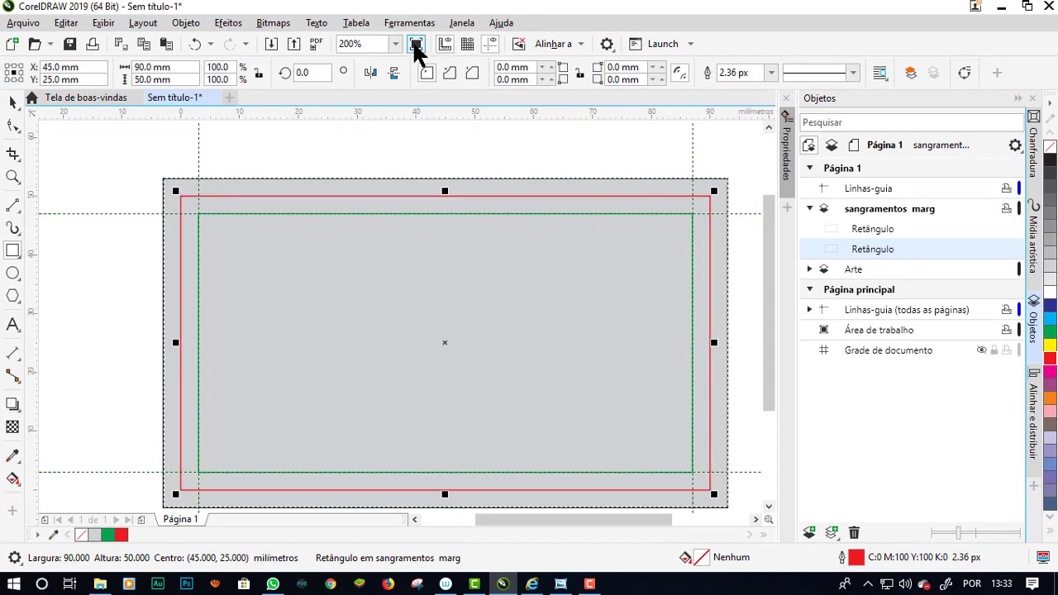
# Step: Preview the page full screen, then lock the 'sangramentos marg' layer
pyautogui.click(416, 44)
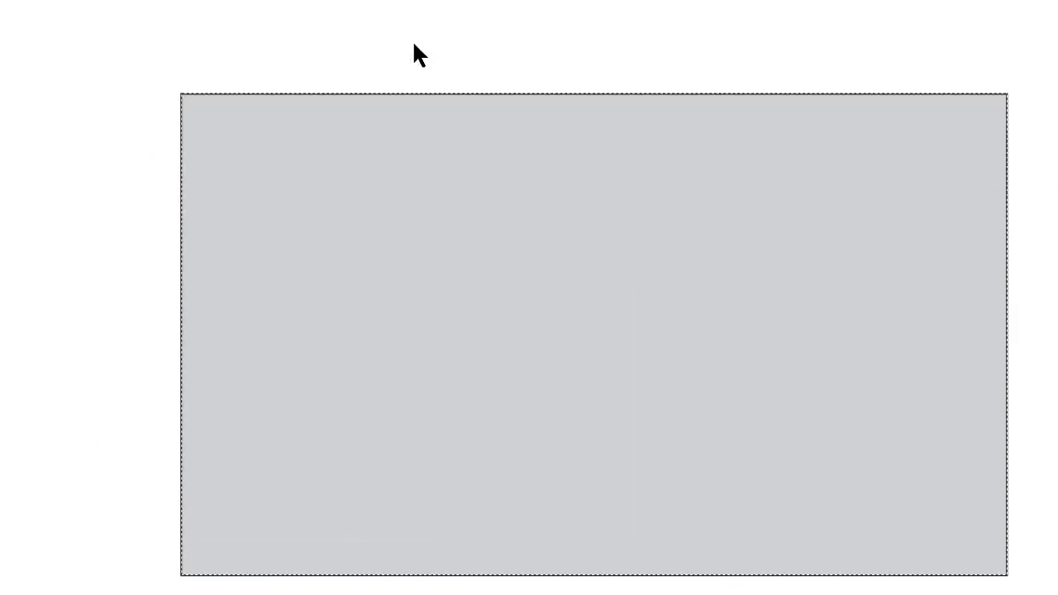
pyautogui.click(414, 44)
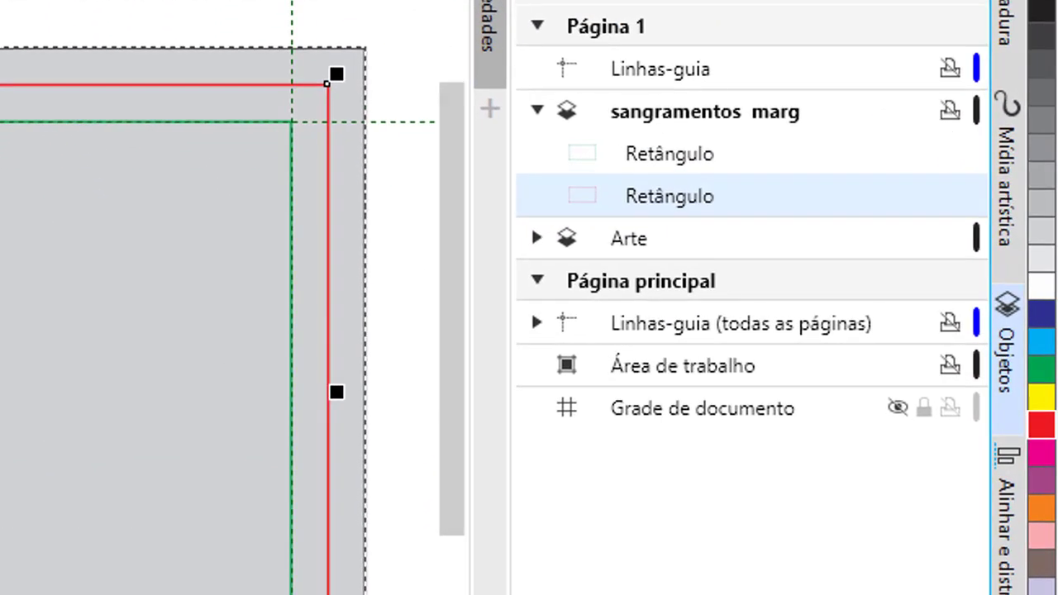
pyautogui.press('Escape')
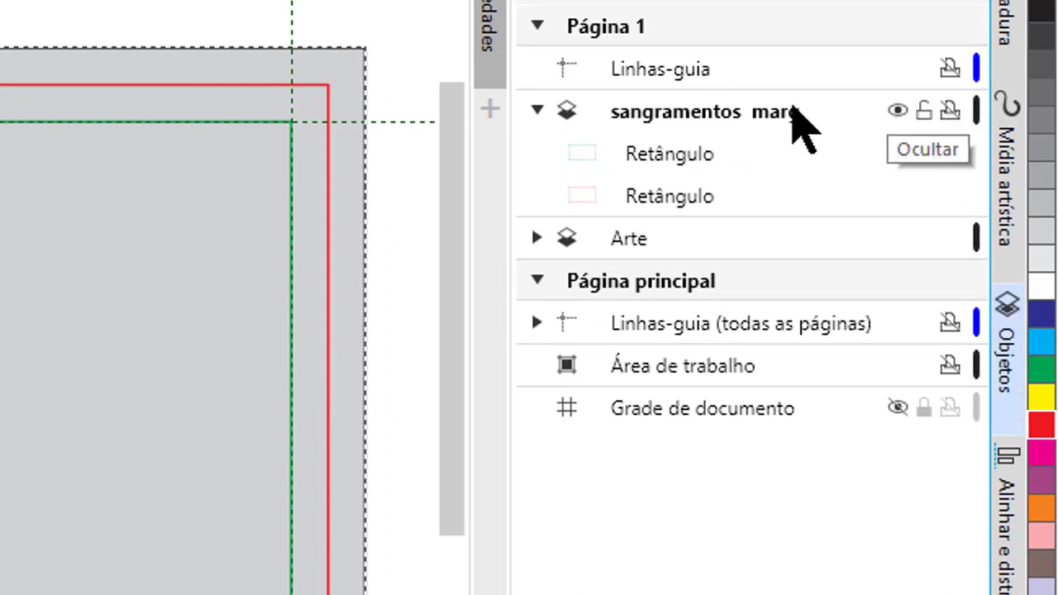
pyautogui.click(924, 112)
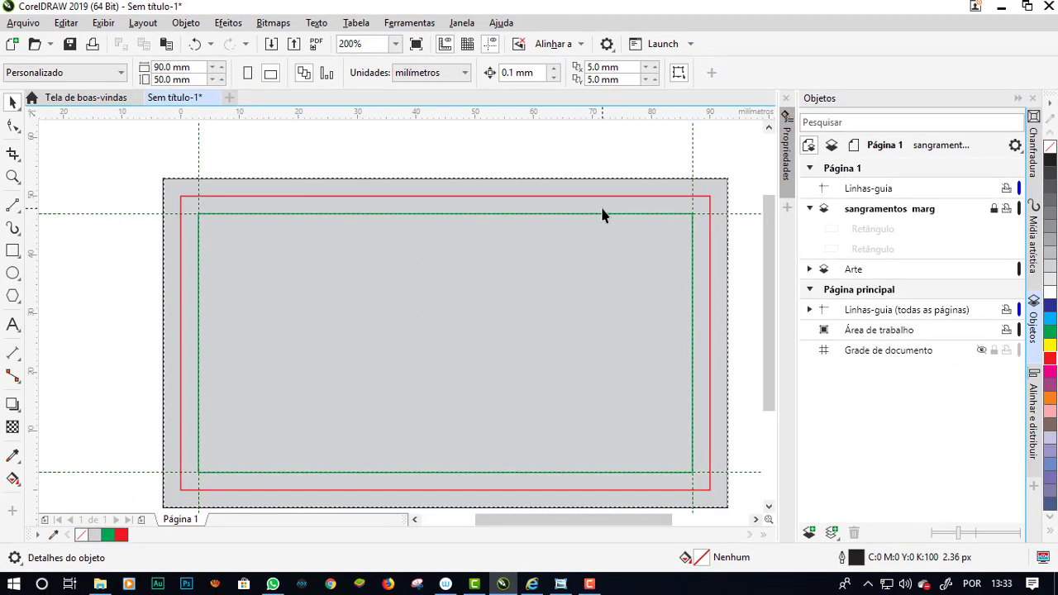
# Step: Recentre the grey background rectangle on the page with P
pyautogui.moveTo(603, 212); pyautogui.dragTo(326, 163)
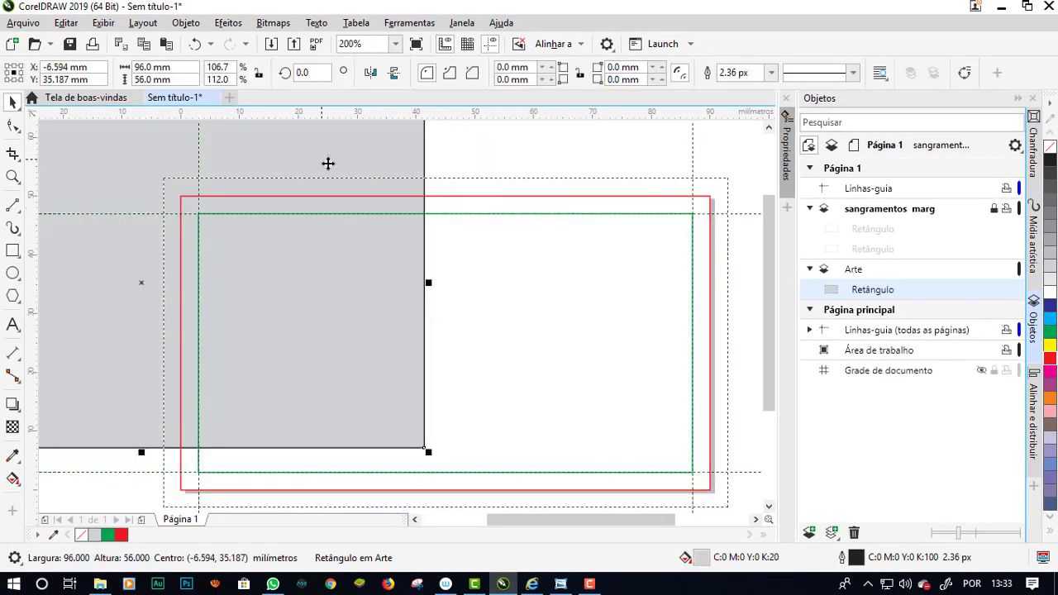
pyautogui.scroll(-2, 325, 163)
pyautogui.moveTo(319, 201); pyautogui.dragTo(12, 213)
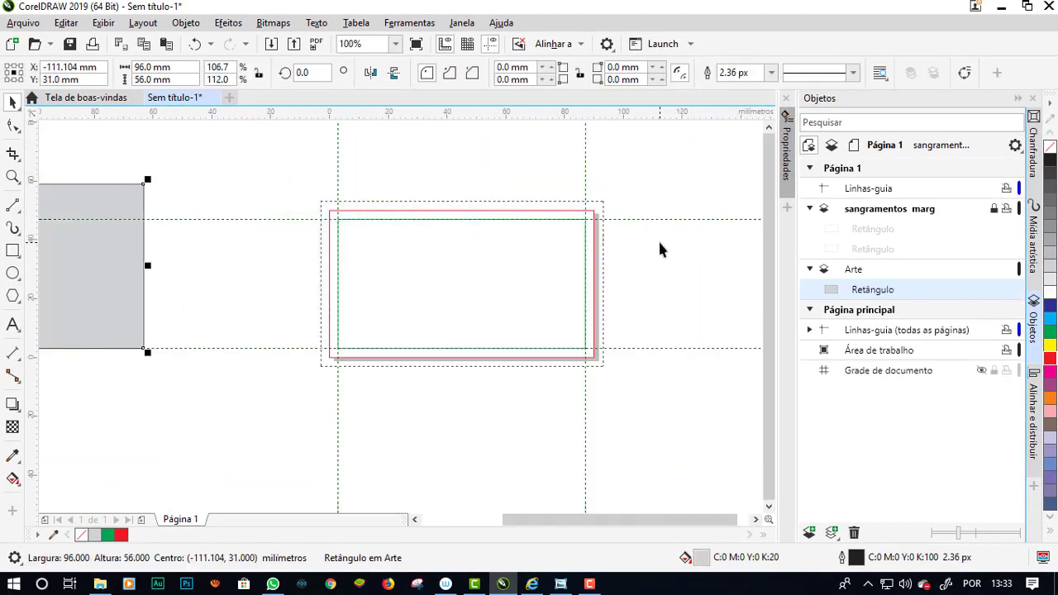
pyautogui.moveTo(874, 289)
pyautogui.hotkey('ctrl', 'z')
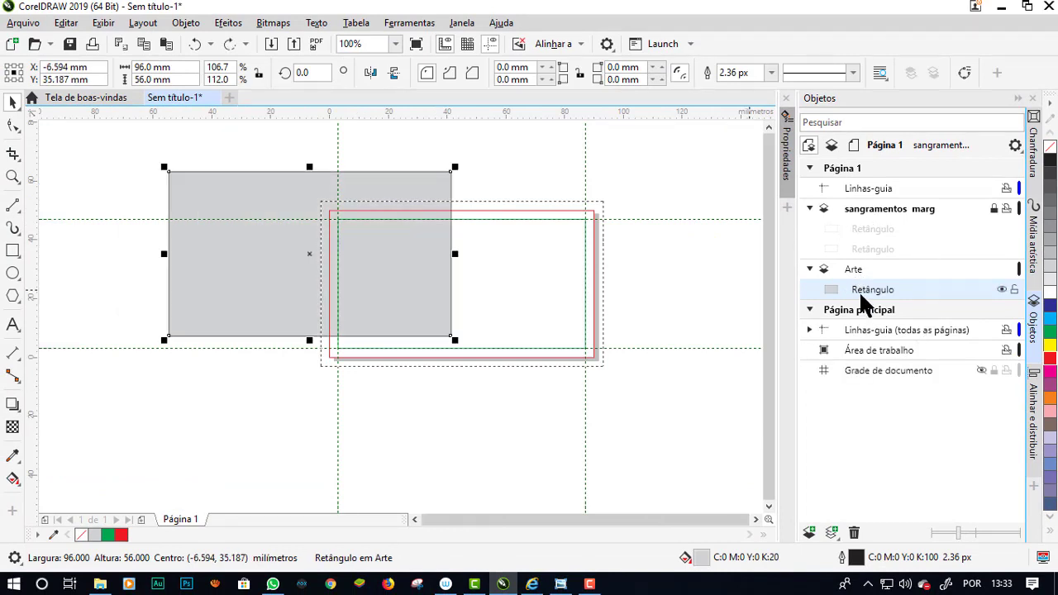
pyautogui.press('p')
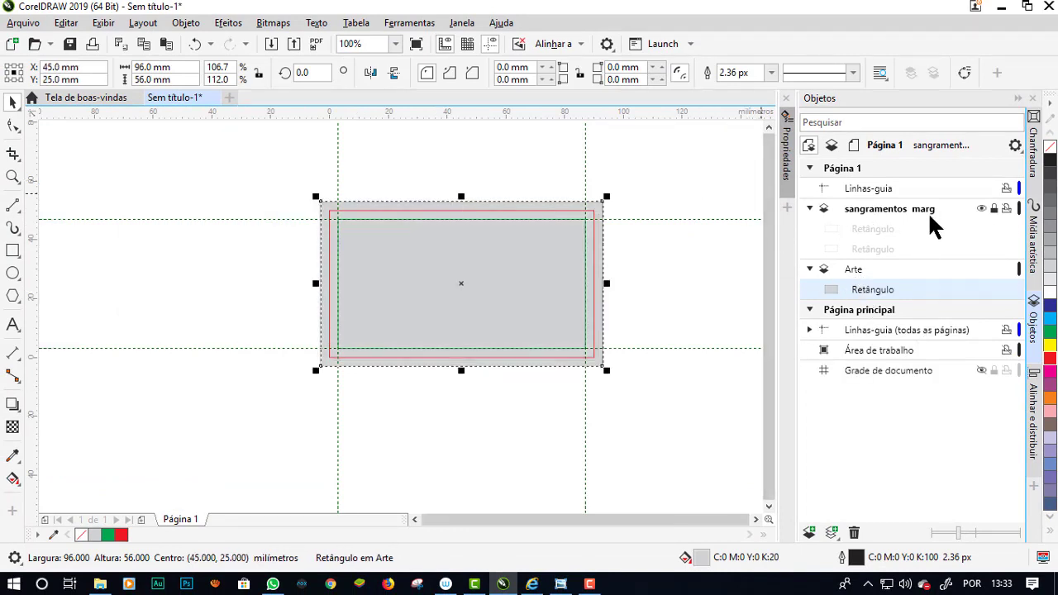
pyautogui.press('Escape')
# Step: Make Arte the active layer, collapse the Objects docker and fit the page in view
pyautogui.click(858, 269)
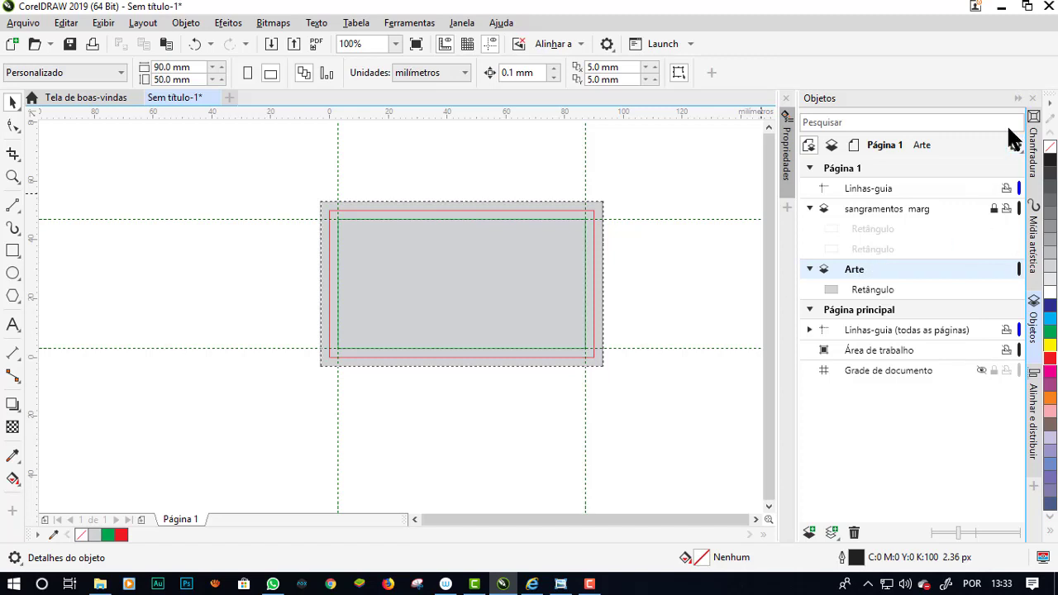
pyautogui.click(1019, 97)
pyautogui.hotkey('shift', 'F4')
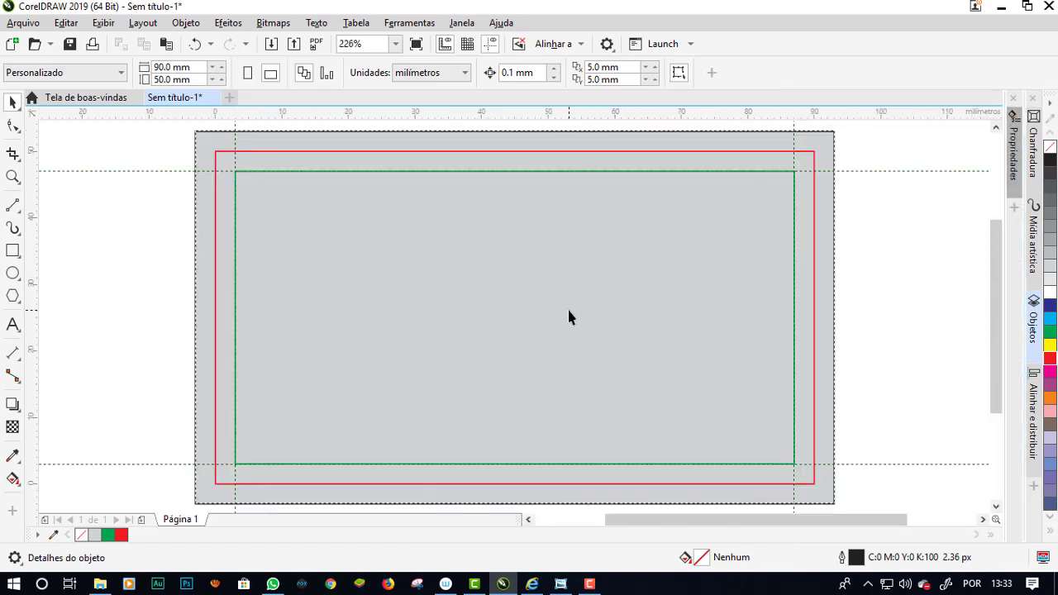
pyautogui.scroll(-3, 569, 317)
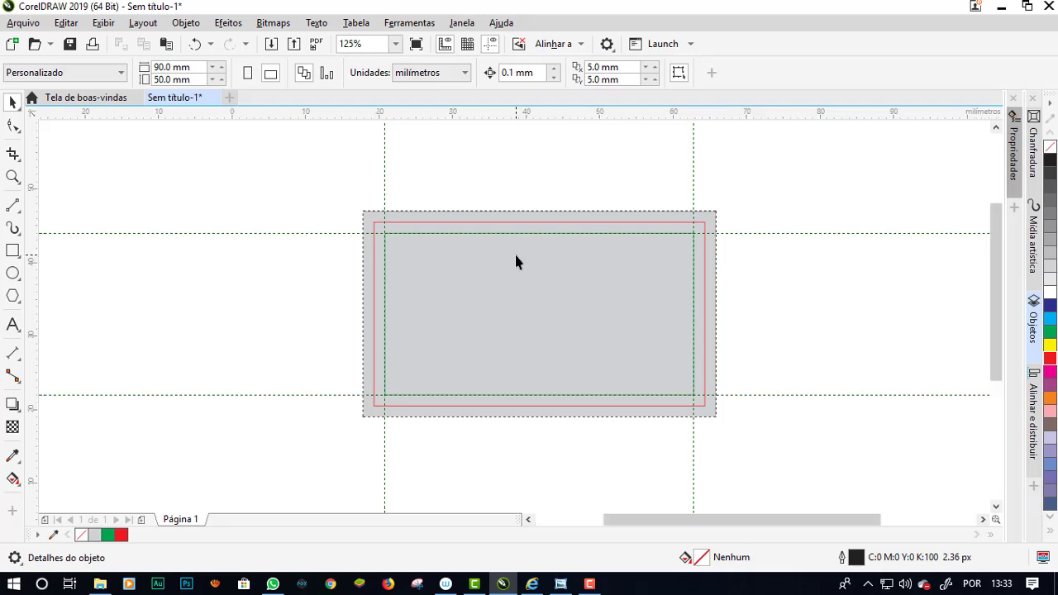
pyautogui.scroll(2, 515, 252)
pyautogui.scroll(-2, 514, 250)
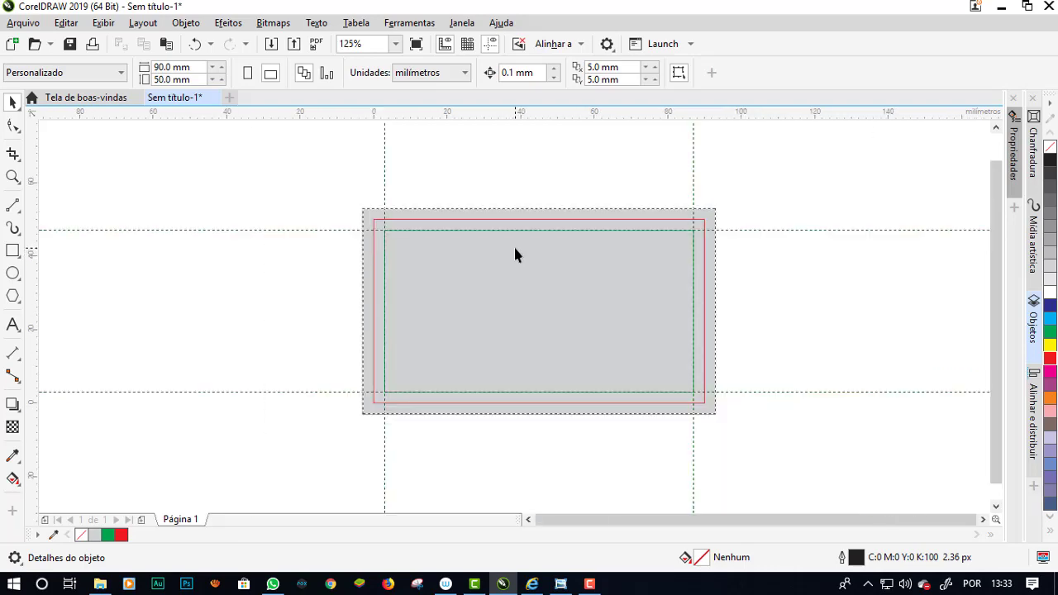
# Step: Import 220049-P1AKZS-204.jpg from the Cartão de taxi folder and park it left of the page
pyautogui.click(273, 46)
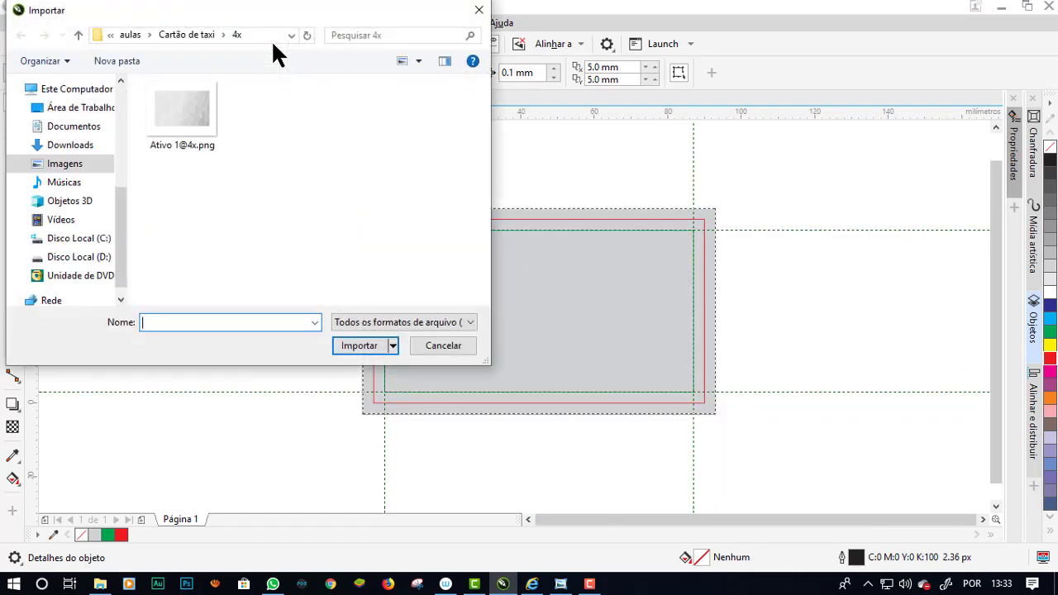
pyautogui.click(76, 36)
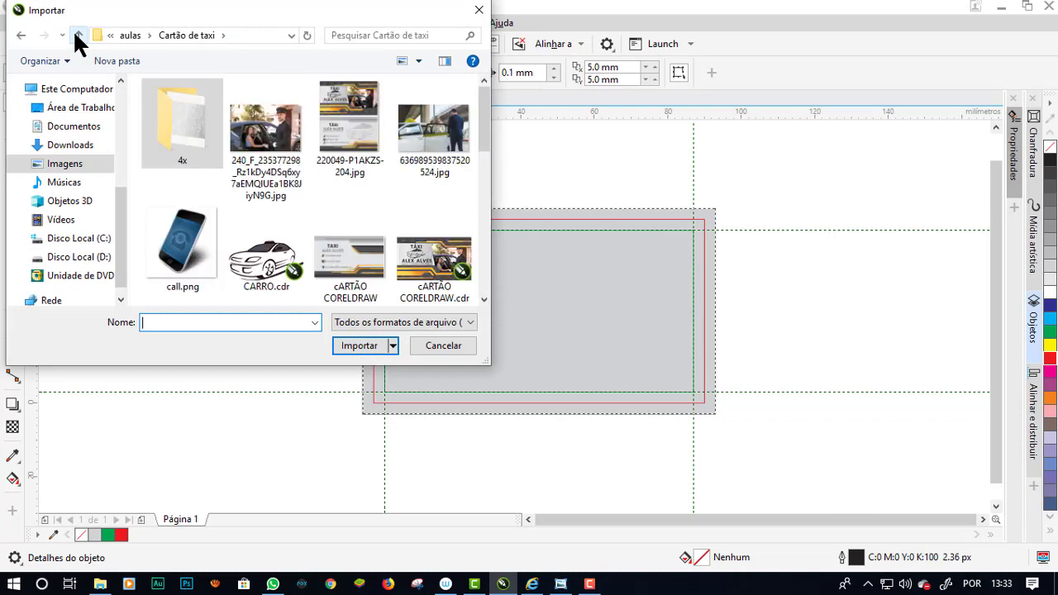
pyautogui.click(345, 133)
pyautogui.click(357, 346)
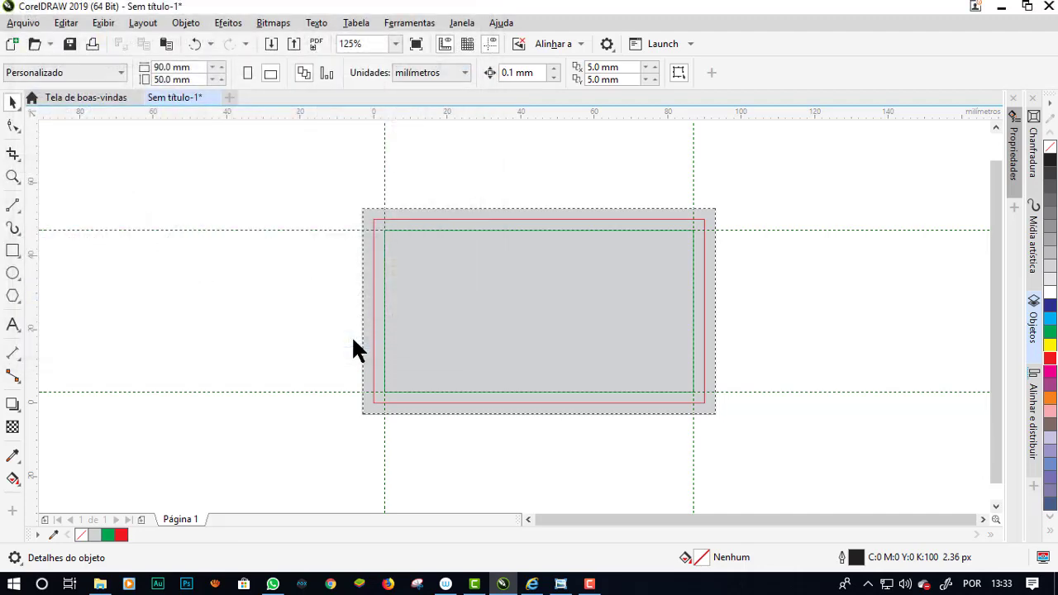
pyautogui.click(97, 208)
pyautogui.scroll(-2, 360, 249)
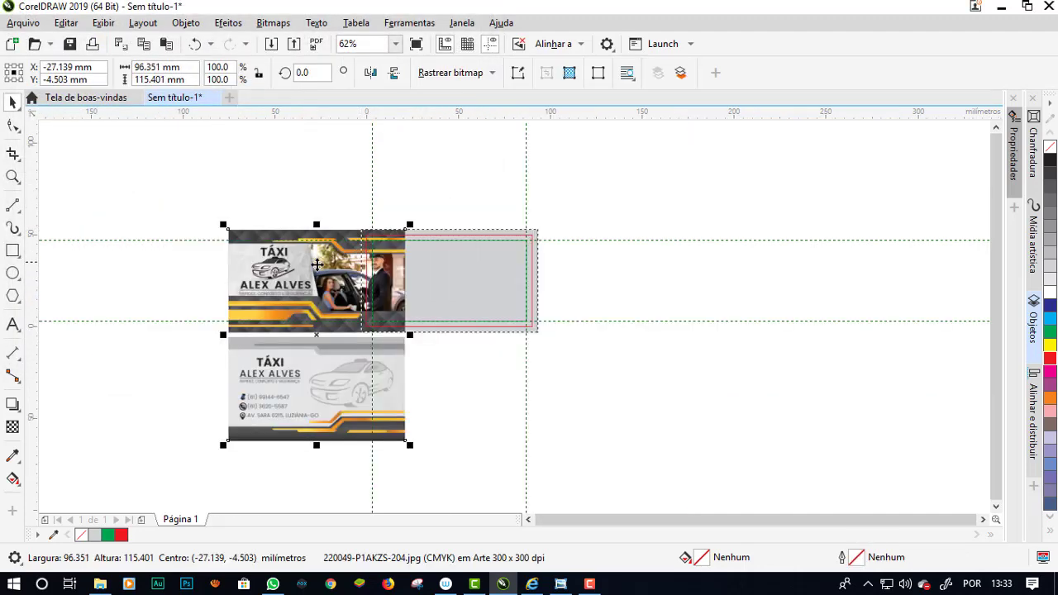
pyautogui.moveTo(305, 267)
pyautogui.mouseDown()
pyautogui.moveTo(250, 270)
pyautogui.moveTo(259, 274)
pyautogui.mouseUp()
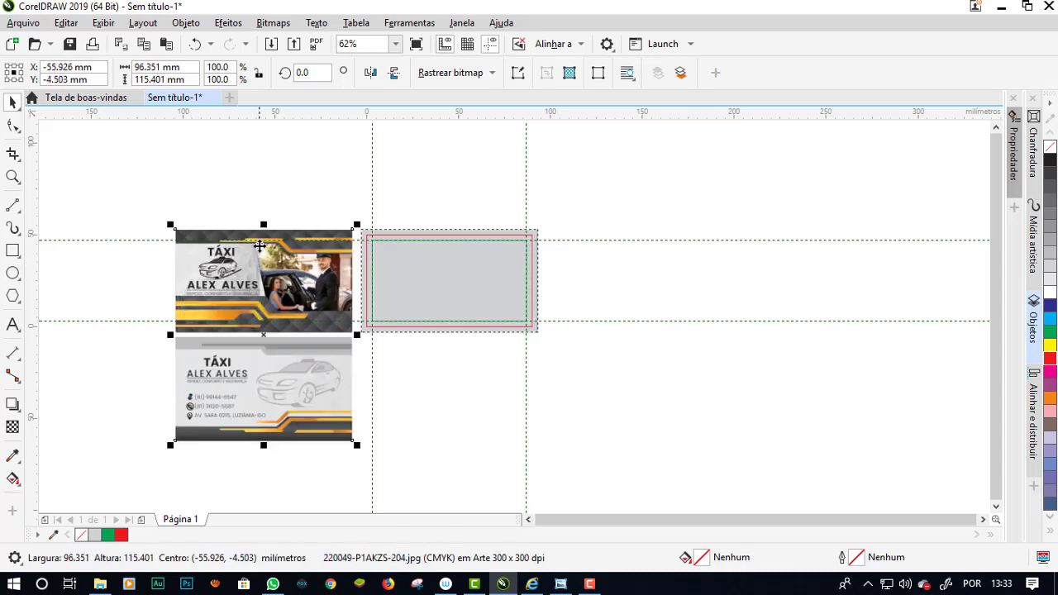
pyautogui.scroll(2, 259, 245)
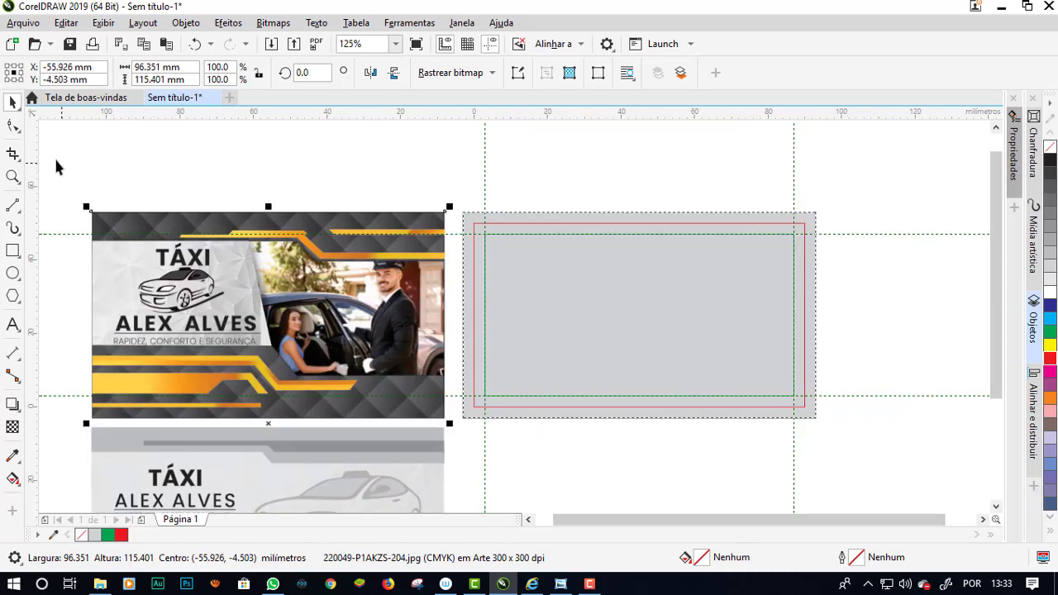
pyautogui.click(13, 176)
pyautogui.moveTo(66, 193)
pyautogui.mouseDown()
pyautogui.moveTo(889, 506)
pyautogui.moveTo(873, 441)
pyautogui.mouseUp()
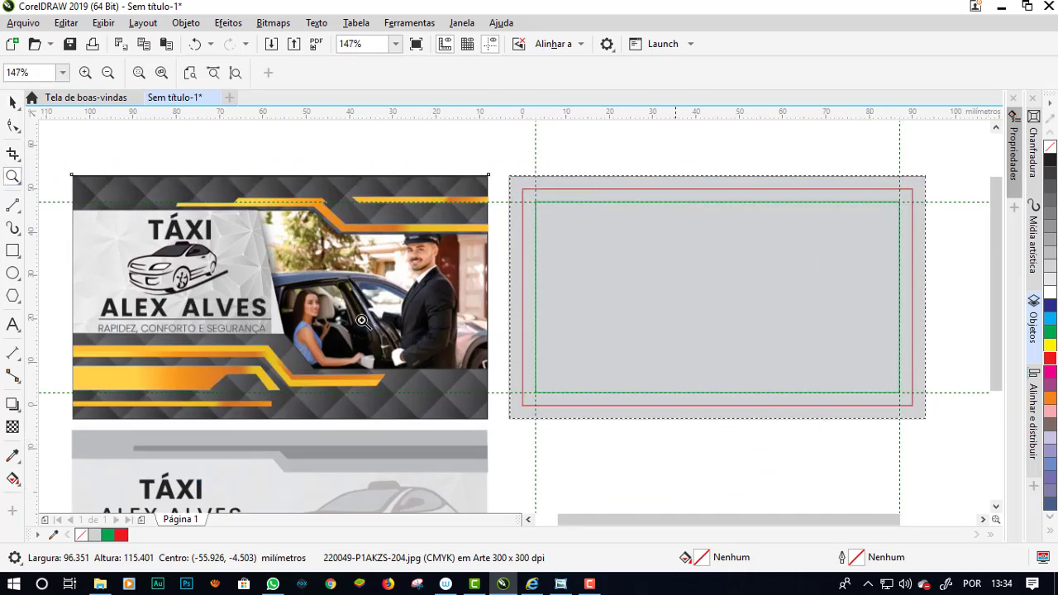
# Step: Pick the Bézier tool from the Freehand tool flyout
pyautogui.click(13, 208)
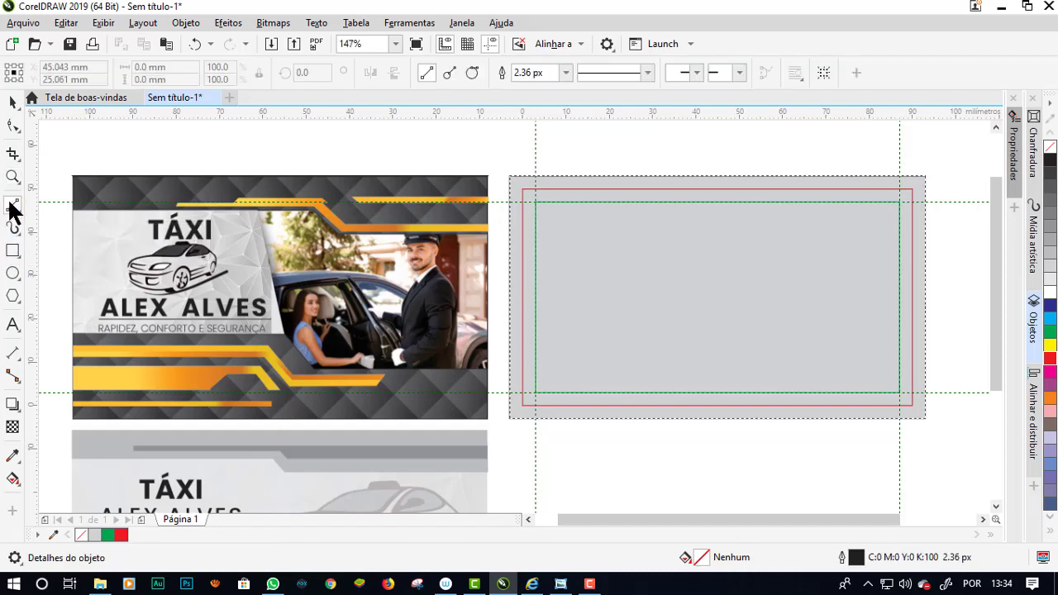
pyautogui.click(14, 211)
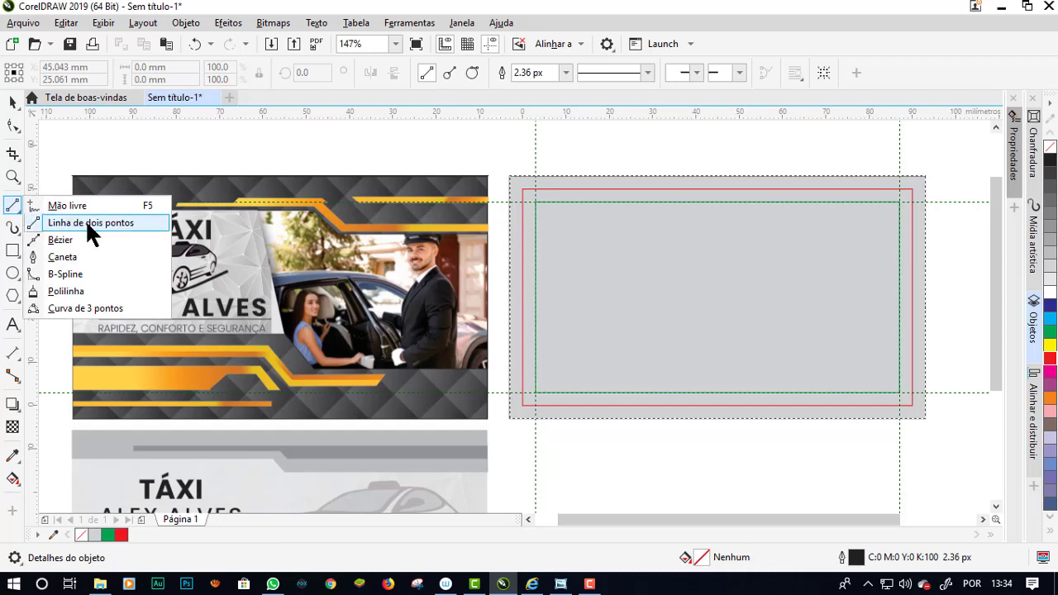
pyautogui.click(60, 243)
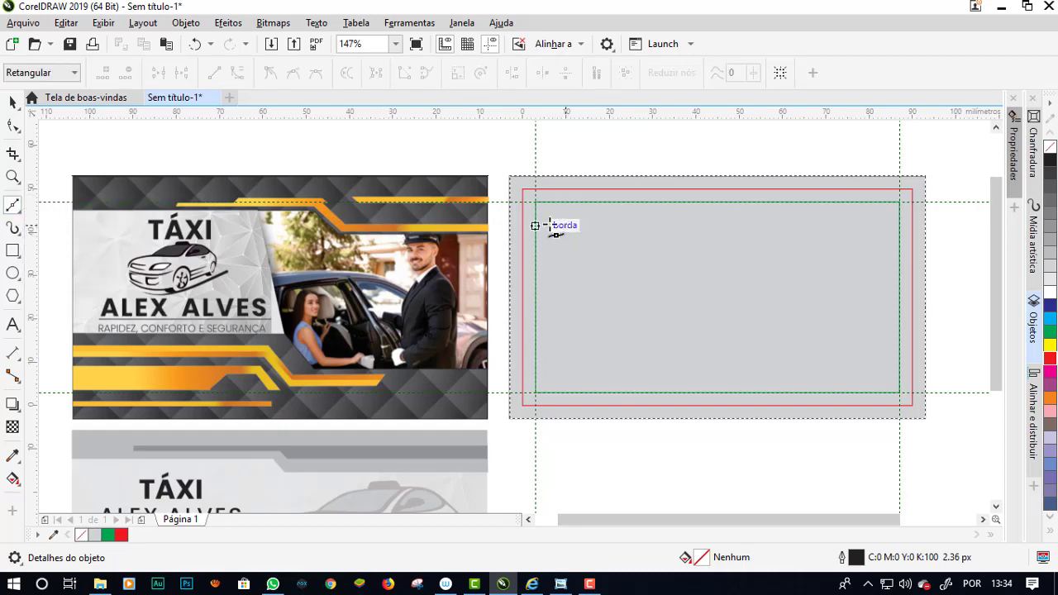
# Step: Trace a closed 8-node path across the card with diagonal steps in its top and bottom edges
pyautogui.click(510, 212)
pyautogui.press('shift')
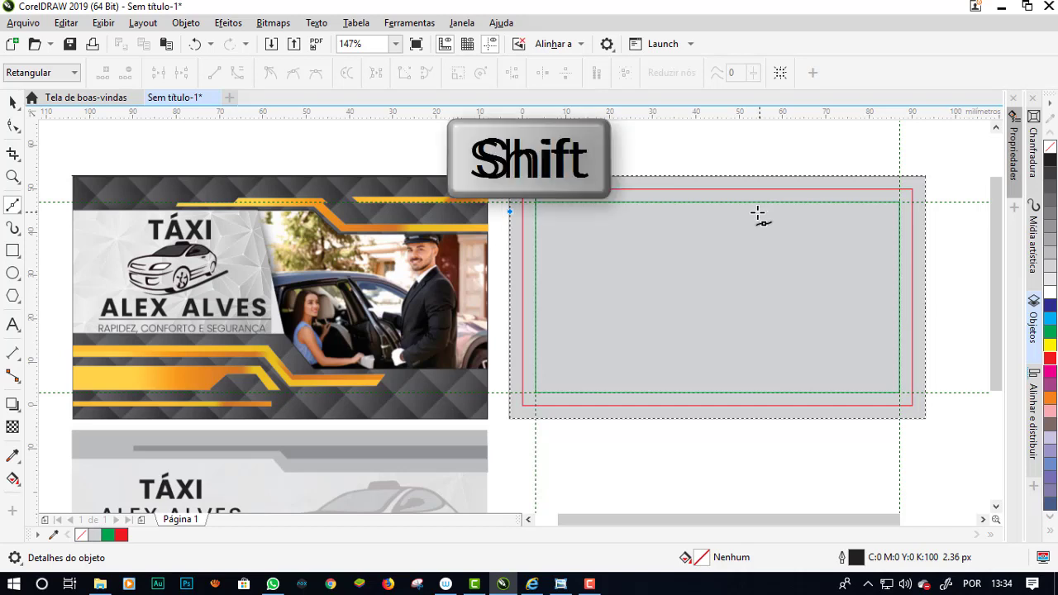
pyautogui.click(758, 213)
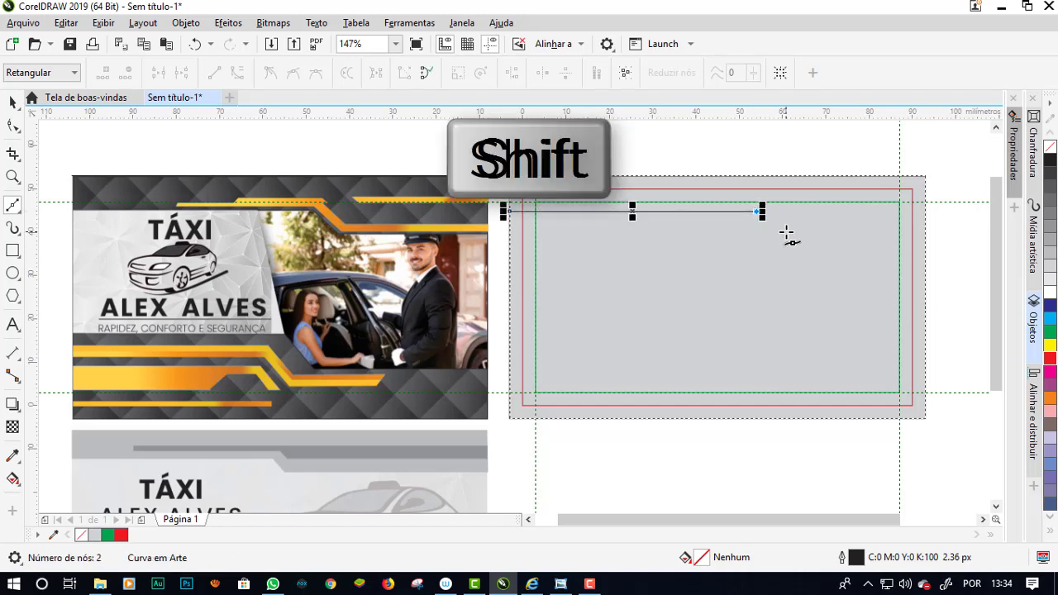
pyautogui.click(791, 231)
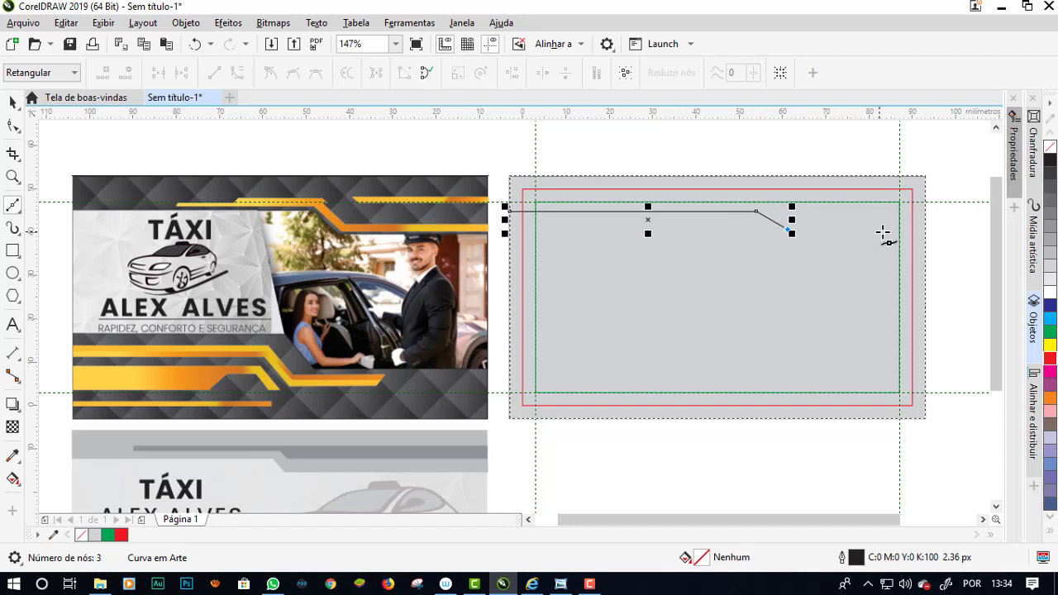
pyautogui.click(925, 229)
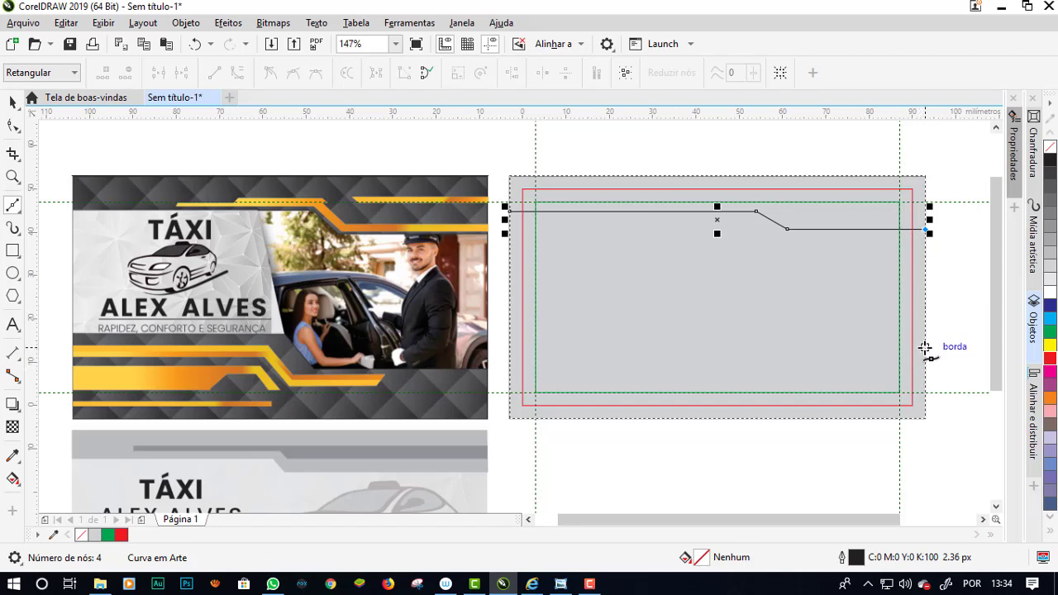
pyautogui.click(926, 349)
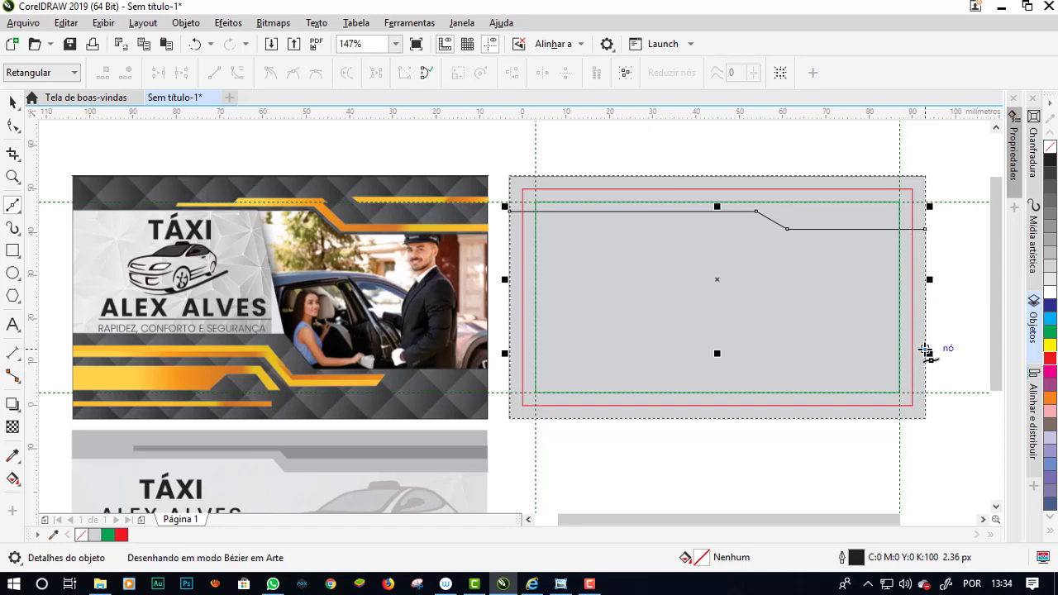
pyautogui.click(736, 350)
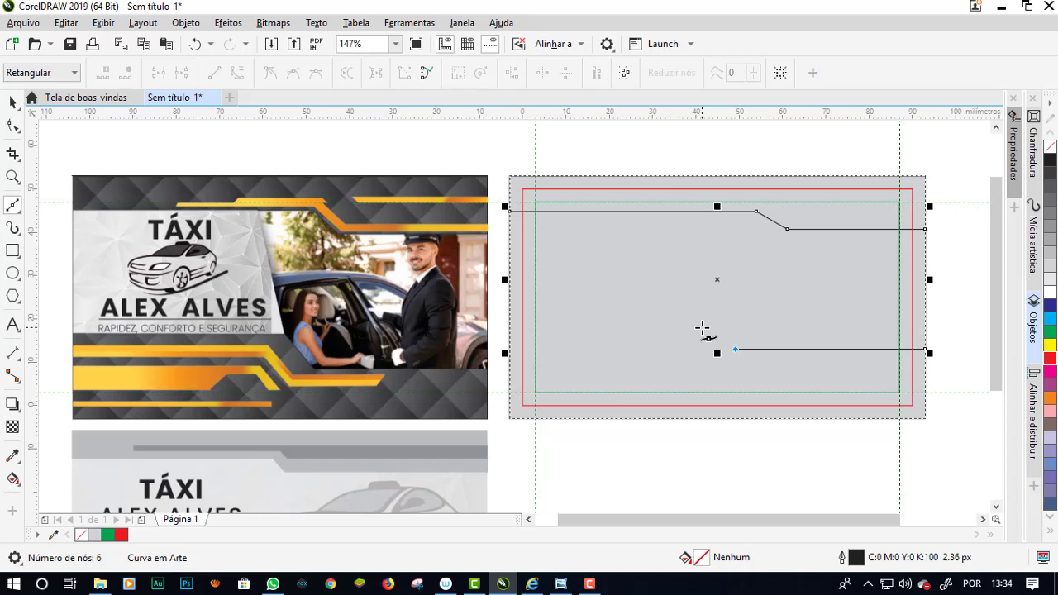
pyautogui.click(702, 328)
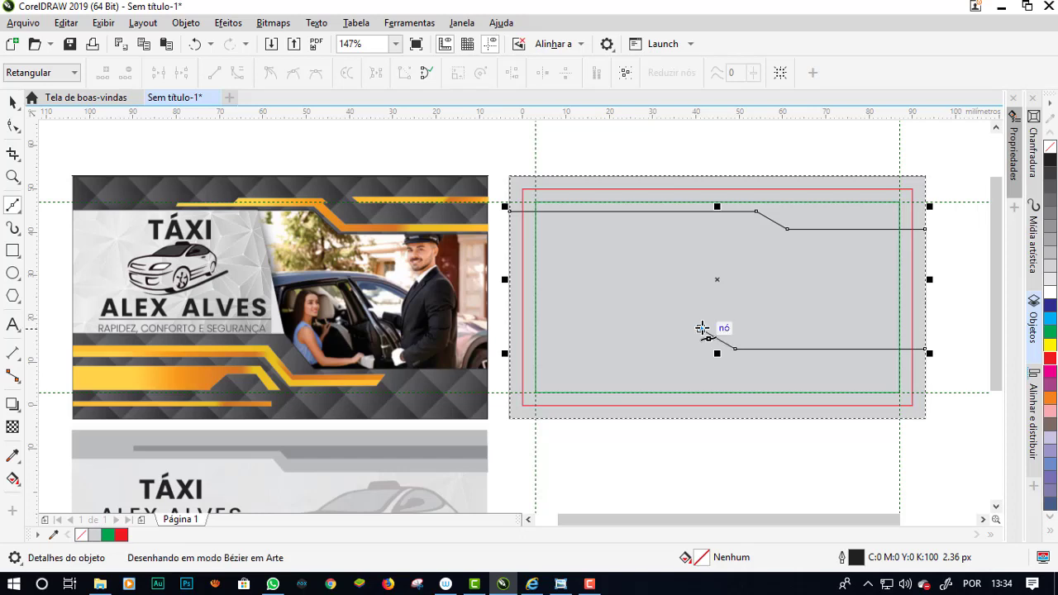
pyautogui.click(510, 339)
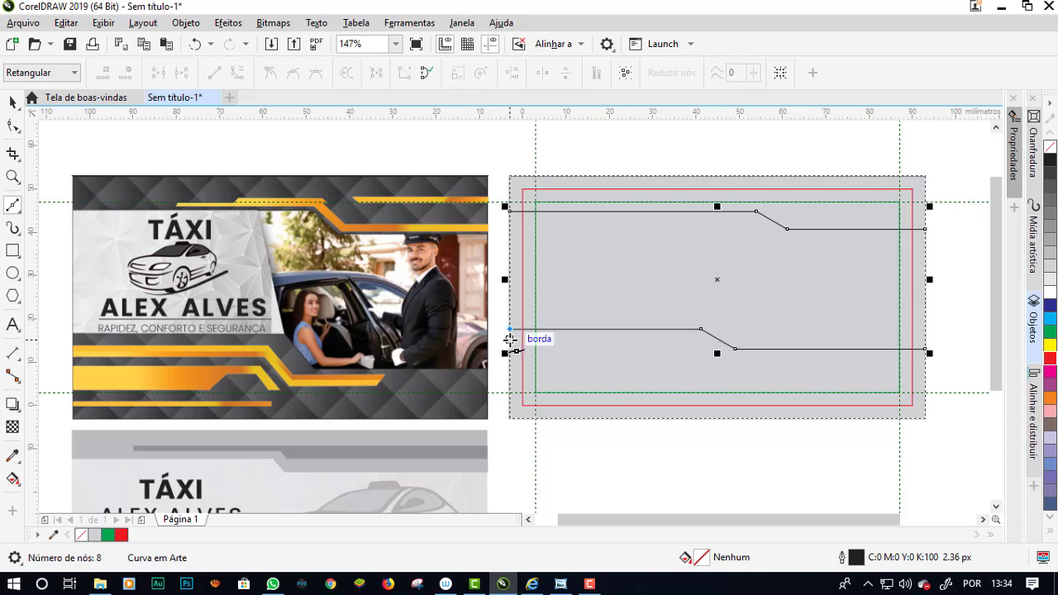
pyautogui.click(508, 209)
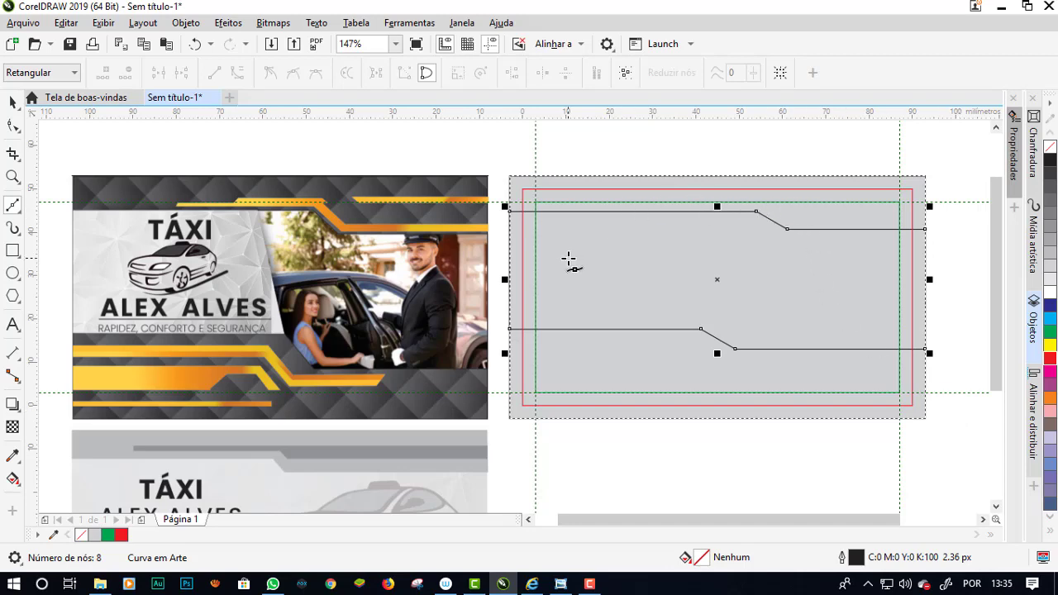
pyautogui.click(12, 124)
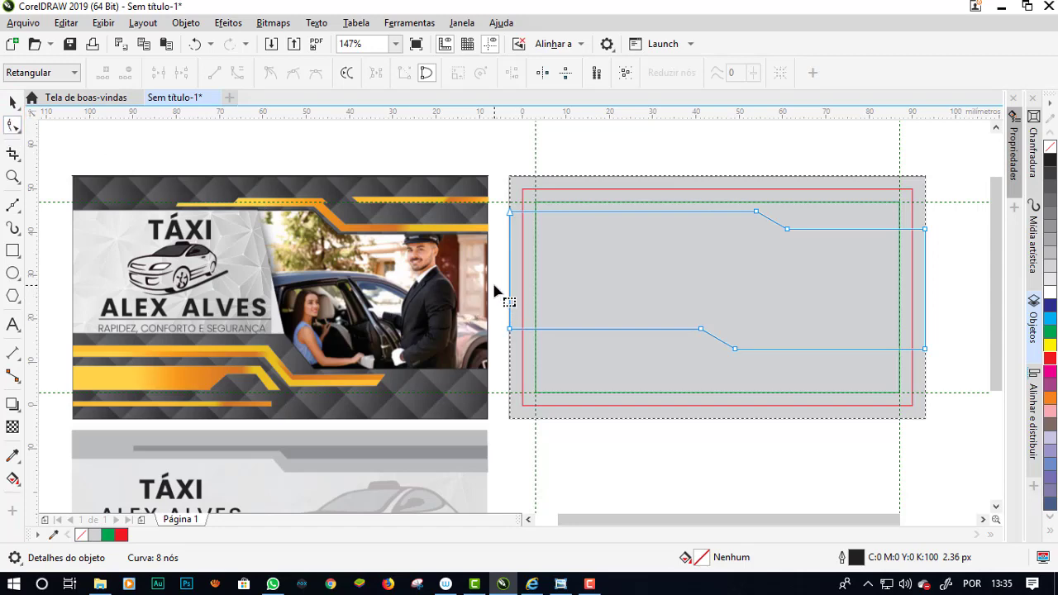
# Step: Nudge the shape's lower nodes slightly down and fill the shape white
pyautogui.moveTo(498, 292)
pyautogui.mouseDown()
pyautogui.moveTo(920, 400)
pyautogui.moveTo(926, 366)
pyautogui.mouseUp()
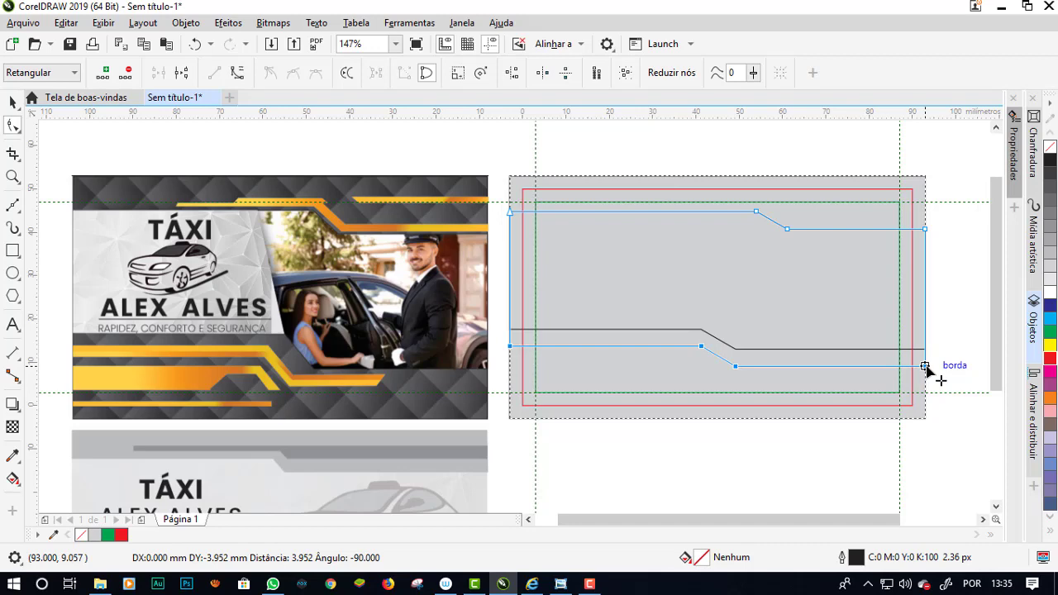
pyautogui.moveTo(926, 366); pyautogui.dragTo(926, 368)
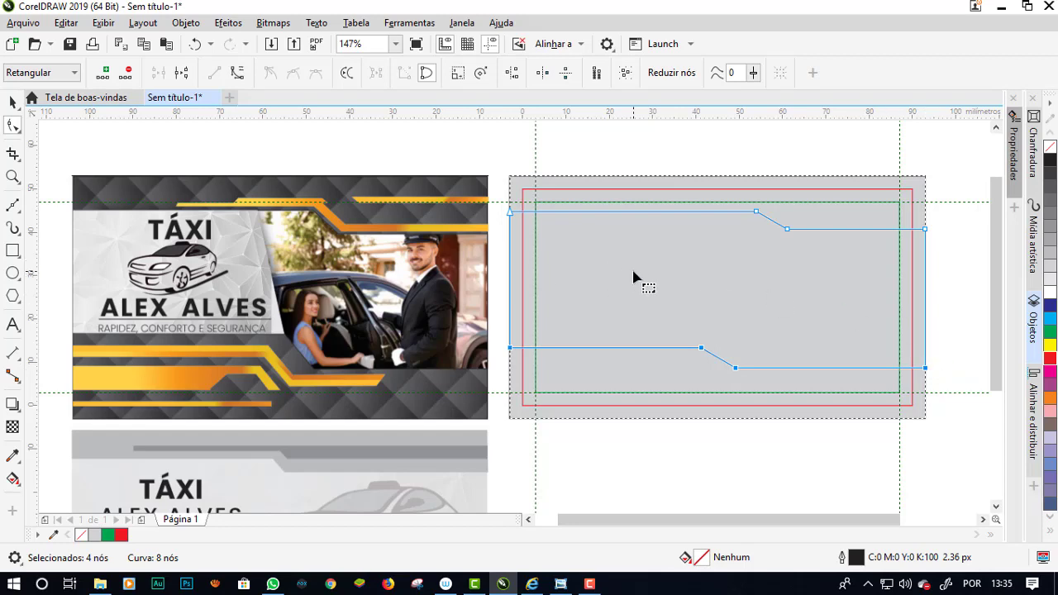
pyautogui.click(1051, 296)
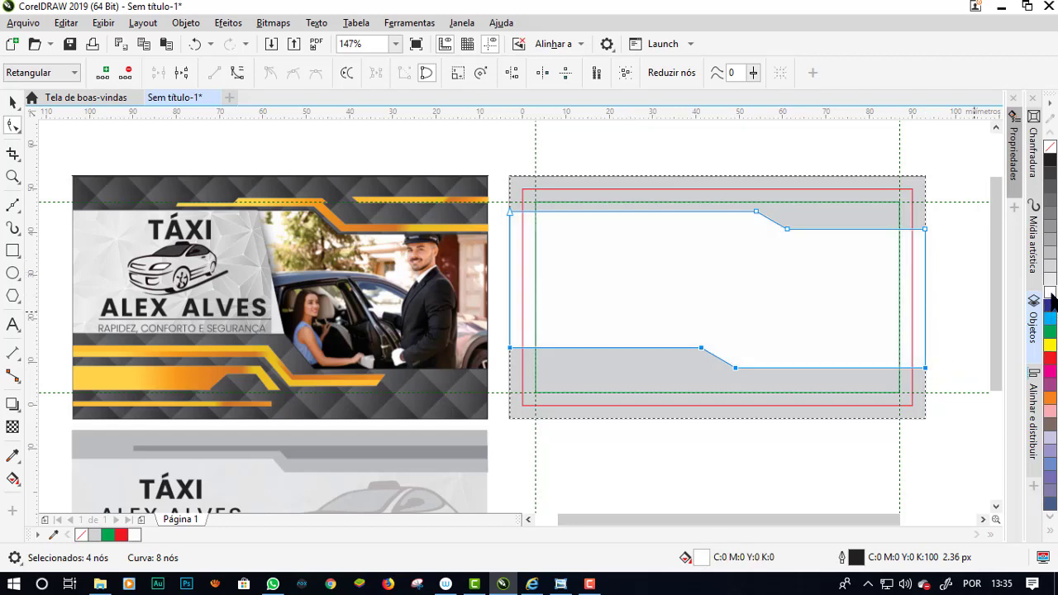
pyautogui.click(13, 100)
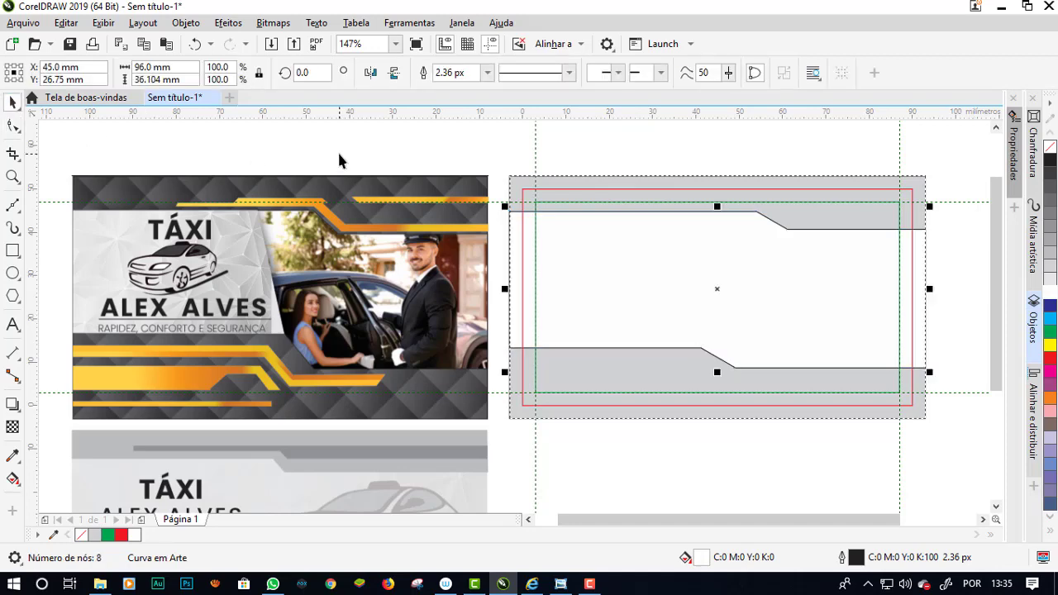
pyautogui.press('Escape')
# Step: Remove the white shape's outline and fill the background rectangle with 70% black
pyautogui.click(782, 246)
pyautogui.rightClick(1050, 147)
pyautogui.click(867, 138)
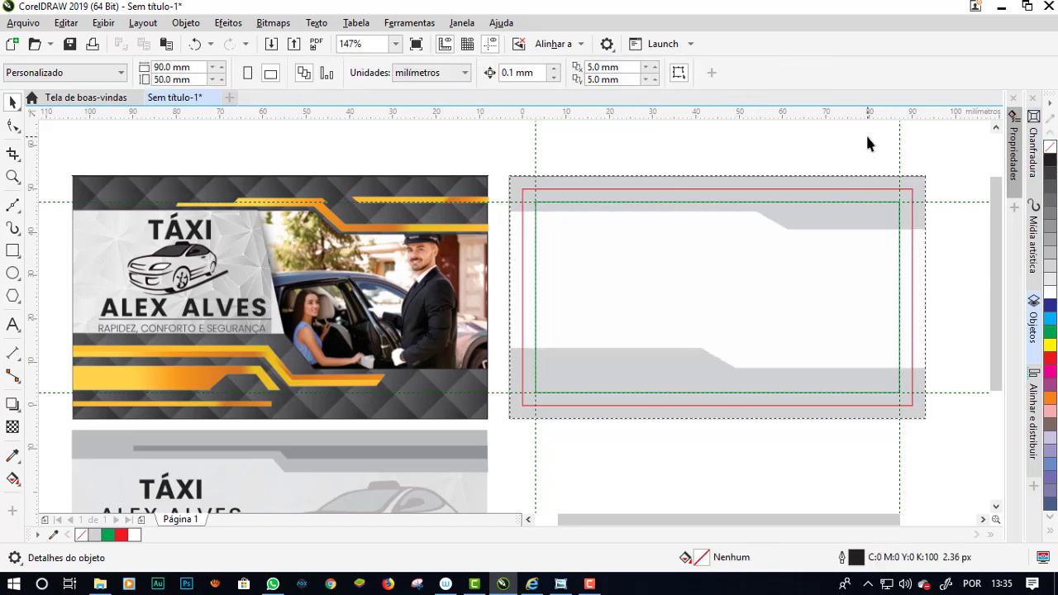
pyautogui.click(837, 217)
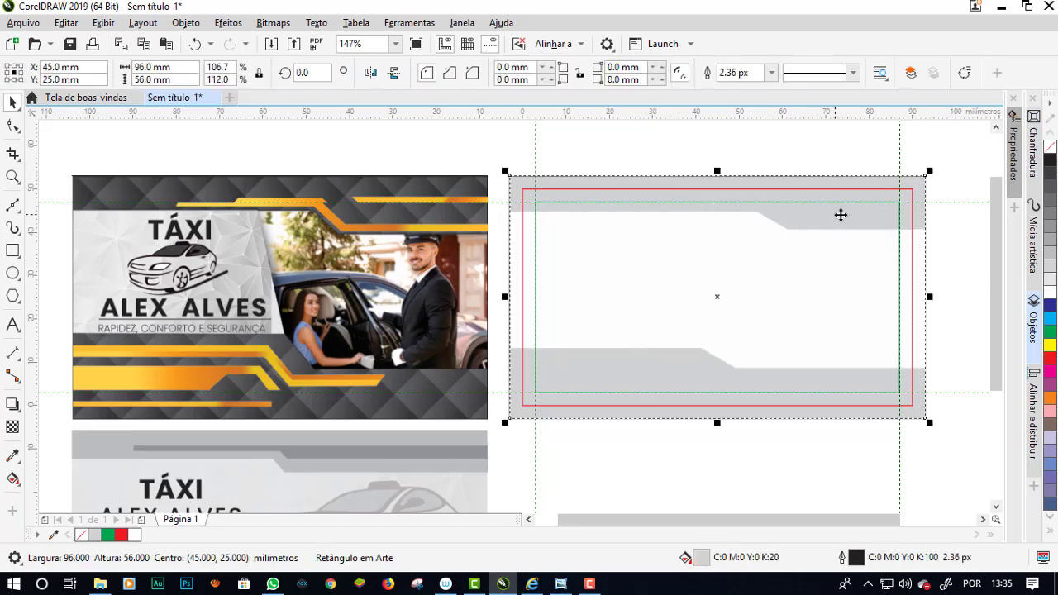
pyautogui.click(1050, 207)
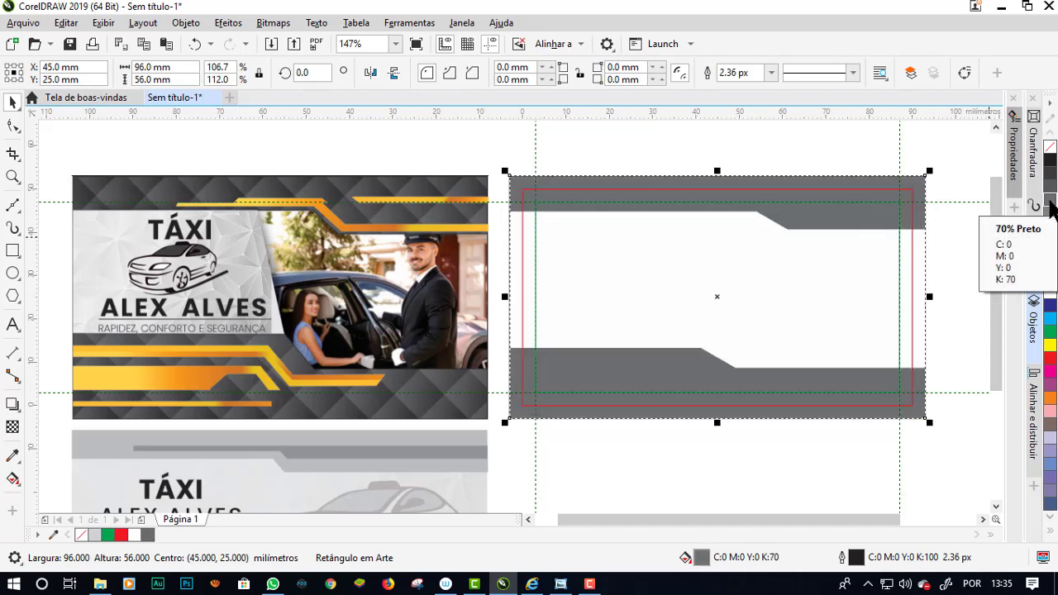
# Step: Give the background a vertical gradient with black ends and two grey midpoint stops
pyautogui.click(19, 487)
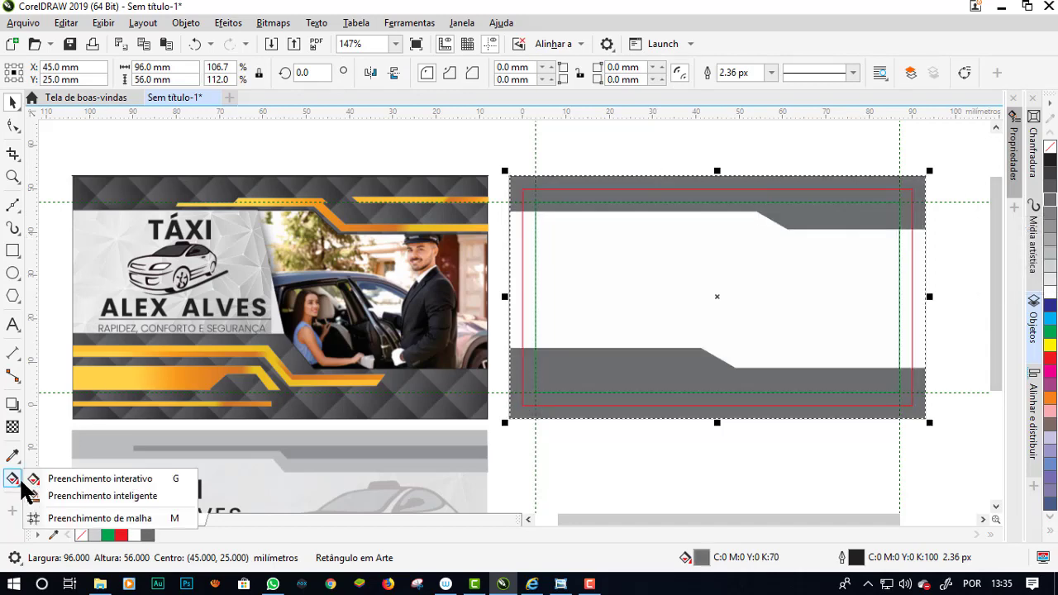
pyautogui.click(48, 478)
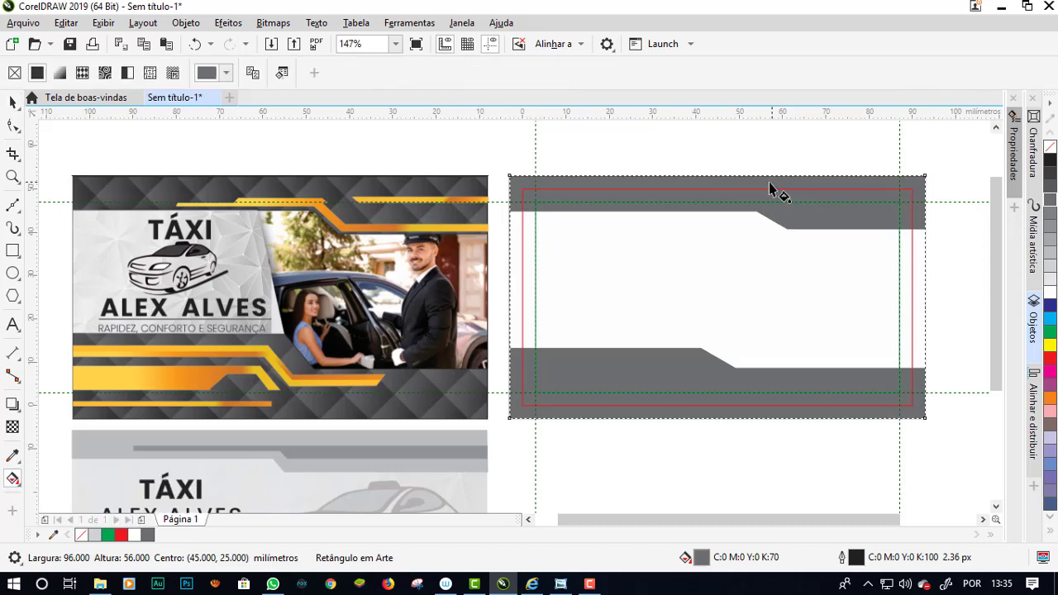
pyautogui.moveTo(768, 181); pyautogui.dragTo(770, 413)
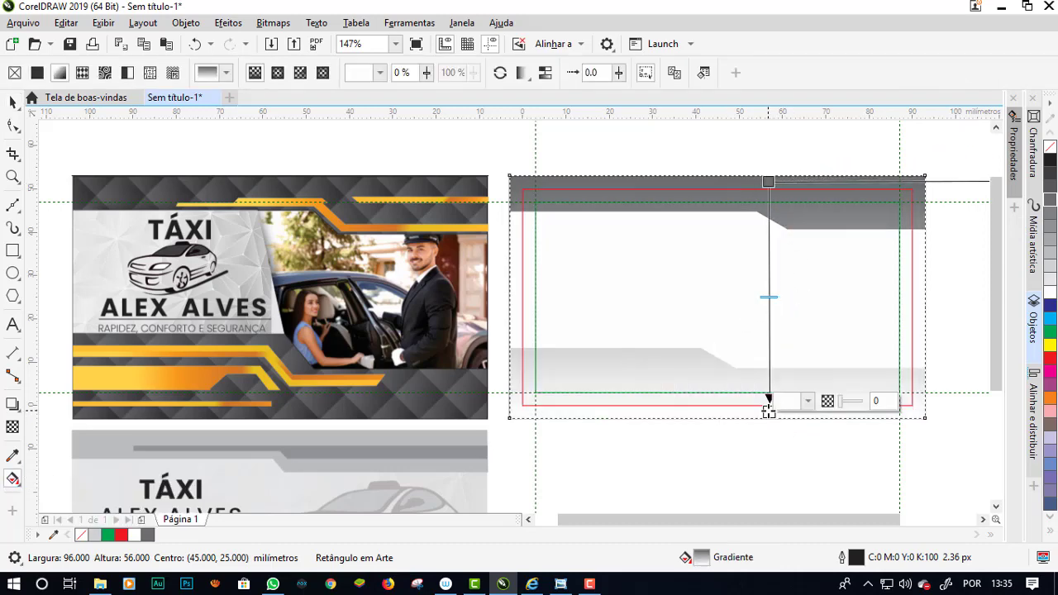
pyautogui.click(1051, 161)
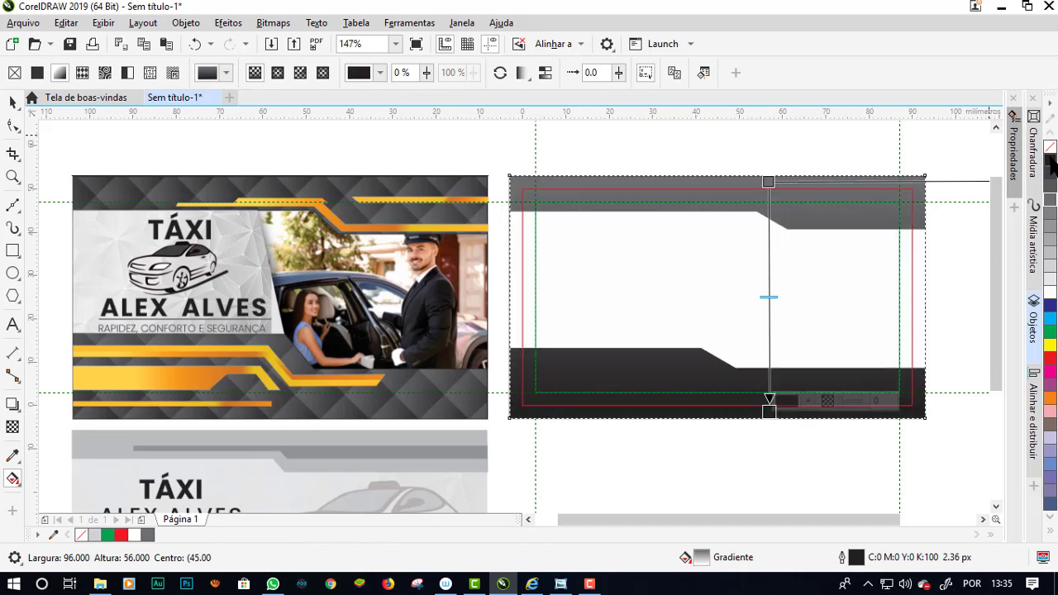
pyautogui.click(769, 182)
pyautogui.click(1051, 164)
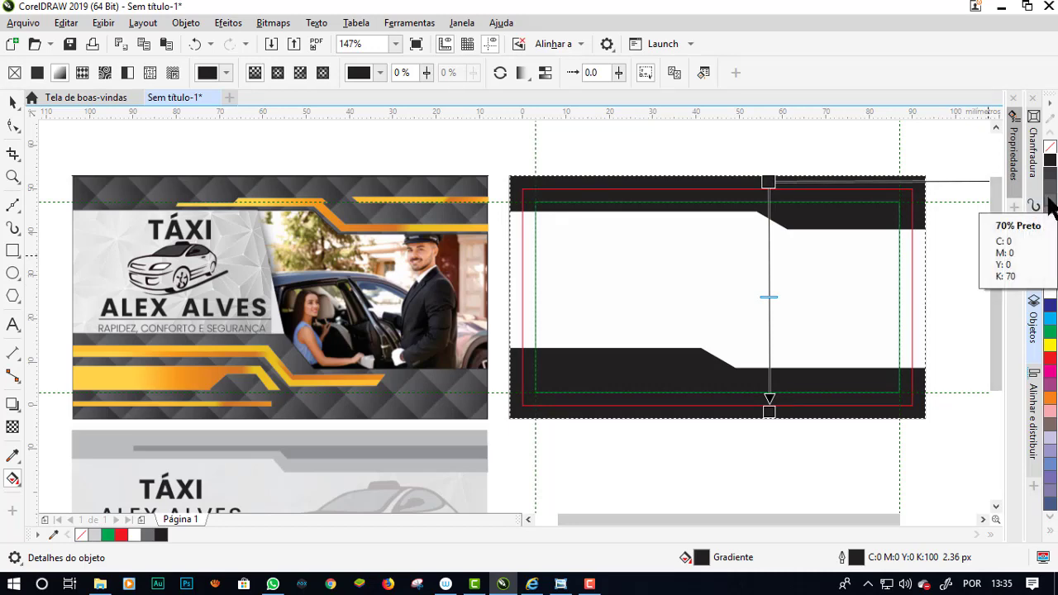
pyautogui.moveTo(1050, 202); pyautogui.dragTo(769, 273)
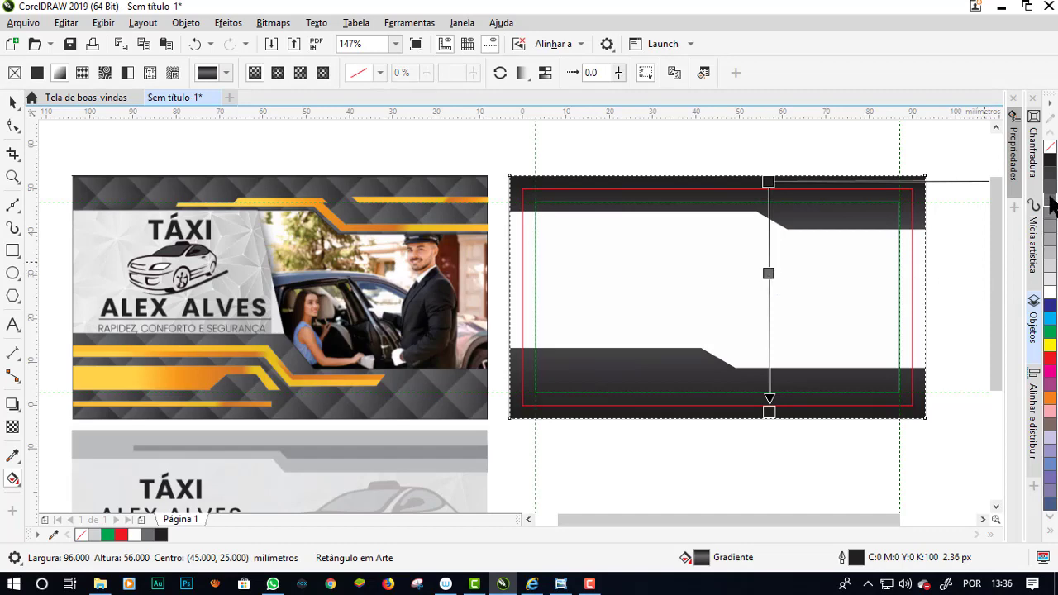
pyautogui.moveTo(1050, 205); pyautogui.dragTo(770, 334)
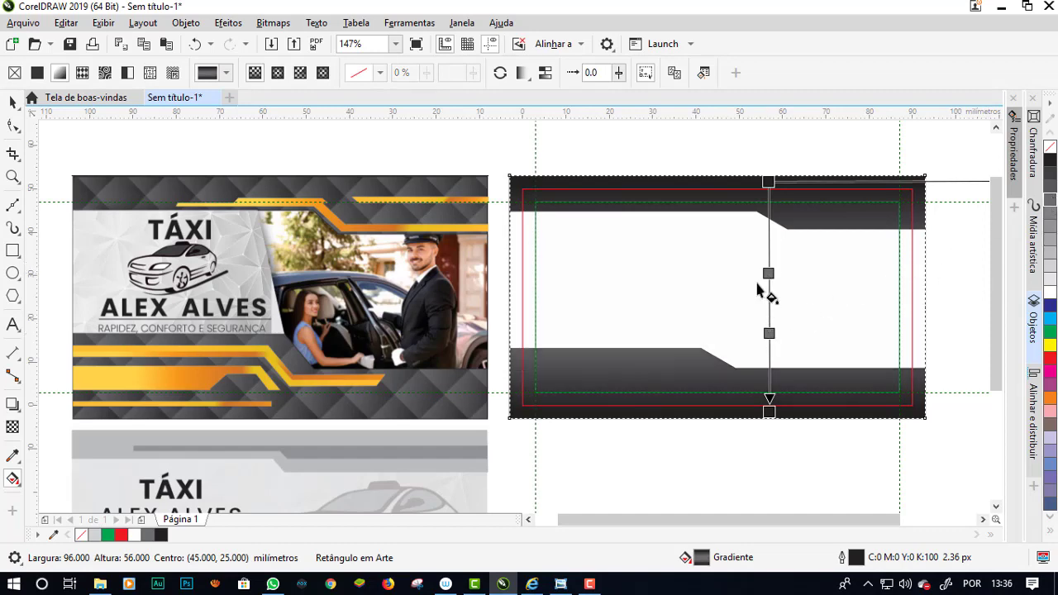
pyautogui.moveTo(770, 274); pyautogui.dragTo(769, 220)
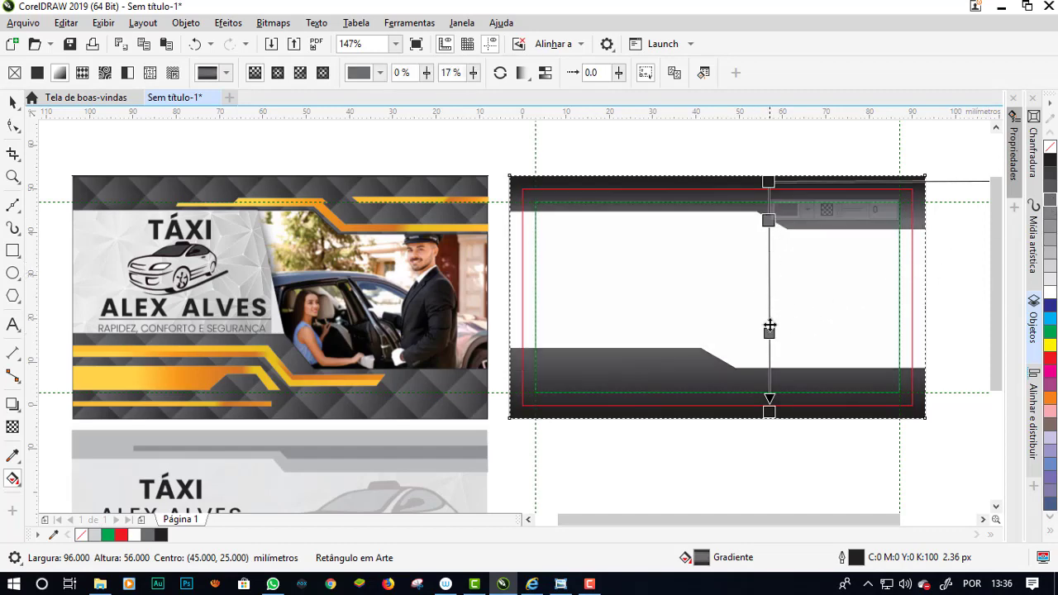
pyautogui.moveTo(769, 334); pyautogui.dragTo(769, 374)
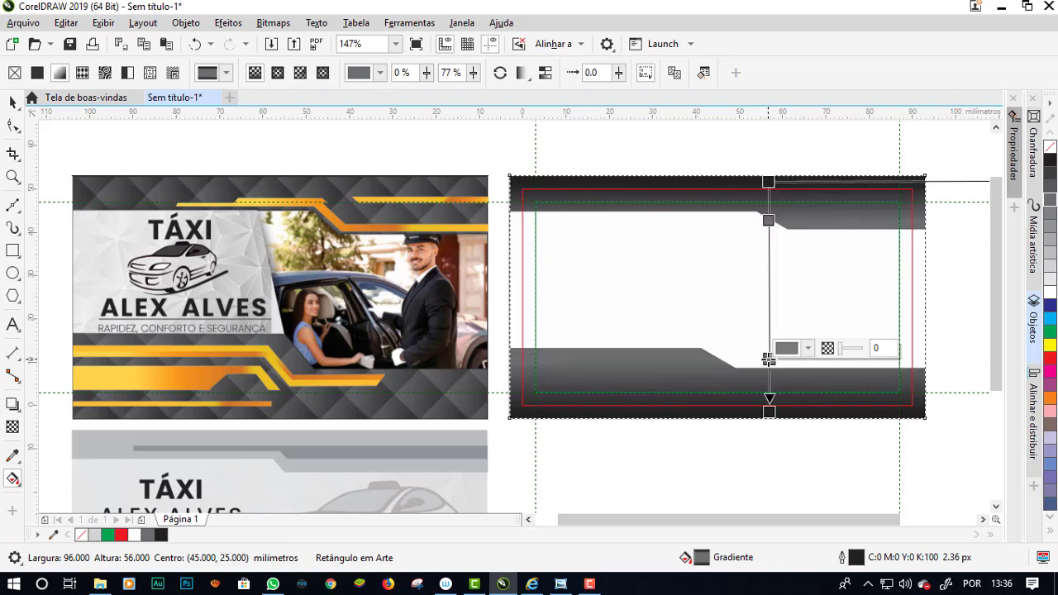
pyautogui.click(12, 101)
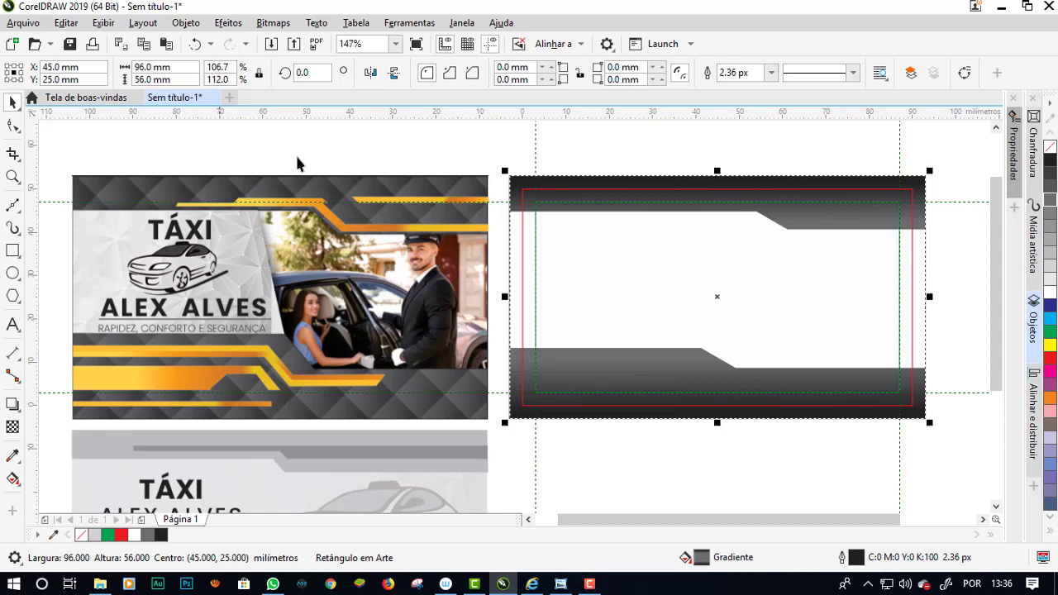
pyautogui.click(375, 142)
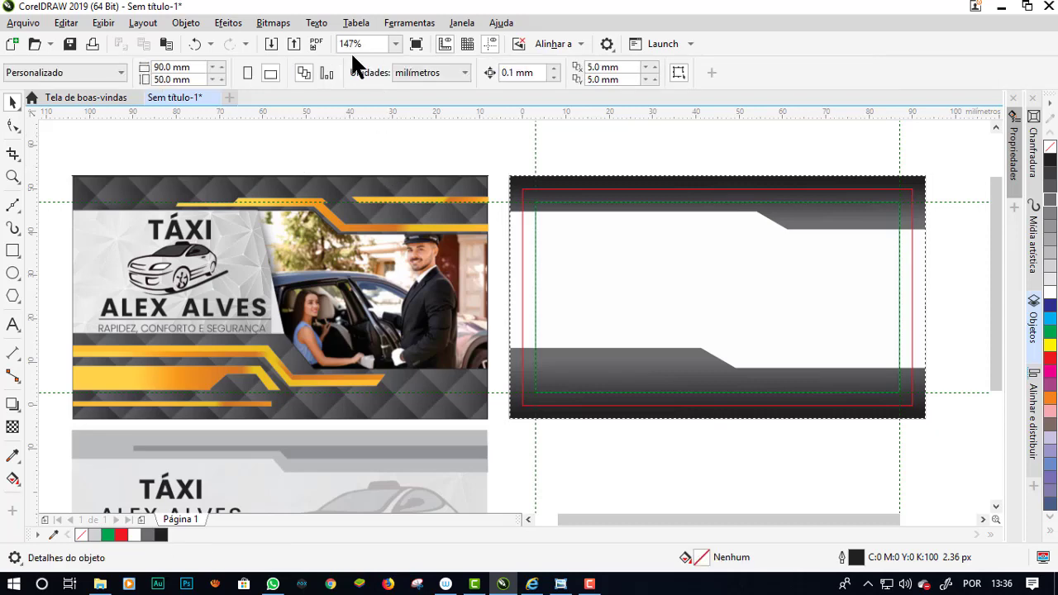
# Step: Import the Malha_Prancheta 1.png diamond pattern image
pyautogui.click(271, 43)
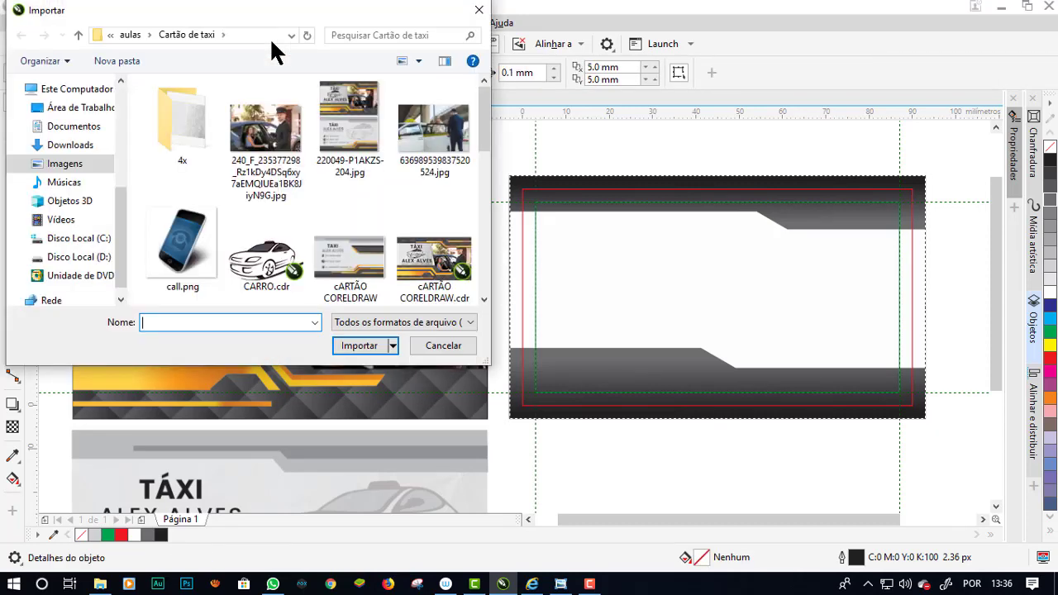
pyautogui.moveTo(487, 127); pyautogui.dragTo(486, 265)
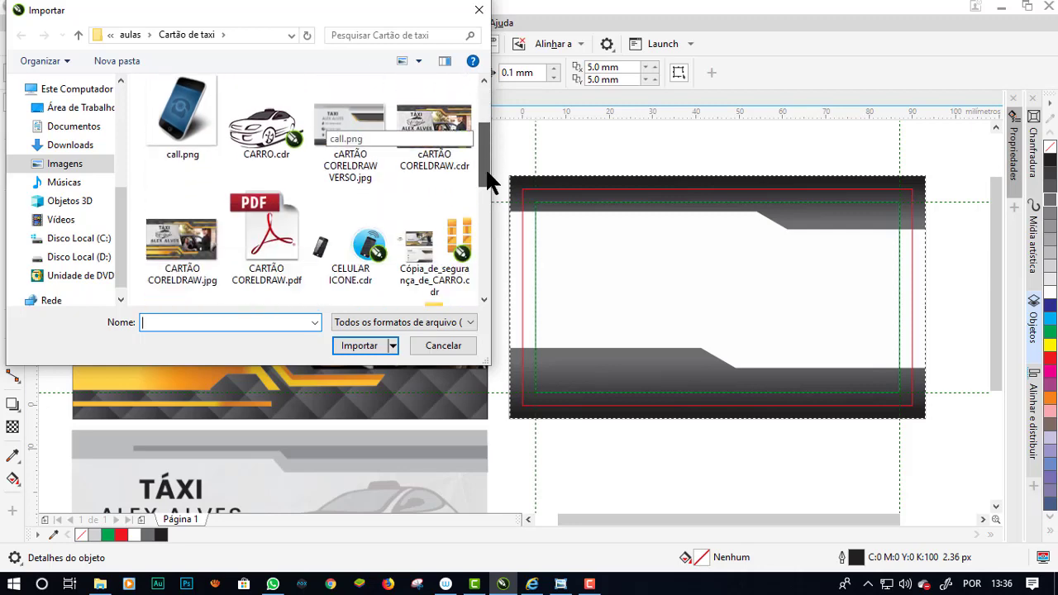
pyautogui.click(286, 252)
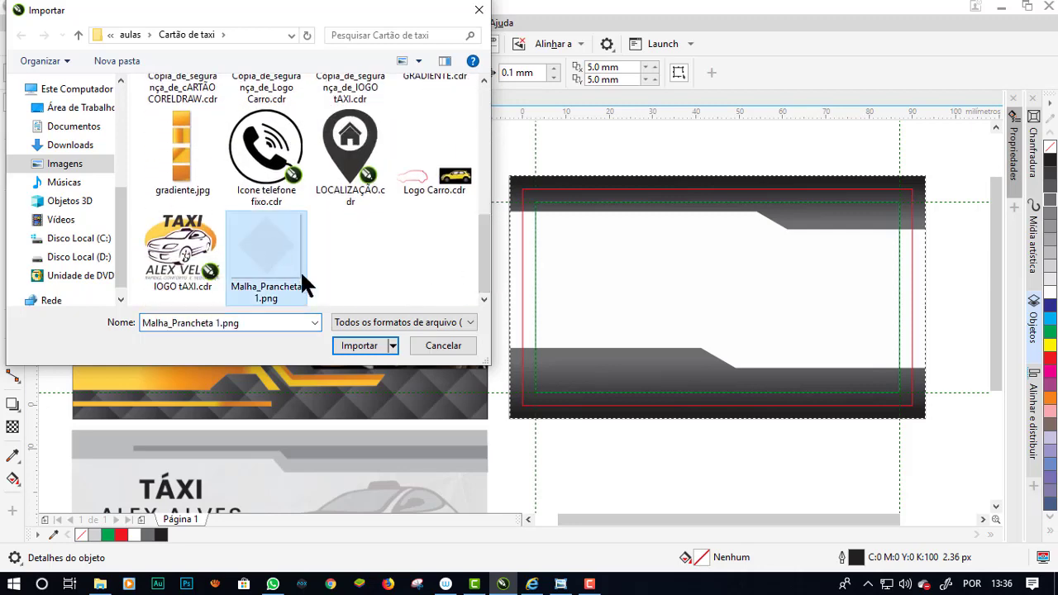
pyautogui.click(361, 347)
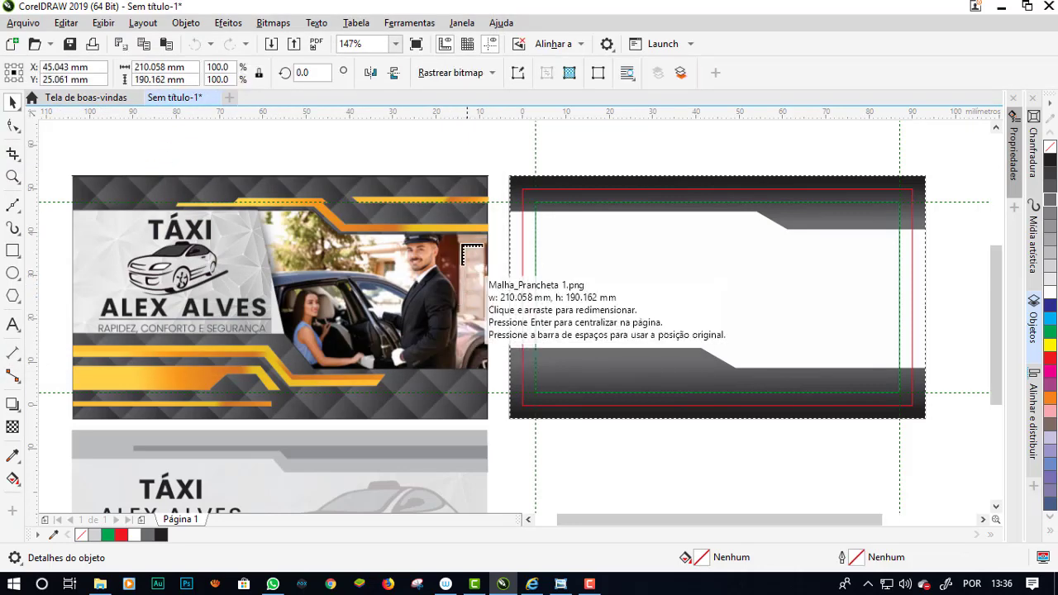
# Step: Place the diamond pattern over the card and scale it up by its corner handles
pyautogui.scroll(-2, 469, 295)
pyautogui.moveTo(444, 170); pyautogui.dragTo(792, 378)
pyautogui.moveTo(698, 165); pyautogui.dragTo(738, 130)
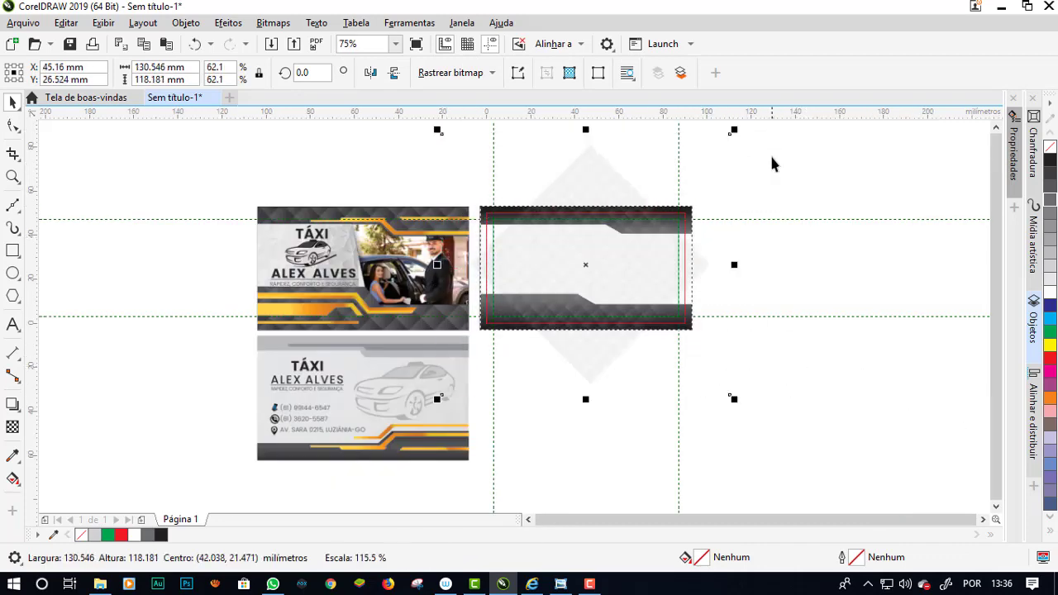
pyautogui.moveTo(733, 401); pyautogui.dragTo(780, 440)
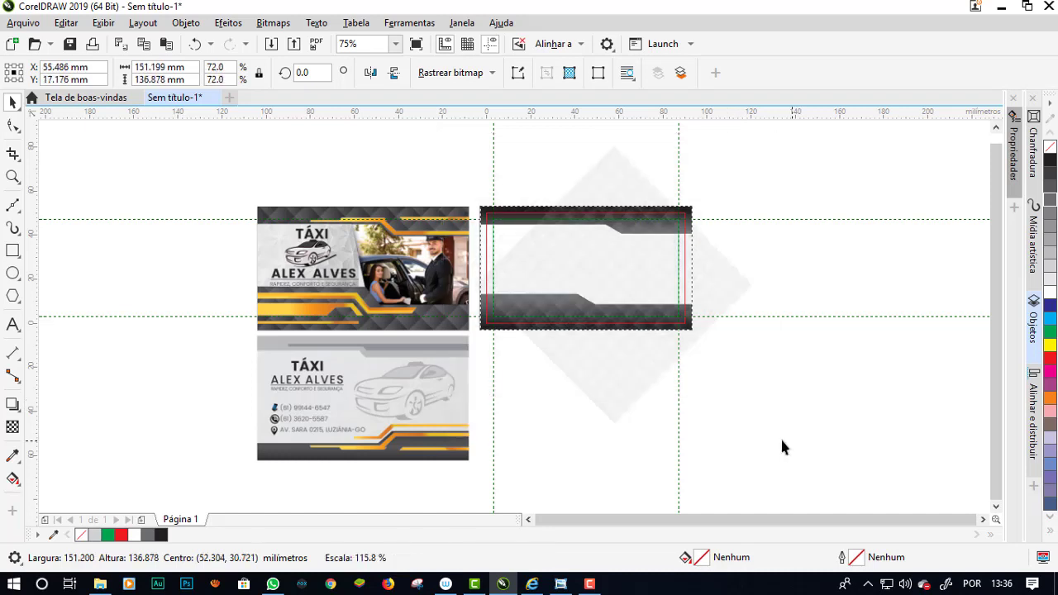
pyautogui.moveTo(439, 442); pyautogui.dragTo(207, 499)
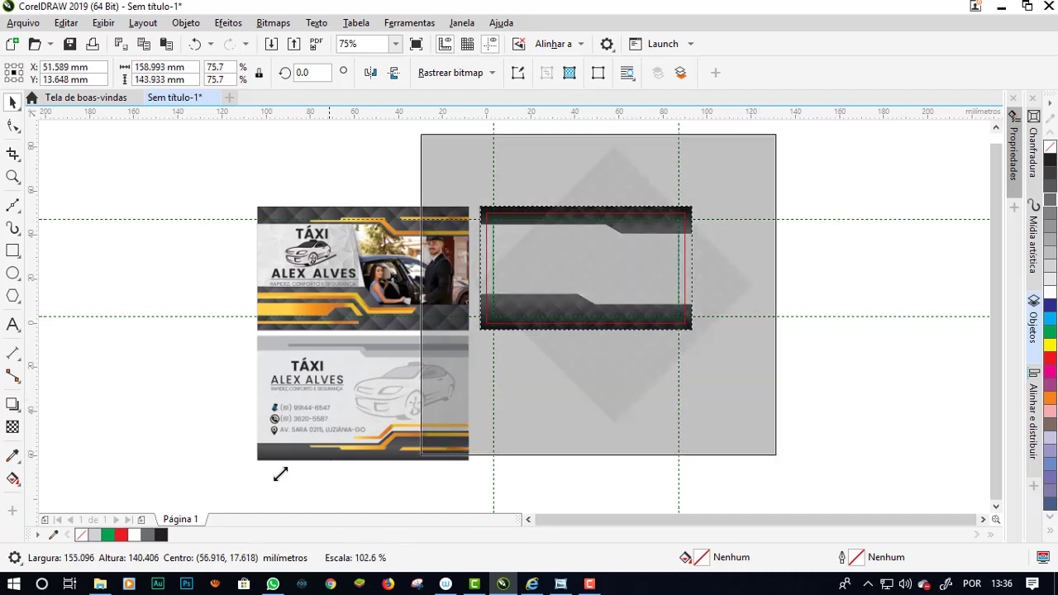
# Step: Move the taxi reference aside, then size the pattern to about 223 × 202 mm and centre it
pyautogui.scroll(-2, 430, 435)
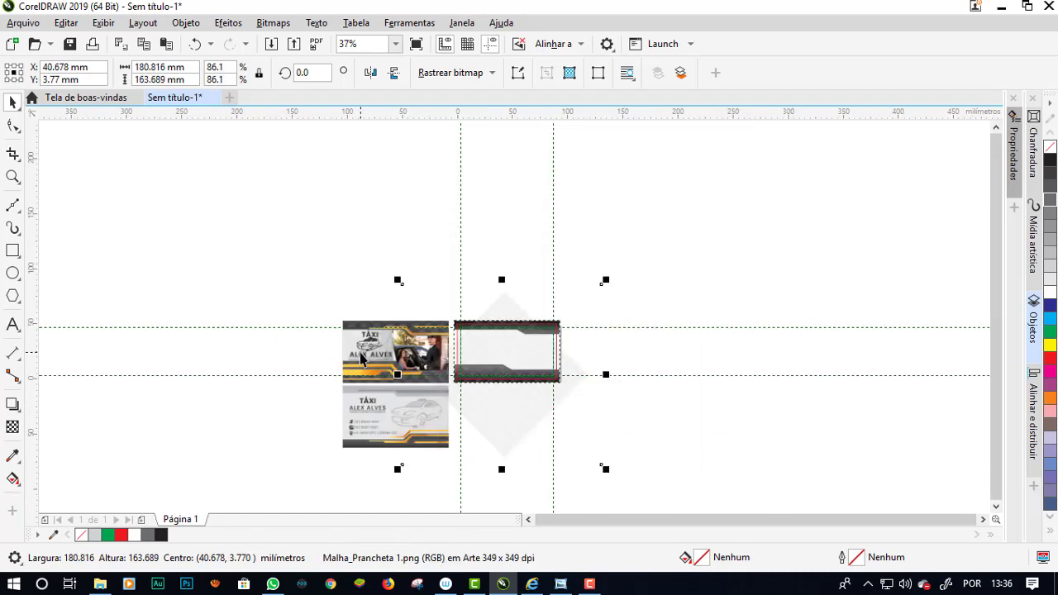
pyautogui.moveTo(360, 357); pyautogui.dragTo(259, 357)
pyautogui.scroll(2, 492, 337)
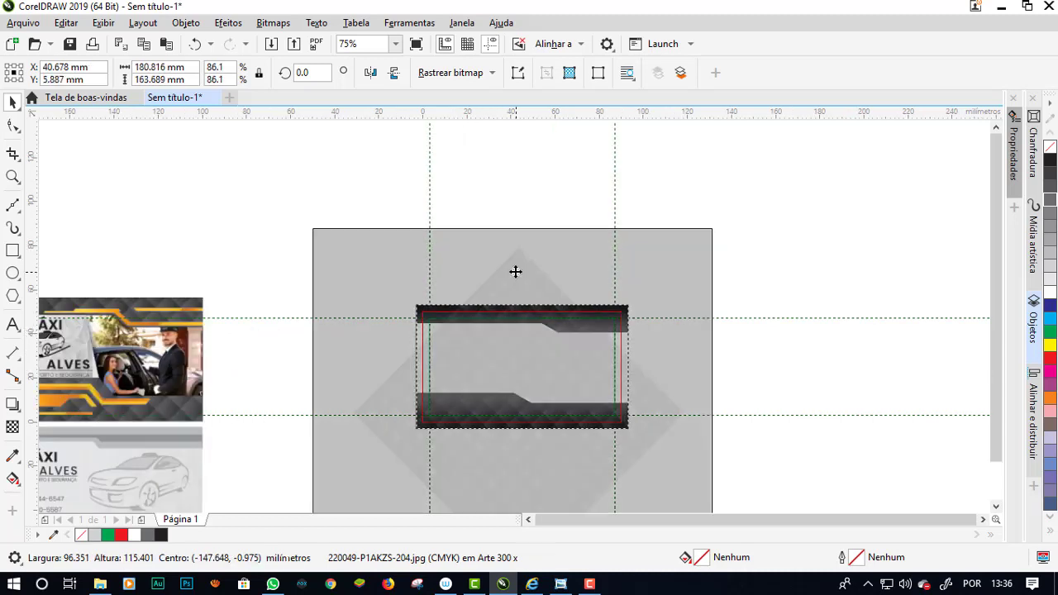
pyautogui.click(515, 272)
pyautogui.moveTo(307, 224); pyautogui.dragTo(206, 182)
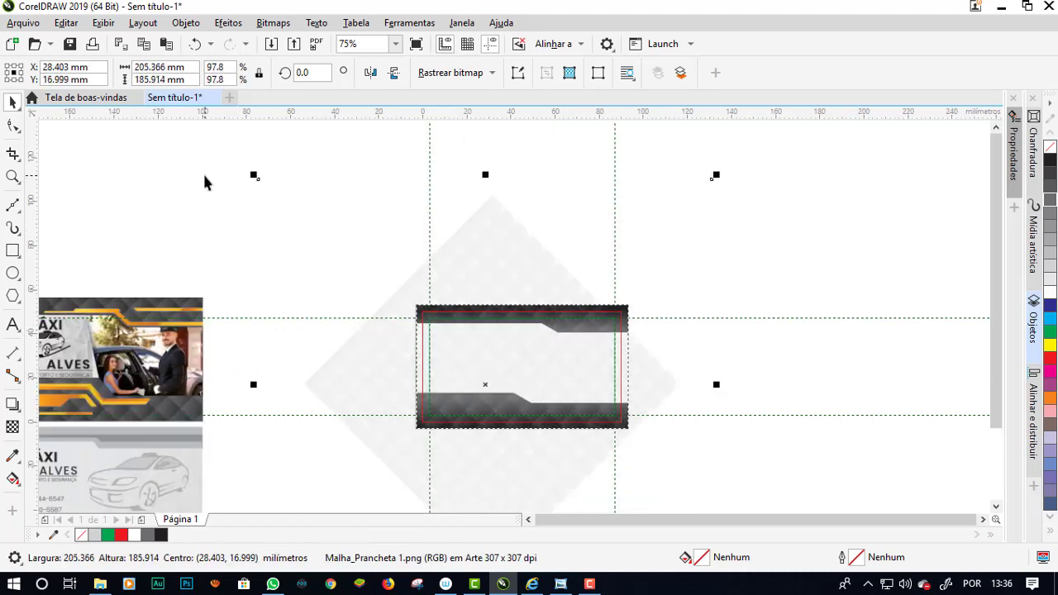
pyautogui.moveTo(719, 172); pyautogui.dragTo(756, 137)
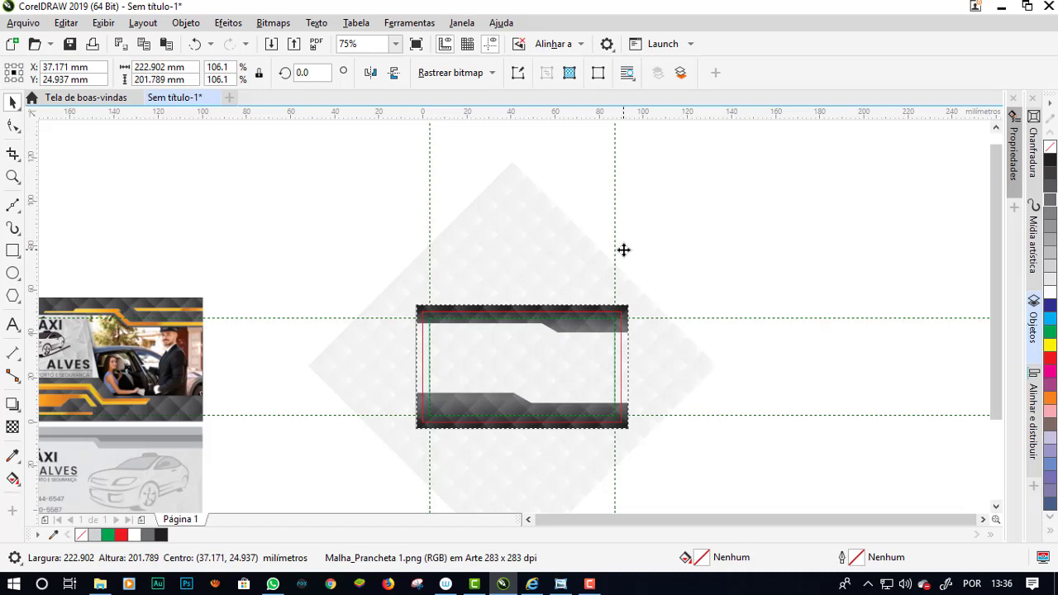
pyautogui.moveTo(623, 250); pyautogui.dragTo(621, 250)
pyautogui.scroll(2, 542, 413)
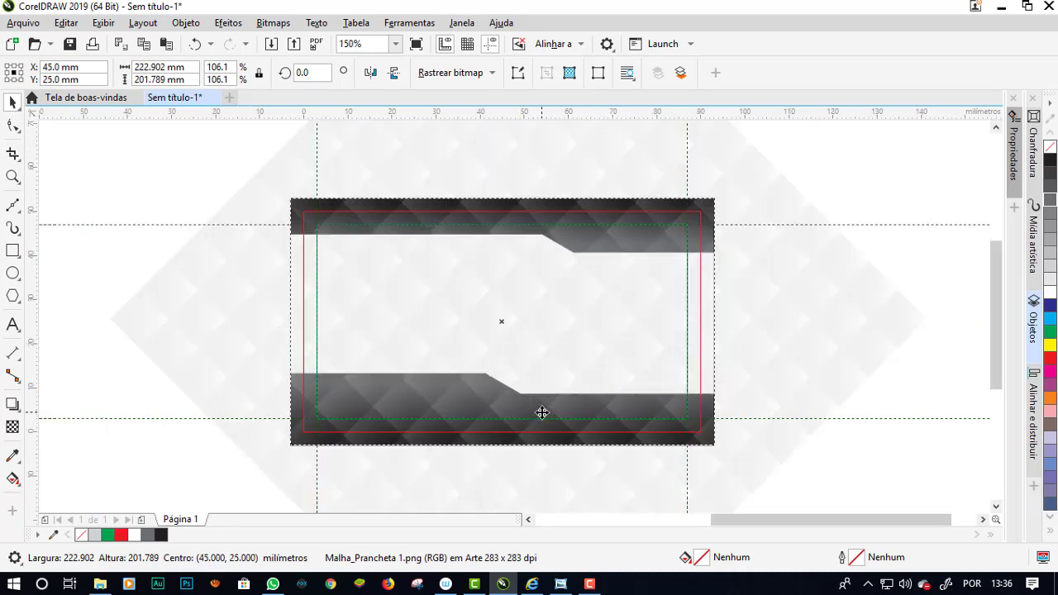
# Step: Crop the diamond pattern to a 96 × 56 mm piece covering the card area
pyautogui.scroll(-2, 537, 349)
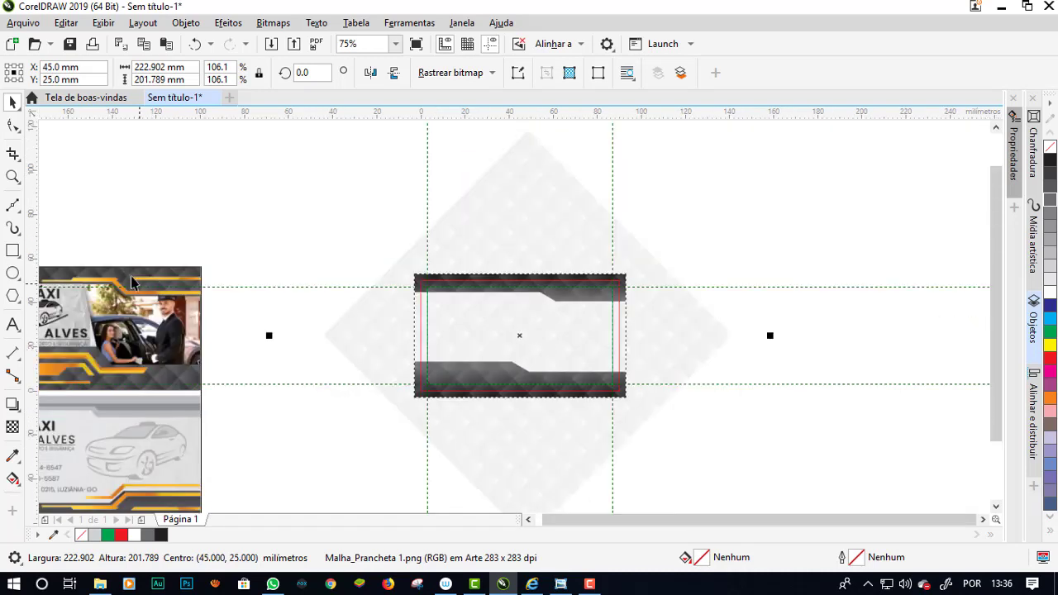
pyautogui.click(17, 160)
pyautogui.click(53, 151)
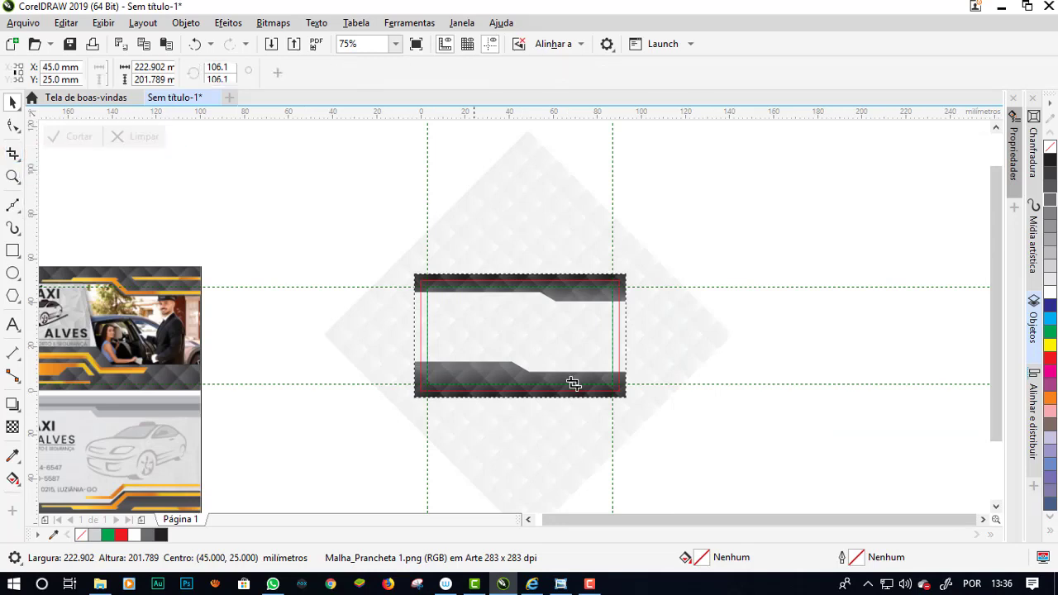
pyautogui.scroll(2, 514, 383)
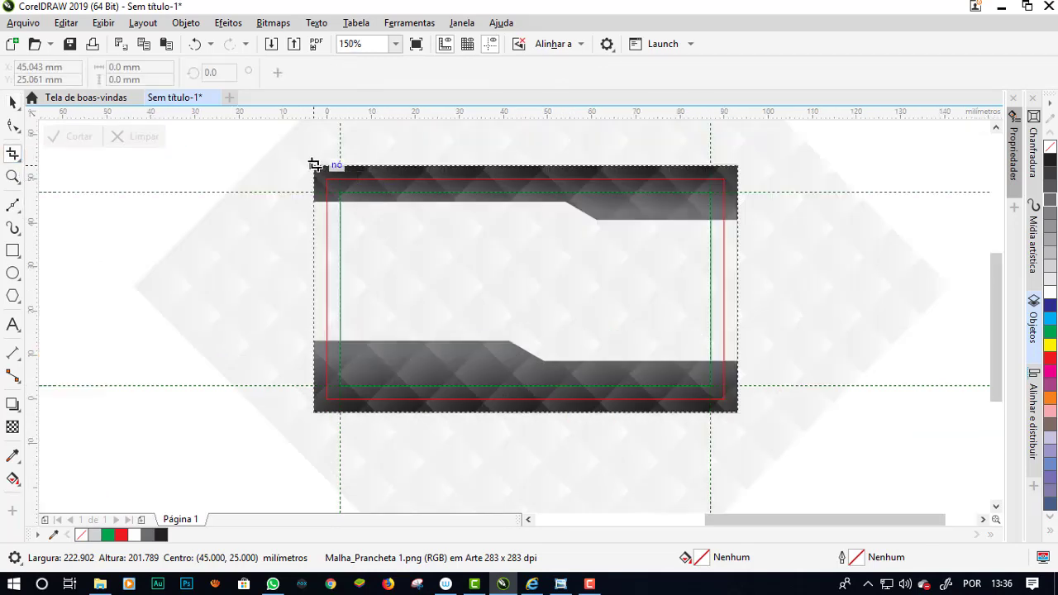
pyautogui.moveTo(314, 165); pyautogui.dragTo(739, 410)
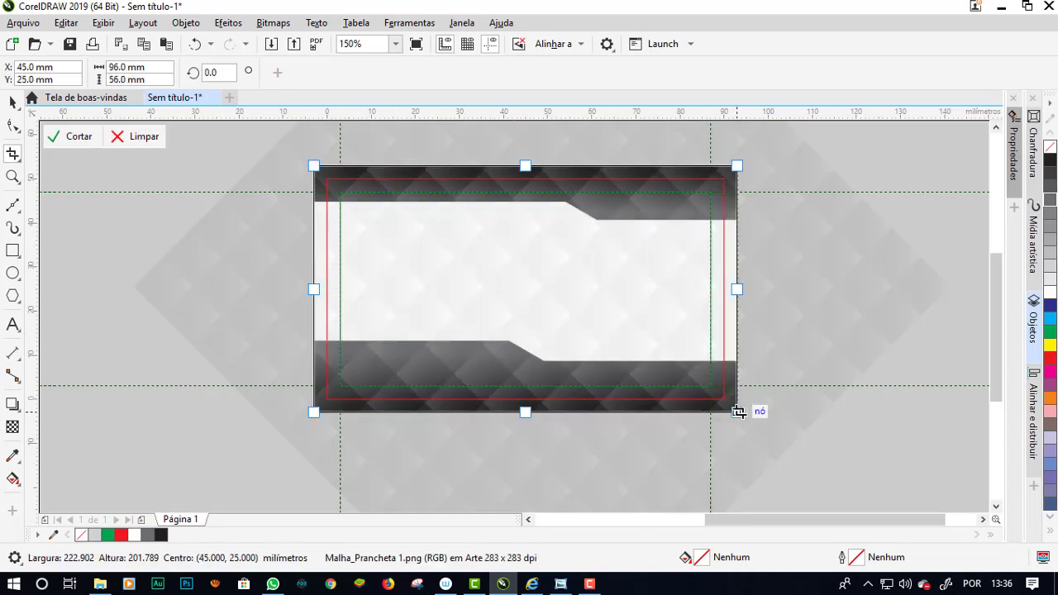
pyautogui.click(76, 135)
pyautogui.scroll(-5, 347, 229)
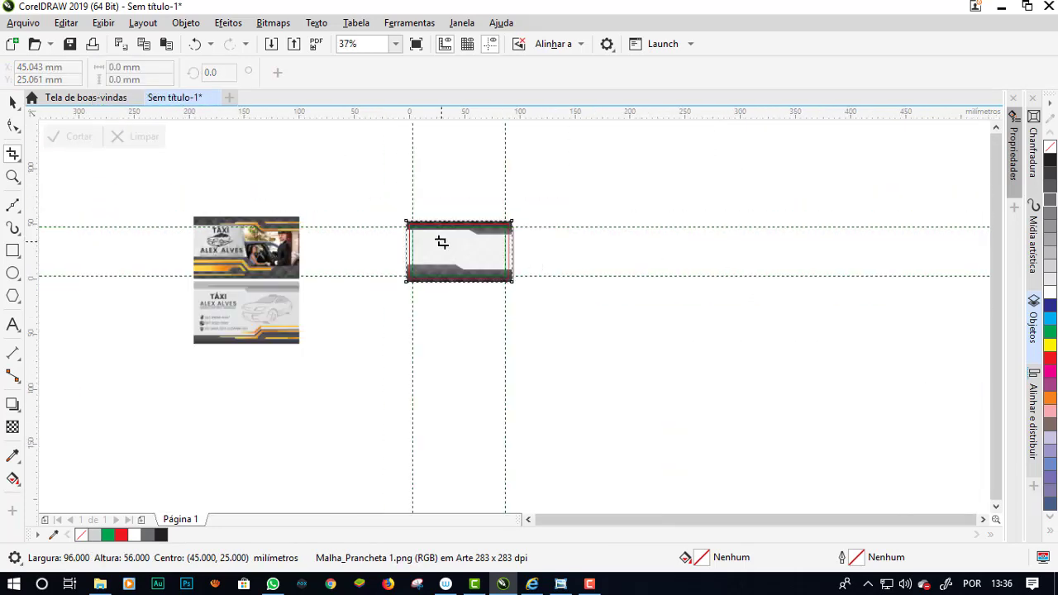
pyautogui.scroll(5, 439, 239)
pyautogui.click(12, 101)
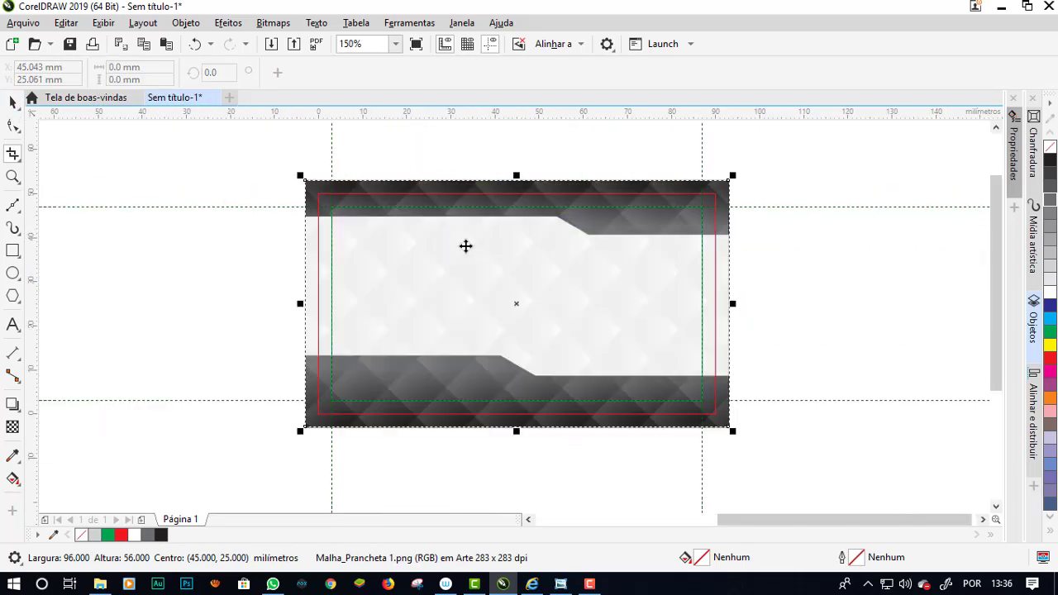
pyautogui.click(827, 273)
pyautogui.scroll(2, 626, 203)
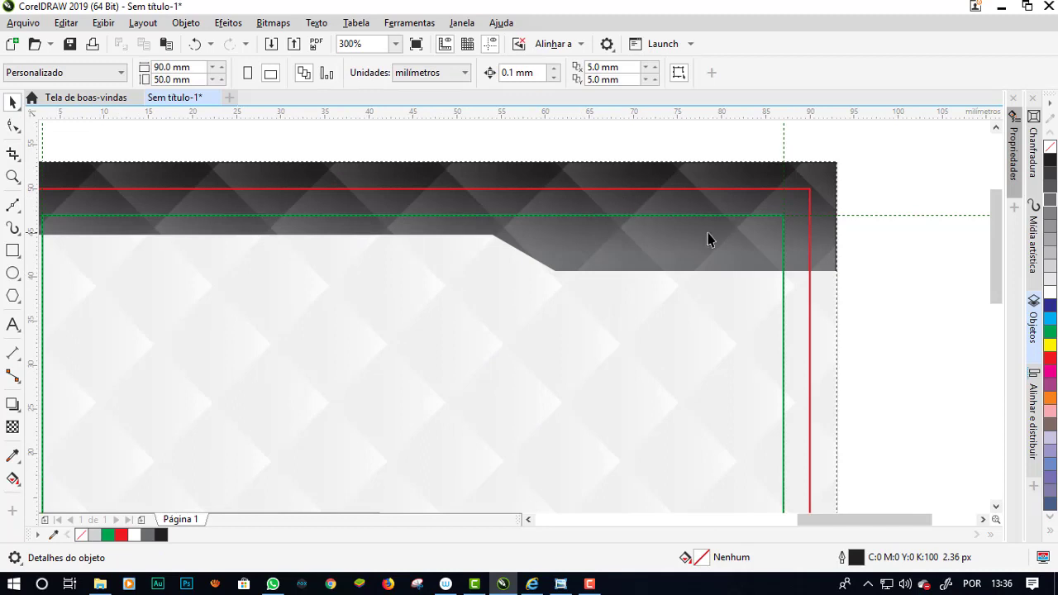
pyautogui.scroll(-2, 707, 240)
pyautogui.scroll(-2, 707, 240)
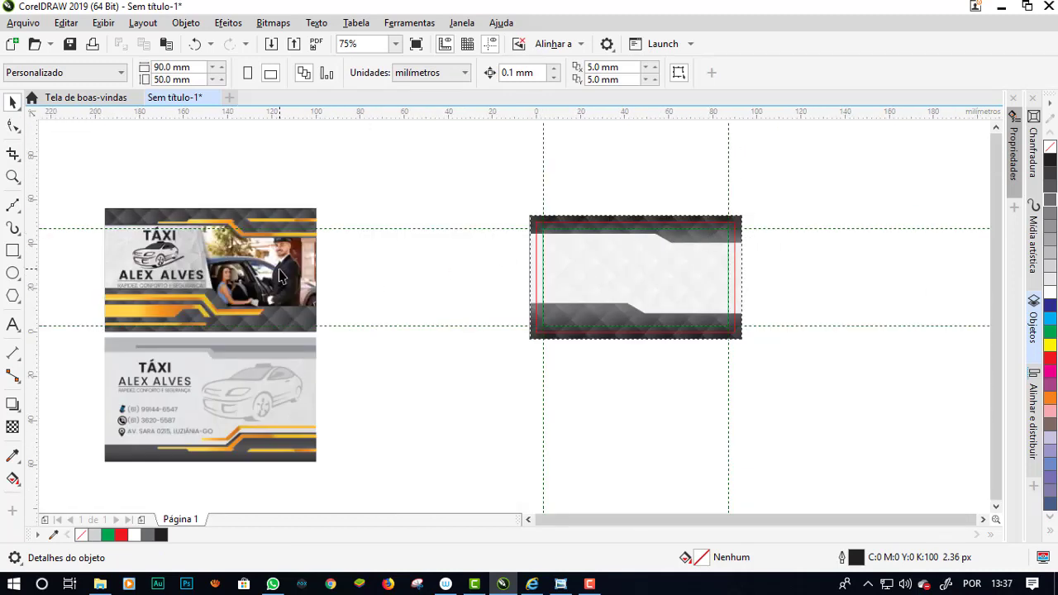
# Step: Move the reference beside the card and draw a 20% black, outline-free rectangle over the white band's left side
pyautogui.moveTo(267, 269); pyautogui.dragTo(460, 277)
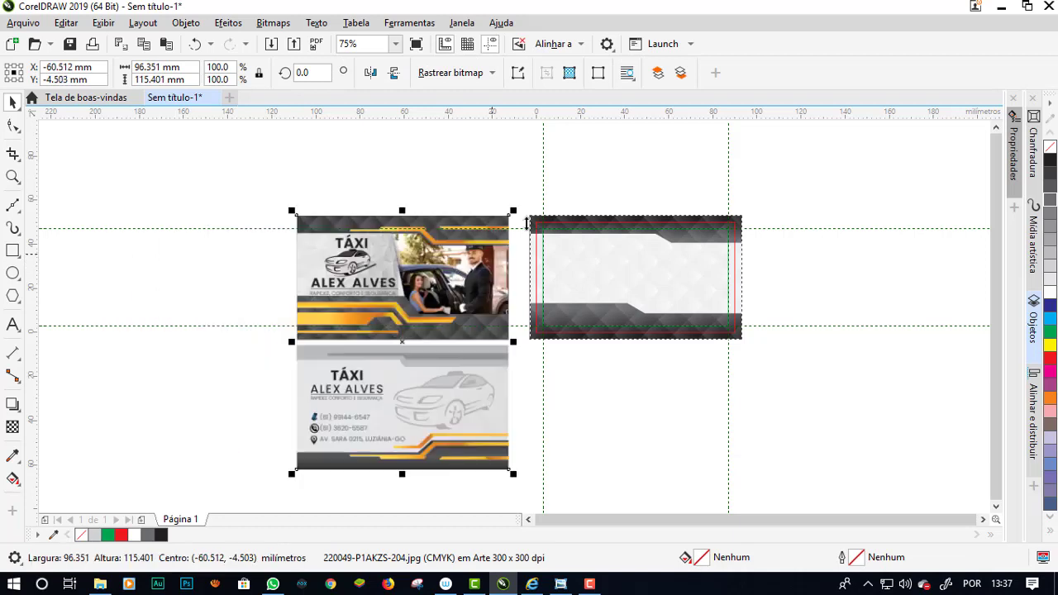
pyautogui.click(13, 251)
pyautogui.scroll(2, 571, 250)
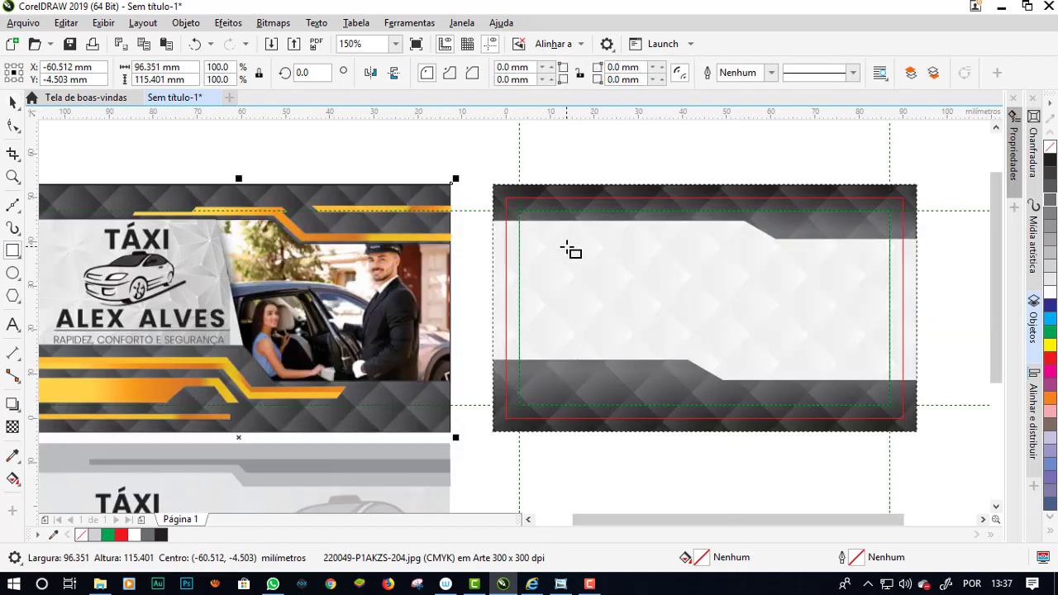
pyautogui.moveTo(493, 222)
pyautogui.mouseDown()
pyautogui.moveTo(550, 359)
pyautogui.moveTo(712, 358)
pyautogui.mouseUp()
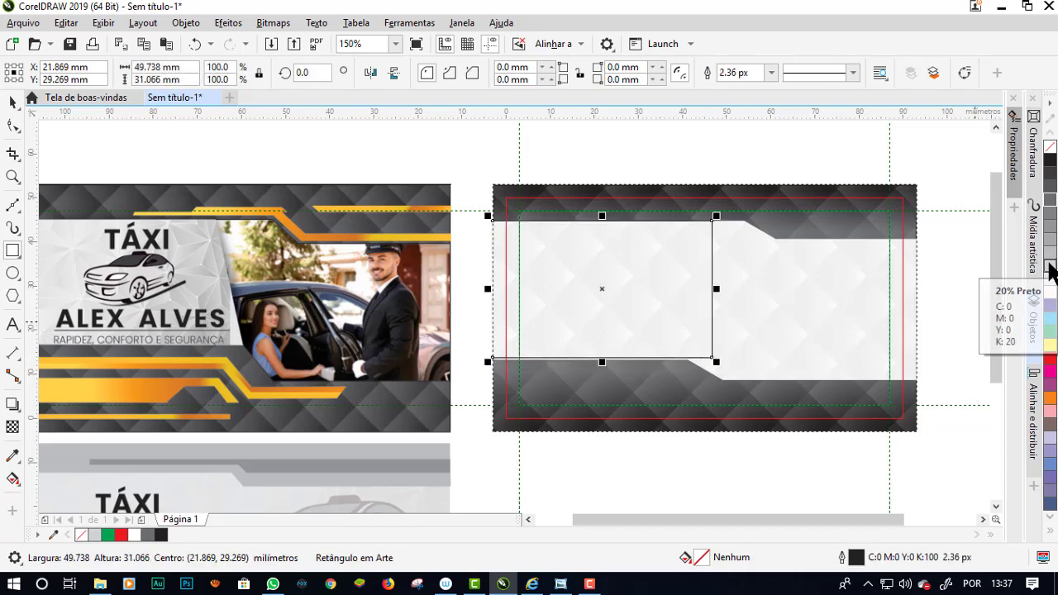
pyautogui.click(1050, 266)
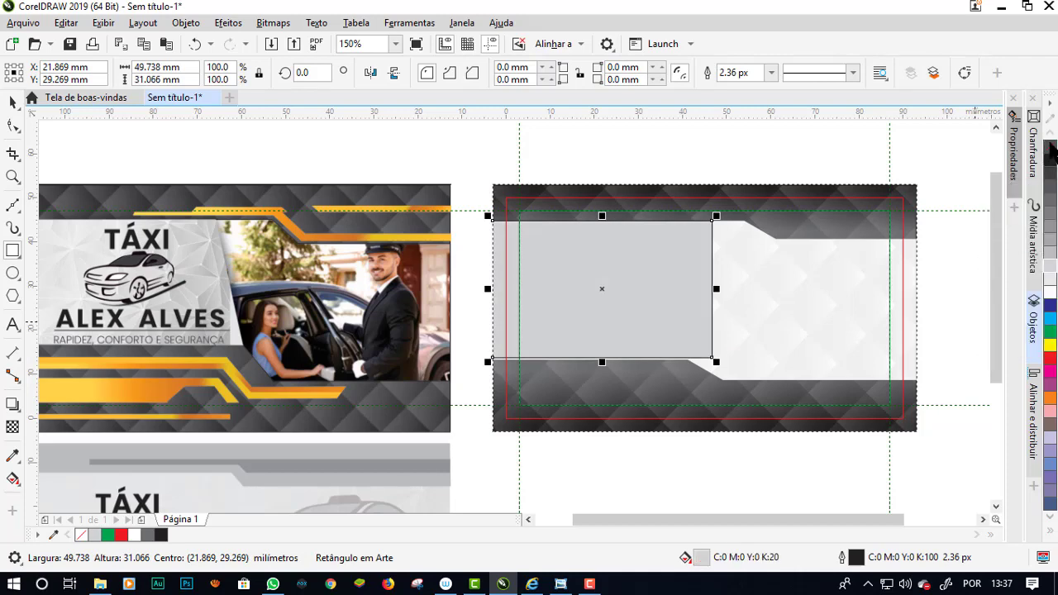
pyautogui.rightClick(1050, 146)
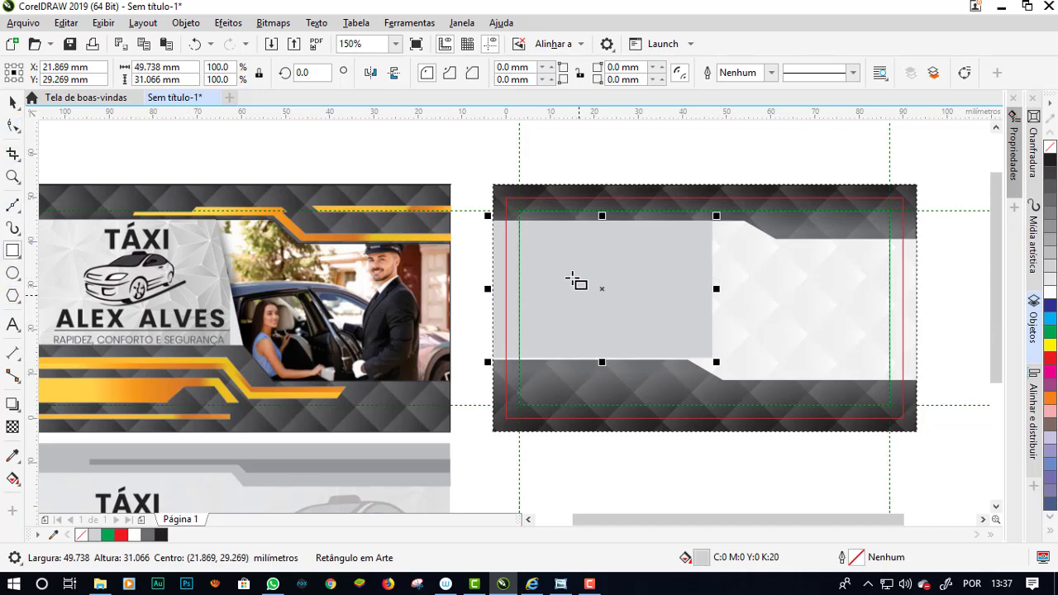
# Step: Convert the grey rectangle to curves
pyautogui.scroll(1, 574, 255)
pyautogui.rightClick(574, 256)
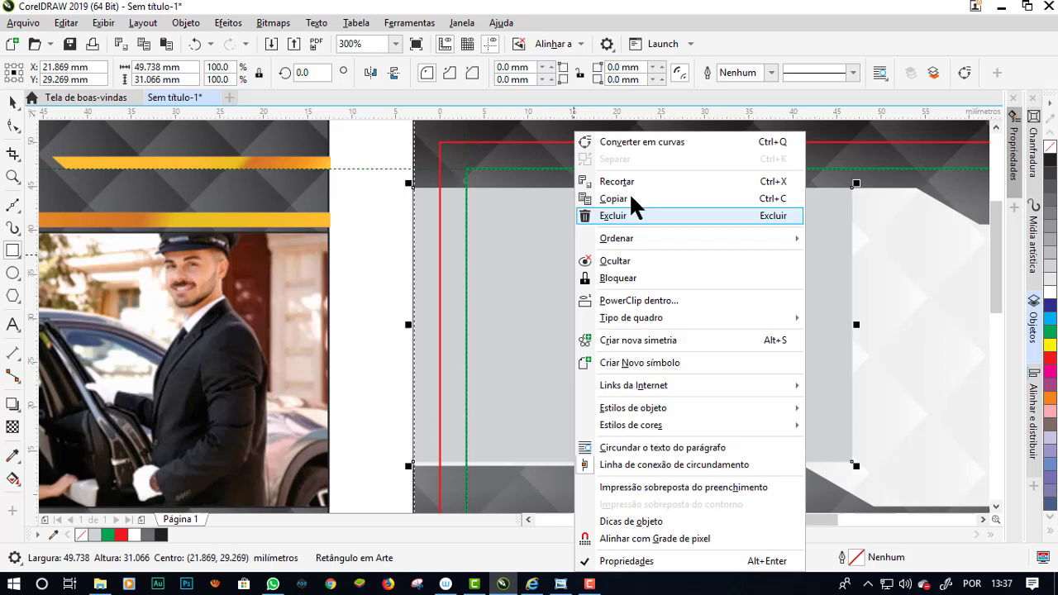
pyautogui.click(638, 147)
pyautogui.scroll(-1, 546, 301)
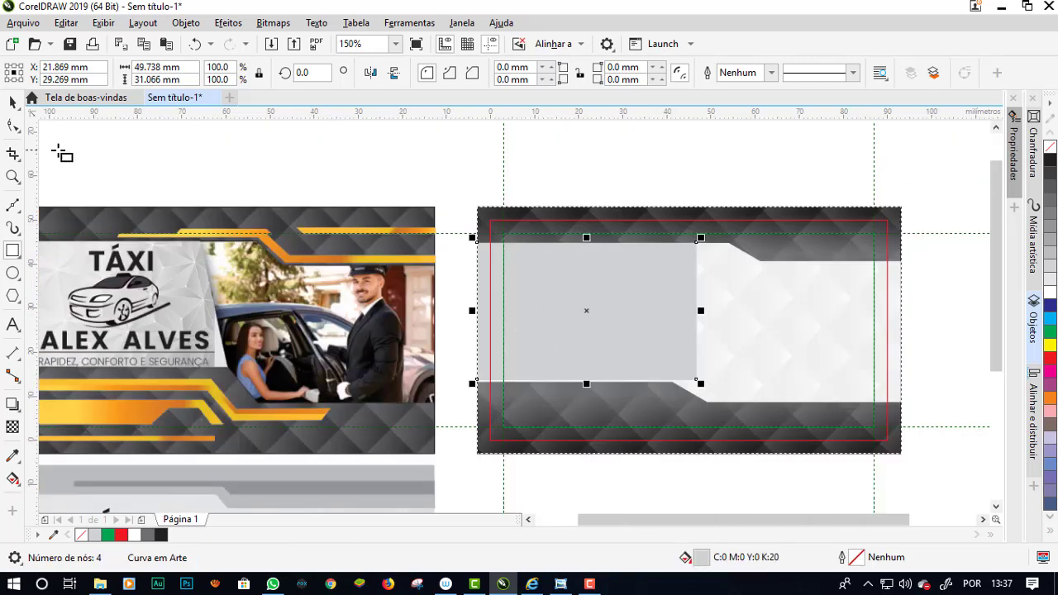
# Step: Slant the panel's right edge inward at the top and align its bottom corners with the band and card edge
pyautogui.click(12, 125)
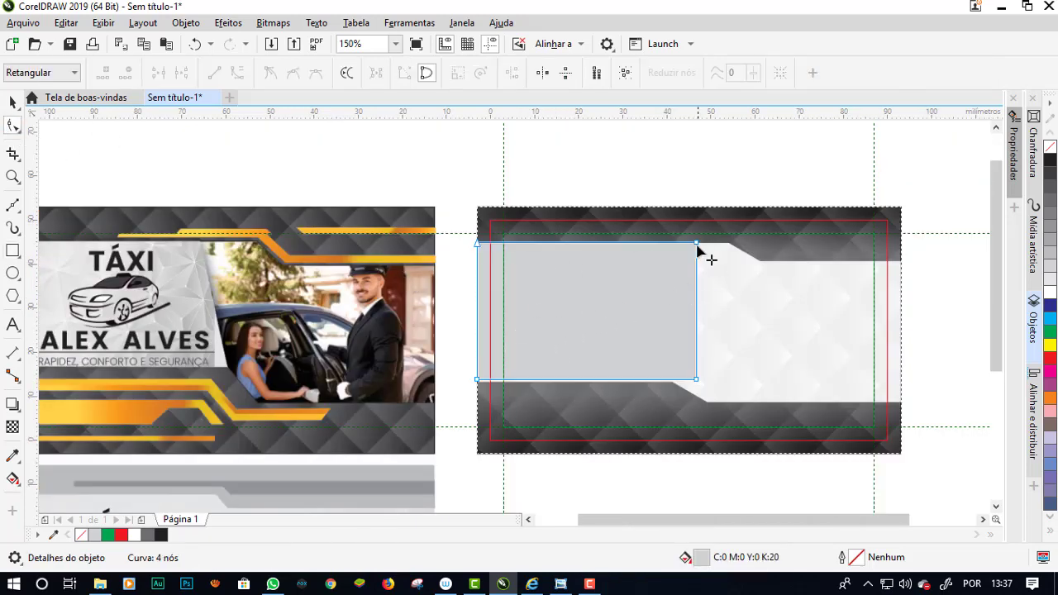
pyautogui.moveTo(696, 243); pyautogui.dragTo(645, 234)
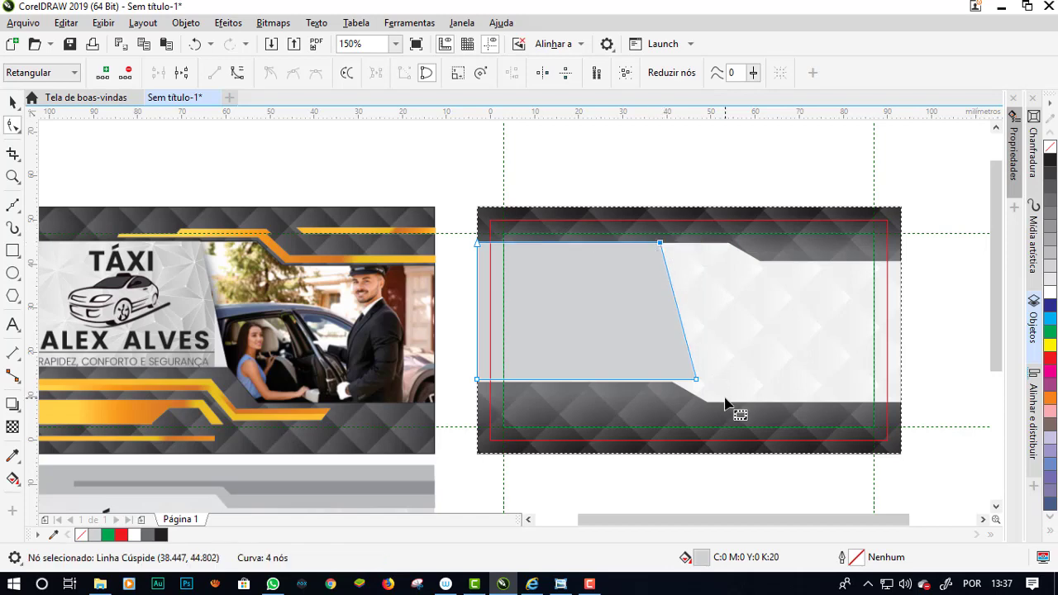
pyautogui.scroll(2, 693, 386)
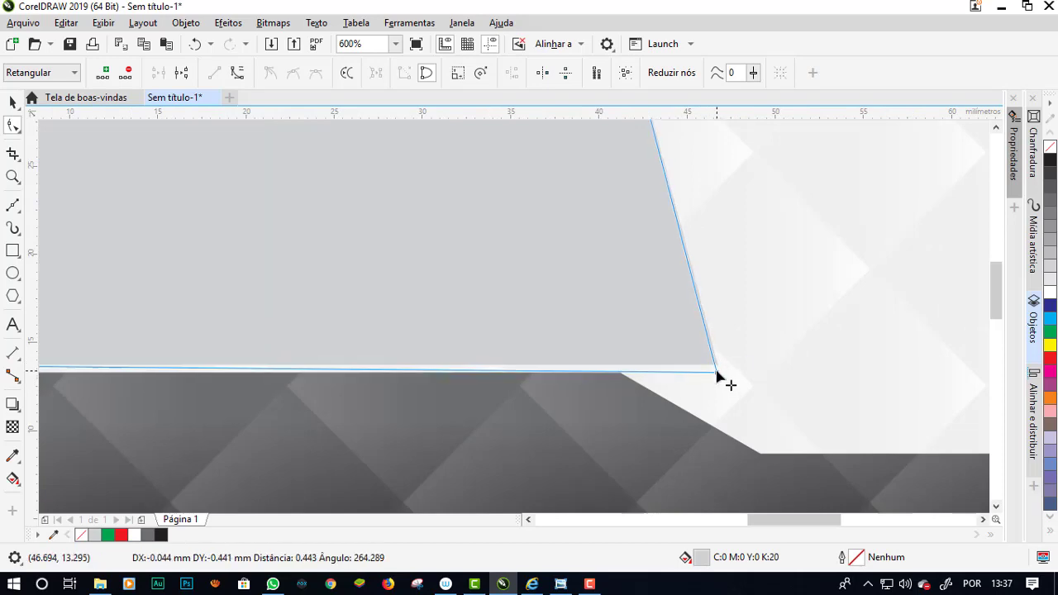
pyautogui.moveTo(718, 366); pyautogui.dragTo(723, 382)
pyautogui.scroll(-1, 761, 348)
pyautogui.scroll(-1, 508, 350)
pyautogui.scroll(3, 591, 371)
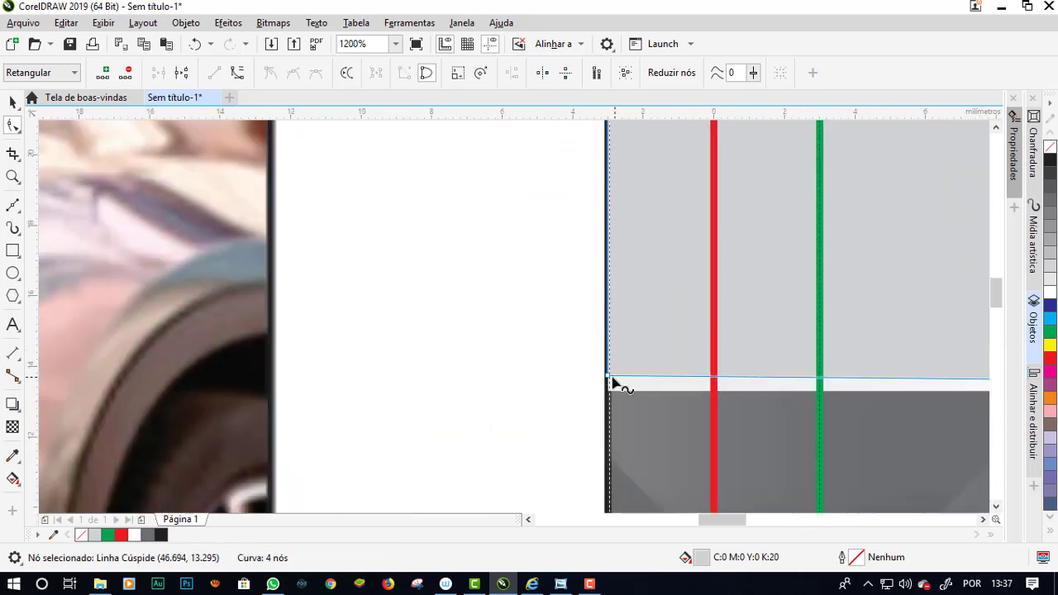
pyautogui.moveTo(607, 385); pyautogui.dragTo(618, 389)
pyautogui.scroll(-2, 548, 361)
pyautogui.scroll(-1, 549, 362)
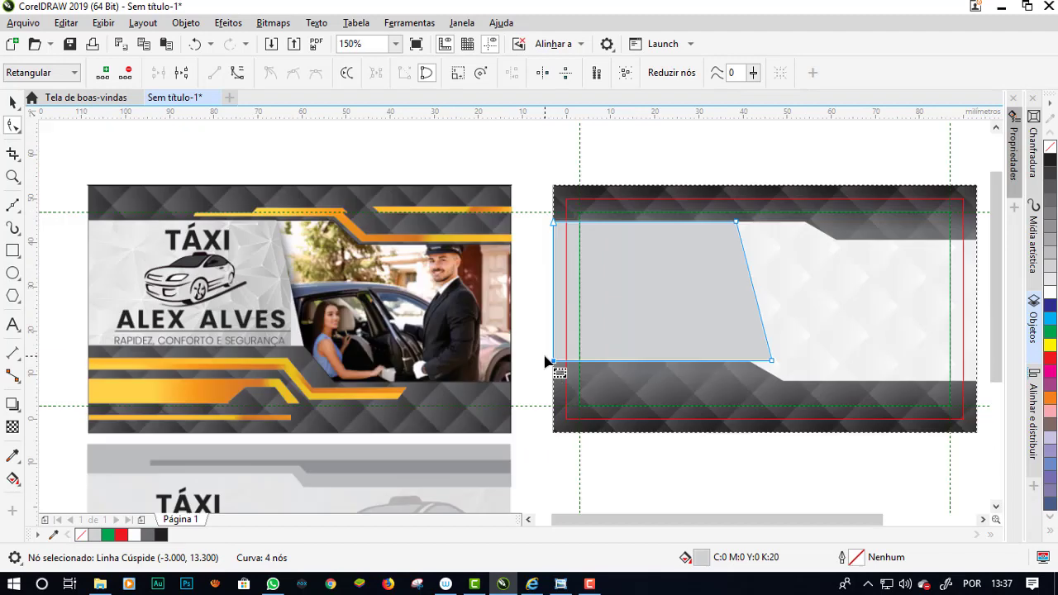
# Step: Add a soft drop shadow to the slanted grey panel, falling to the right
pyautogui.click(12, 404)
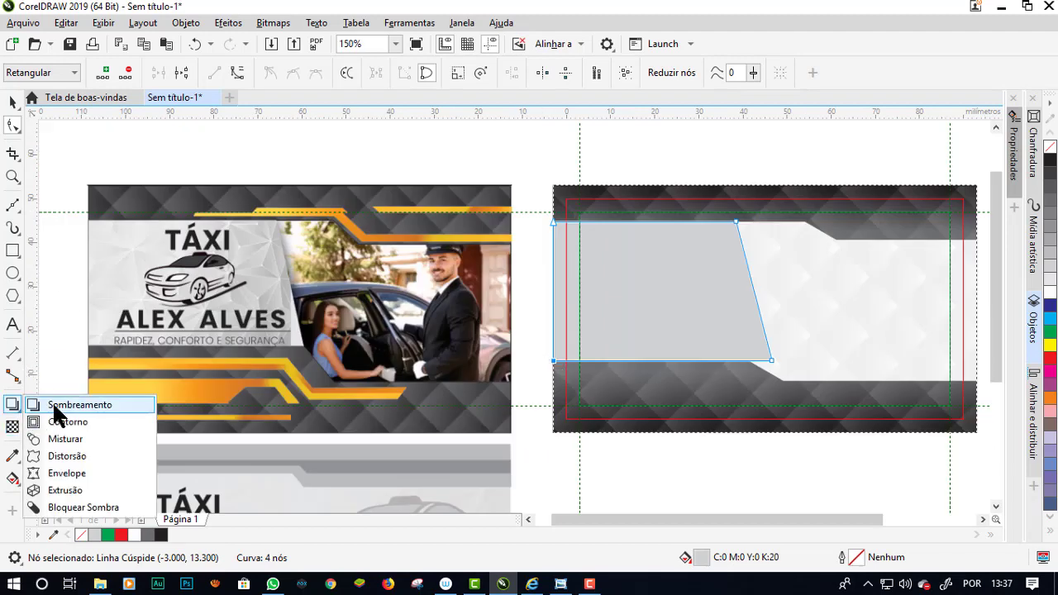
pyautogui.click(57, 403)
pyautogui.moveTo(663, 291); pyautogui.dragTo(789, 295)
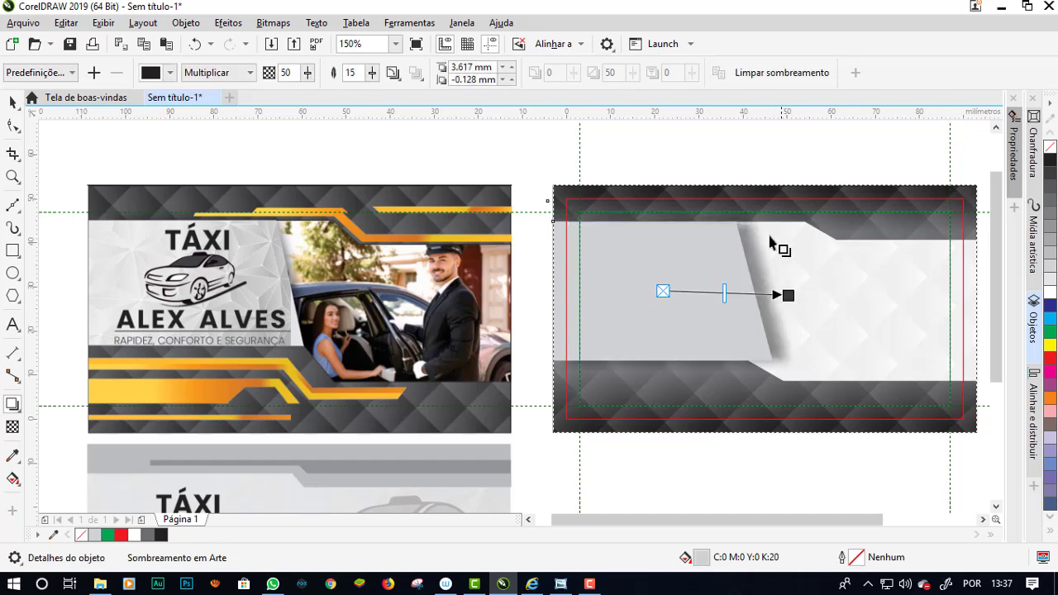
pyautogui.scroll(2, 789, 296)
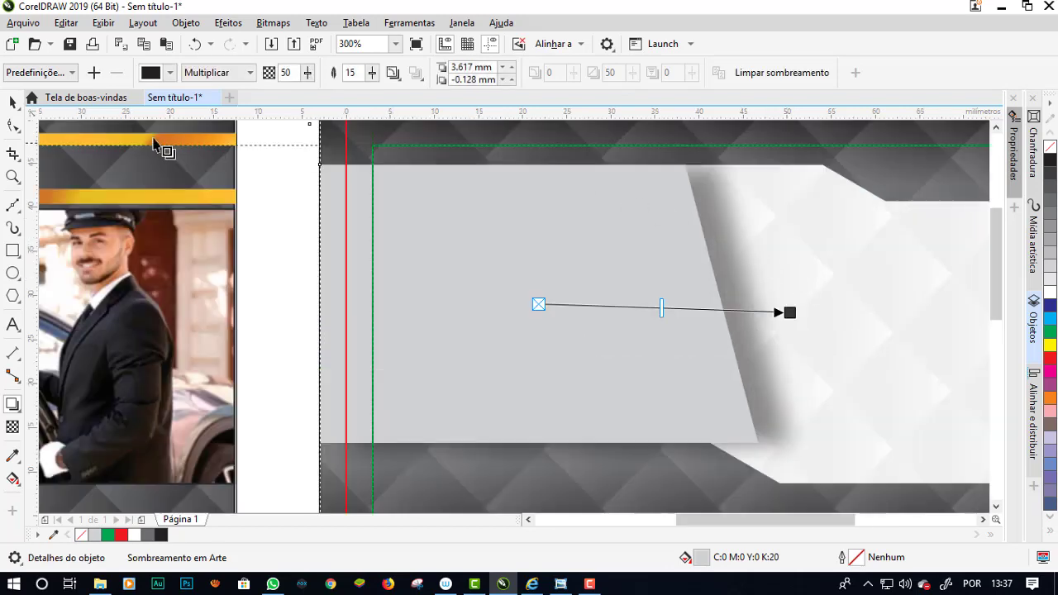
pyautogui.click(13, 101)
pyautogui.scroll(-2, 551, 225)
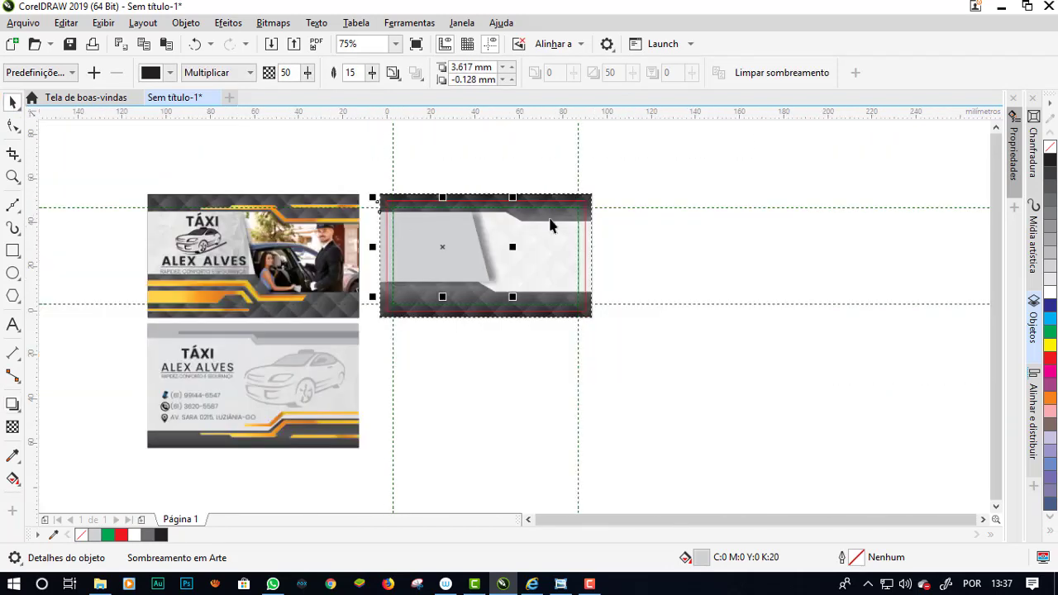
pyautogui.click(691, 186)
# Step: Separate the panel's drop shadow into its own object with Separar Sombreamento
pyautogui.scroll(2, 430, 218)
pyautogui.scroll(1, 436, 223)
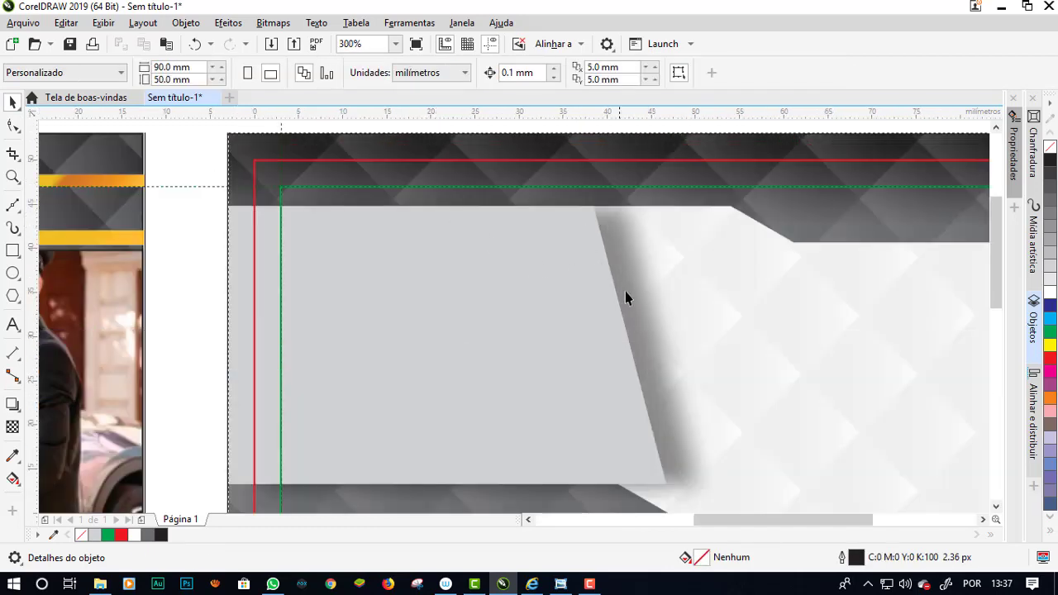
pyautogui.rightClick(630, 269)
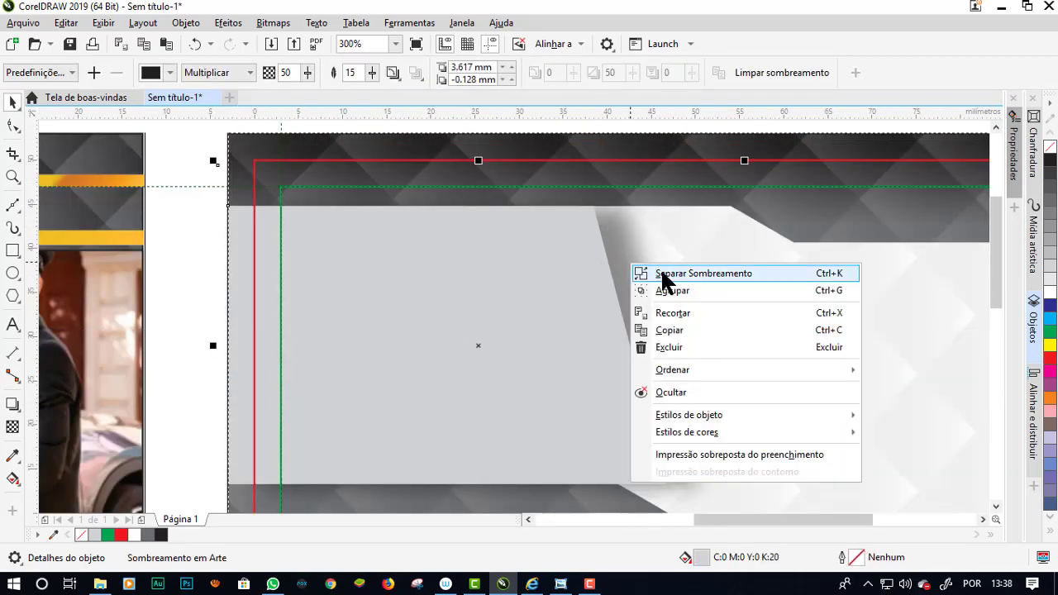
pyautogui.click(662, 273)
pyautogui.scroll(-1, 650, 270)
pyautogui.click(902, 181)
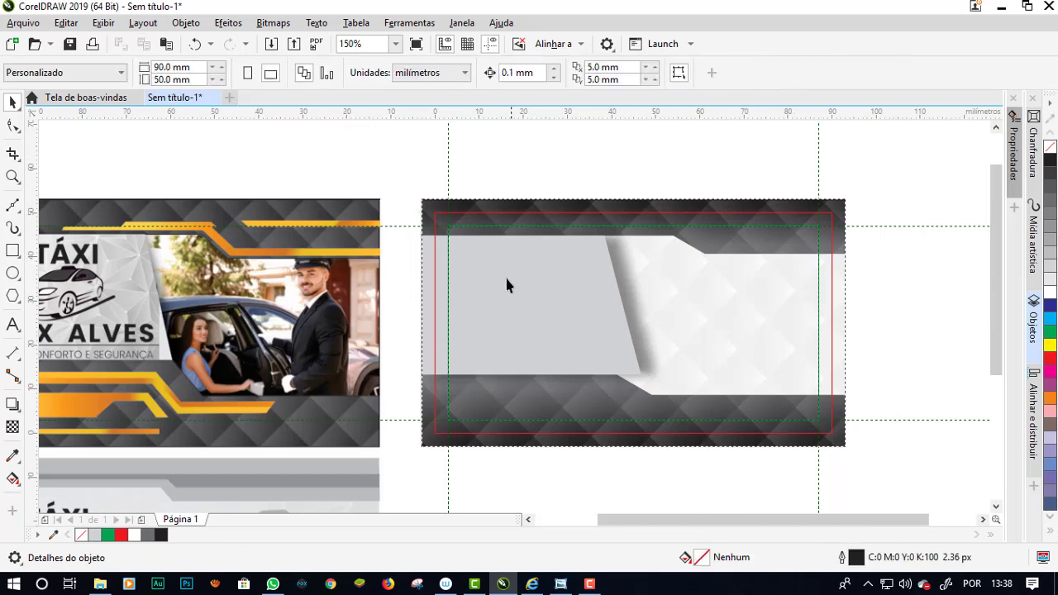
pyautogui.click(270, 42)
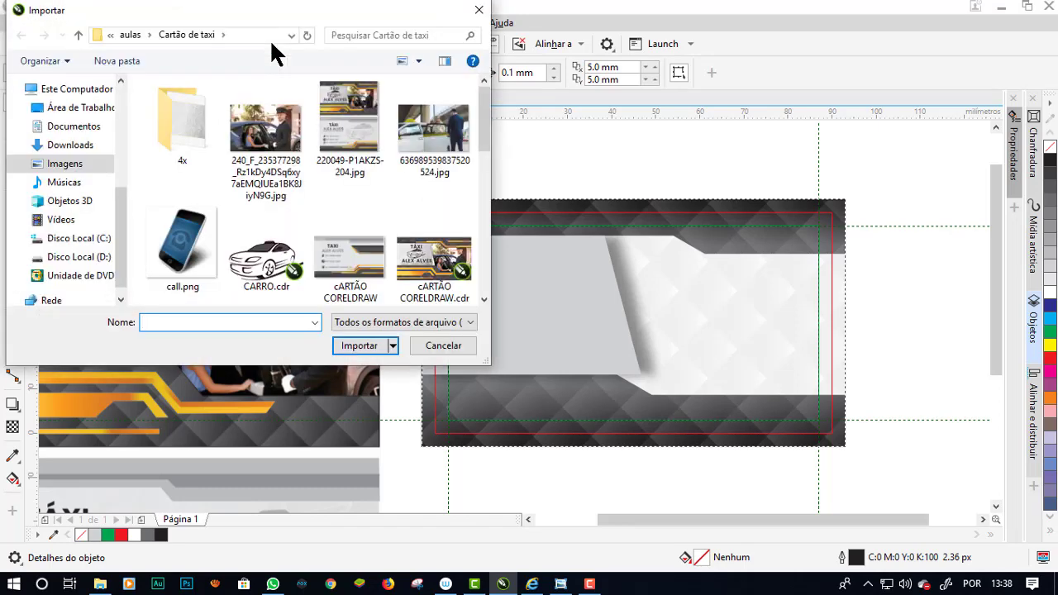
pyautogui.doubleClick(188, 136)
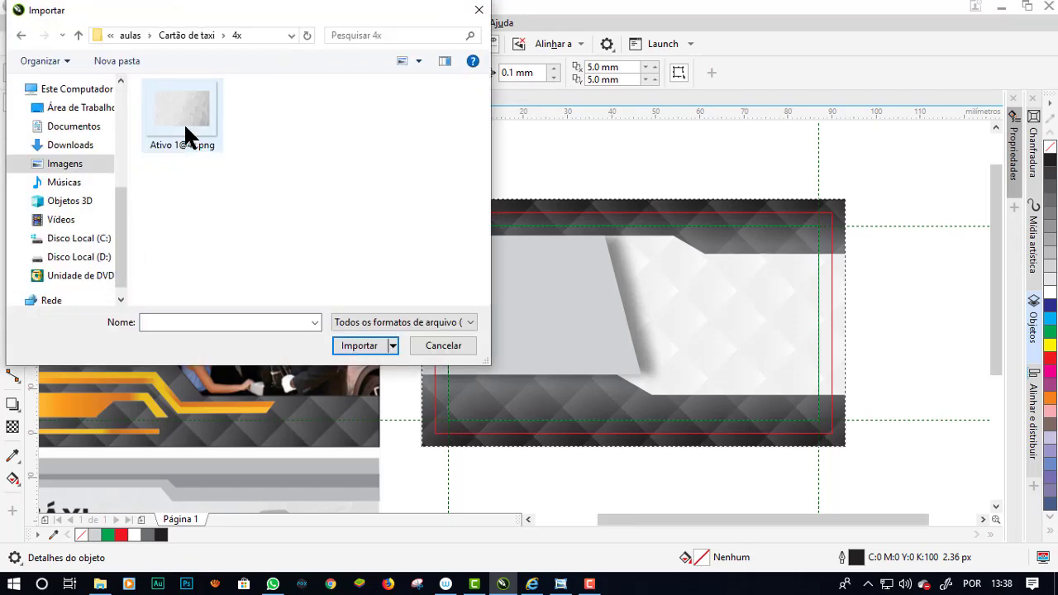
pyautogui.click(184, 122)
pyautogui.click(358, 345)
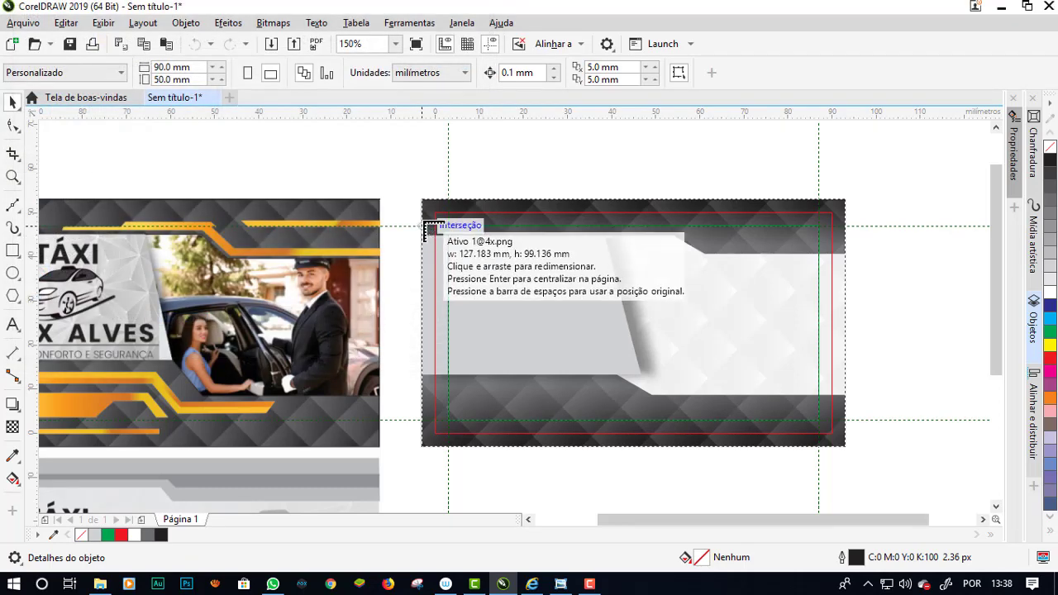
pyautogui.moveTo(382, 172)
pyautogui.mouseDown()
pyautogui.moveTo(762, 468)
pyautogui.moveTo(725, 468)
pyautogui.mouseUp()
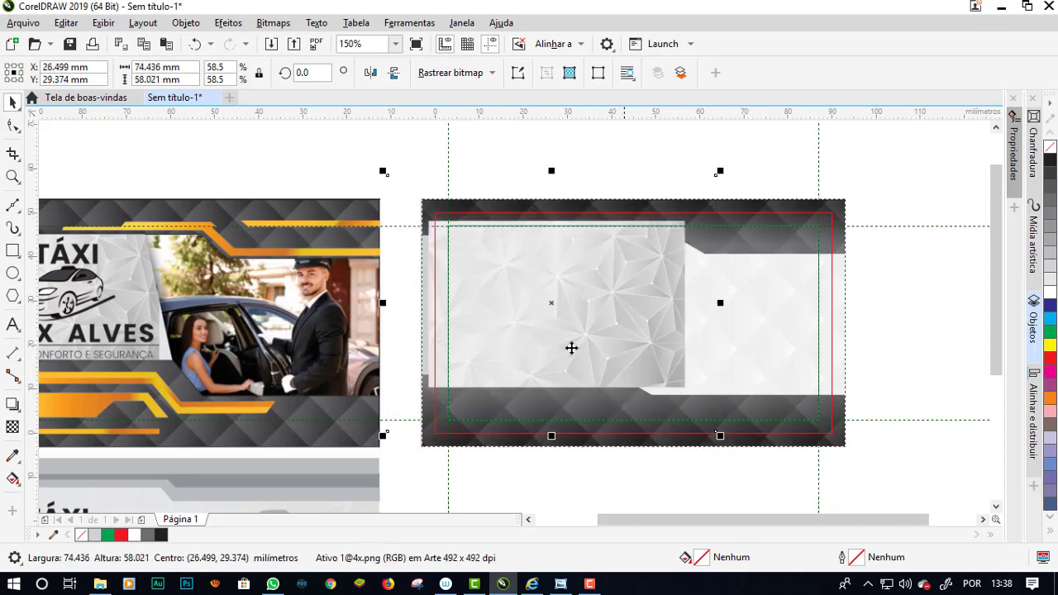
# Step: PowerClip the texture inside the slanted grey panel
pyautogui.moveTo(571, 348); pyautogui.dragTo(728, 350)
pyautogui.rightClick(725, 340)
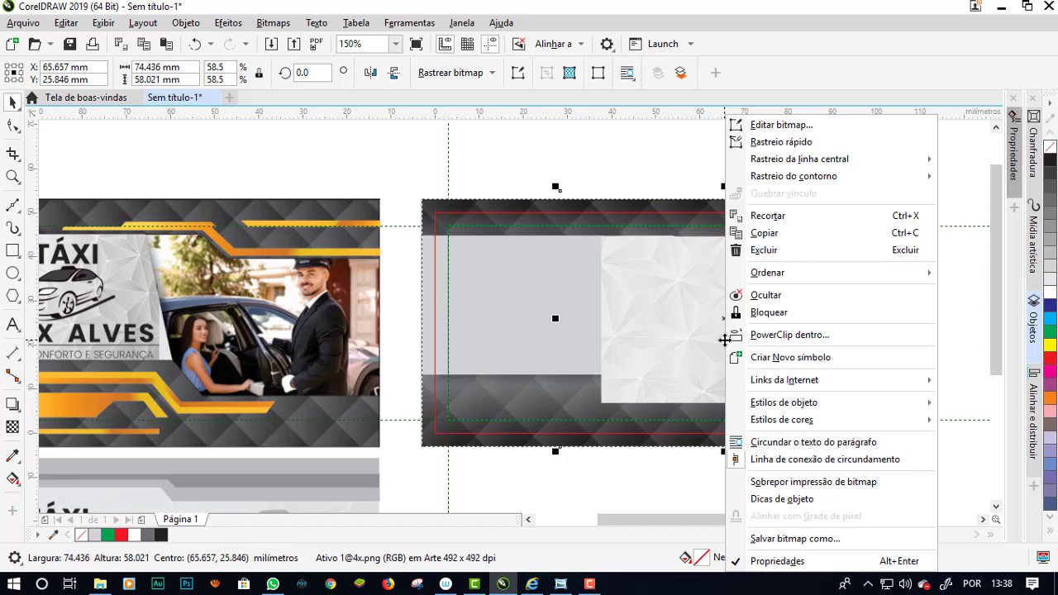
pyautogui.click(788, 335)
pyautogui.click(488, 295)
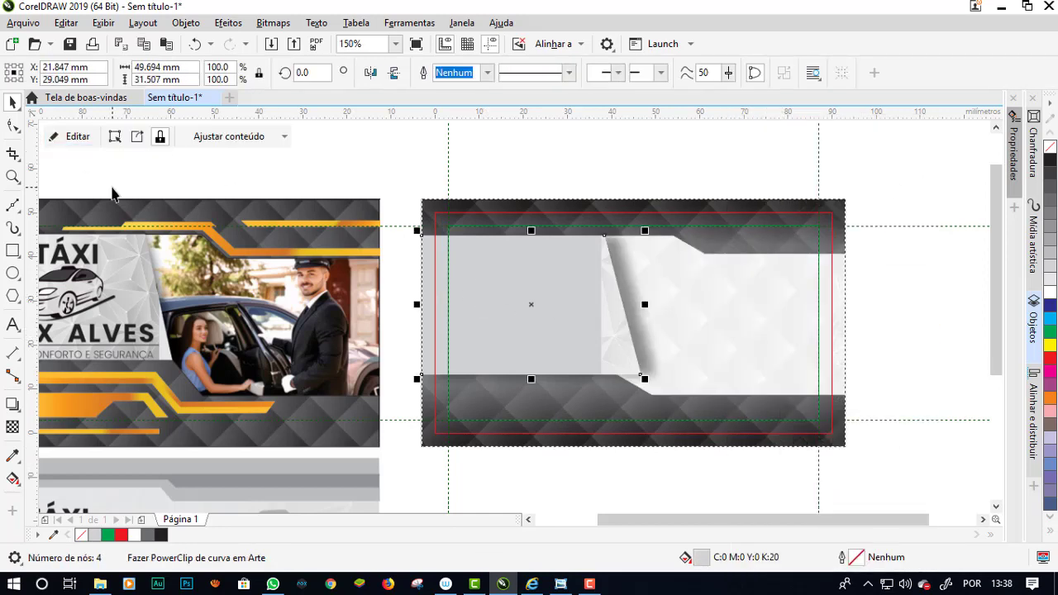
# Step: Reposition the clipped texture so it fully covers the panel, then finish editing
pyautogui.click(76, 137)
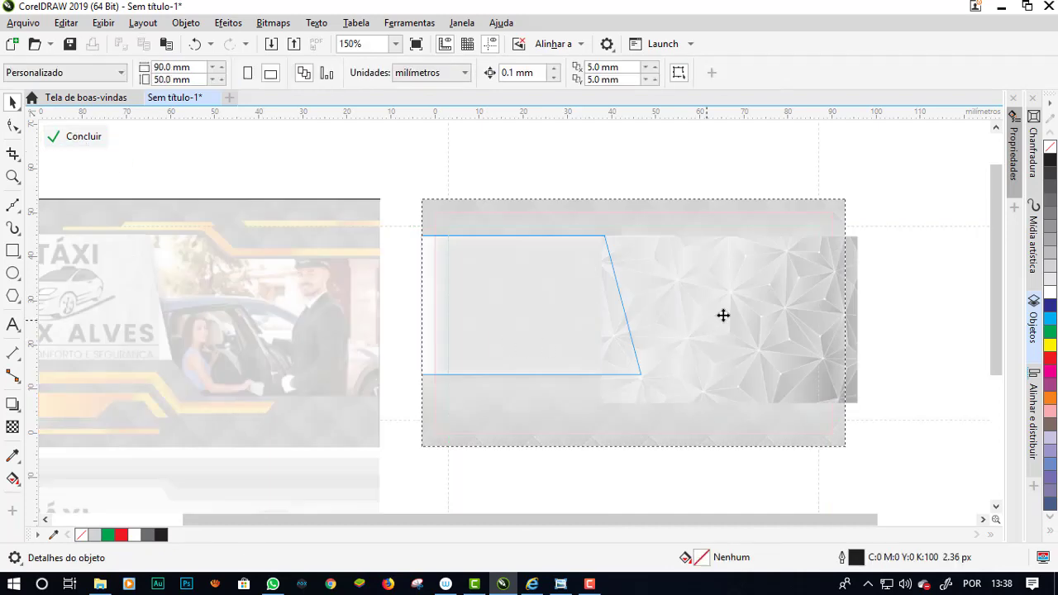
pyautogui.moveTo(724, 315)
pyautogui.mouseDown()
pyautogui.moveTo(600, 322)
pyautogui.moveTo(626, 305)
pyautogui.mouseUp()
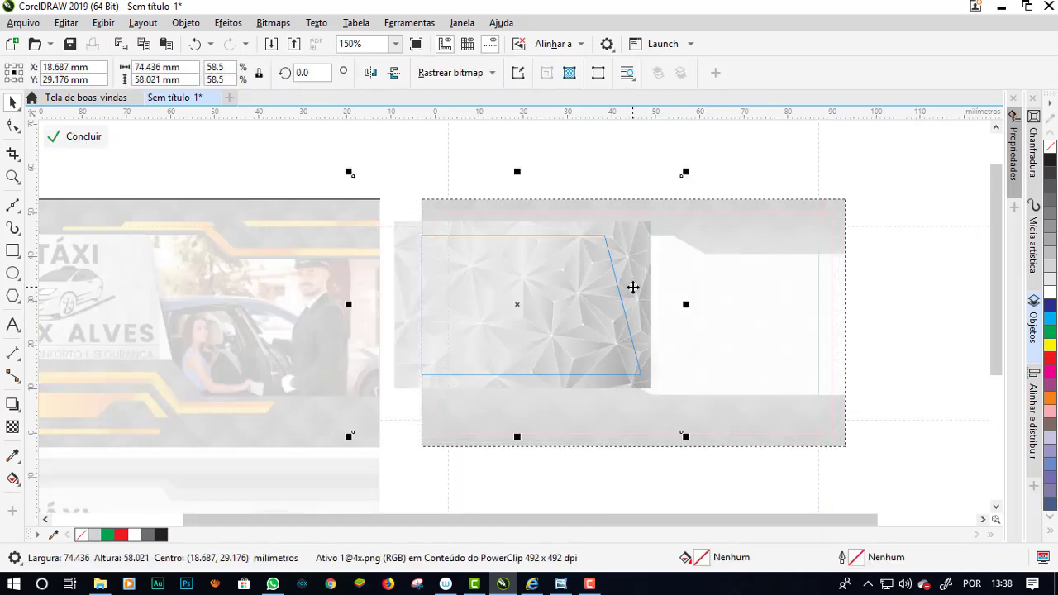
pyautogui.scroll(3, 632, 286)
pyautogui.moveTo(633, 291)
pyautogui.mouseDown()
pyautogui.moveTo(697, 301)
pyautogui.moveTo(677, 299)
pyautogui.mouseUp()
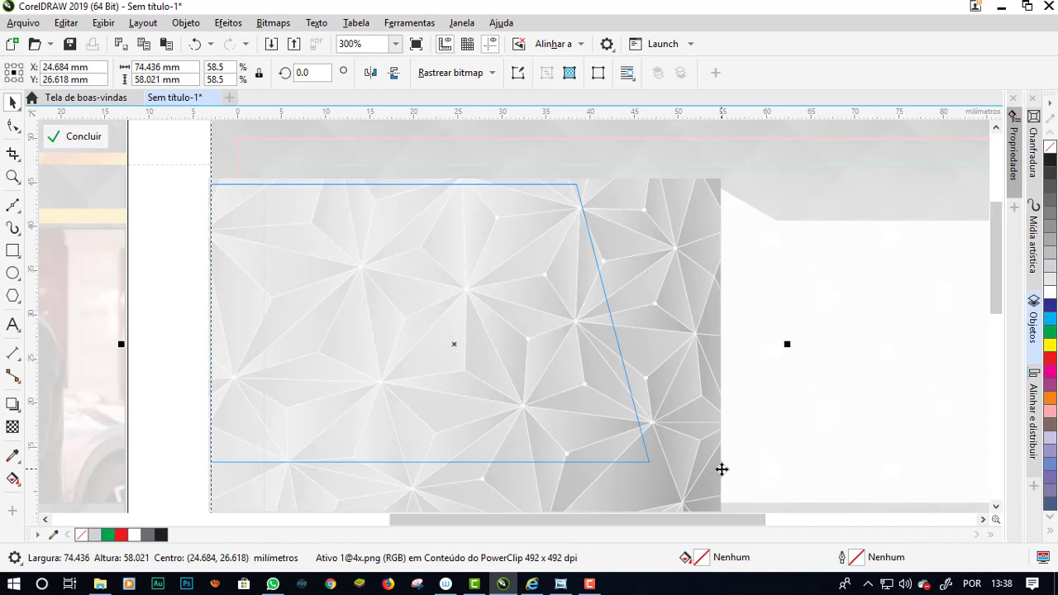
pyautogui.scroll(-3, 576, 296)
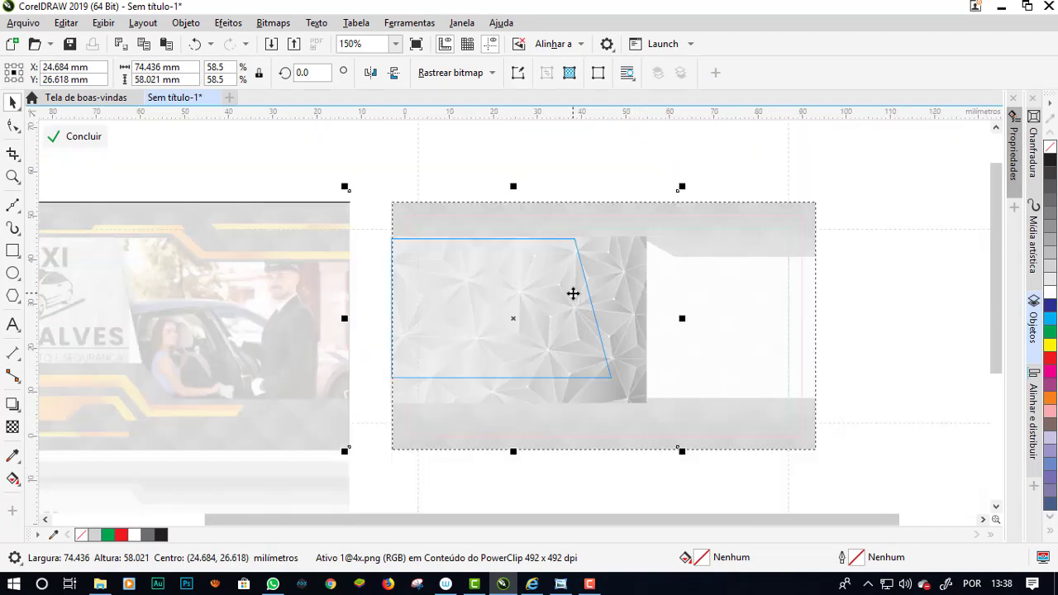
pyautogui.moveTo(614, 313); pyautogui.dragTo(612, 302)
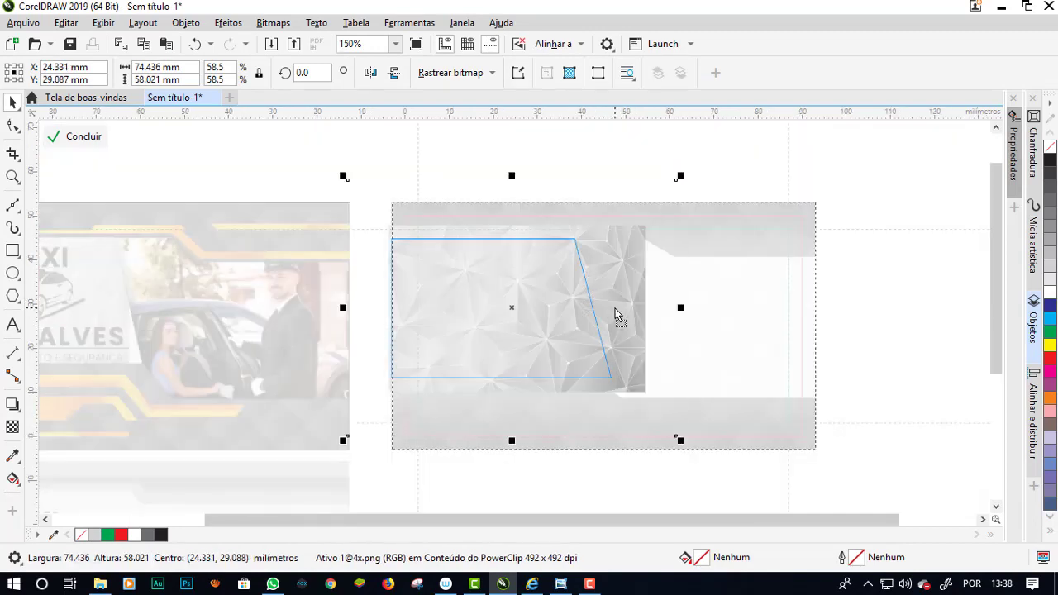
pyautogui.click(83, 138)
pyautogui.click(890, 348)
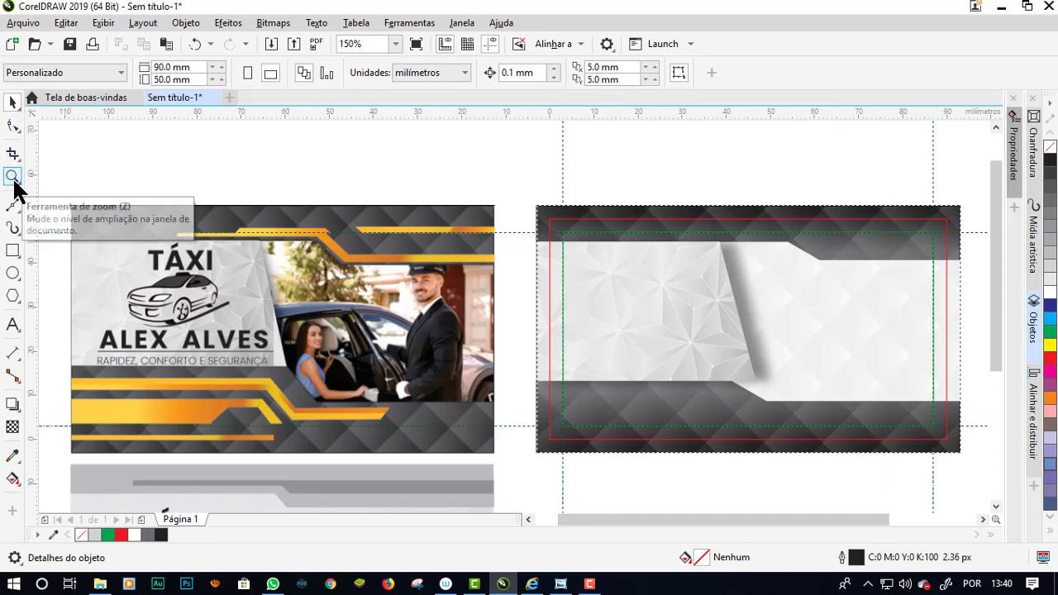
# Step: Zoom in on the card front and start a freehand line at the top band's right edge
pyautogui.press('F4')
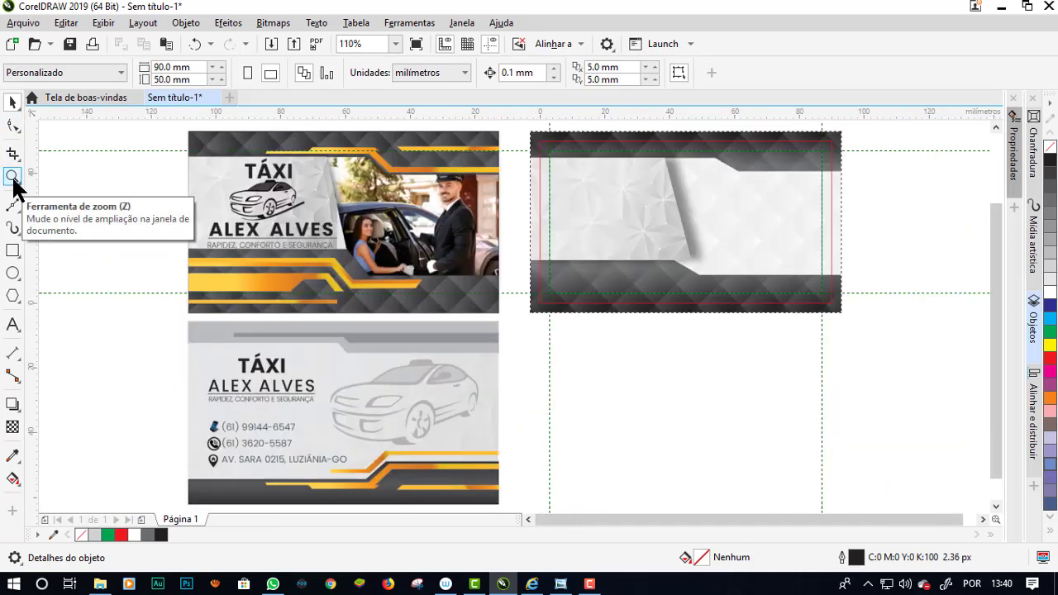
pyautogui.click(13, 176)
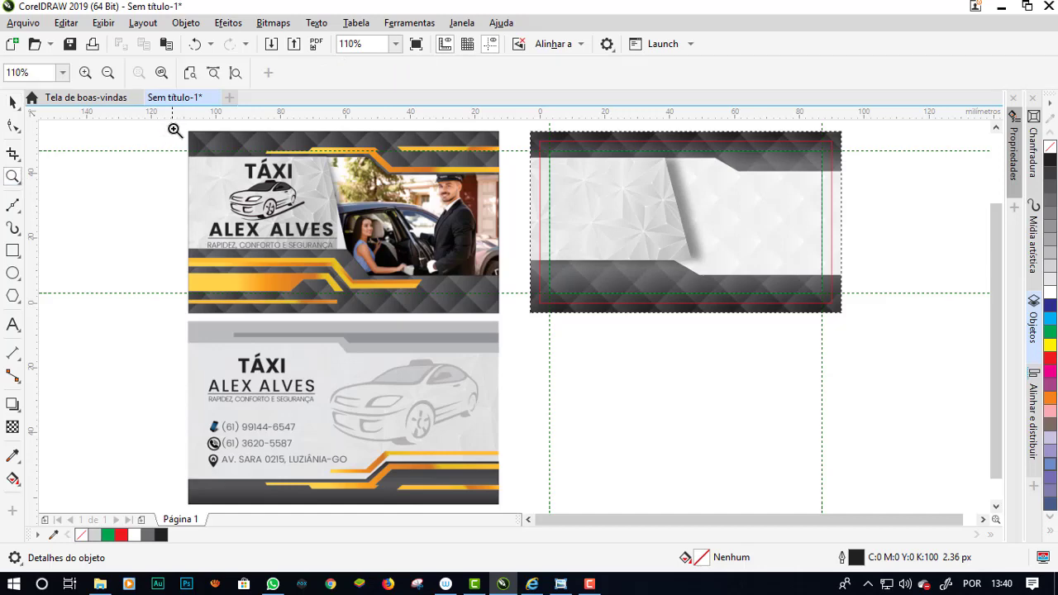
pyautogui.click(852, 317)
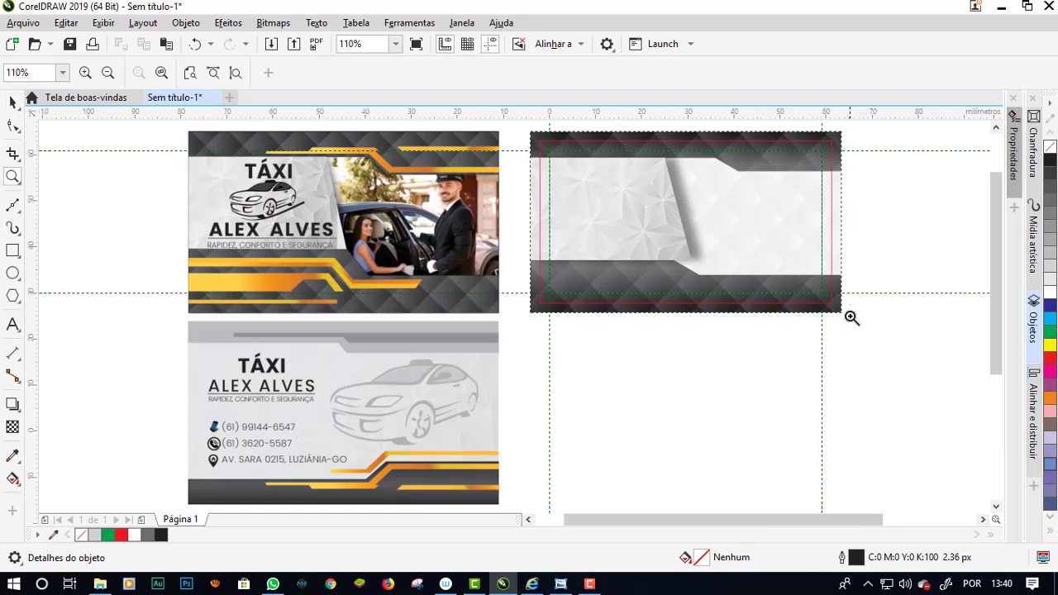
pyautogui.click(12, 204)
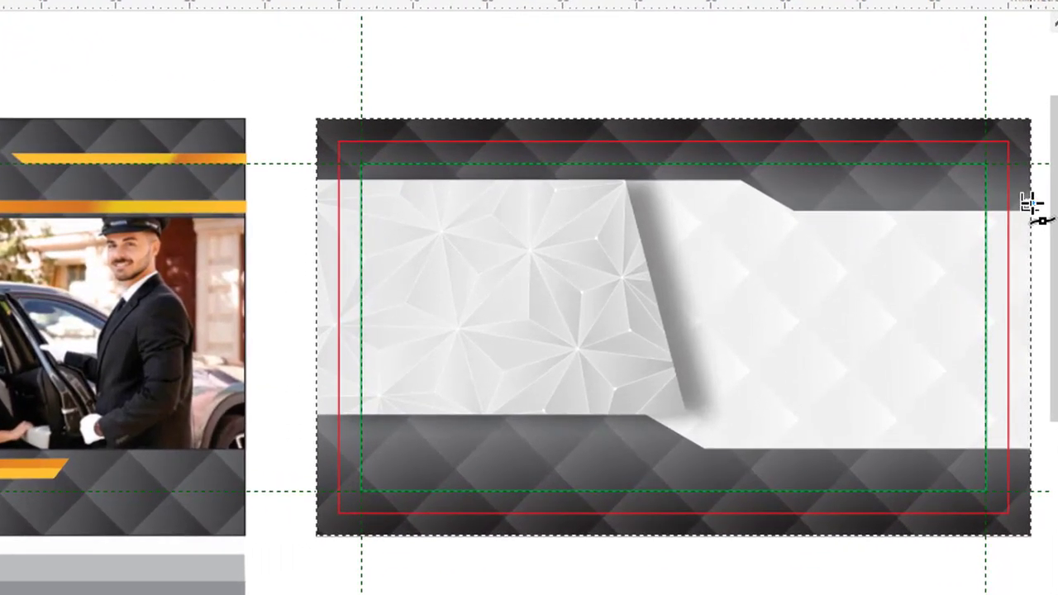
pyautogui.click(1030, 203)
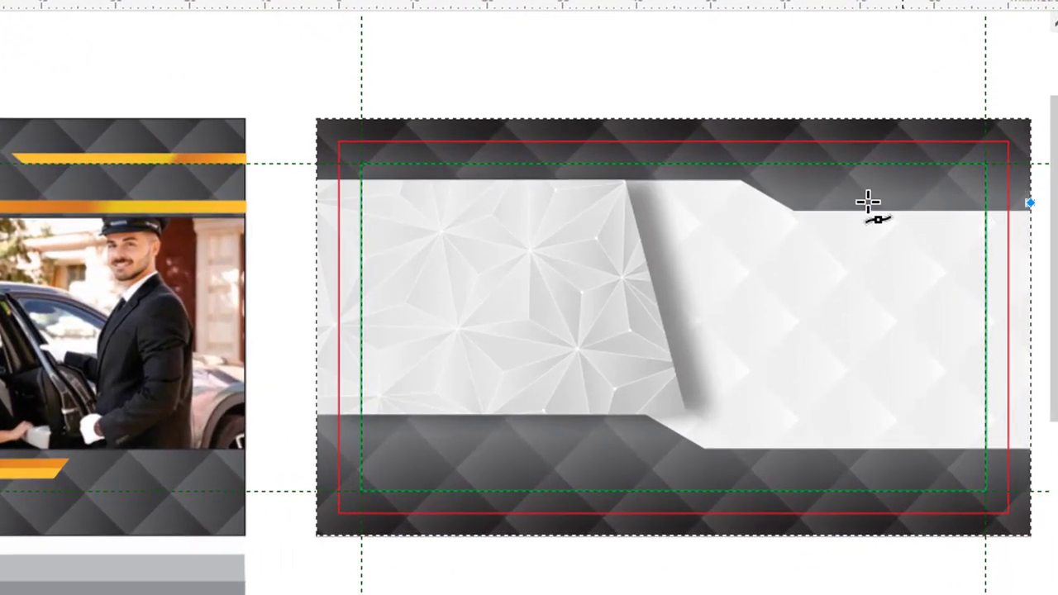
# Step: Draw the line to the band's corner and diagonally along the band's slant
pyautogui.click(800, 205)
pyautogui.scroll(3, 804, 169)
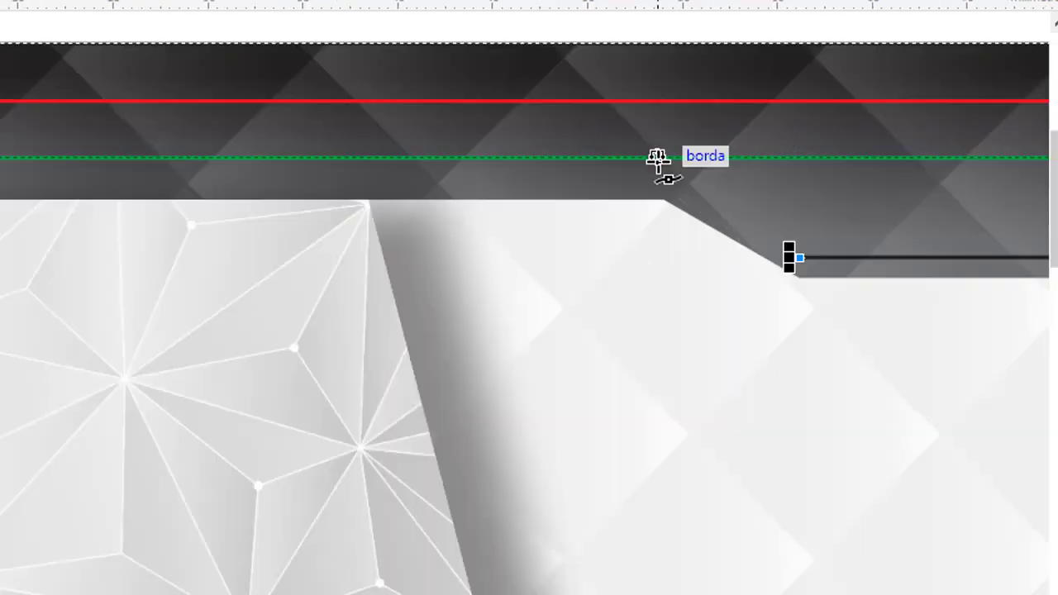
pyautogui.click(657, 158)
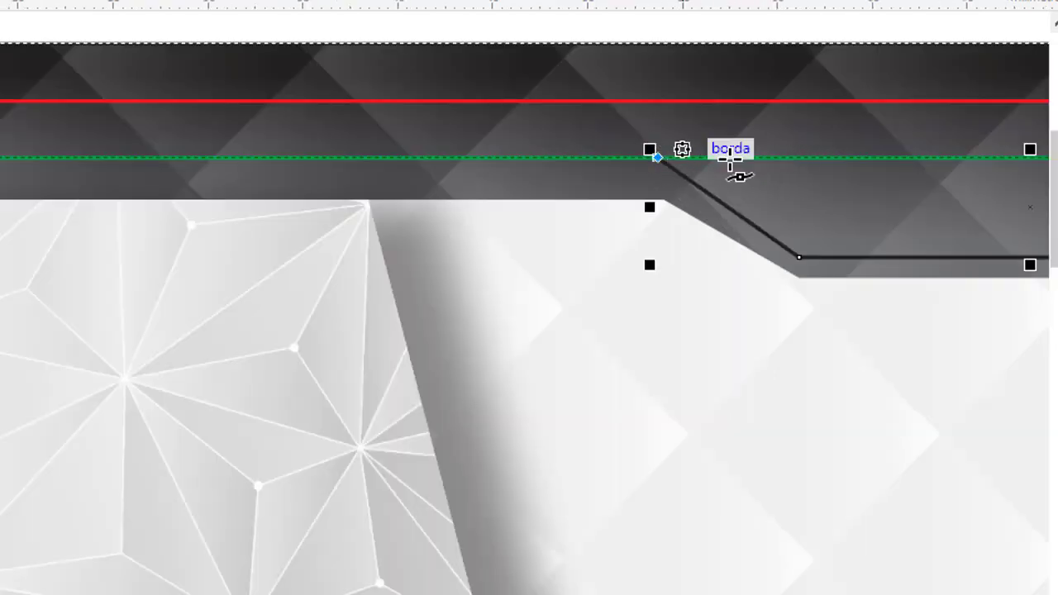
pyautogui.scroll(-3, 669, 160)
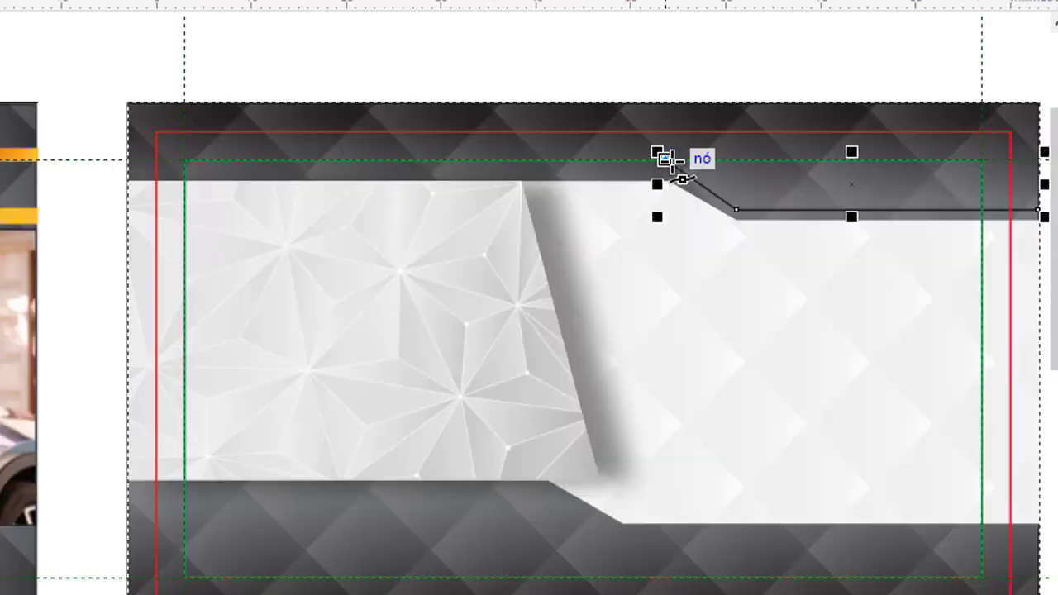
pyautogui.scroll(-2, 666, 159)
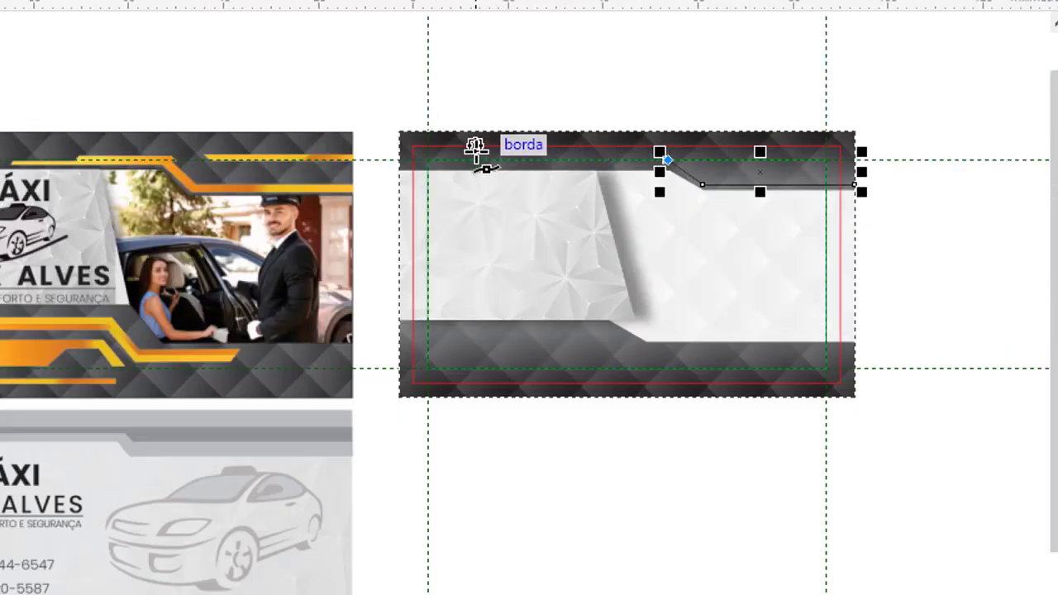
pyautogui.scroll(2, 484, 165)
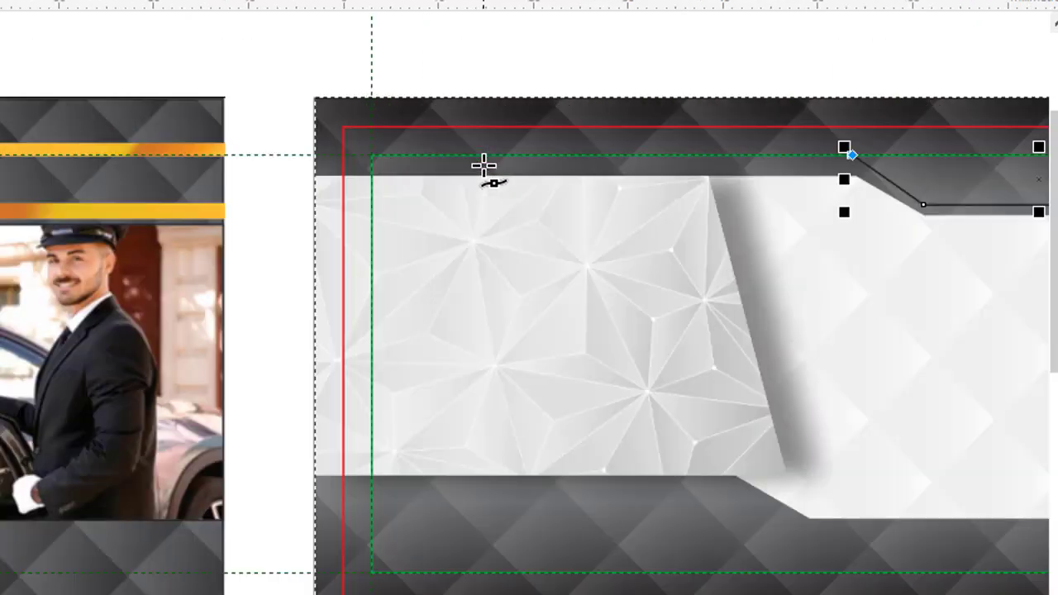
# Step: Trace from the card's left edge along the guide, up a slanted step, and across right
pyautogui.click(429, 156)
pyautogui.scroll(2, 435, 150)
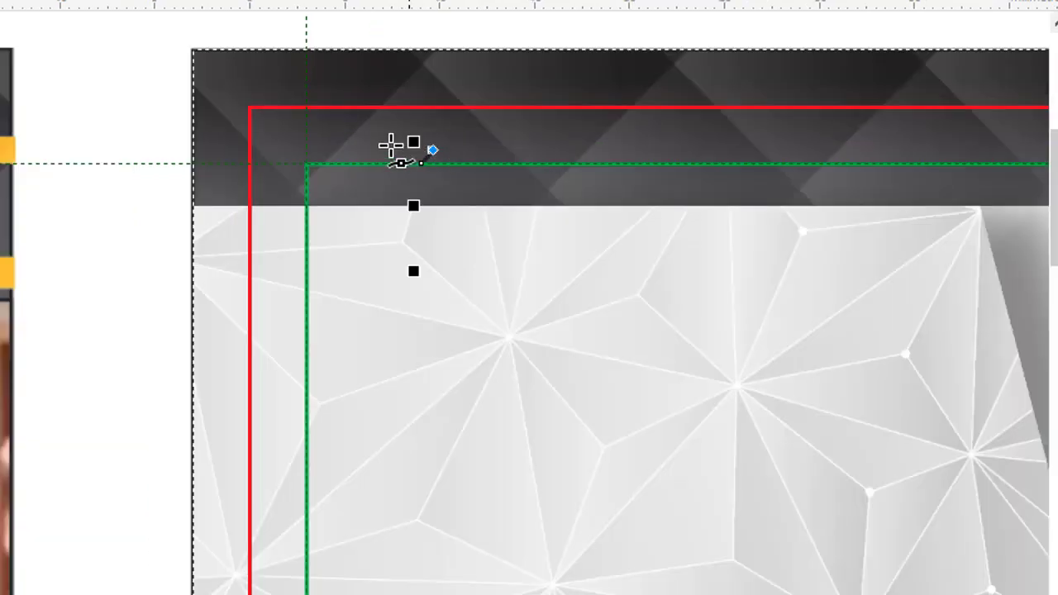
pyautogui.scroll(-1, 389, 146)
pyautogui.scroll(2, 830, 152)
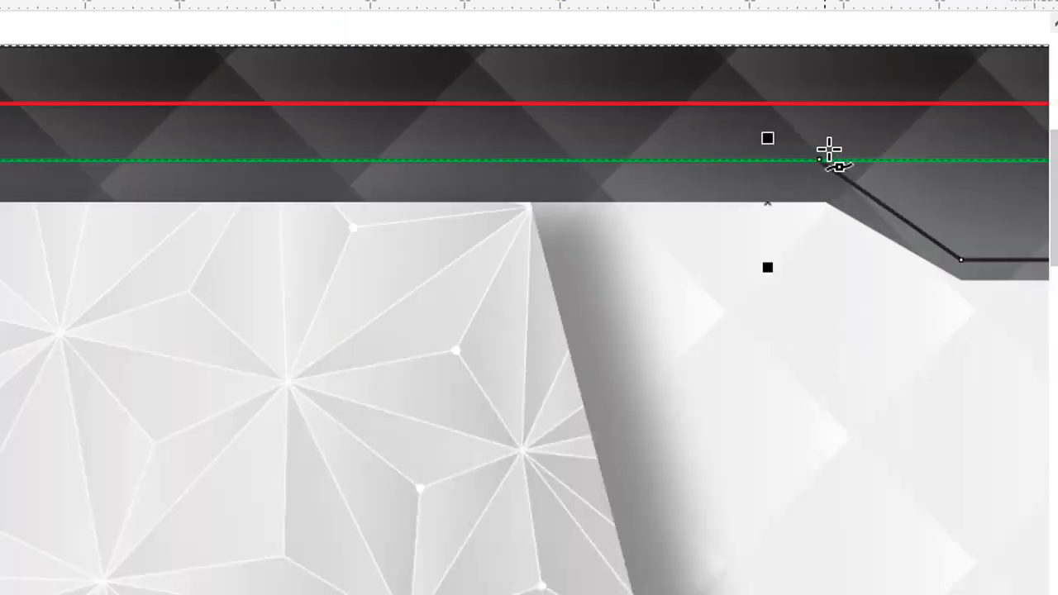
pyautogui.click(361, 146)
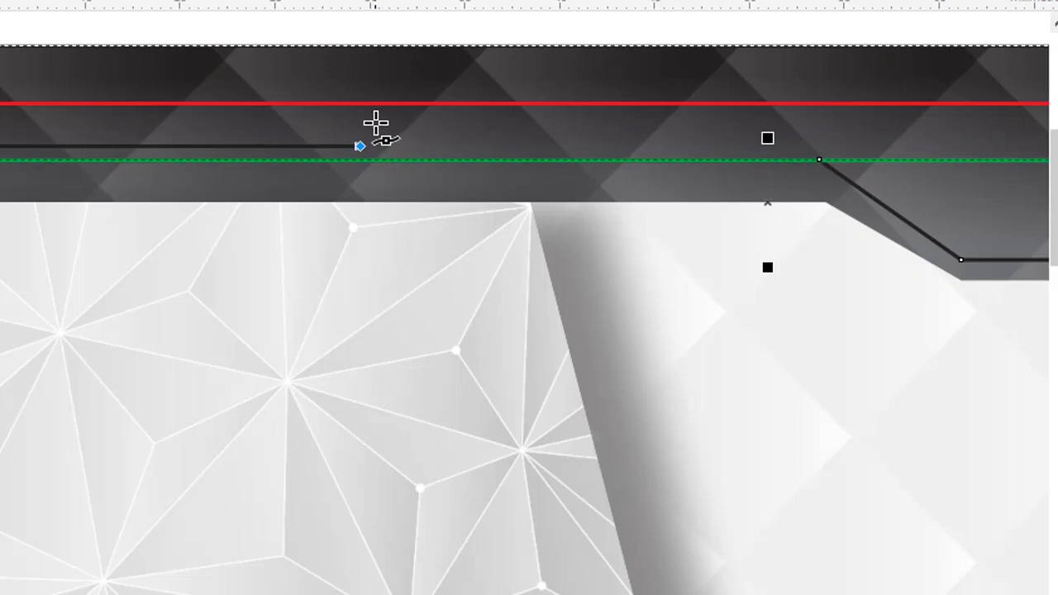
pyautogui.click(375, 123)
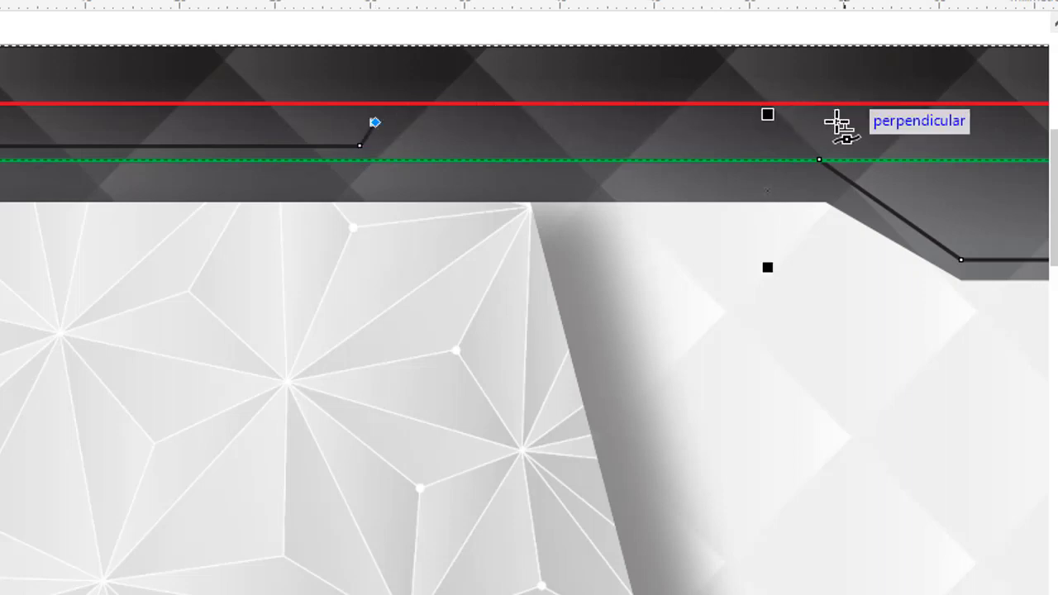
pyautogui.click(844, 123)
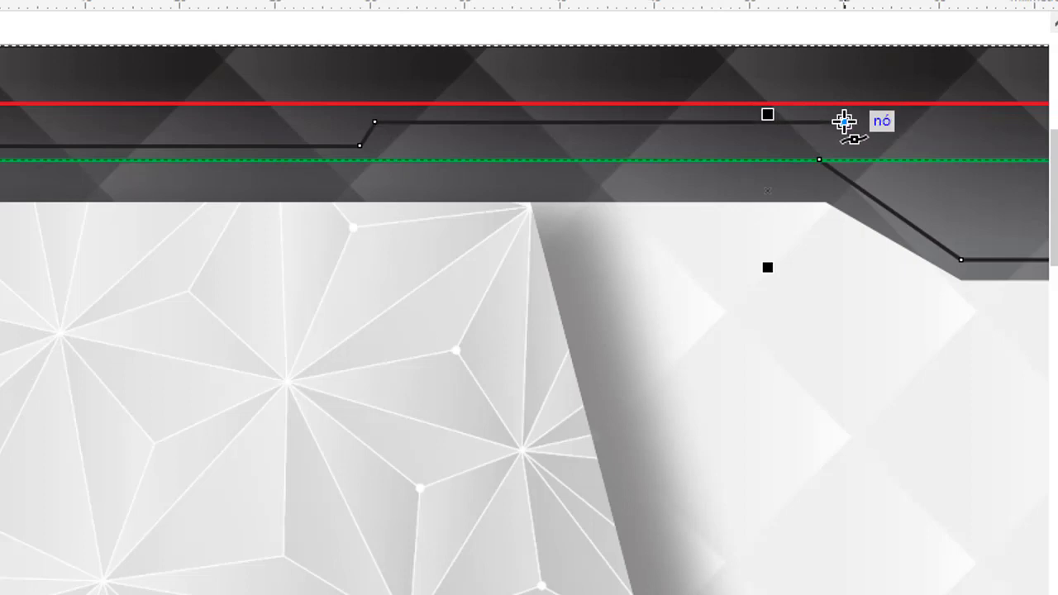
pyautogui.scroll(-2, 847, 137)
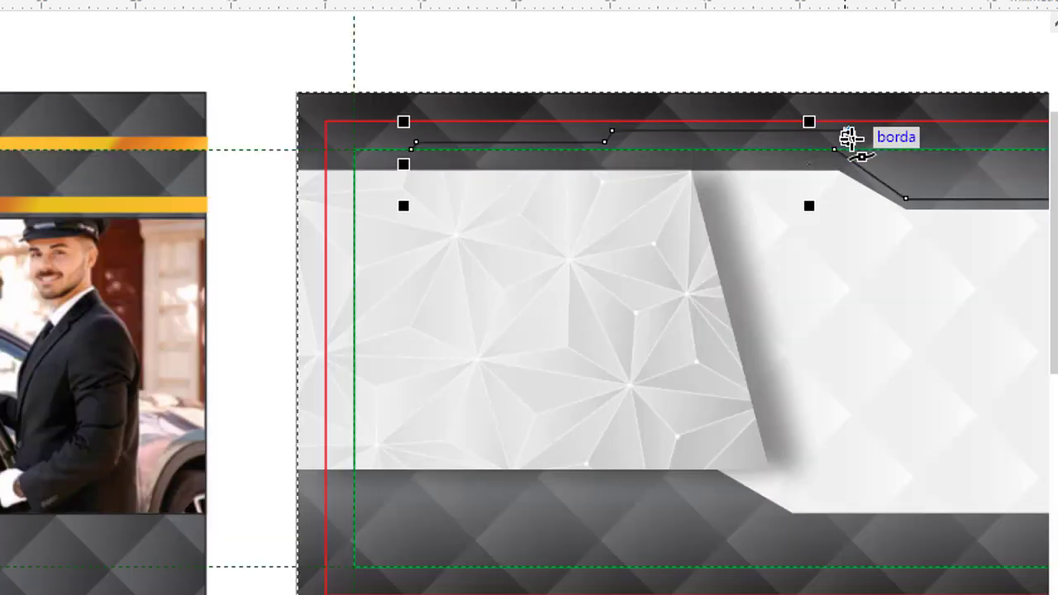
pyautogui.scroll(2, 848, 137)
pyautogui.scroll(2, 853, 132)
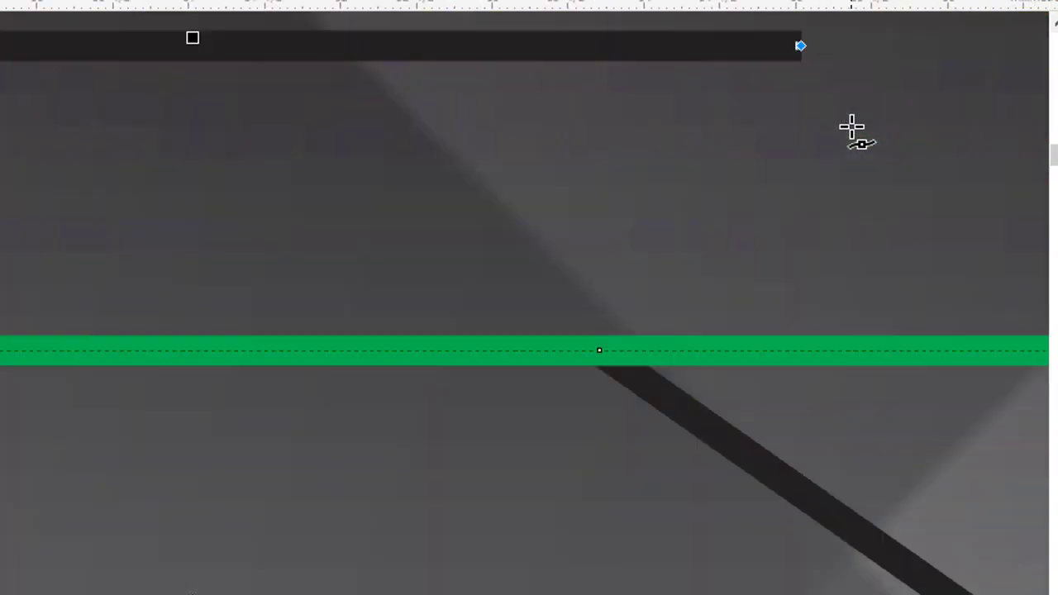
# Step: Close the stepped outline via the green guide to the right edge and fill it yellow
pyautogui.click(907, 220)
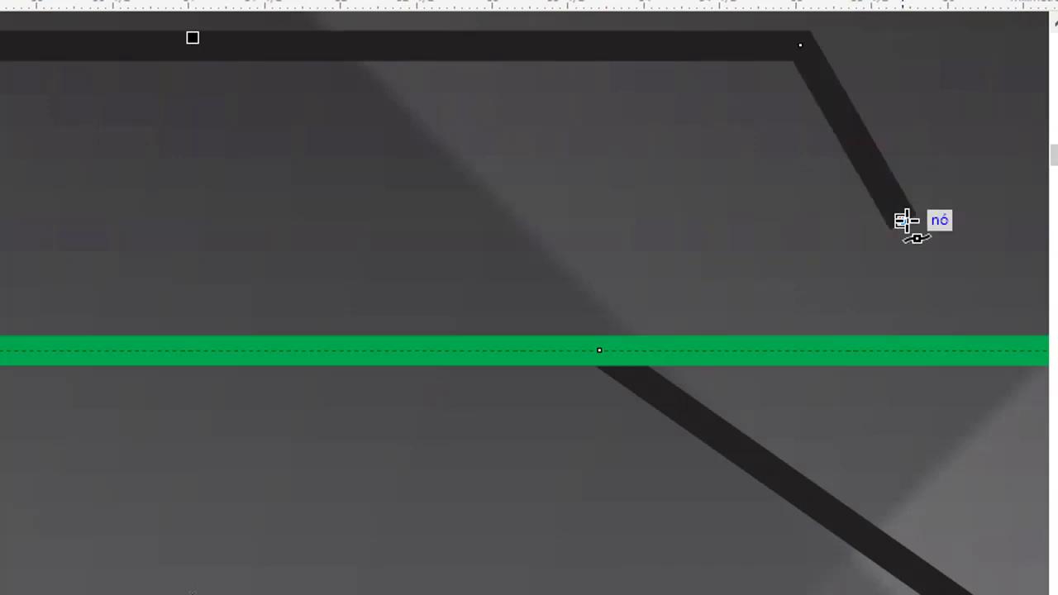
pyautogui.scroll(-2, 908, 220)
pyautogui.scroll(-1, 874, 217)
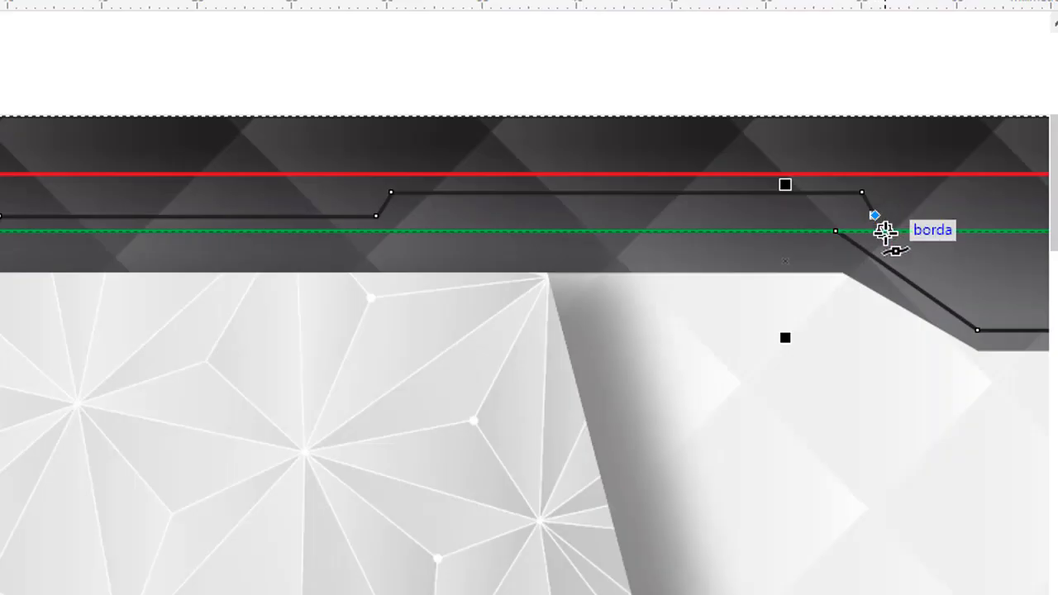
pyautogui.scroll(2, 886, 231)
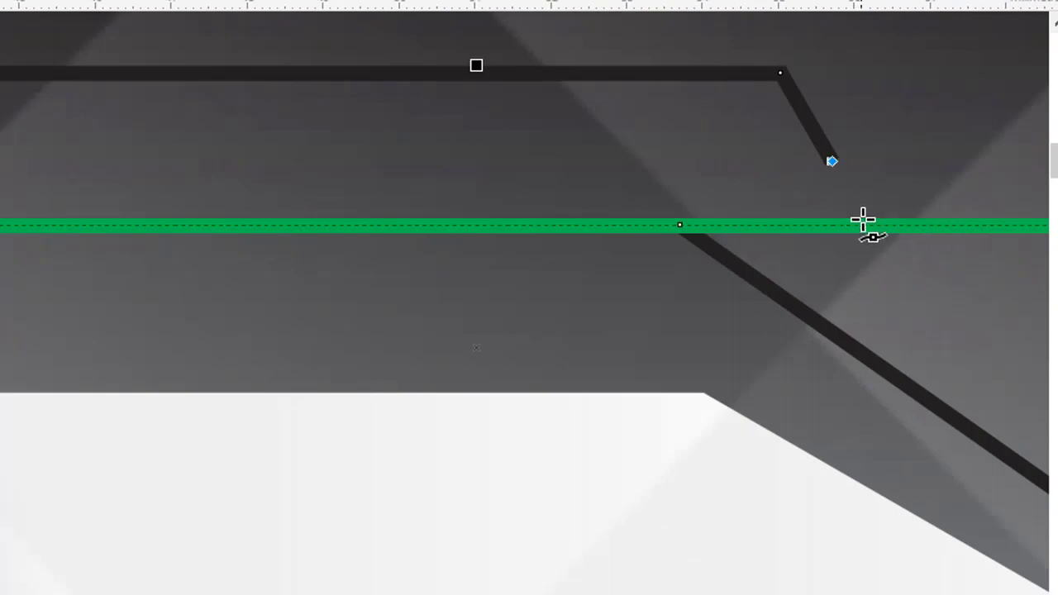
pyautogui.scroll(-2, 862, 220)
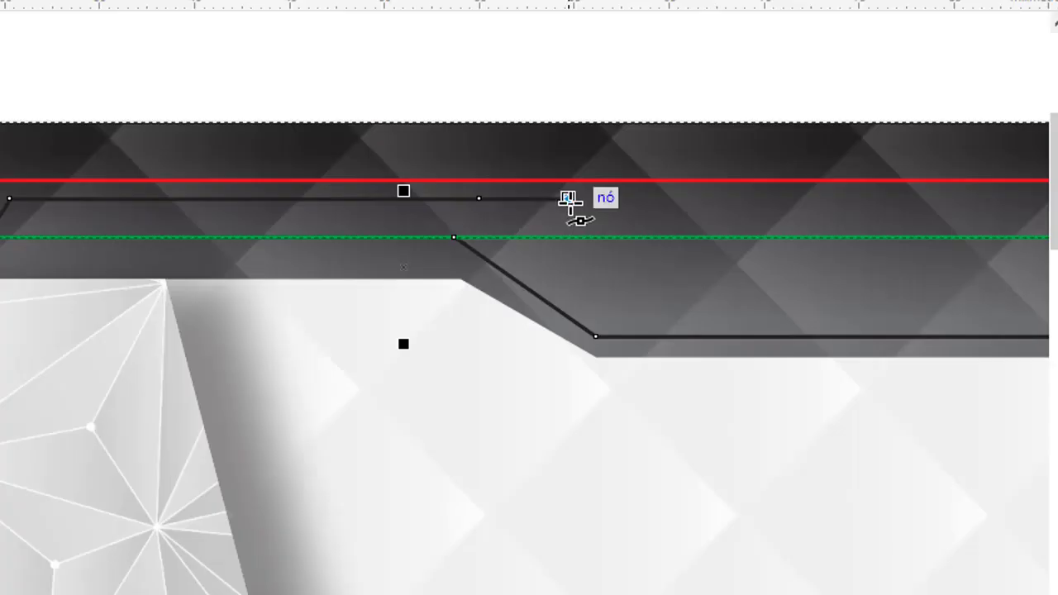
pyautogui.click(569, 199)
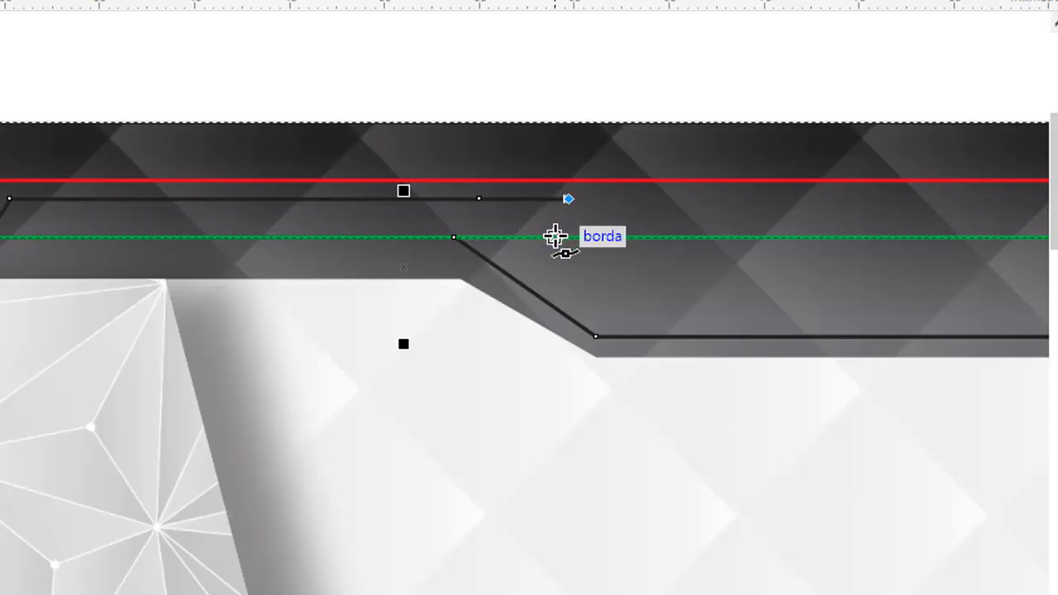
pyautogui.click(555, 238)
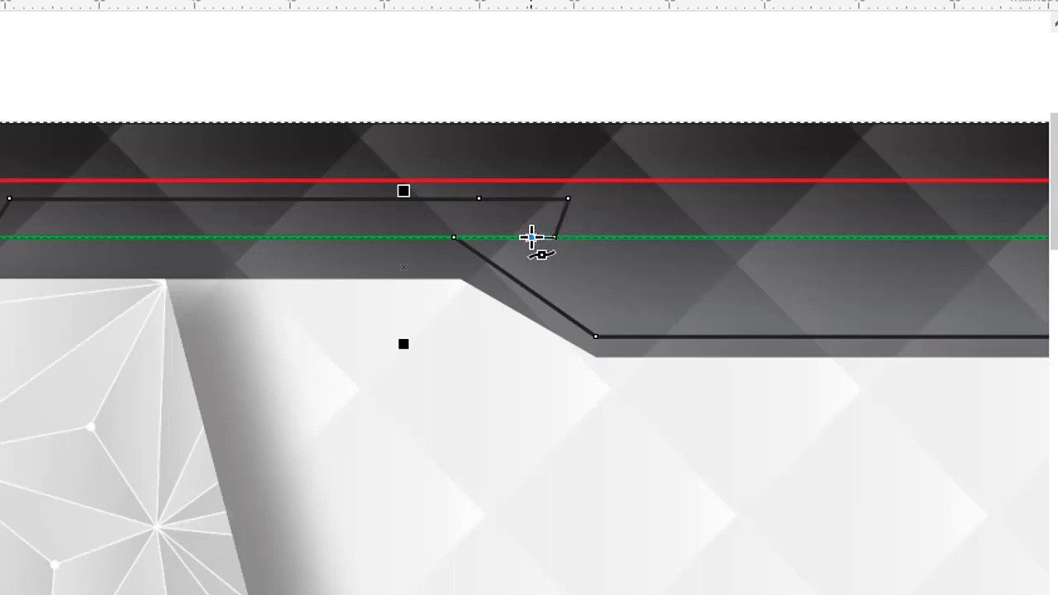
pyautogui.click(531, 237)
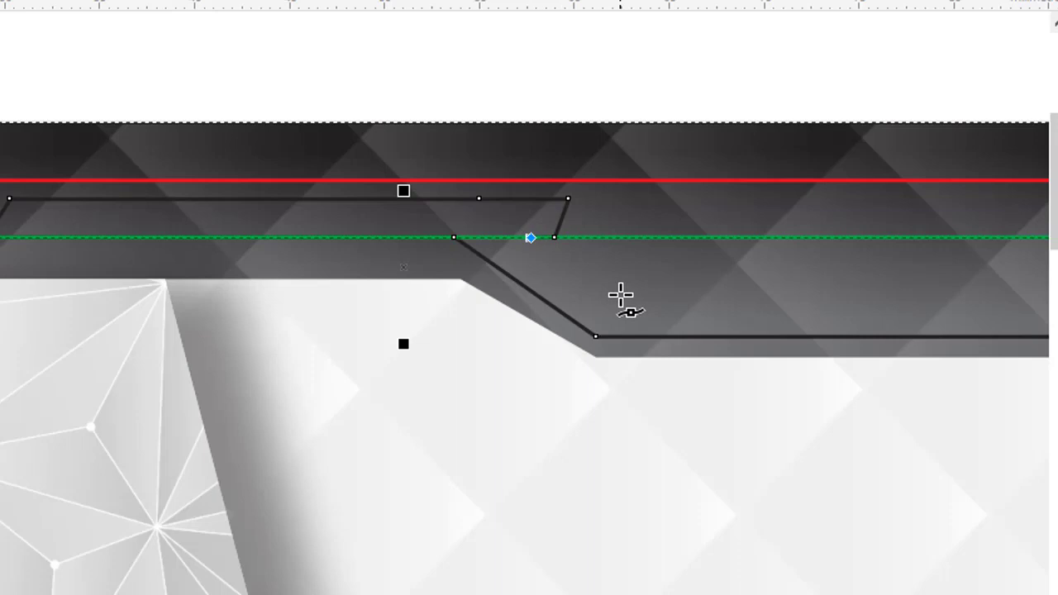
pyautogui.click(620, 294)
pyautogui.scroll(-3, 496, 248)
pyautogui.scroll(2, 612, 248)
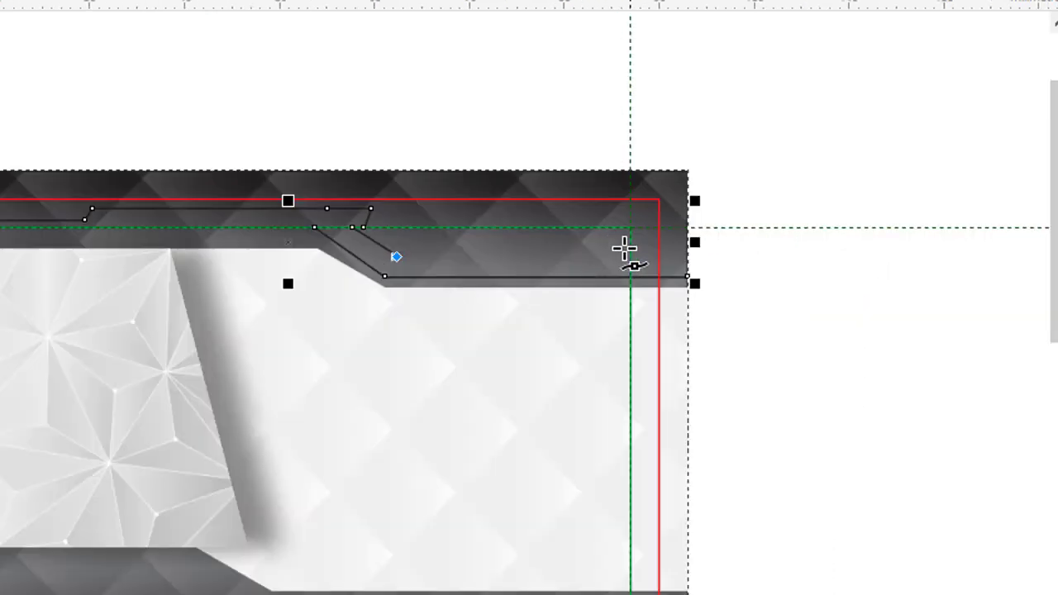
pyautogui.scroll(2, 625, 248)
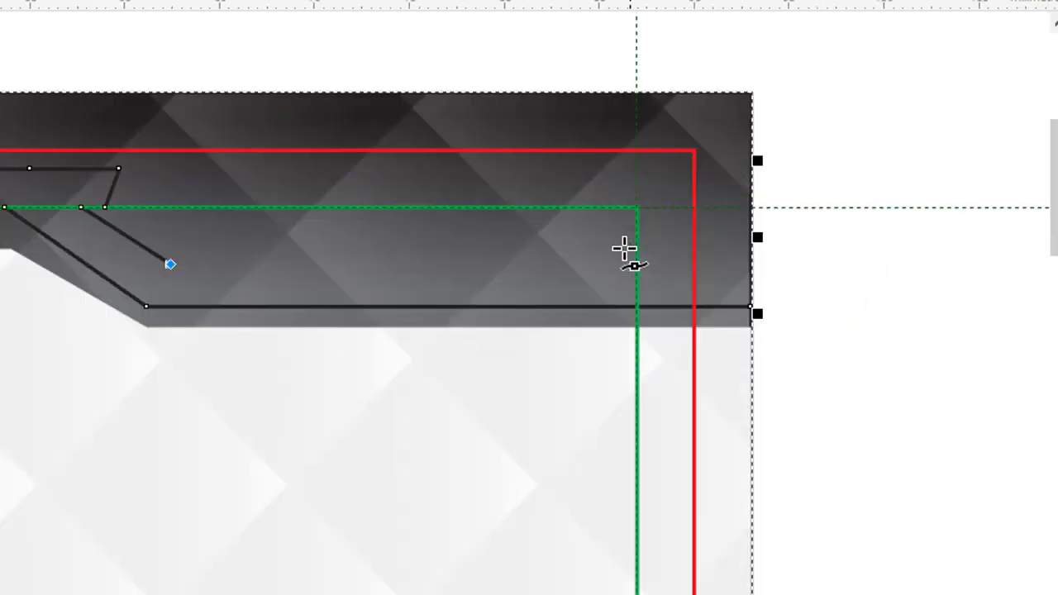
pyautogui.click(748, 263)
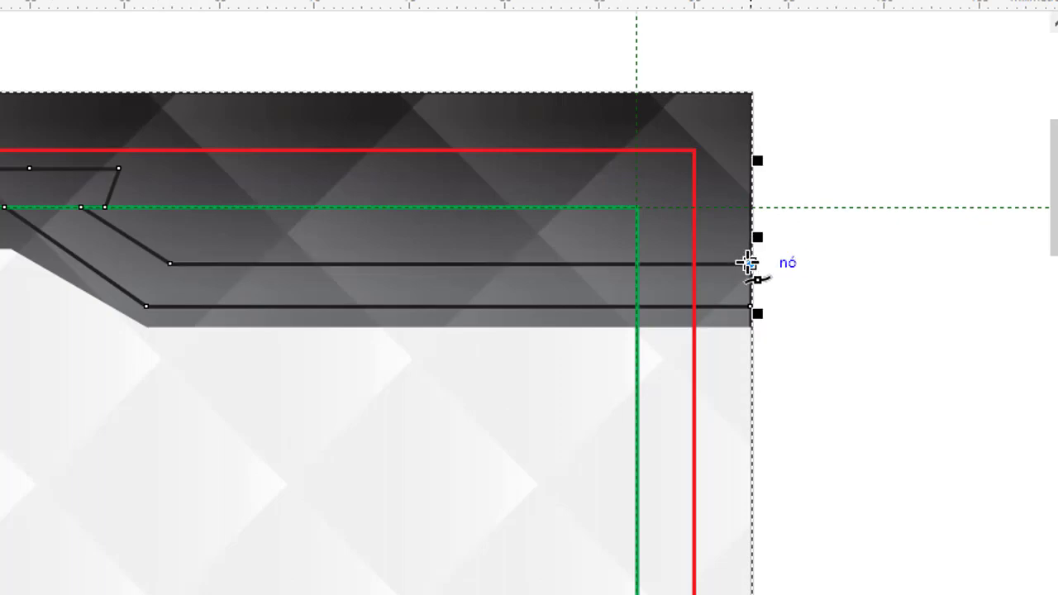
pyautogui.scroll(5, 749, 265)
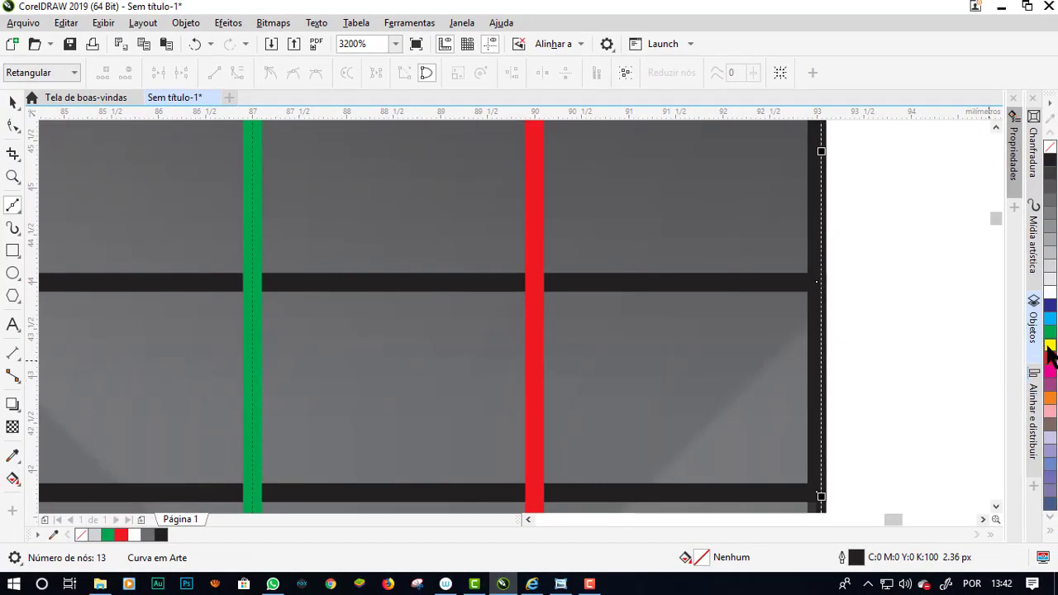
pyautogui.click(1050, 349)
# Step: Remove the yellow stepped stripe's outline and deselect it
pyautogui.scroll(-6, 780, 267)
pyautogui.scroll(-2, 772, 279)
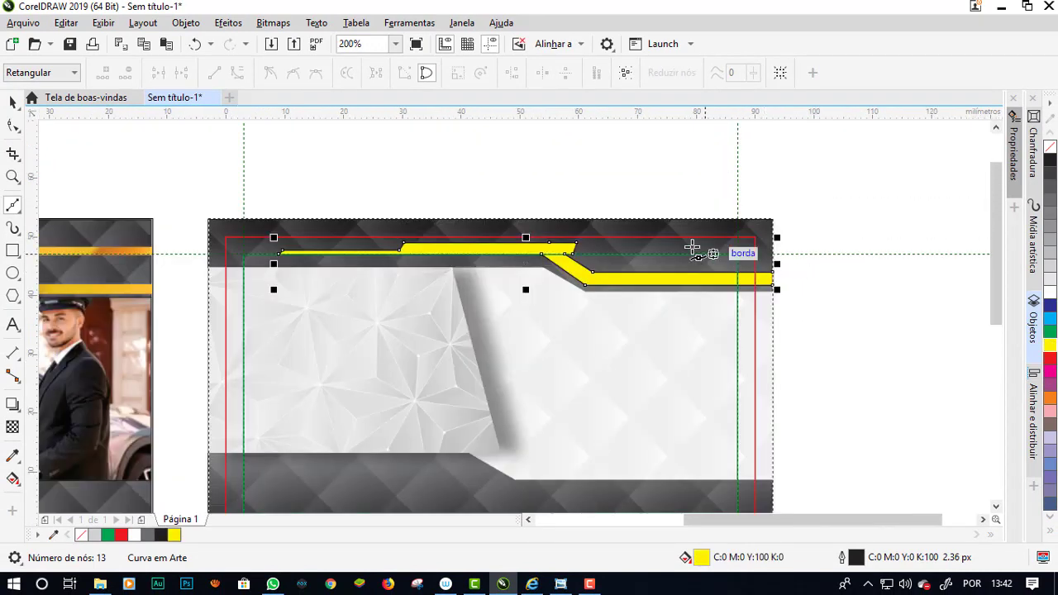
pyautogui.rightClick(1051, 147)
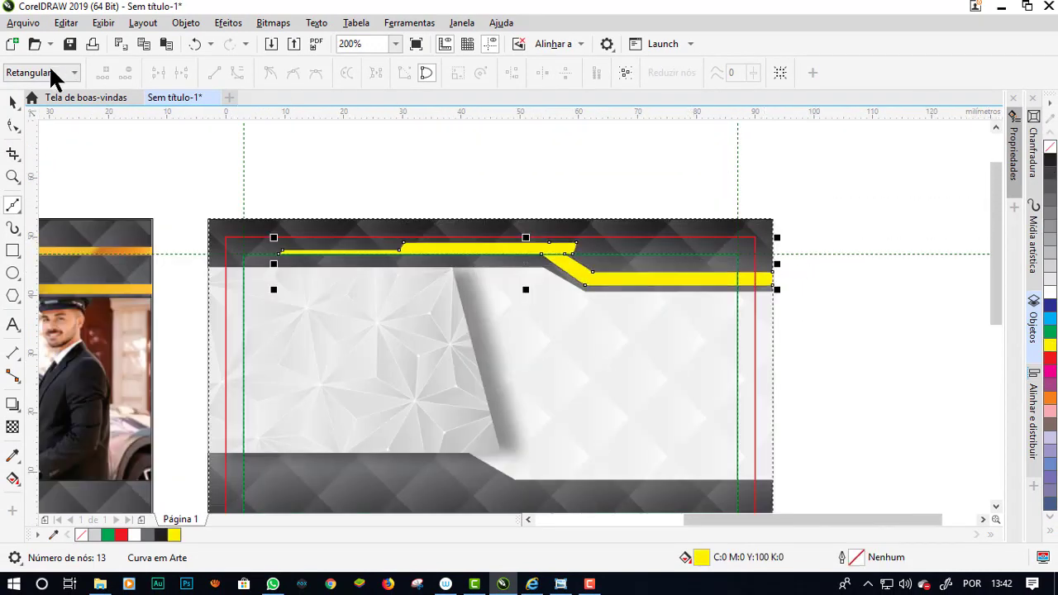
pyautogui.click(13, 101)
pyautogui.click(819, 201)
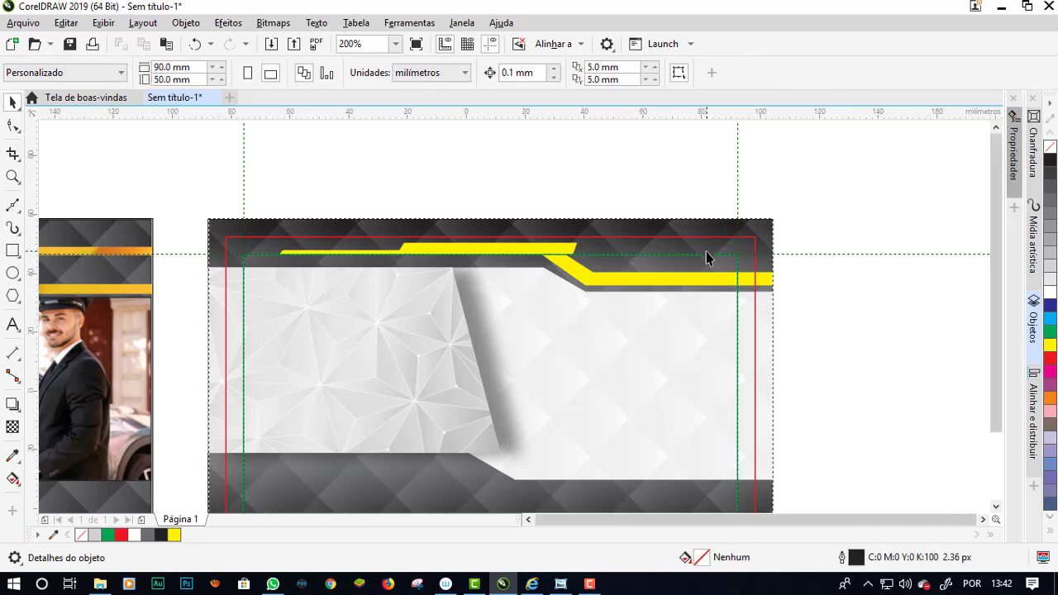
pyautogui.scroll(-1, 706, 251)
pyautogui.scroll(3, 386, 252)
pyautogui.scroll(-1, 244, 259)
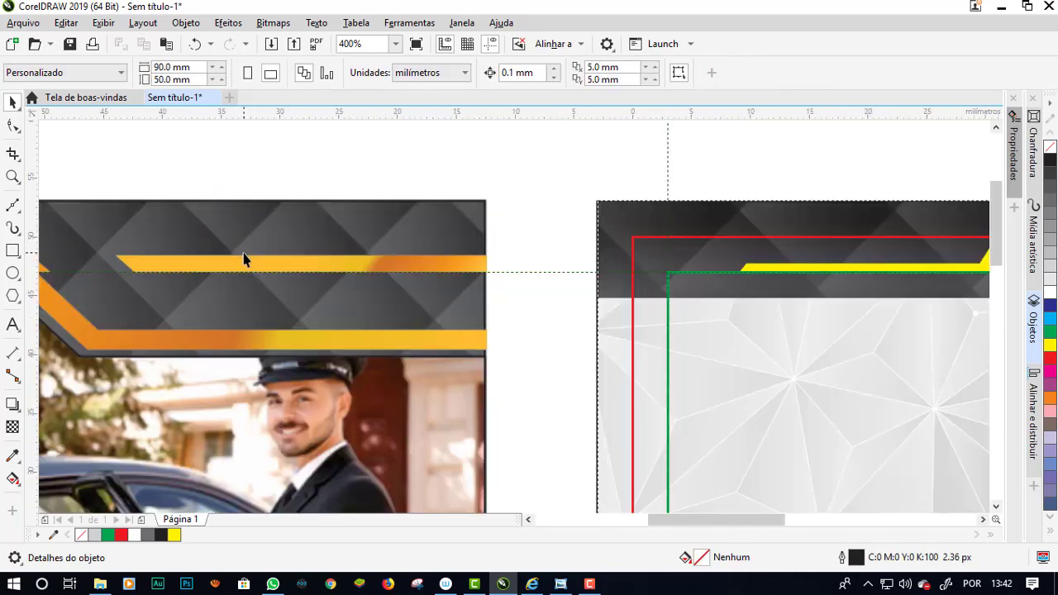
pyautogui.scroll(-1, 348, 262)
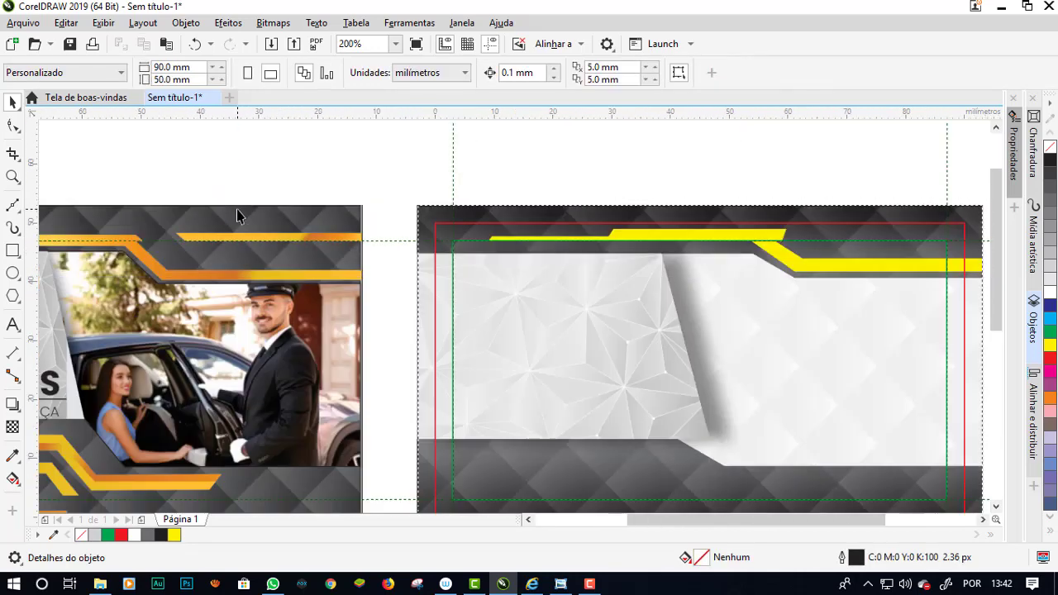
# Step: Draw a thin bar across the top band to the right edge and convert it to curves
pyautogui.click(12, 252)
pyautogui.scroll(-1, 216, 240)
pyautogui.scroll(2, 558, 236)
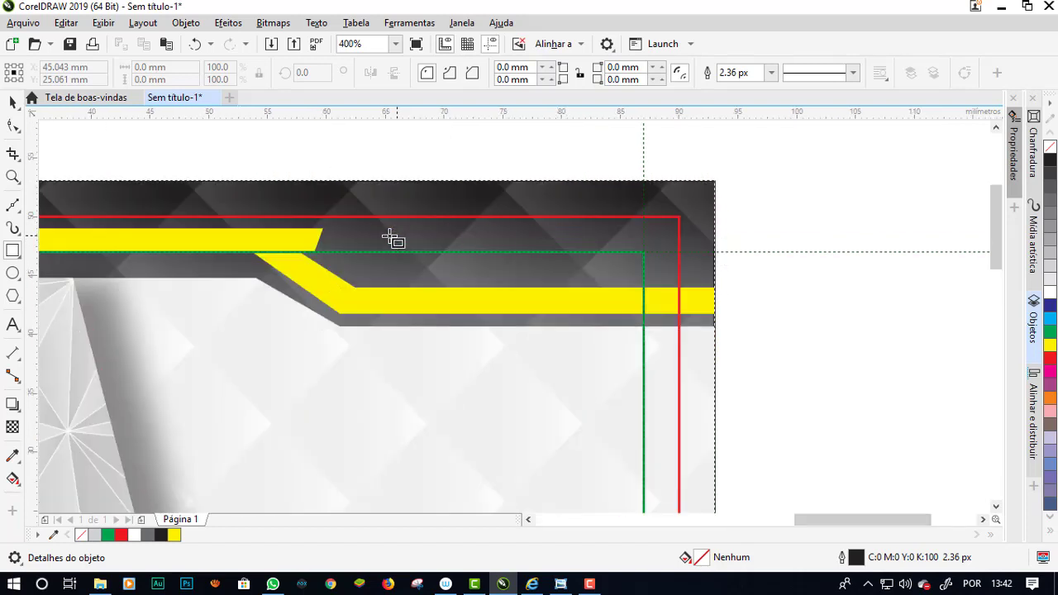
pyautogui.moveTo(352, 231); pyautogui.dragTo(713, 251)
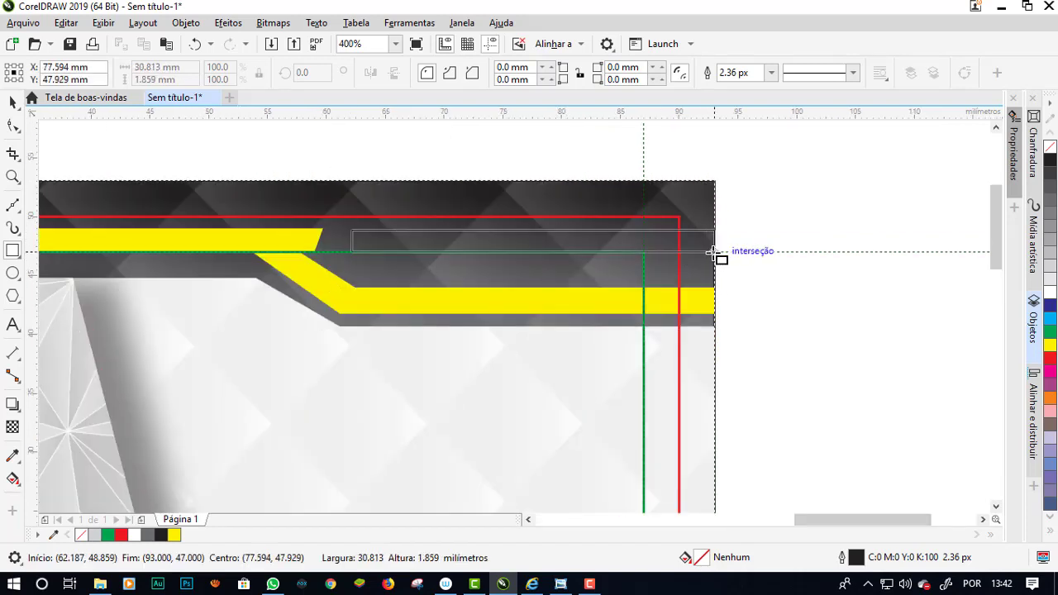
pyautogui.scroll(2, 351, 229)
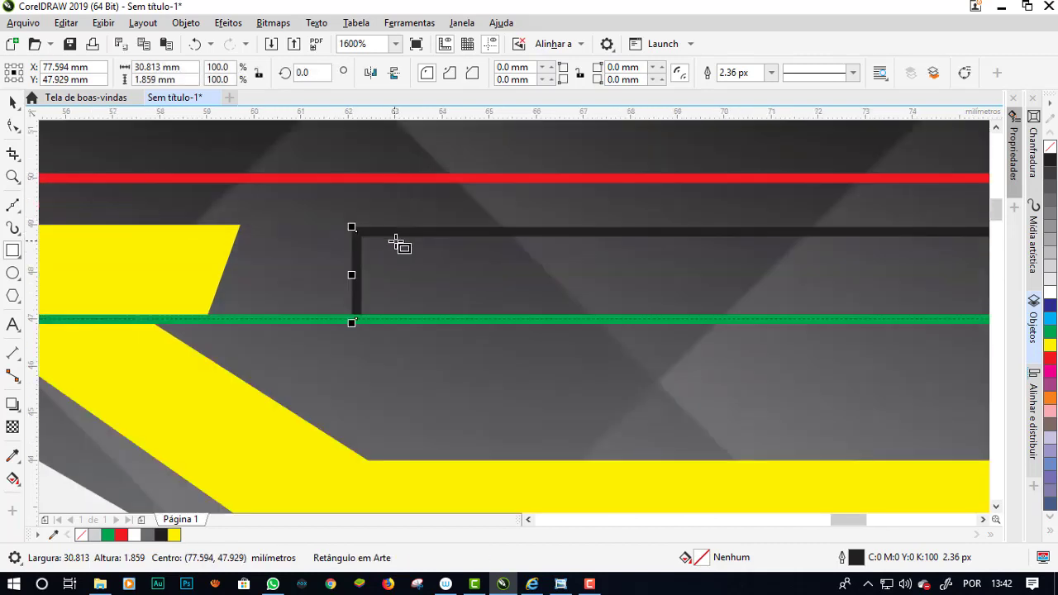
pyautogui.rightClick(397, 244)
pyautogui.click(467, 142)
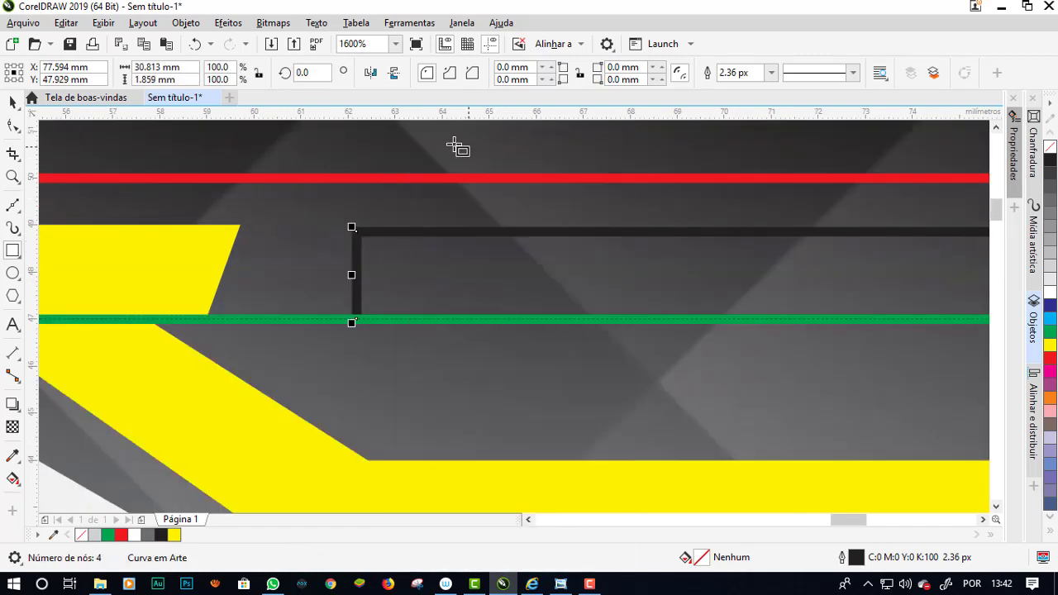
# Step: Slant the new bar's left end and angle the first stripe's end to match
pyautogui.click(13, 126)
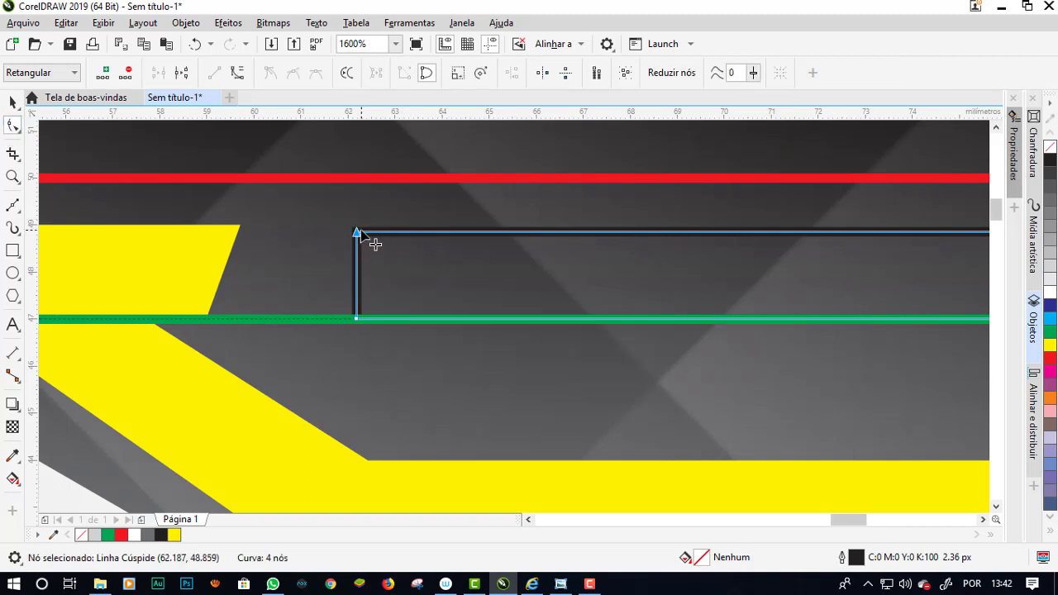
pyautogui.moveTo(355, 233); pyautogui.dragTo(430, 234)
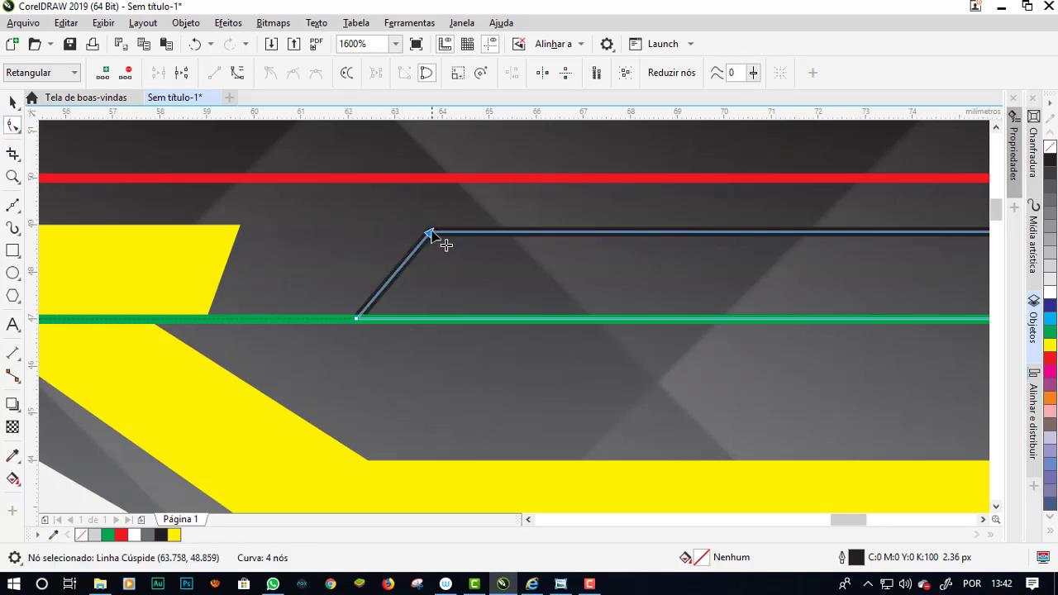
pyautogui.click(236, 240)
pyautogui.moveTo(241, 227); pyautogui.dragTo(280, 225)
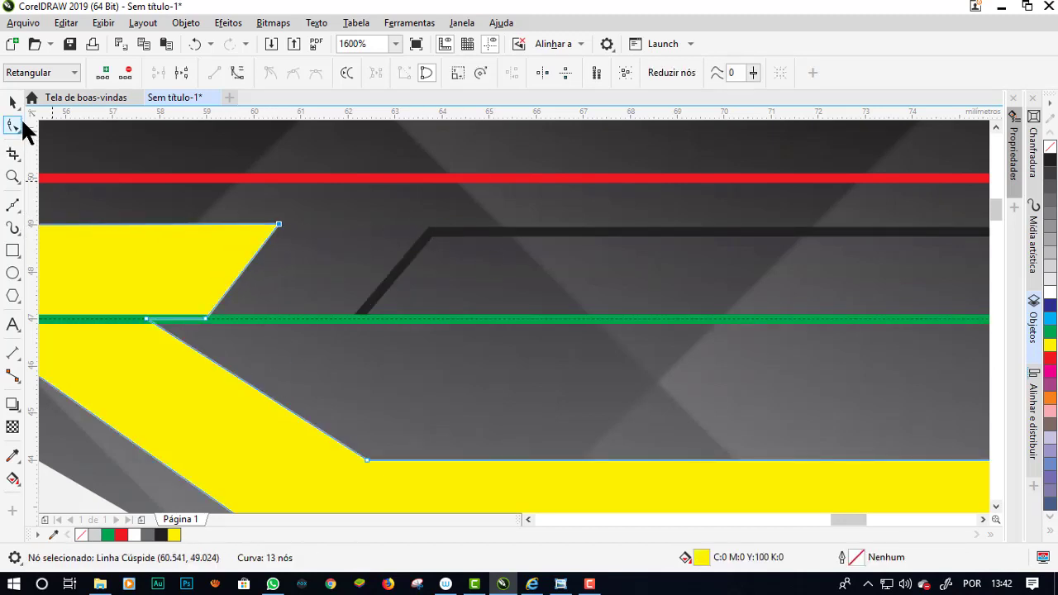
# Step: Fill the new slanted bar yellow
pyautogui.click(13, 101)
pyautogui.click(88, 103)
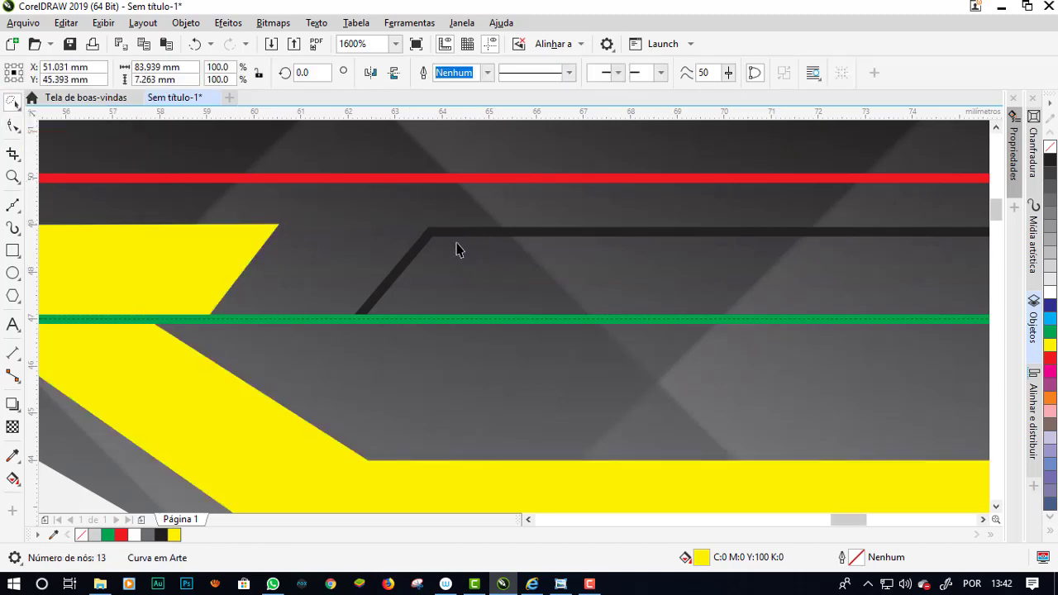
pyautogui.click(173, 534)
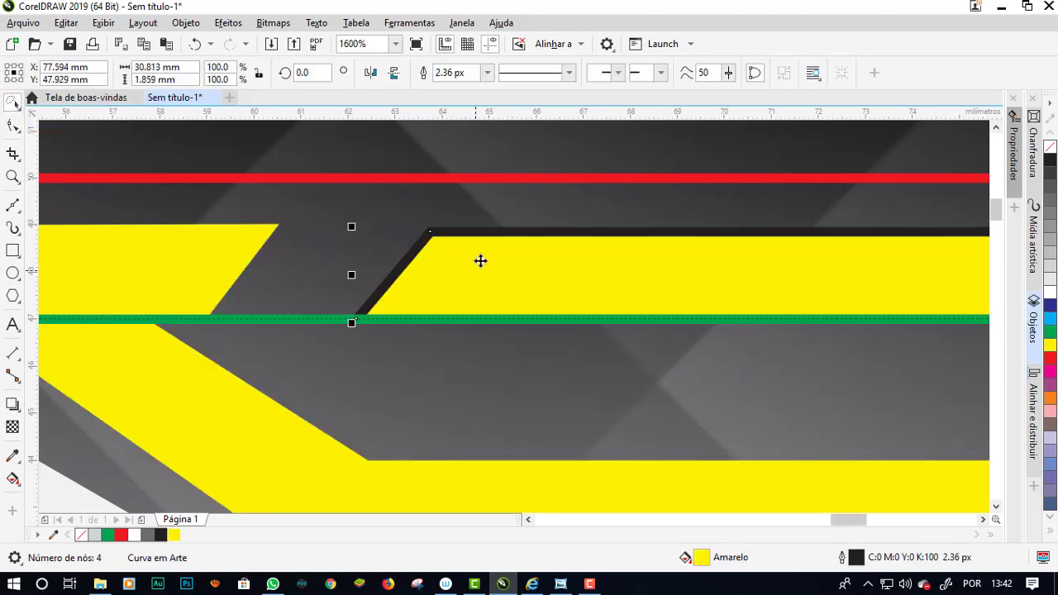
pyautogui.scroll(-3, 480, 256)
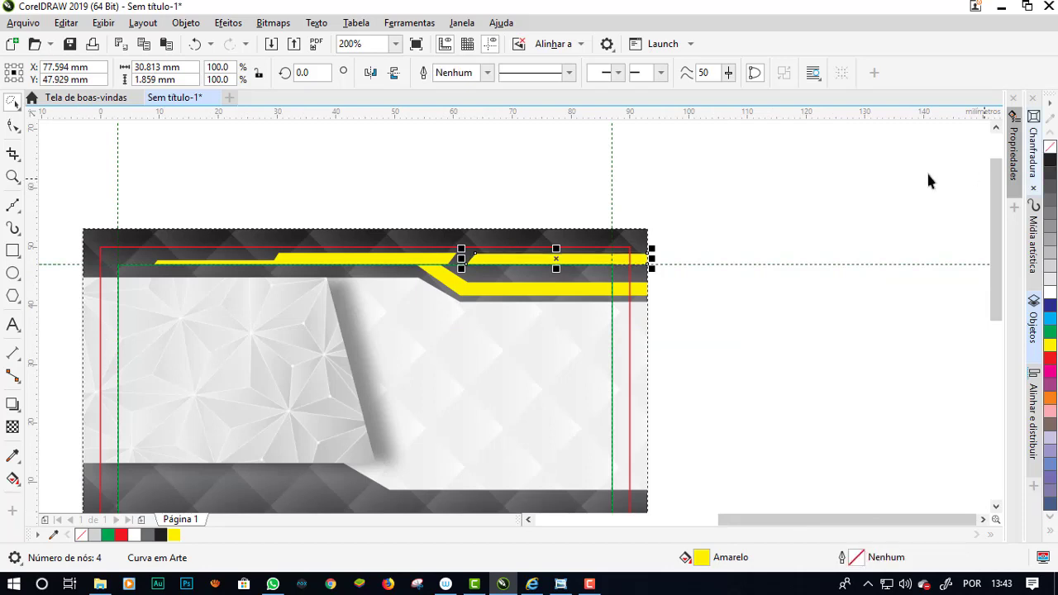
pyautogui.click(794, 169)
pyautogui.scroll(-1, 468, 220)
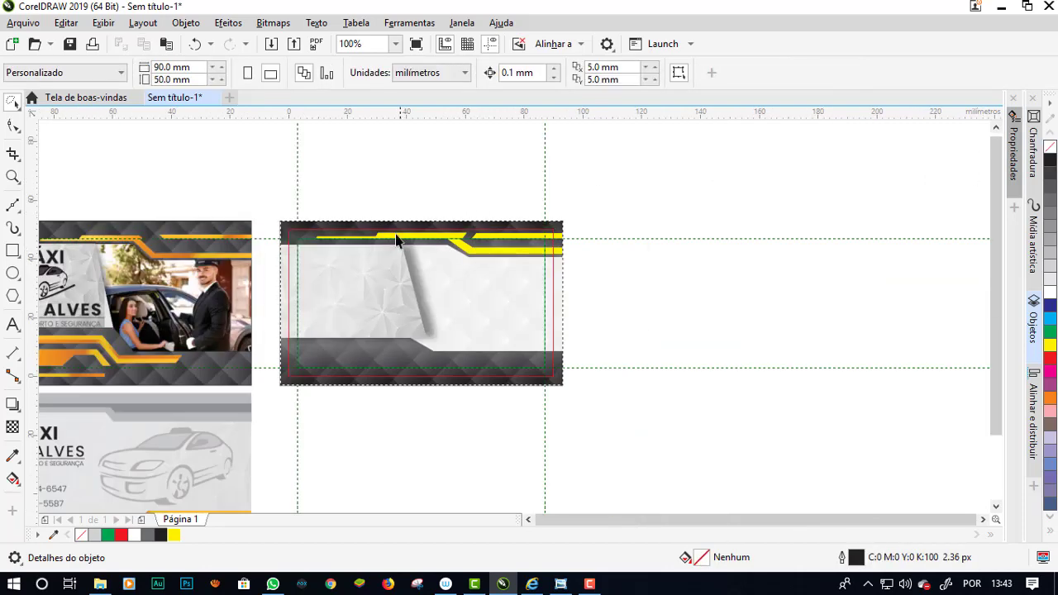
pyautogui.scroll(-1, 381, 239)
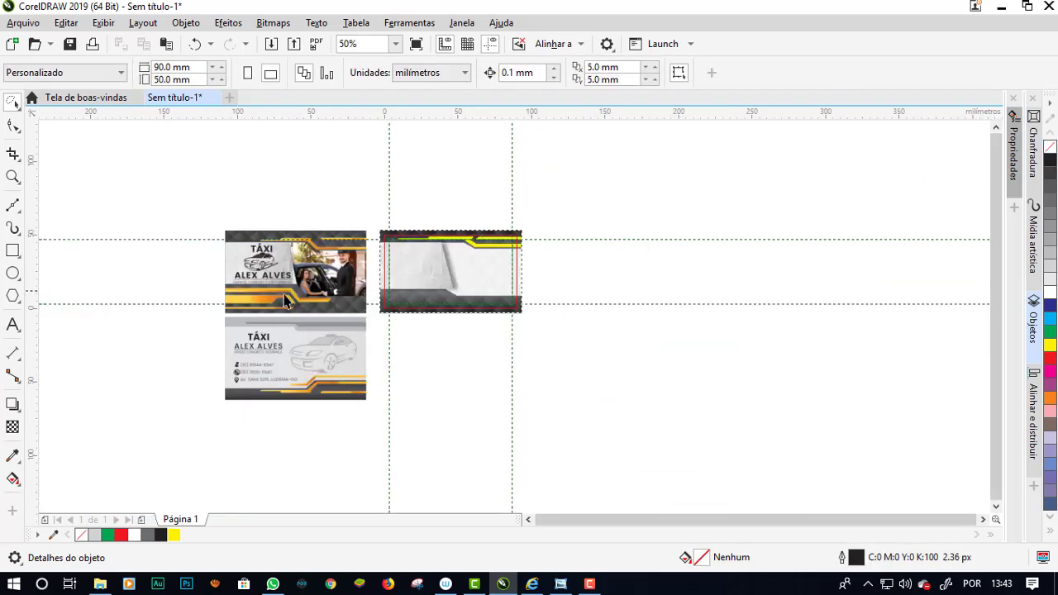
pyautogui.scroll(1, 285, 301)
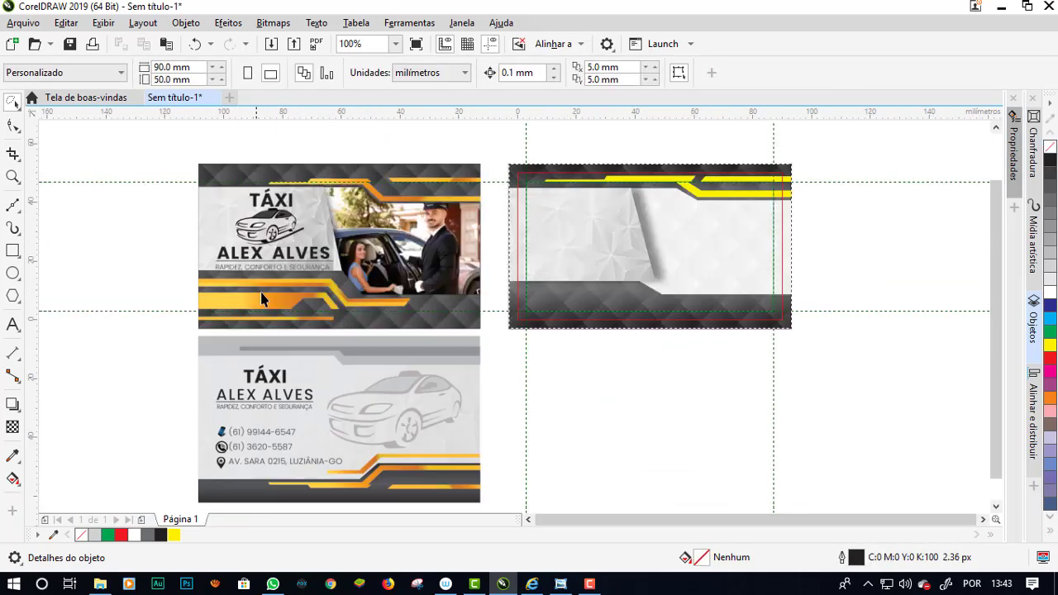
pyautogui.click(12, 176)
pyautogui.moveTo(189, 248); pyautogui.dragTo(808, 343)
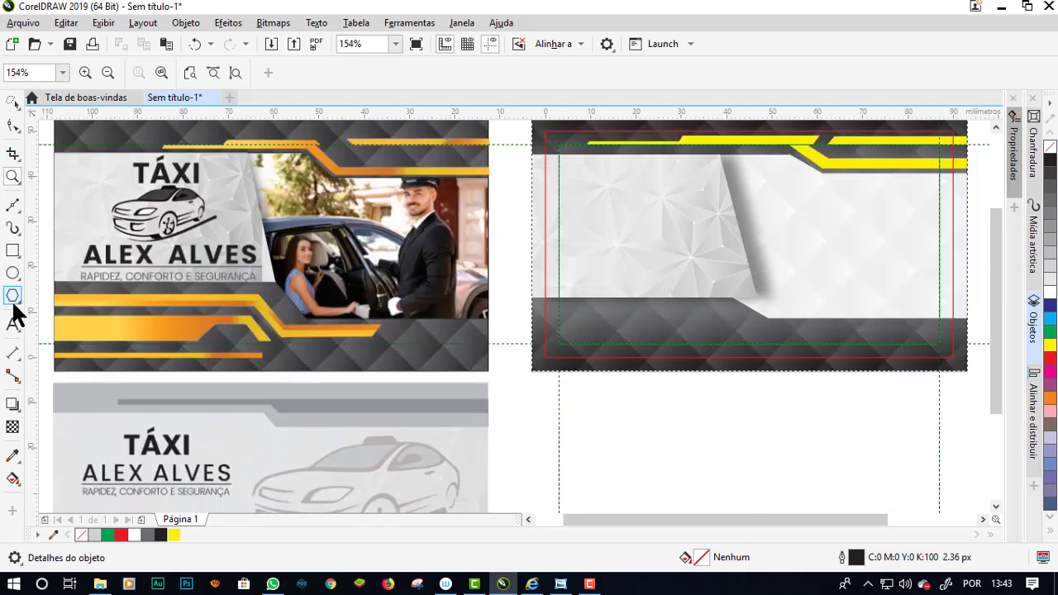
pyautogui.click(13, 206)
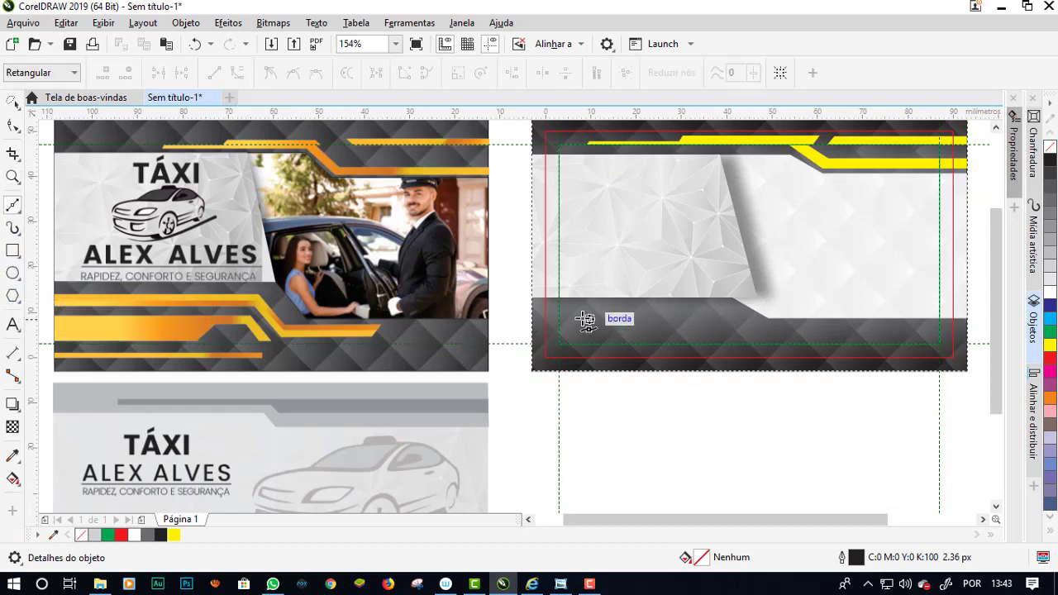
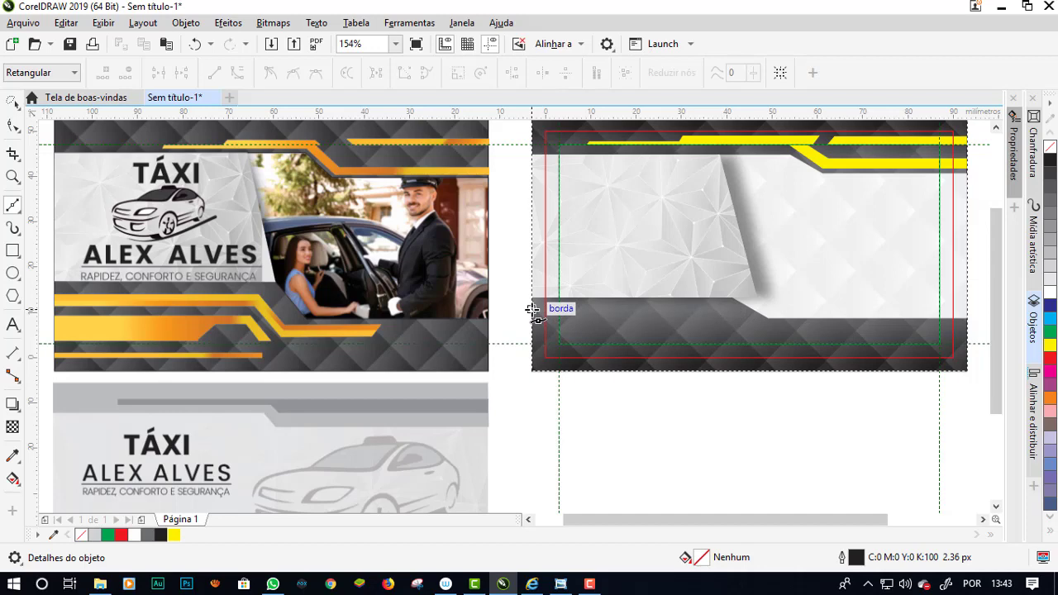
# Step: With the Bézier tool, trace the stripe's upper edge along the band's bend to its right end
pyautogui.moveTo(533, 311); pyautogui.dragTo(725, 310)
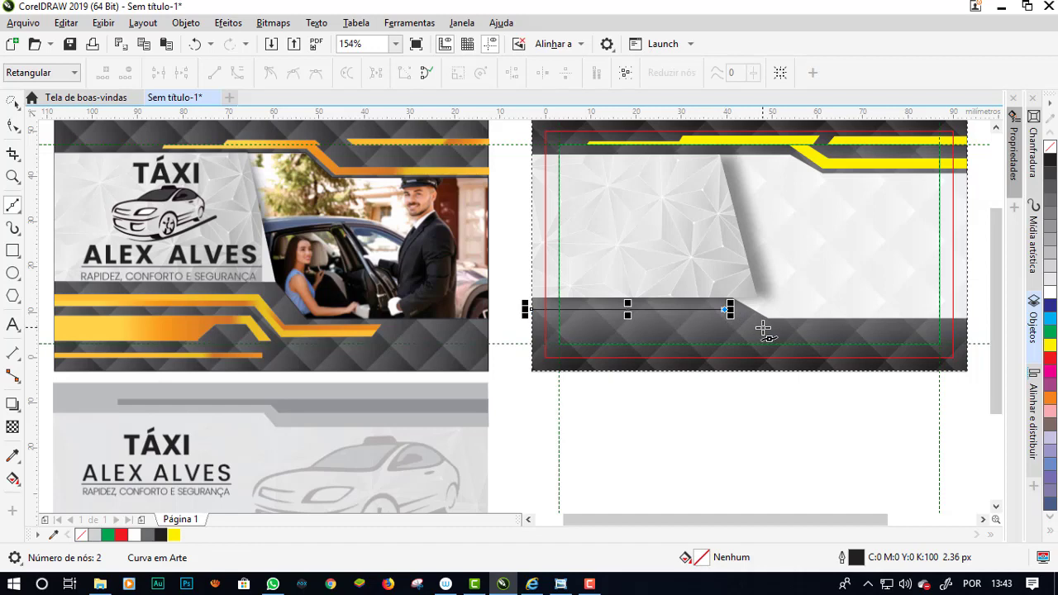
pyautogui.click(764, 328)
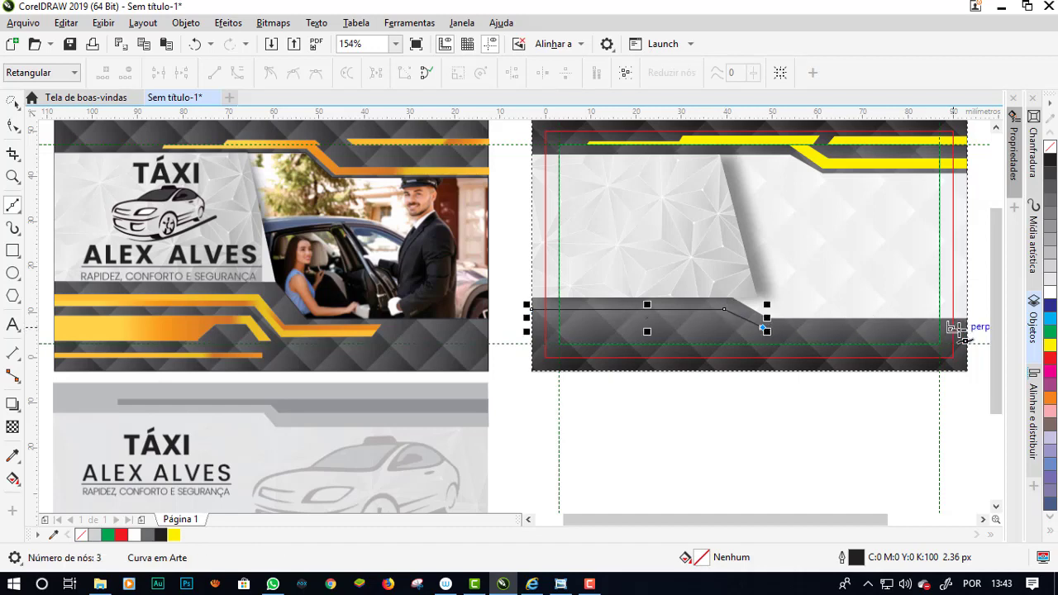
pyautogui.click(867, 328)
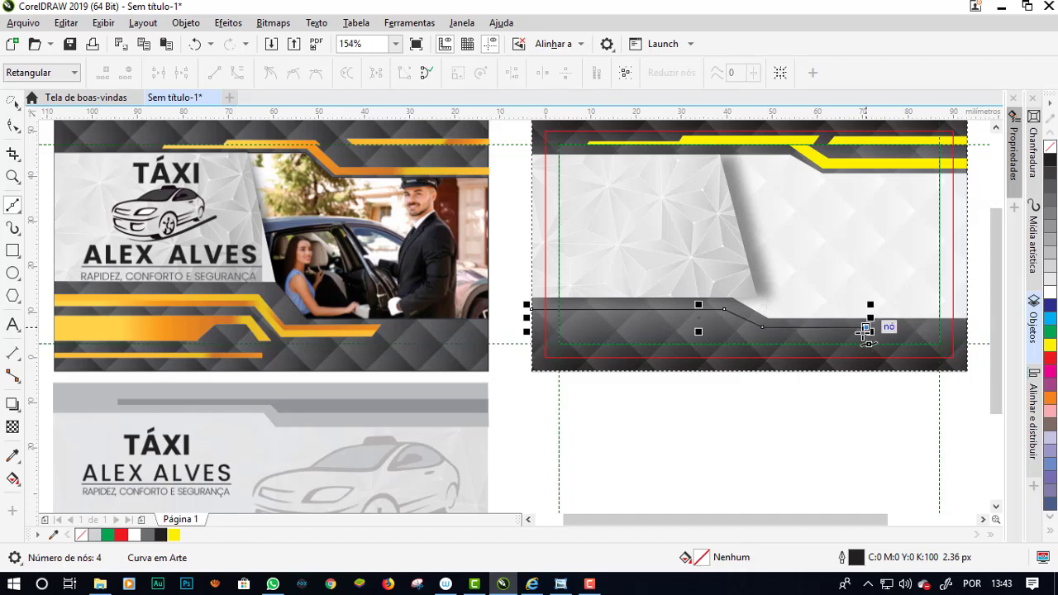
pyautogui.scroll(5, 866, 328)
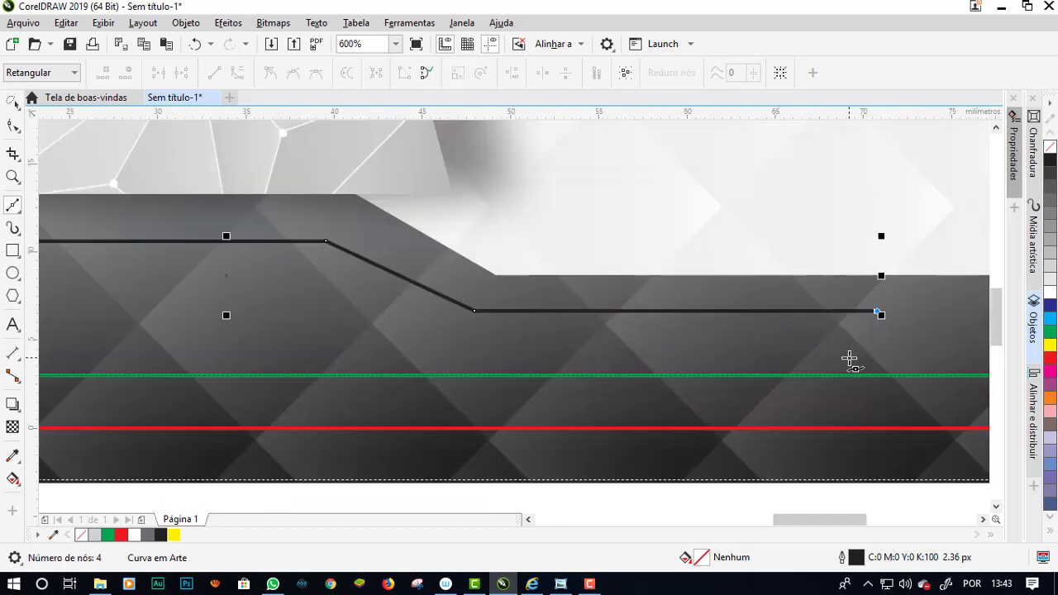
pyautogui.click(850, 359)
pyautogui.scroll(-5, 851, 358)
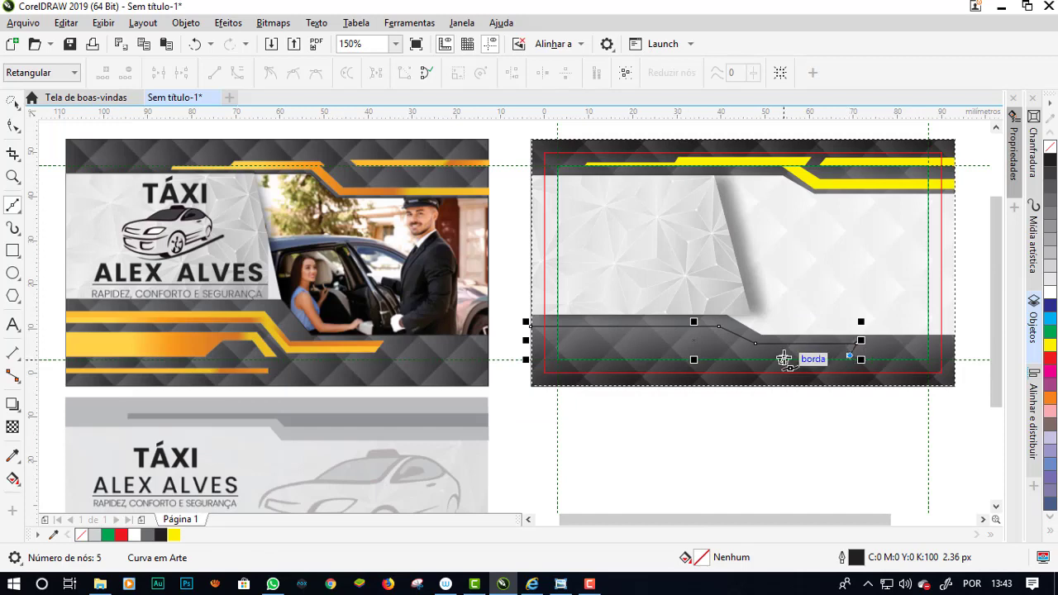
pyautogui.scroll(2, 784, 358)
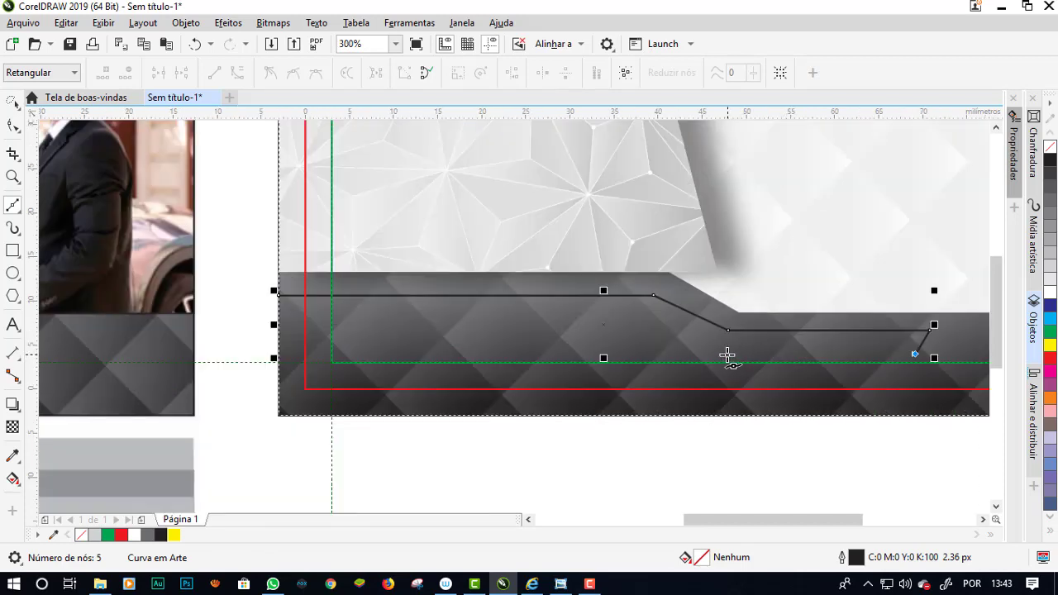
pyautogui.click(726, 355)
# Step: Bring the lower edge back up the diagonal and close the stepped shape at the card's left edge
pyautogui.scroll(-4, 803, 338)
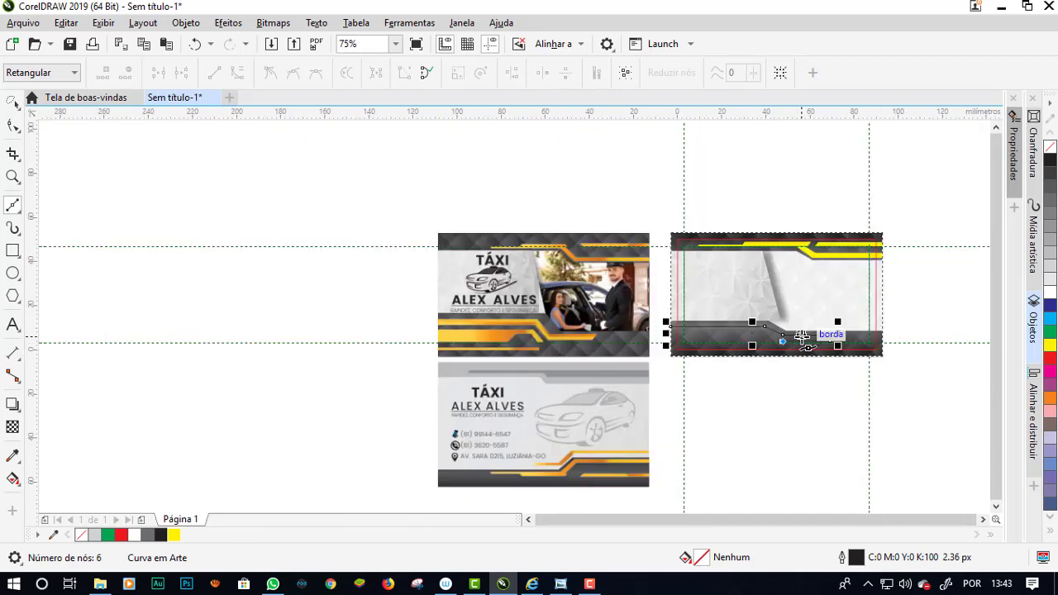
pyautogui.scroll(2, 765, 339)
pyautogui.scroll(2, 777, 339)
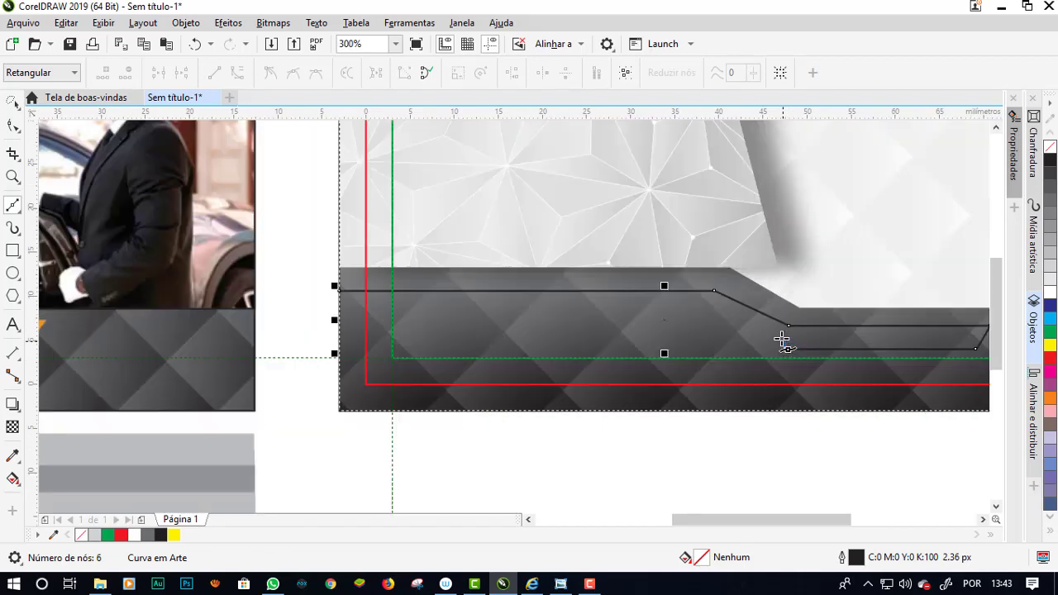
pyautogui.click(702, 310)
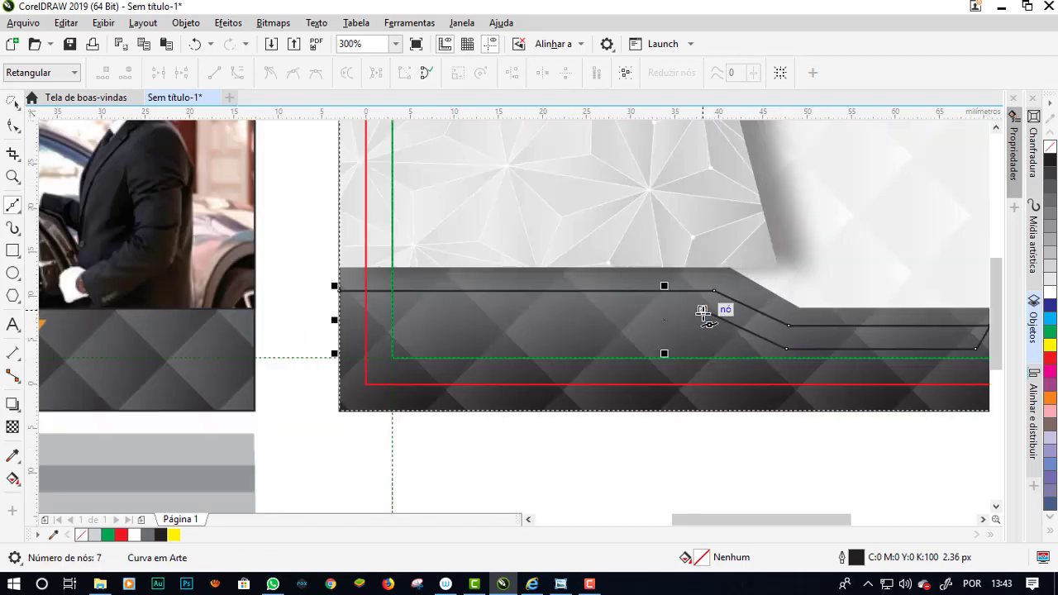
pyautogui.doubleClick(339, 318)
pyautogui.scroll(1, 341, 306)
pyautogui.scroll(1, 342, 290)
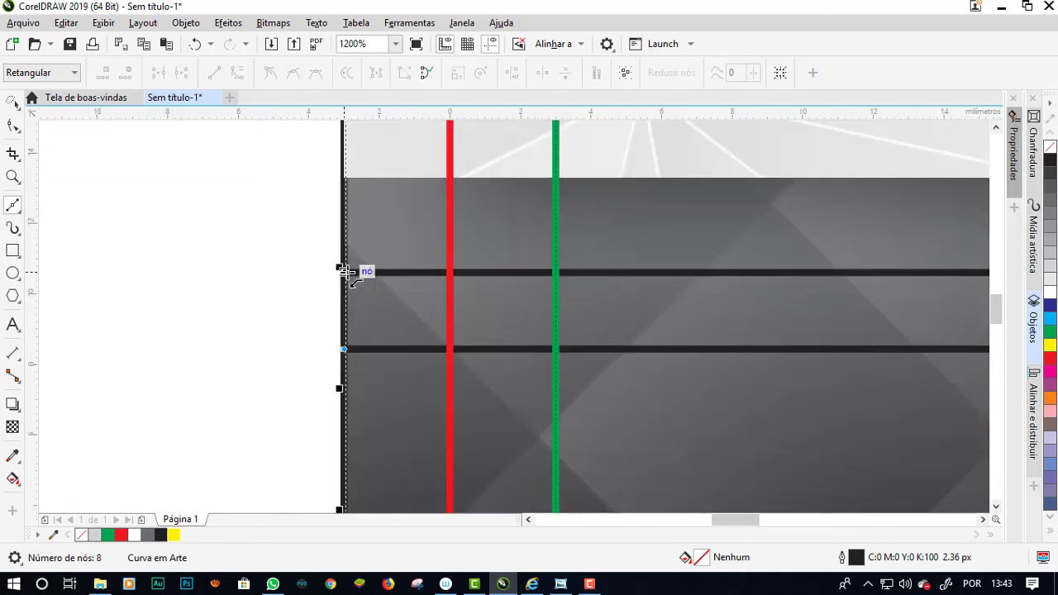
pyautogui.click(344, 271)
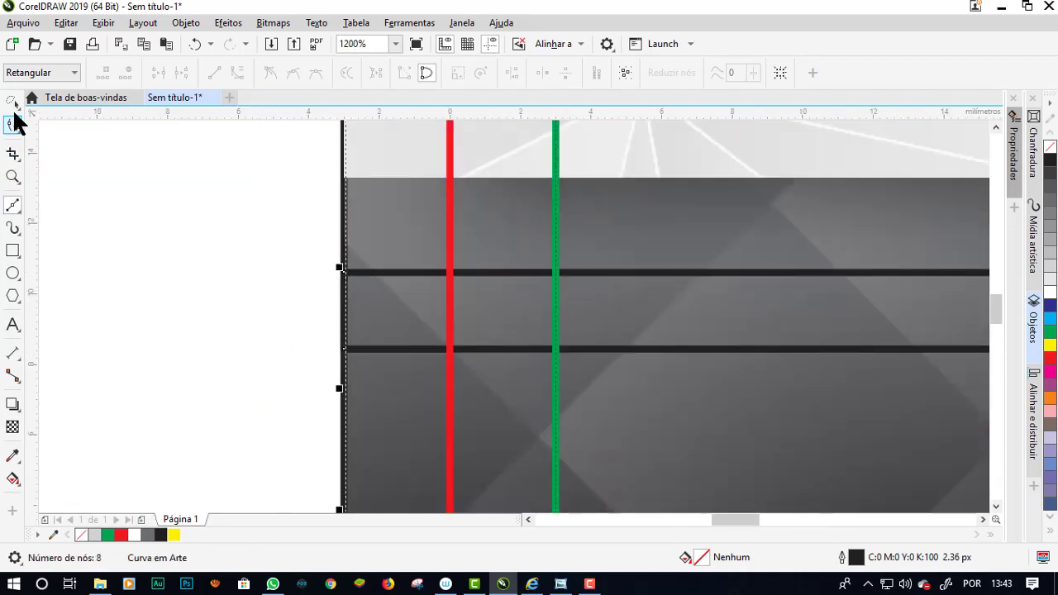
# Step: Fill the closed stripe shape with yellow and deselect it
pyautogui.click(63, 103)
pyautogui.click(174, 535)
pyautogui.scroll(-2, 581, 338)
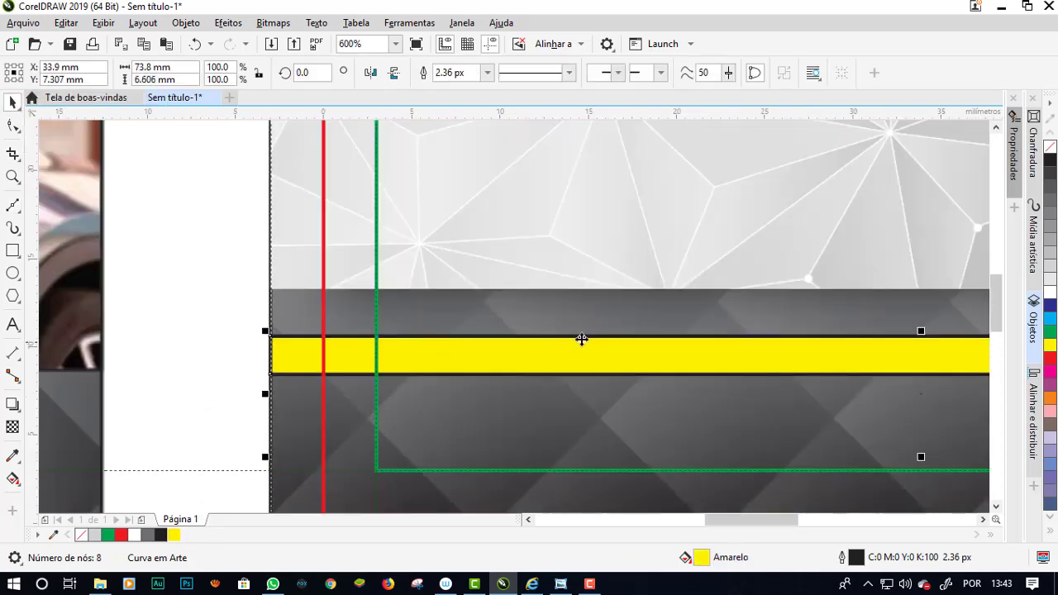
pyautogui.scroll(-4, 516, 335)
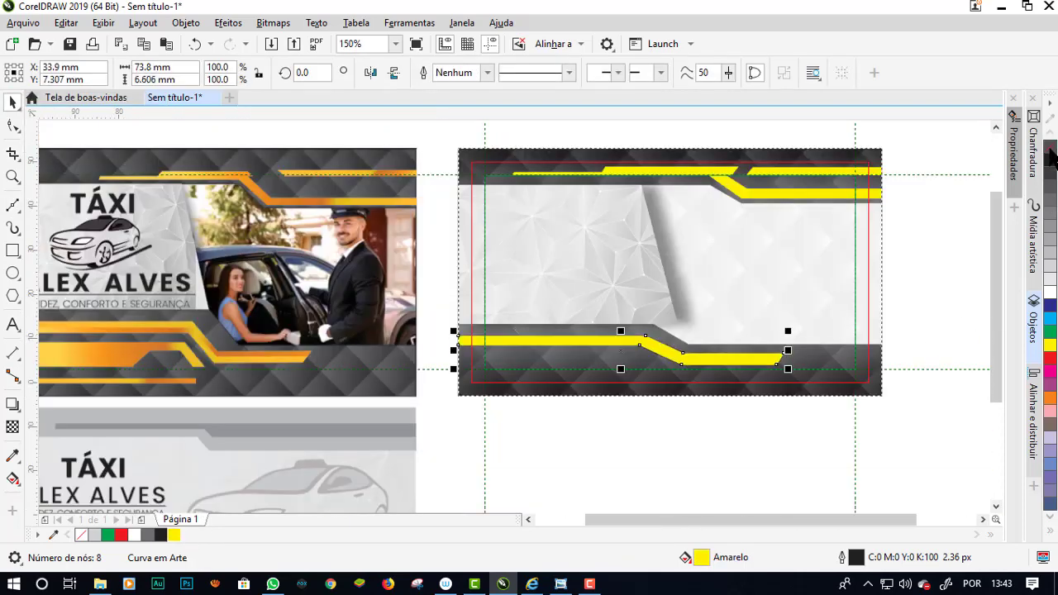
pyautogui.click(952, 257)
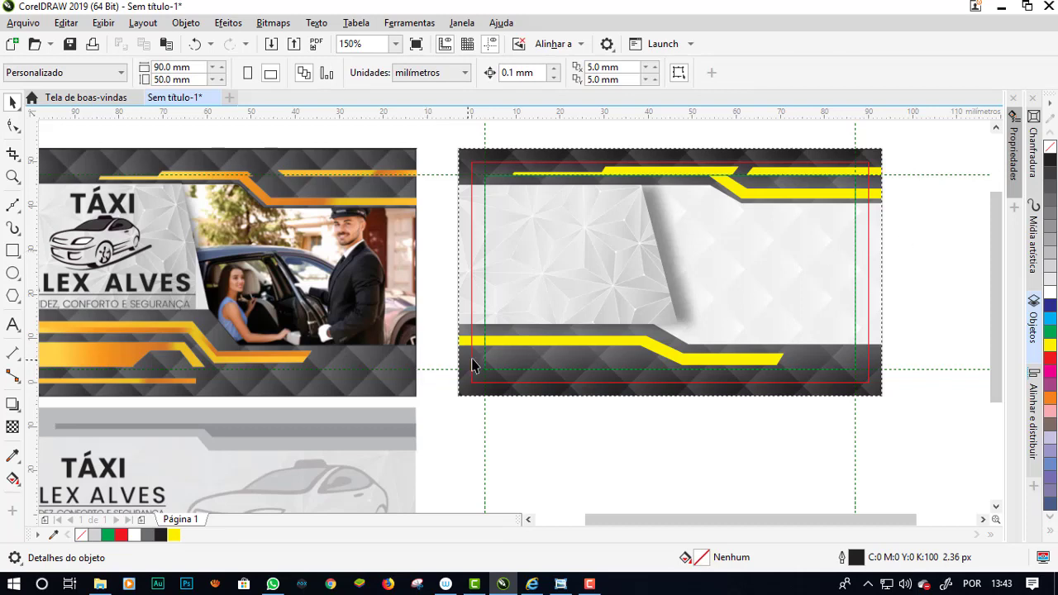
# Step: Trace a line through the middle of the yellow stripe, down its bend to the lower right corner
pyautogui.scroll(4, 478, 347)
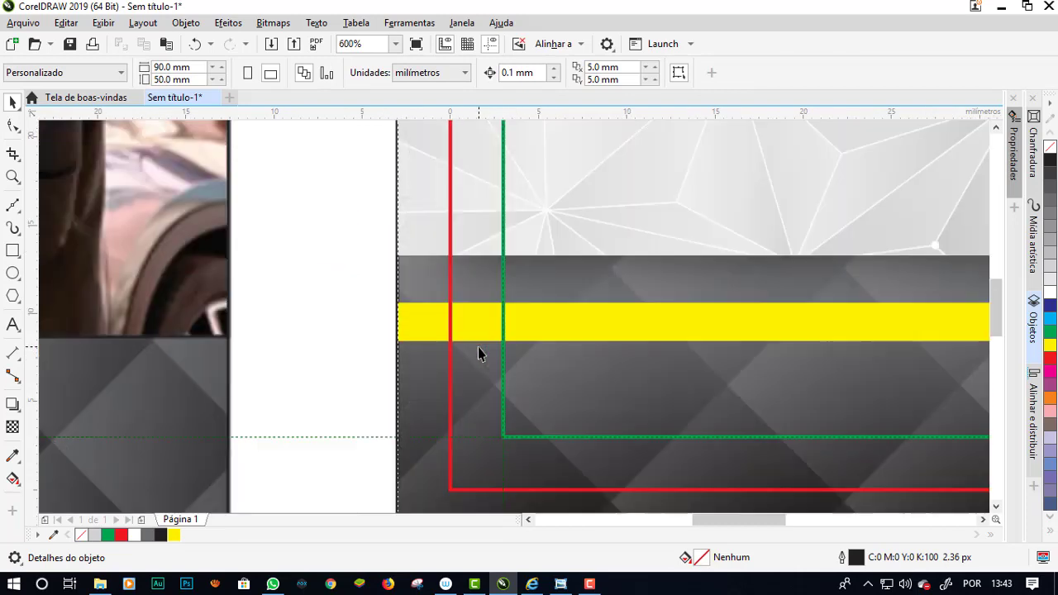
pyautogui.click(12, 206)
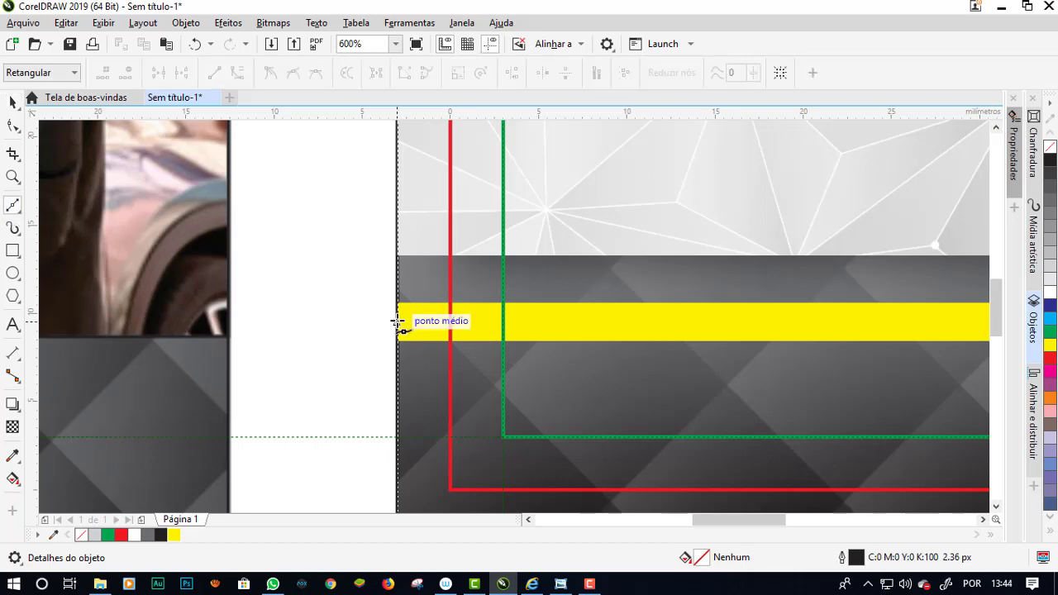
pyautogui.scroll(-4, 378, 324)
pyautogui.scroll(4, 521, 323)
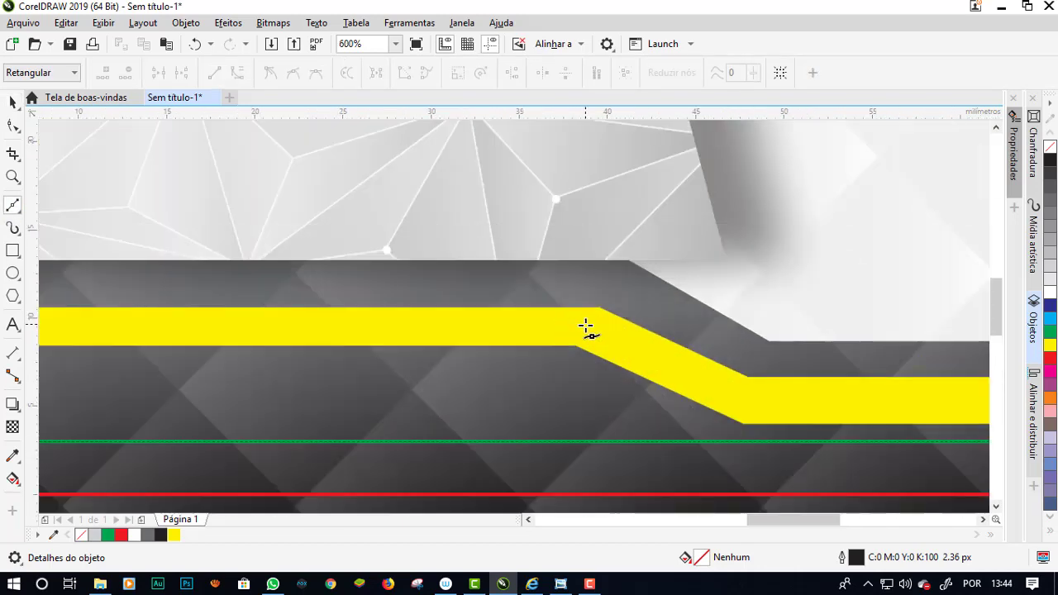
pyautogui.click(586, 327)
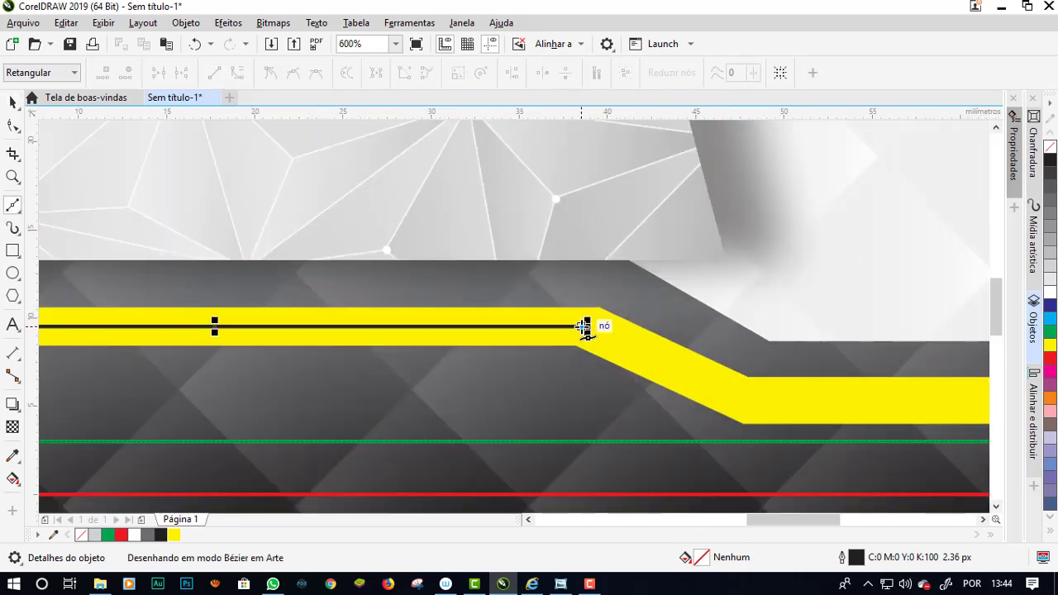
pyautogui.click(746, 402)
pyautogui.scroll(-2, 538, 342)
pyautogui.scroll(4, 836, 365)
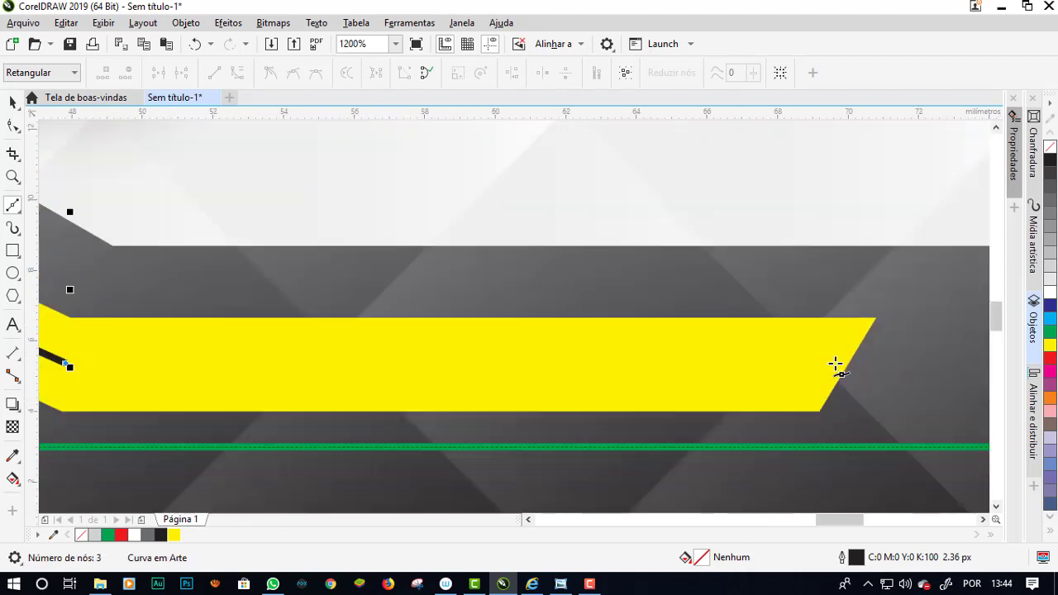
pyautogui.click(847, 364)
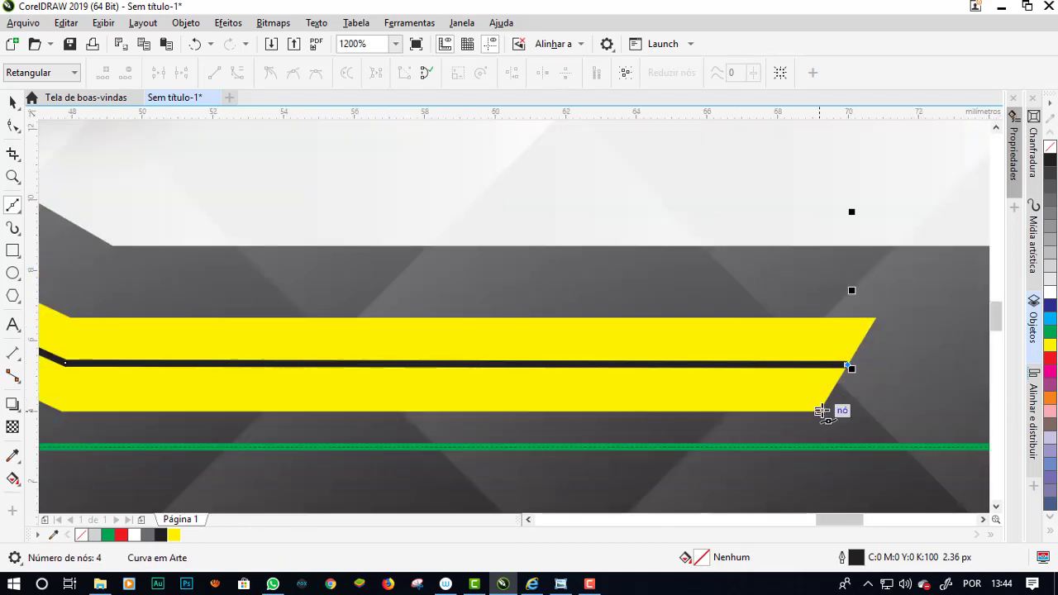
pyautogui.click(821, 411)
pyautogui.scroll(-1, 823, 405)
pyautogui.scroll(-2, 827, 397)
pyautogui.scroll(2, 708, 402)
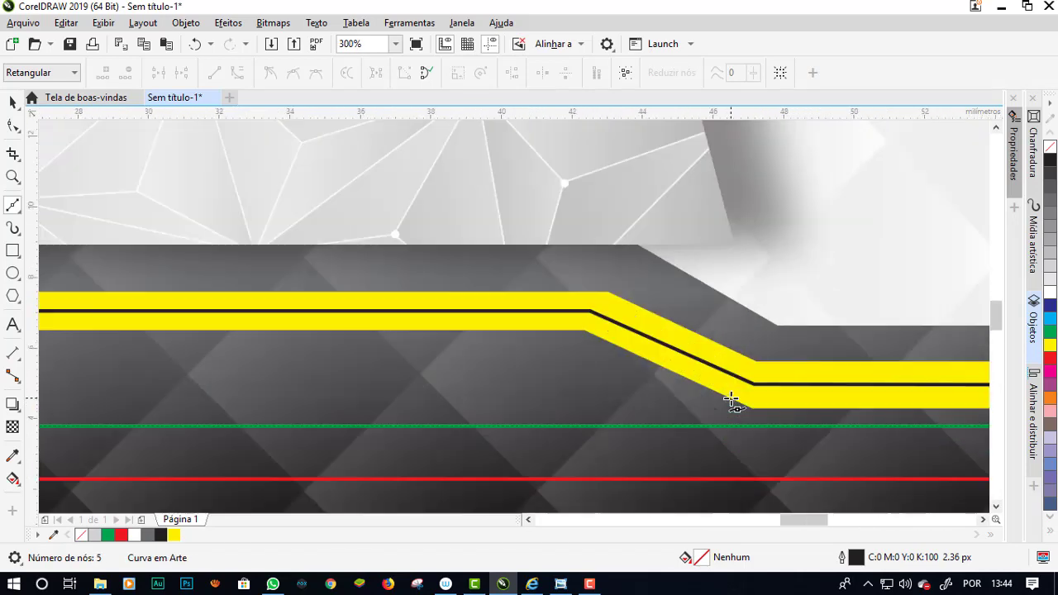
pyautogui.scroll(1, 733, 397)
# Step: Trace back along the stripe's lower edge to the left edge and close the lower-half shape
pyautogui.click(772, 419)
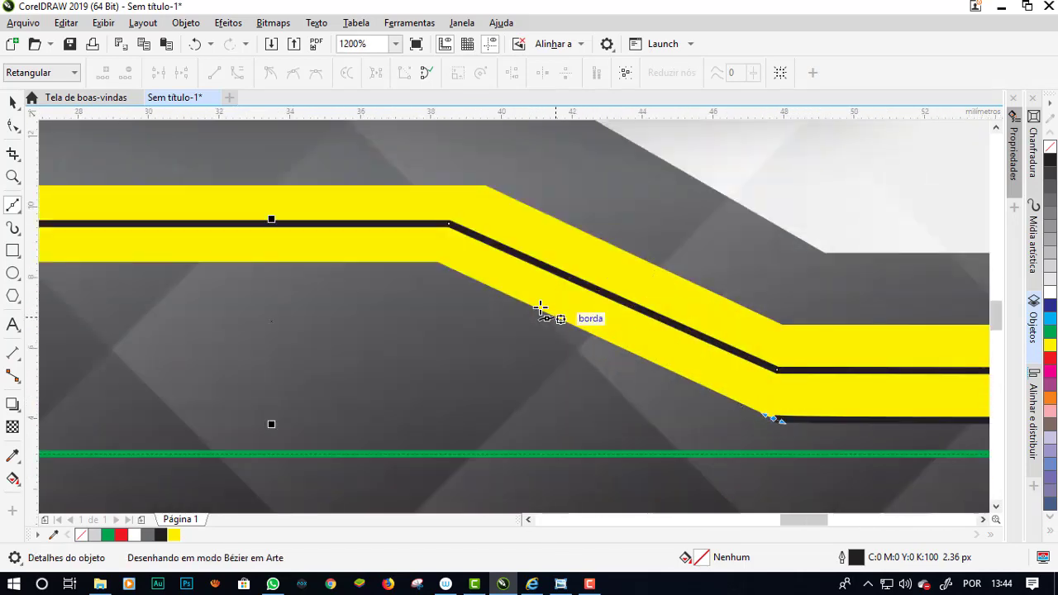
pyautogui.click(438, 263)
pyautogui.scroll(-3, 325, 276)
pyautogui.scroll(2, 328, 281)
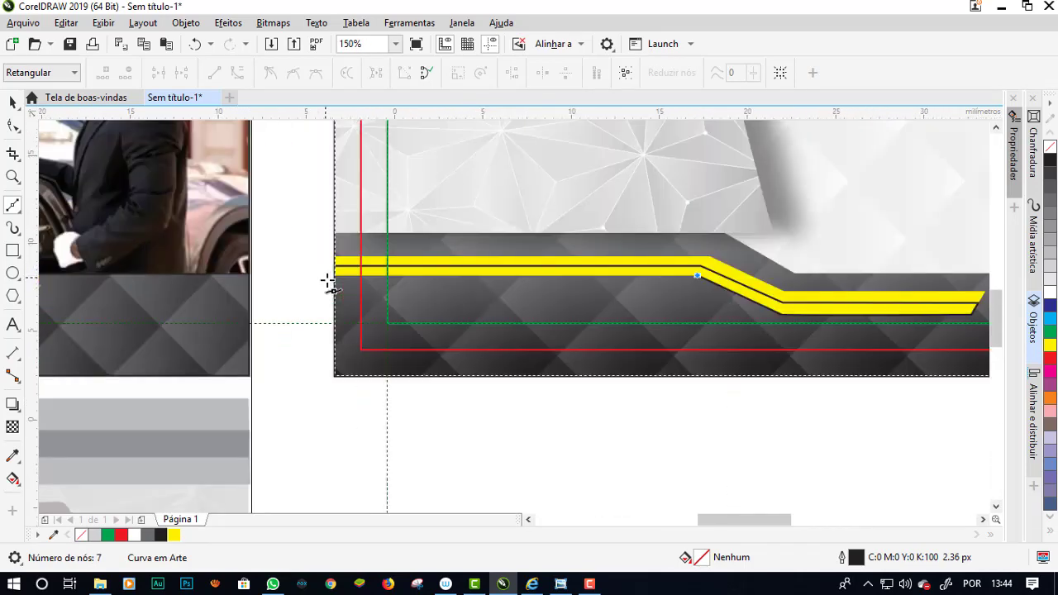
pyautogui.scroll(1, 361, 274)
pyautogui.click(358, 263)
pyautogui.click(358, 263)
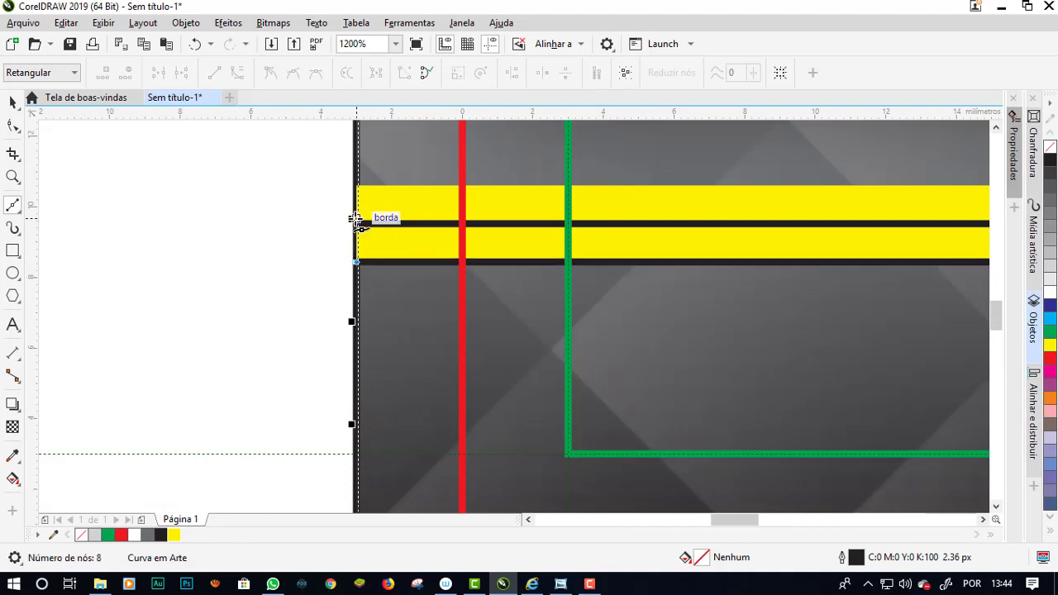
pyautogui.click(355, 217)
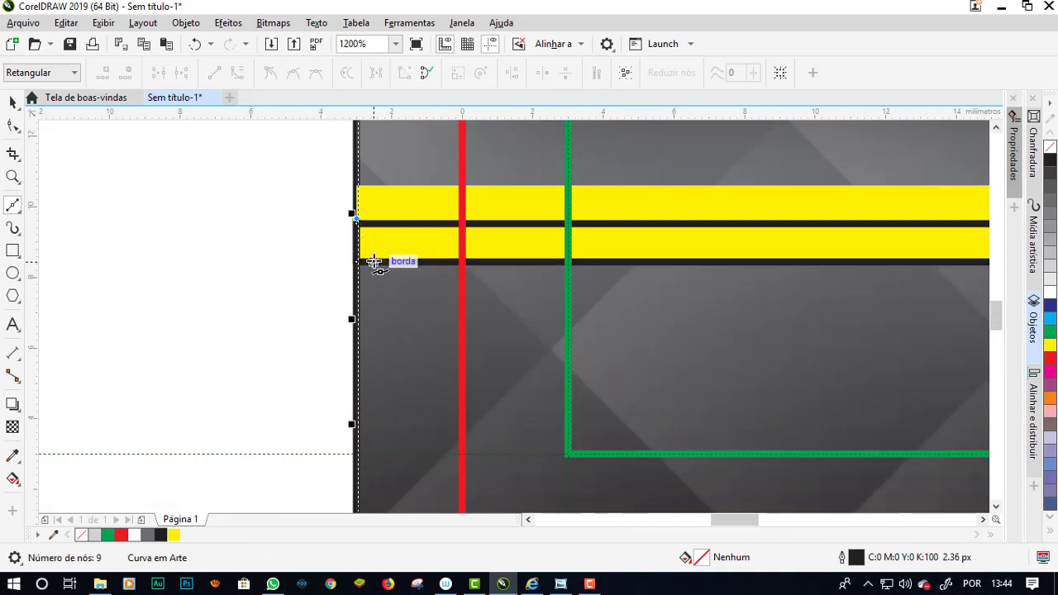
pyautogui.scroll(-2, 374, 263)
# Step: Fill the lower-half shape orange and remove its outline
pyautogui.click(1051, 399)
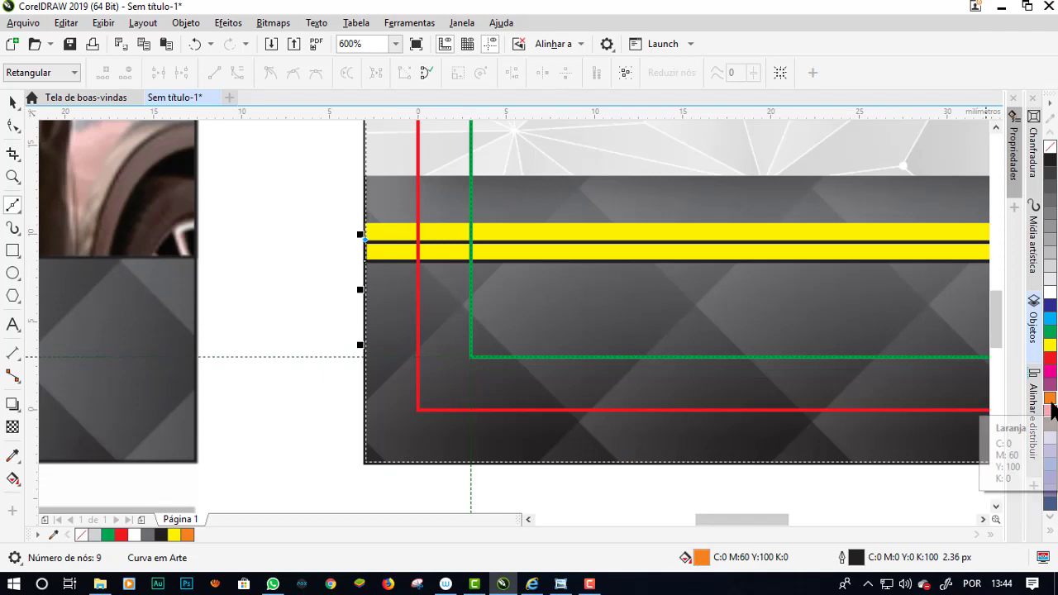
pyautogui.scroll(-2, 467, 267)
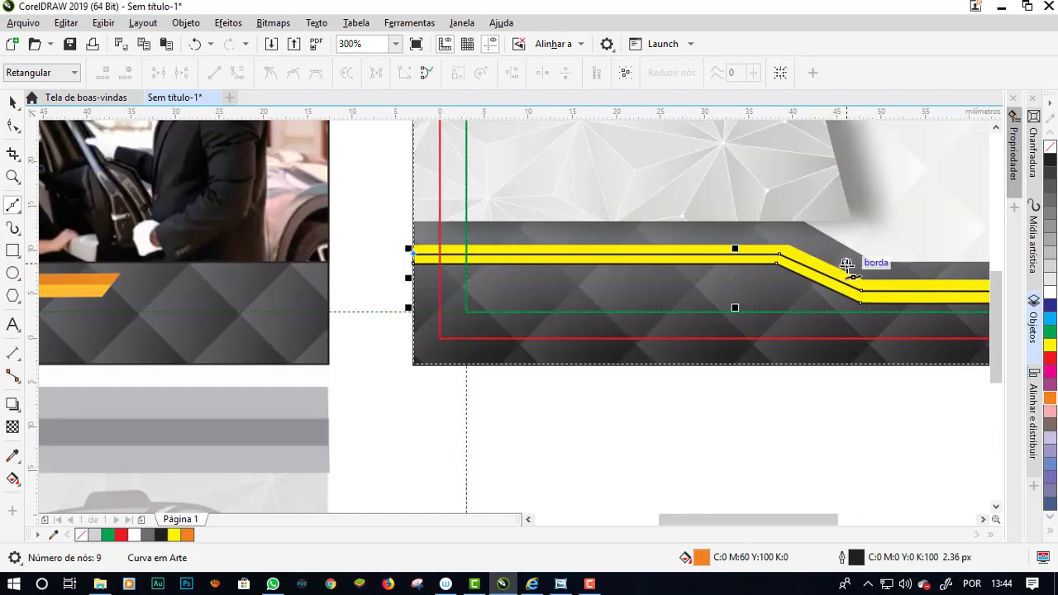
pyautogui.scroll(2, 802, 243)
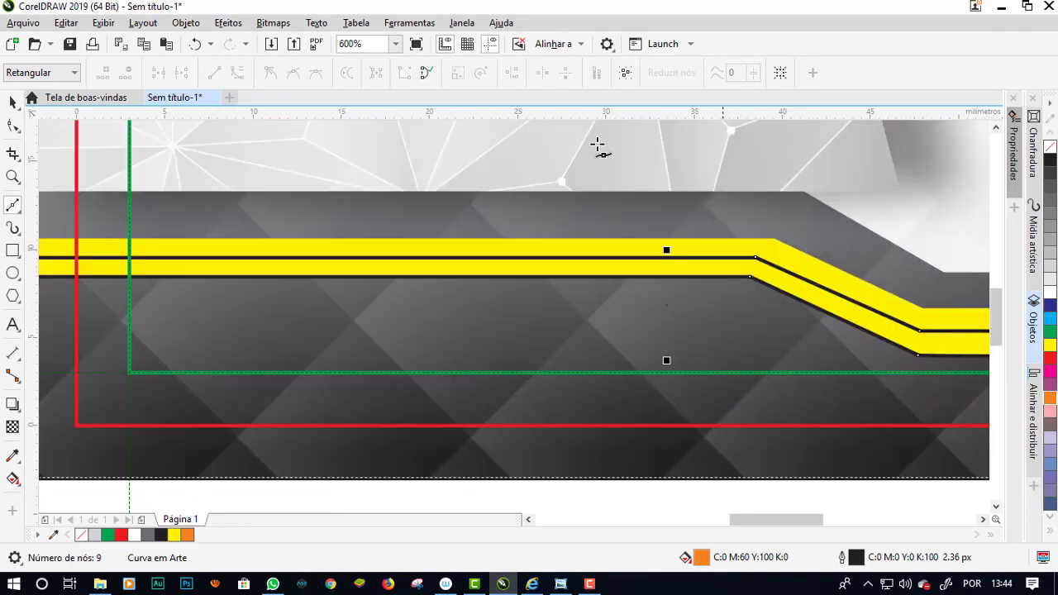
pyautogui.click(427, 74)
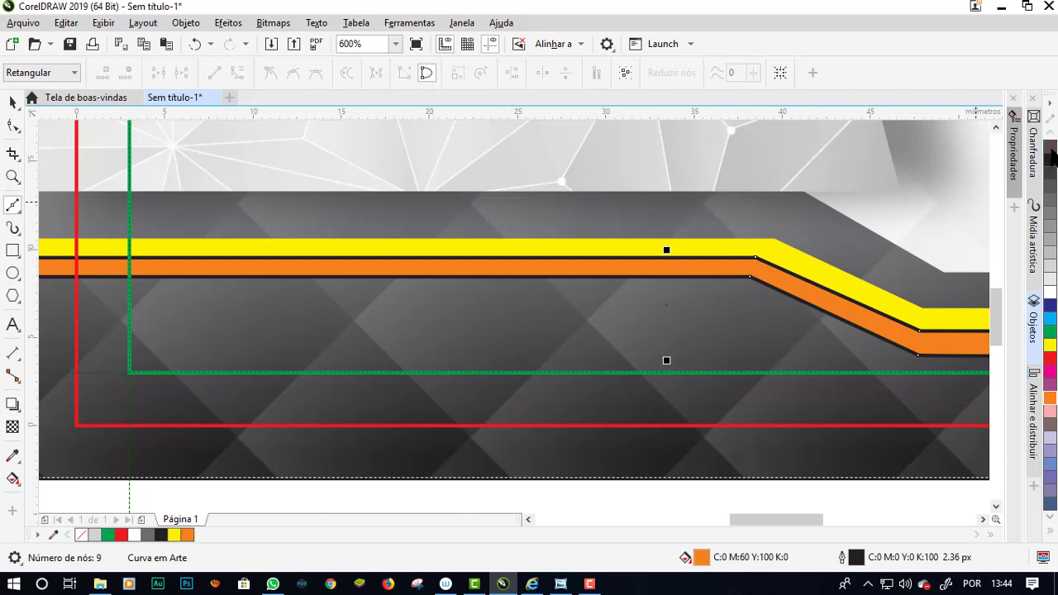
pyautogui.rightClick(1050, 147)
pyautogui.scroll(-2, 579, 272)
pyautogui.scroll(-2, 568, 273)
pyautogui.scroll(2, 580, 272)
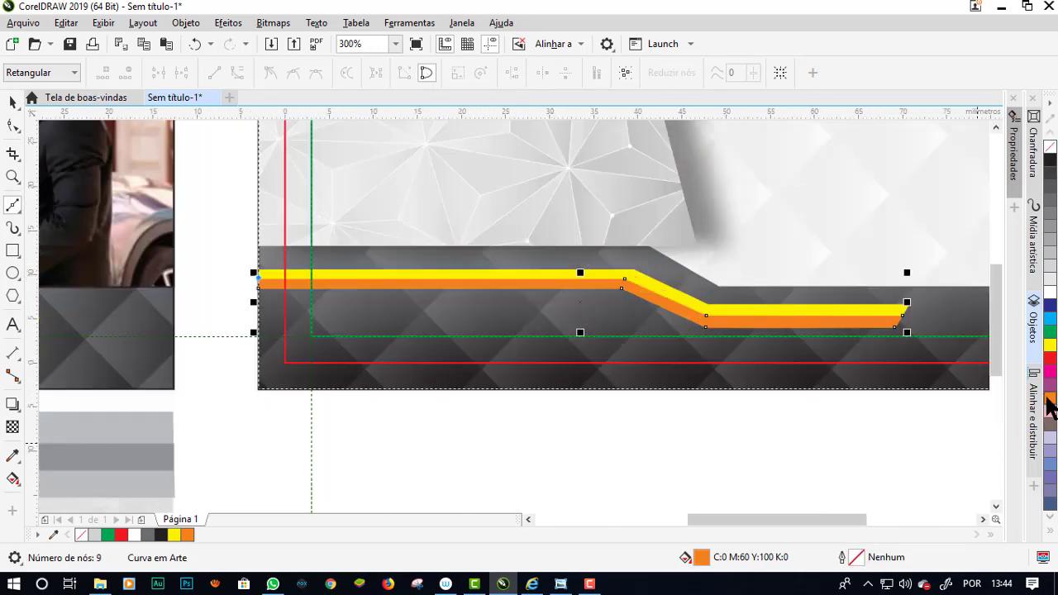
pyautogui.scroll(-2, 581, 276)
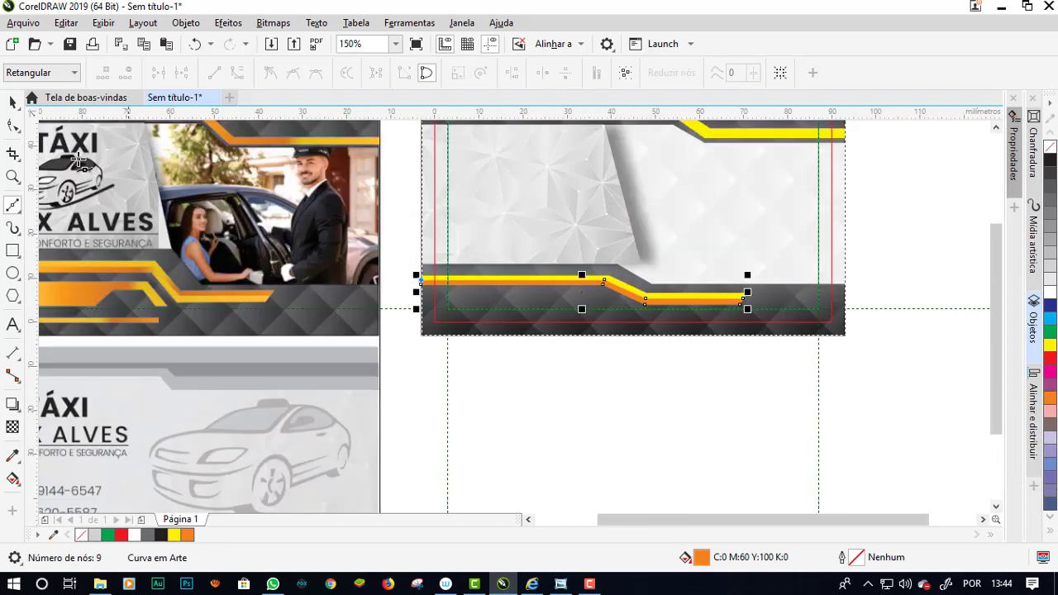
# Step: Deselect the stripe and draw a rectangle across the card's lower dark band
pyautogui.click(13, 101)
pyautogui.click(457, 367)
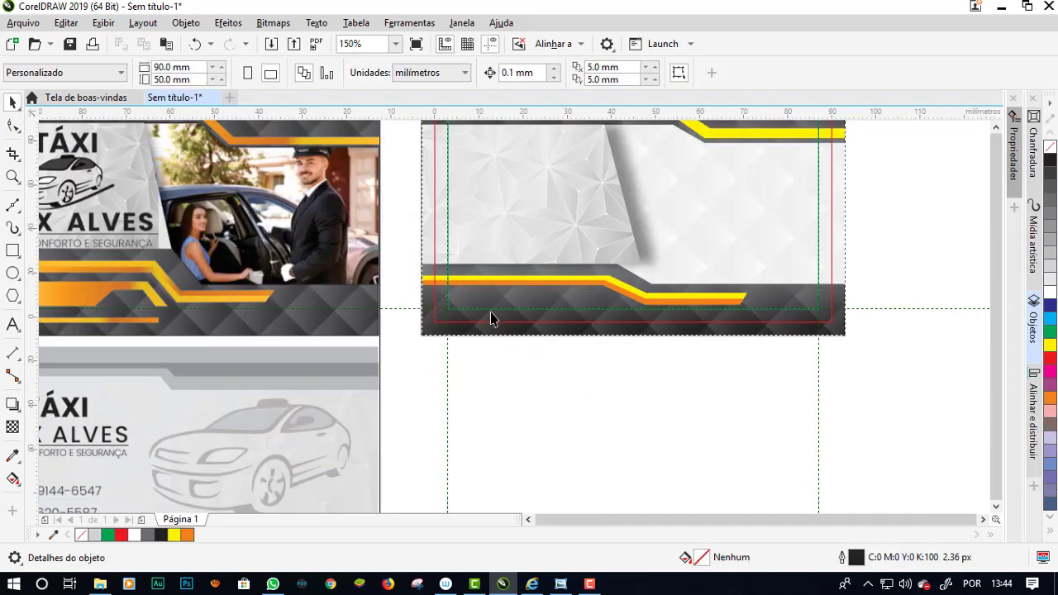
pyautogui.scroll(-2, 490, 318)
pyautogui.scroll(2, 426, 279)
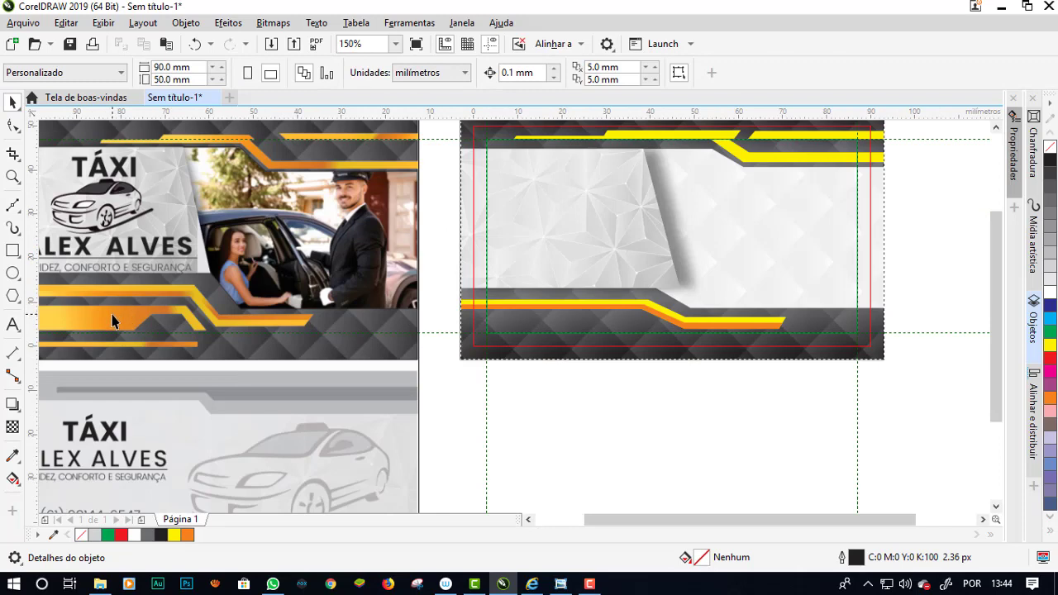
pyautogui.scroll(-2, 206, 354)
pyautogui.scroll(2, 170, 349)
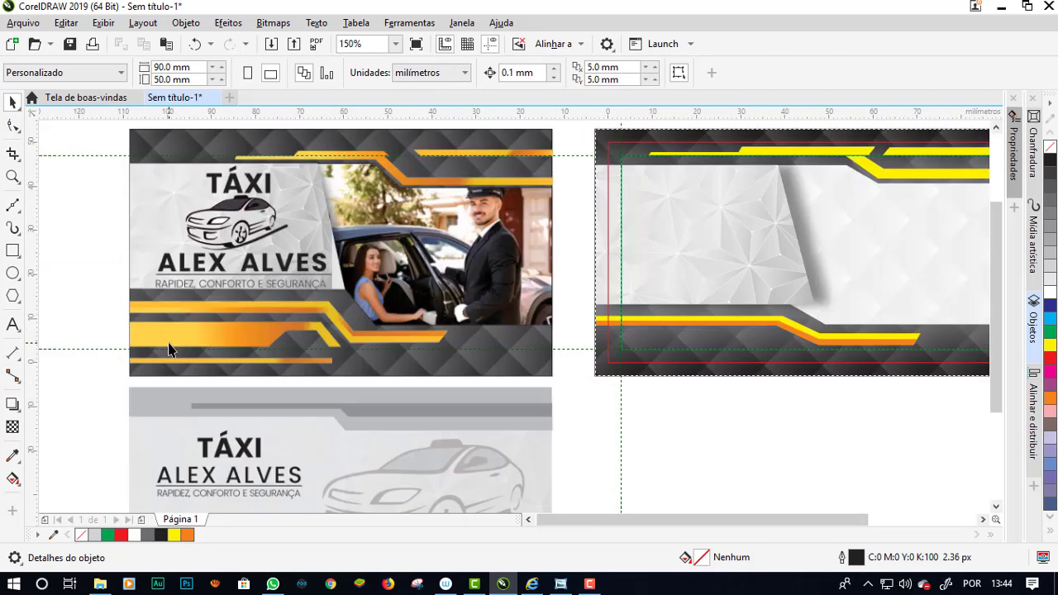
pyautogui.click(13, 250)
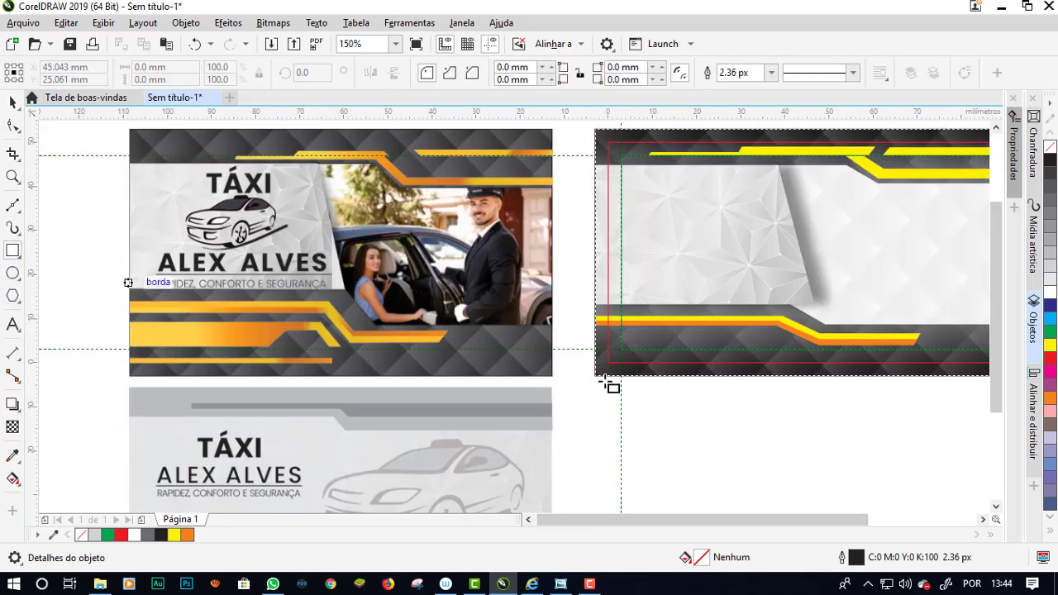
pyautogui.moveTo(595, 338)
pyautogui.mouseDown()
pyautogui.moveTo(806, 374)
pyautogui.moveTo(786, 361)
pyautogui.mouseUp()
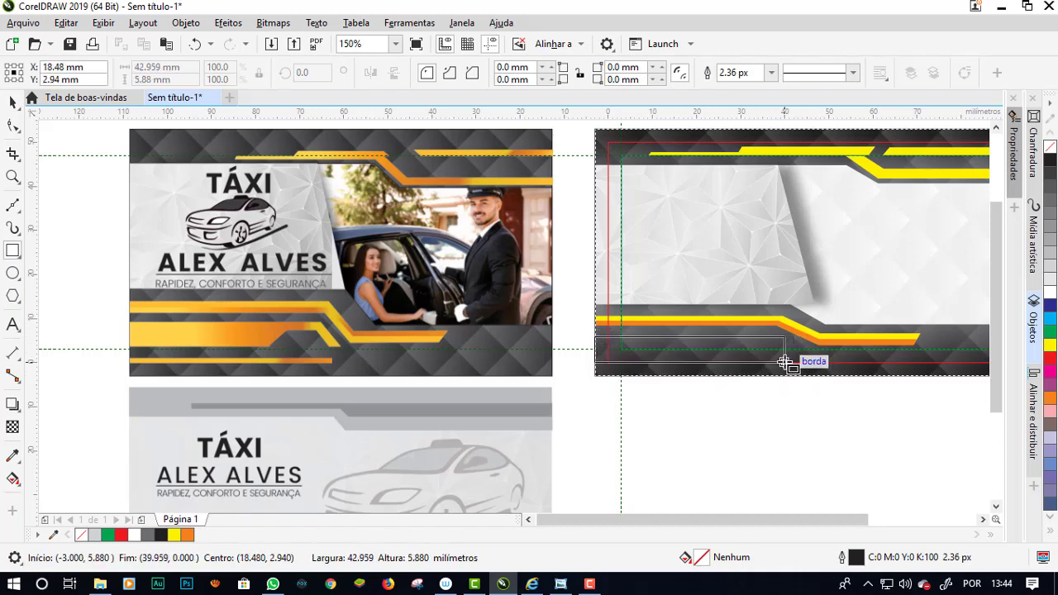
pyautogui.moveTo(786, 362); pyautogui.dragTo(785, 361)
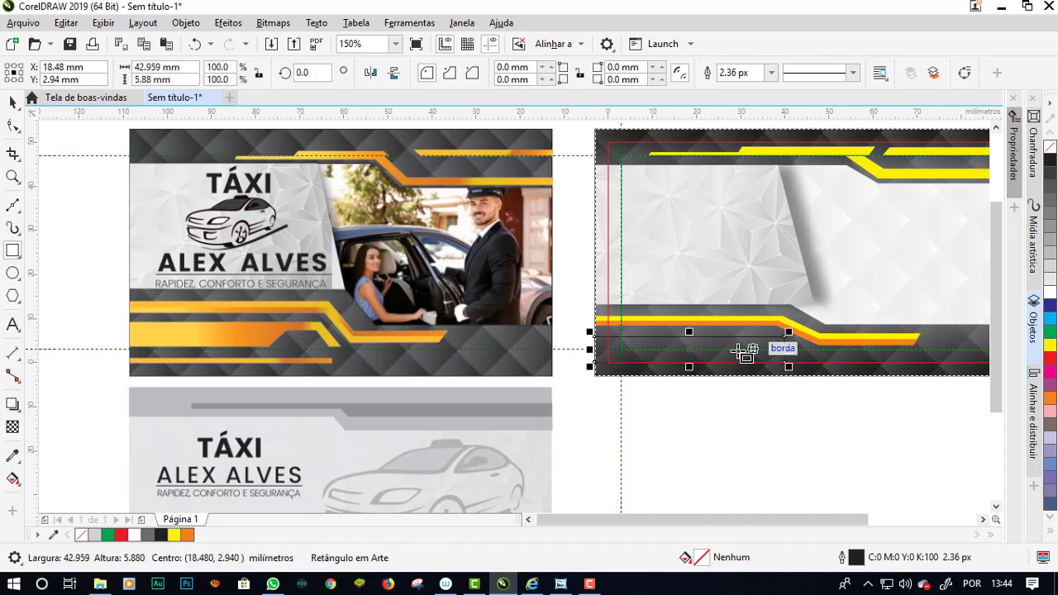
# Step: Reduce the rectangle to about 3.8 mm tall and fill it yellow
pyautogui.scroll(4, 728, 355)
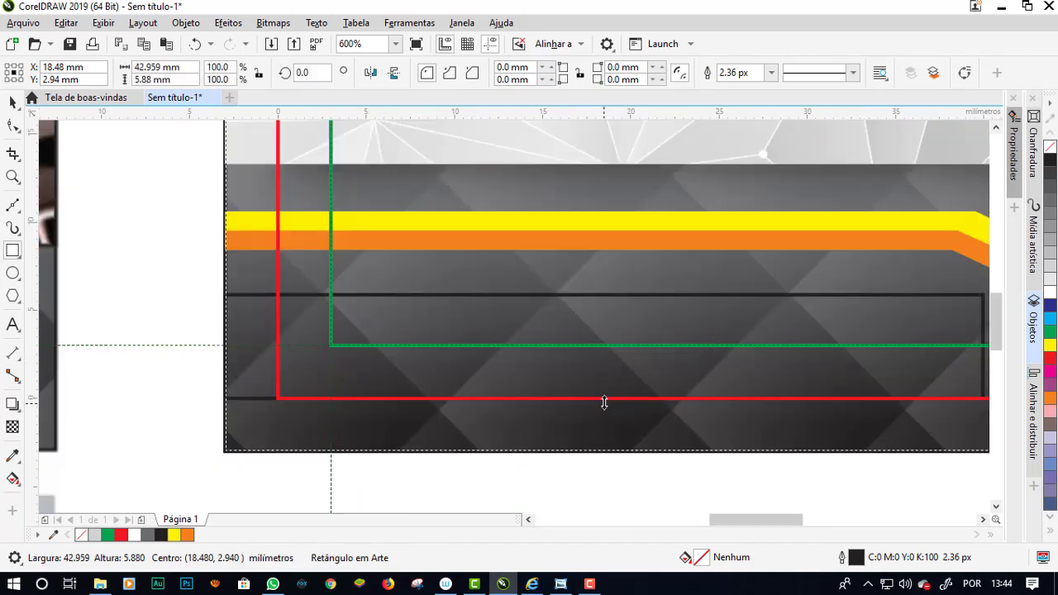
pyautogui.moveTo(603, 402); pyautogui.dragTo(604, 367)
pyautogui.scroll(-2, 533, 348)
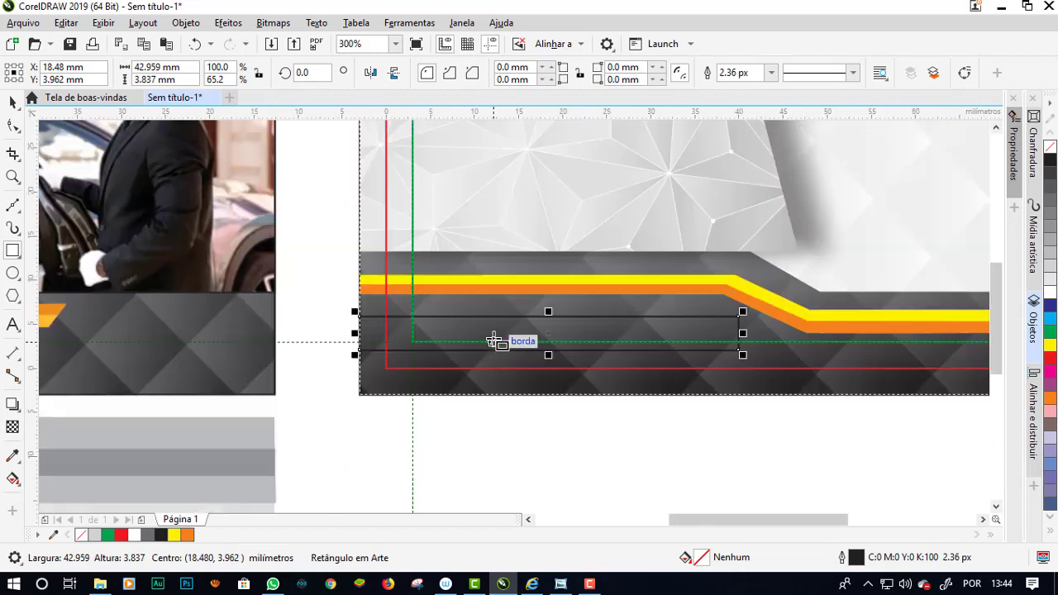
pyautogui.scroll(4, 721, 339)
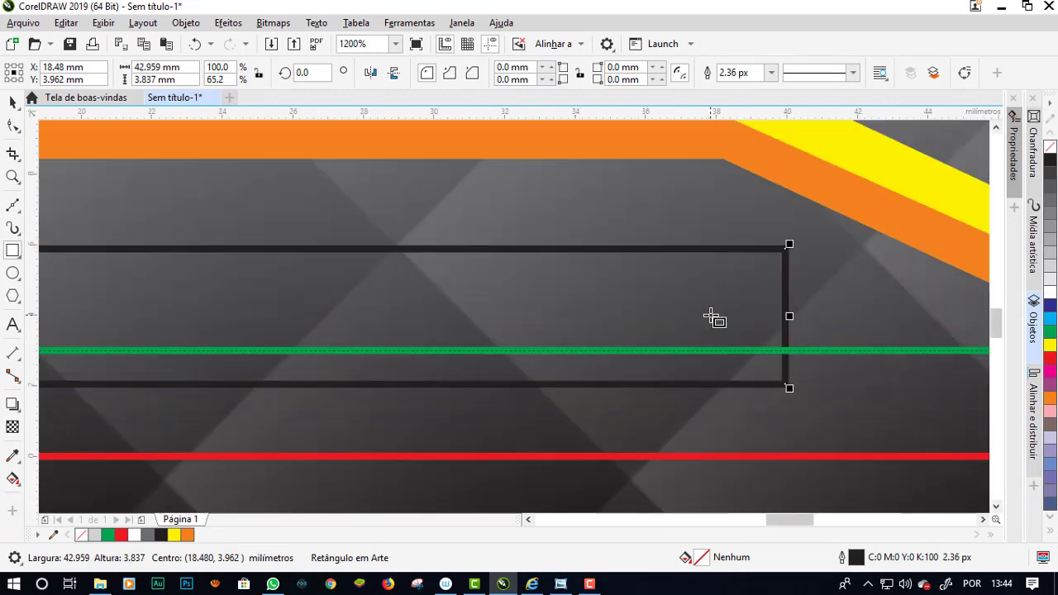
pyautogui.click(1050, 347)
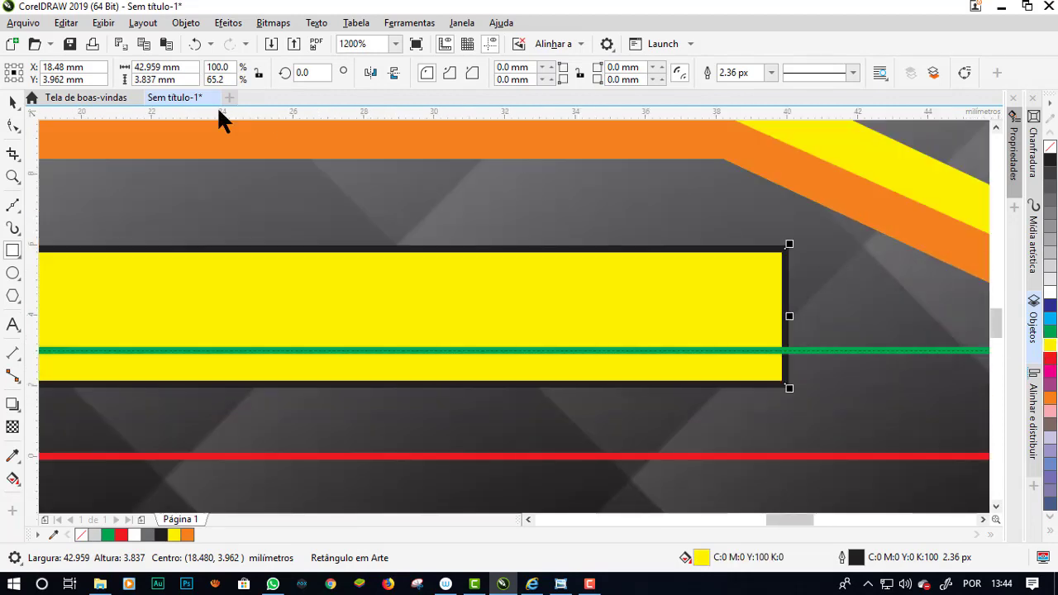
# Step: Convert the yellow bar to curves and drag its bottom-right node to slant the right end
pyautogui.click(11, 101)
pyautogui.rightClick(411, 290)
pyautogui.click(467, 145)
pyautogui.scroll(-4, 678, 273)
pyautogui.click(12, 124)
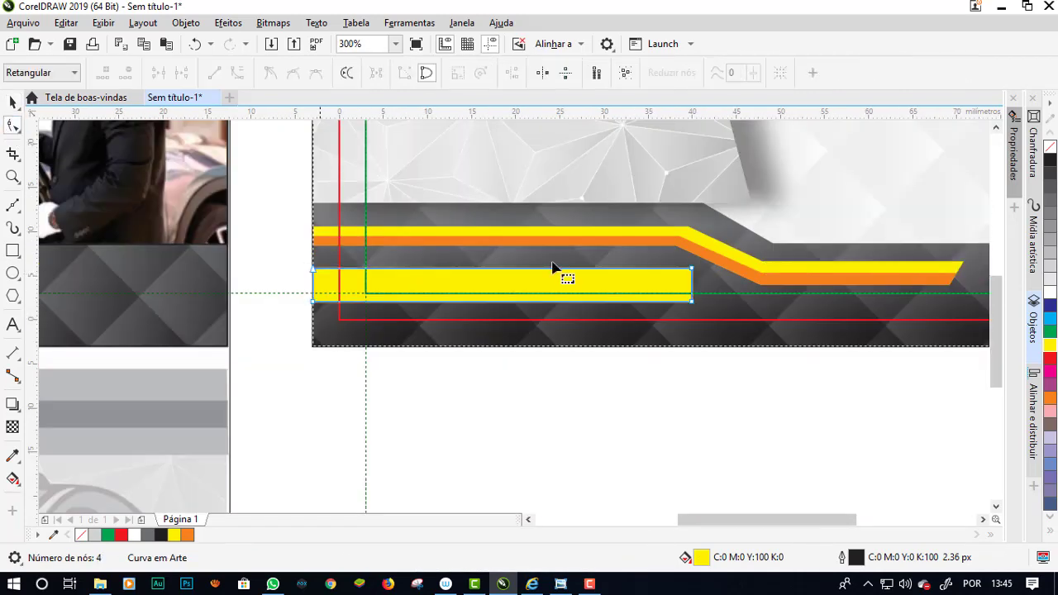
pyautogui.scroll(2, 694, 321)
pyautogui.moveTo(691, 321); pyautogui.dragTo(771, 317)
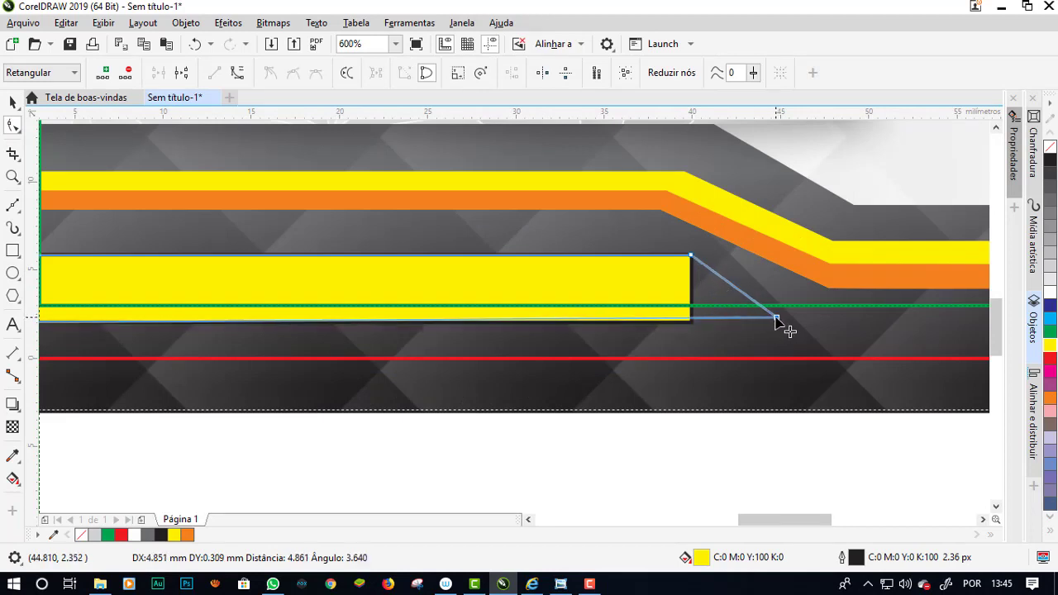
pyautogui.moveTo(771, 317)
pyautogui.mouseDown()
pyautogui.moveTo(818, 322)
pyautogui.moveTo(700, 315)
pyautogui.moveTo(843, 322)
pyautogui.mouseUp()
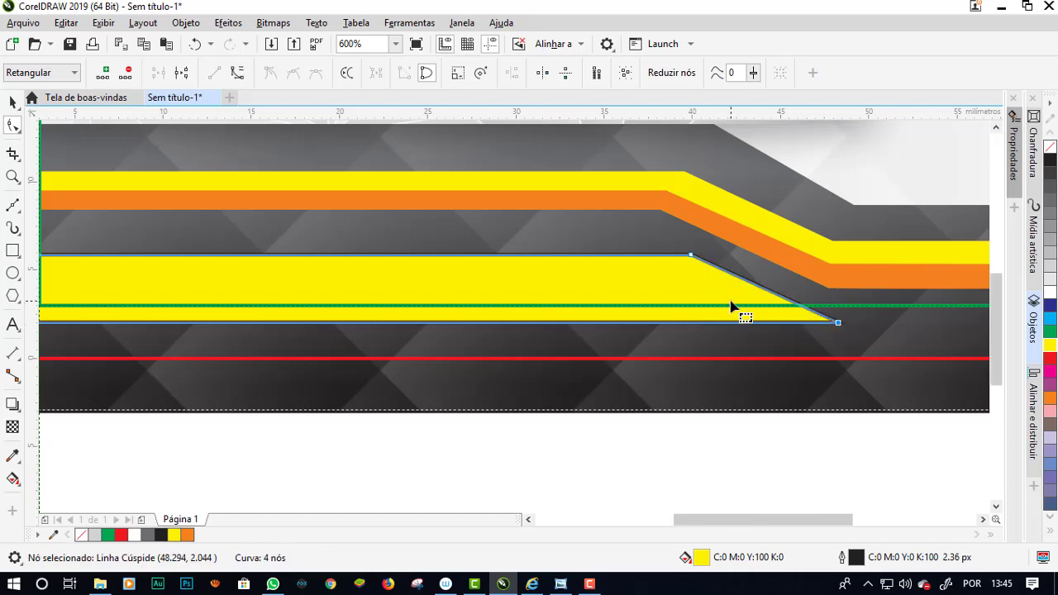
# Step: Add notch nodes on the bar's bottom edge and select the two middle ones
pyautogui.scroll(-2, 744, 309)
pyautogui.scroll(1, 687, 301)
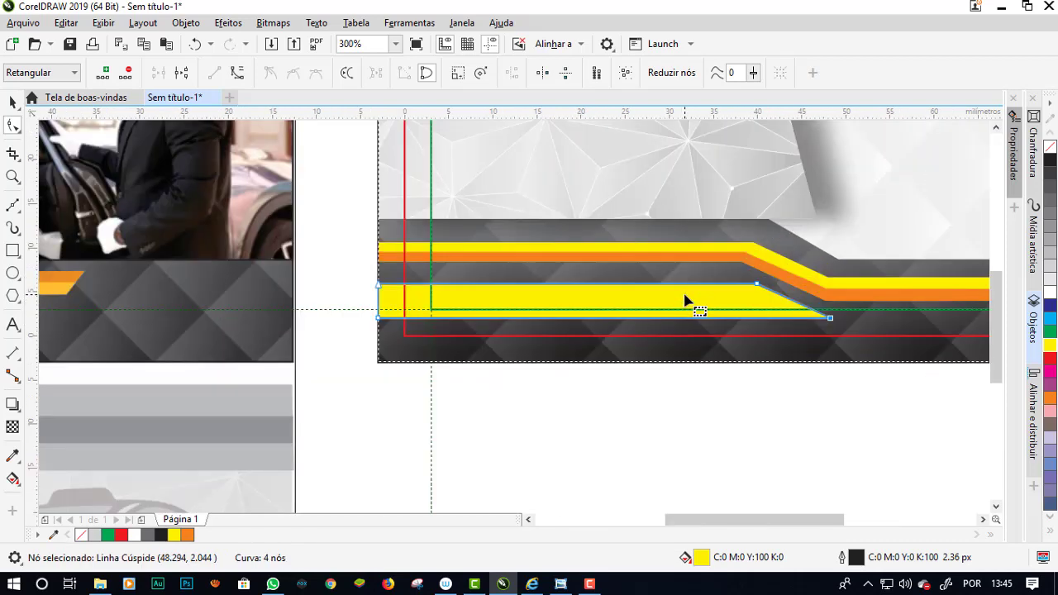
pyautogui.scroll(-1, 322, 286)
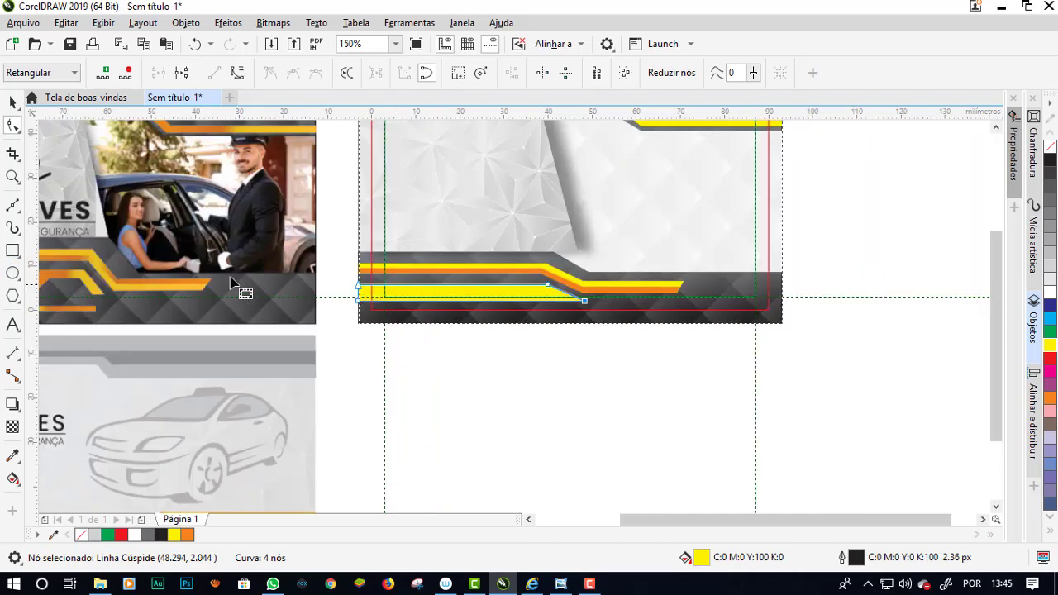
pyautogui.scroll(1, 495, 292)
pyautogui.scroll(1, 501, 293)
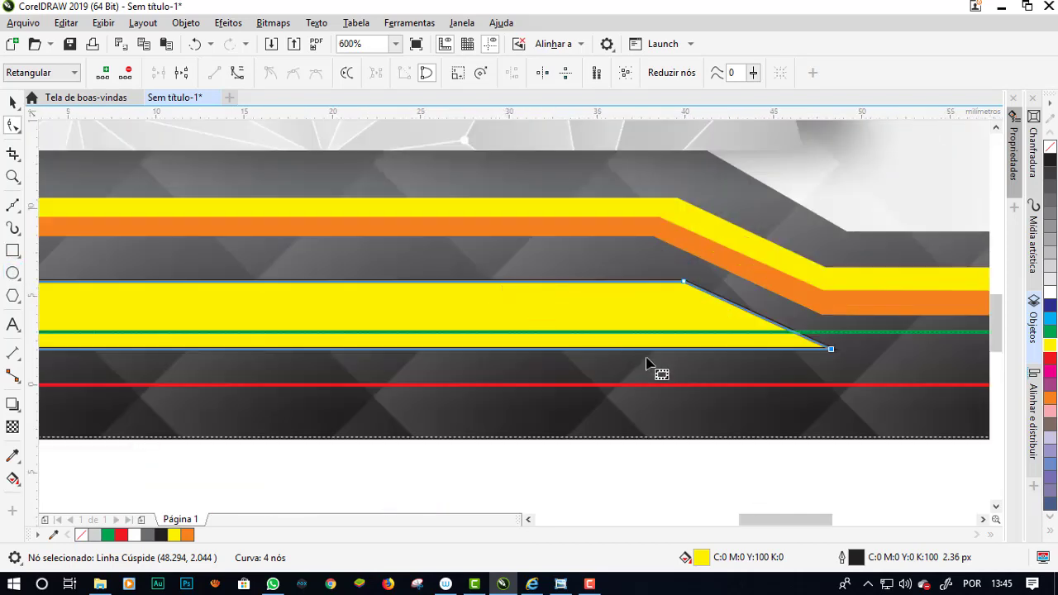
pyautogui.doubleClick(641, 350)
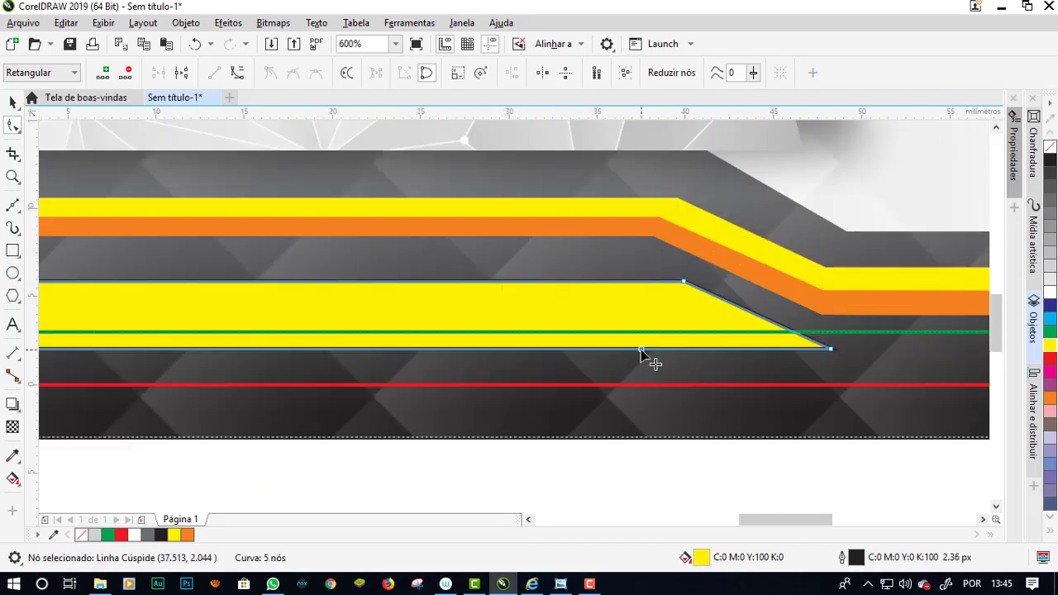
pyautogui.doubleClick(624, 349)
pyautogui.scroll(1, 597, 354)
pyautogui.moveTo(656, 348); pyautogui.dragTo(638, 285)
pyautogui.hotkey('ctrl', 'z')
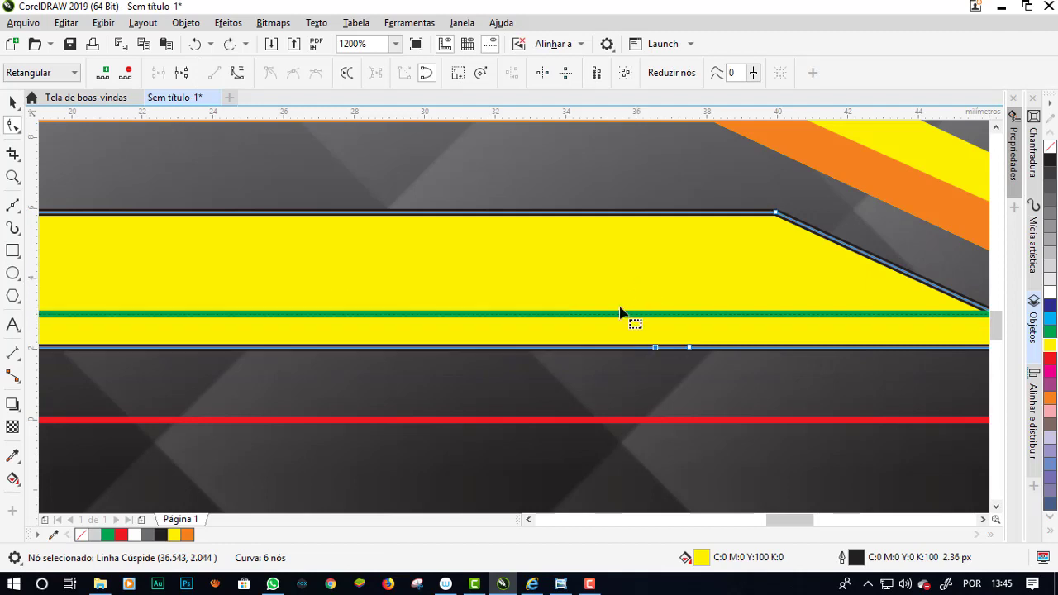
pyautogui.doubleClick(524, 348)
pyautogui.doubleClick(492, 348)
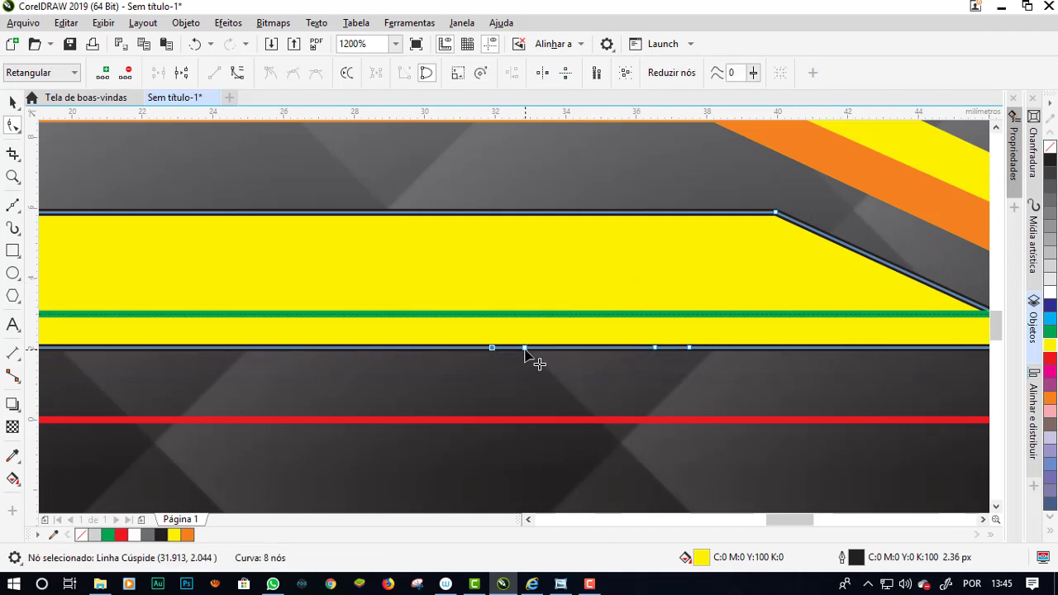
pyautogui.moveTo(516, 385)
pyautogui.mouseDown()
pyautogui.moveTo(662, 339)
pyautogui.moveTo(657, 315)
pyautogui.mouseUp()
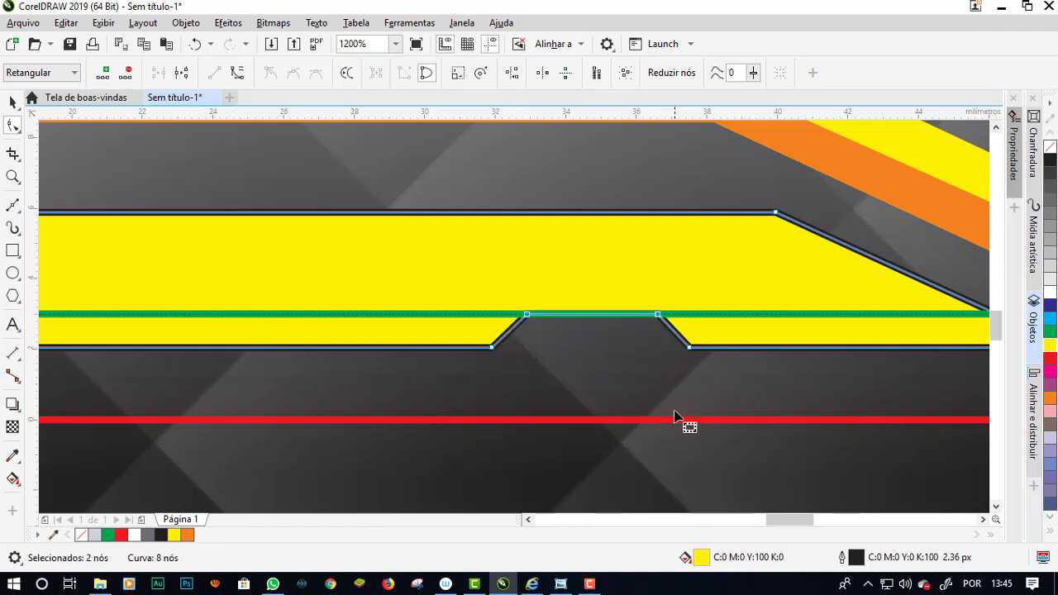
# Step: Reselect the reshaped yellow bar as a whole object with the Pick tool
pyautogui.click(13, 102)
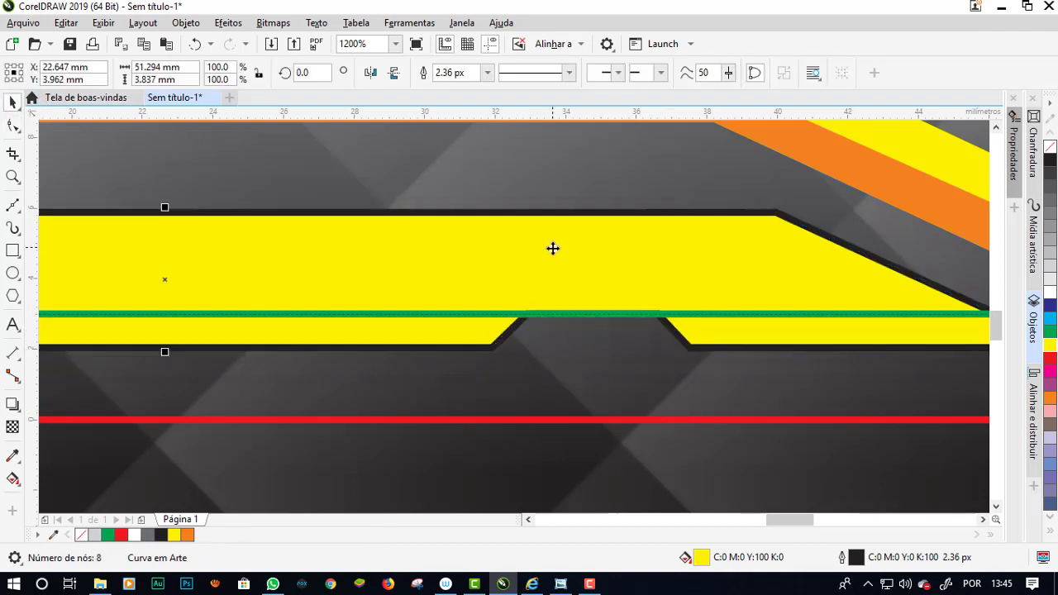
pyautogui.scroll(-1, 552, 248)
pyautogui.scroll(-2, 553, 248)
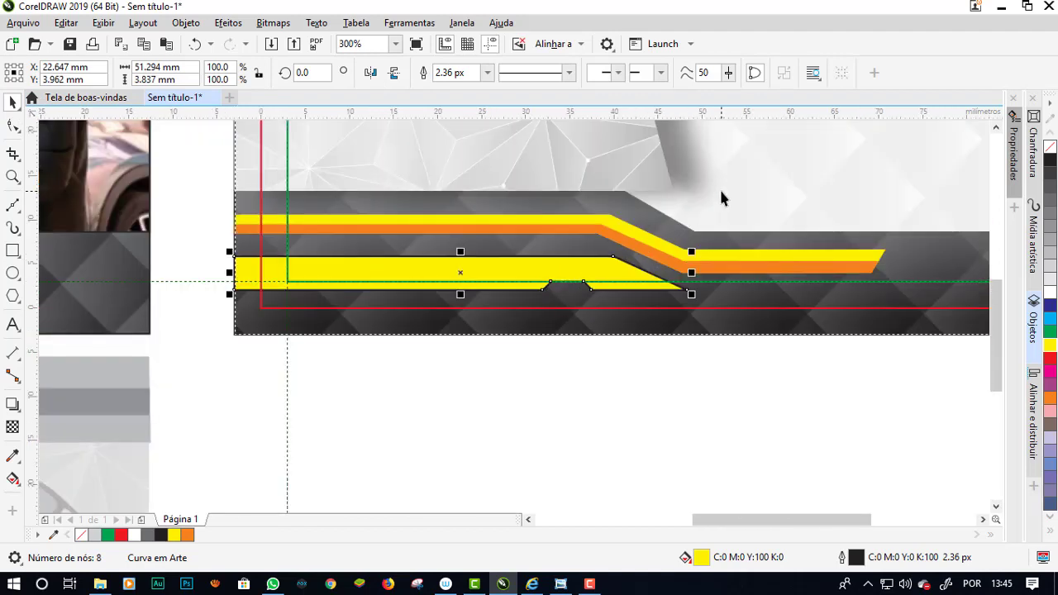
pyautogui.click(525, 280)
pyautogui.keyDown('alt'); pyautogui.click(511, 271); pyautogui.keyUp('alt')
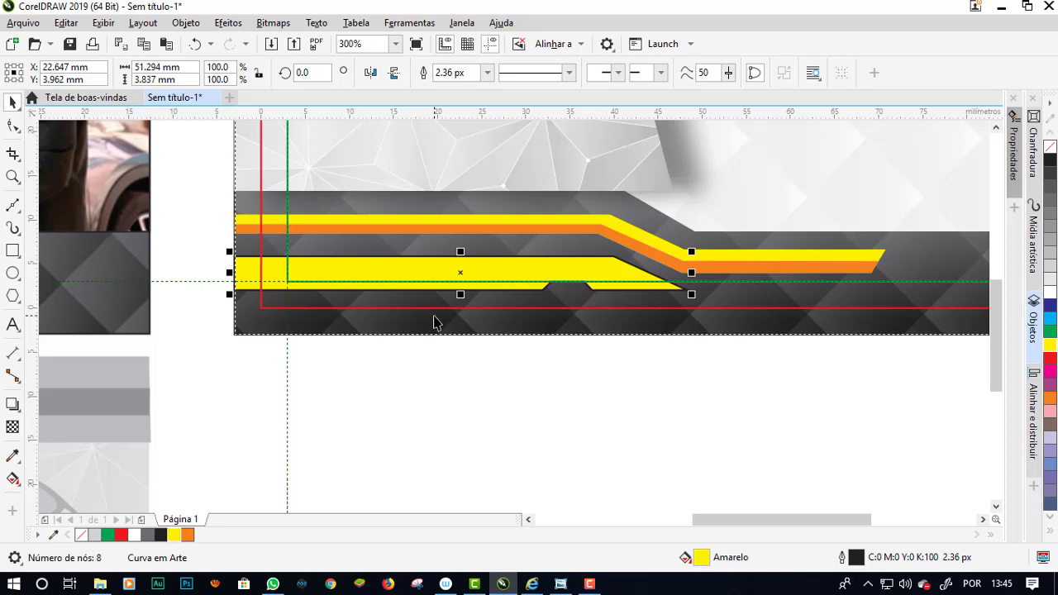
pyautogui.scroll(-2, 436, 322)
pyautogui.scroll(-2, 436, 322)
pyautogui.scroll(4, 204, 321)
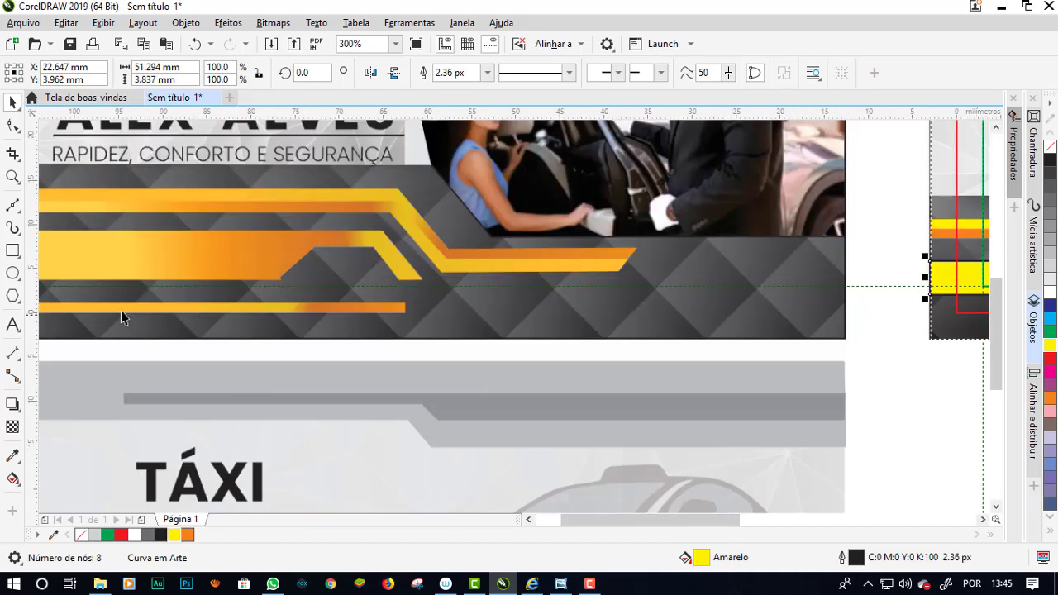
pyautogui.scroll(-2, 320, 322)
pyautogui.scroll(2, 855, 321)
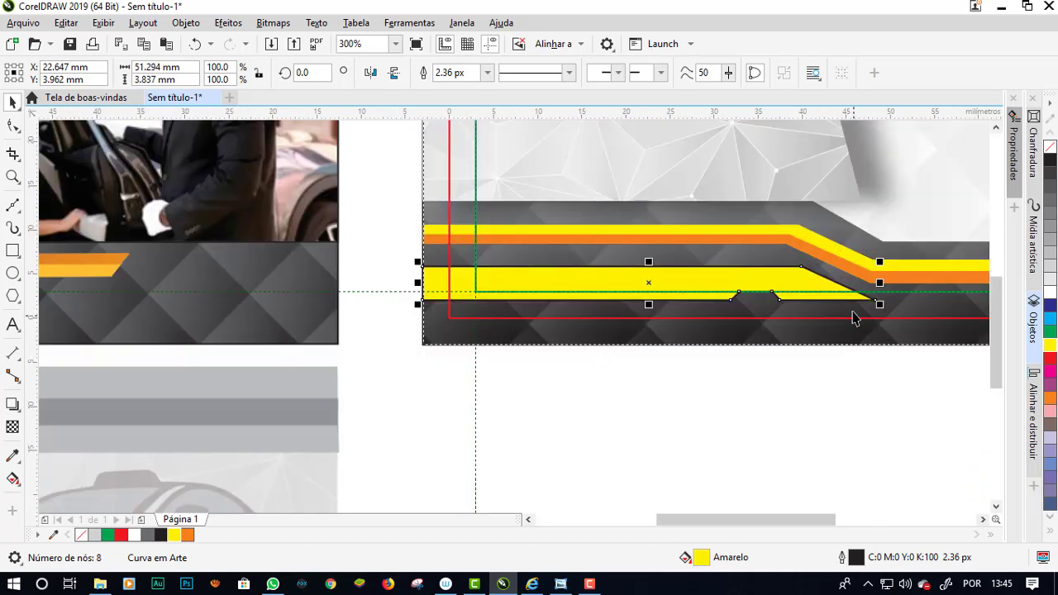
pyautogui.scroll(2, 847, 302)
pyautogui.scroll(-2, 512, 265)
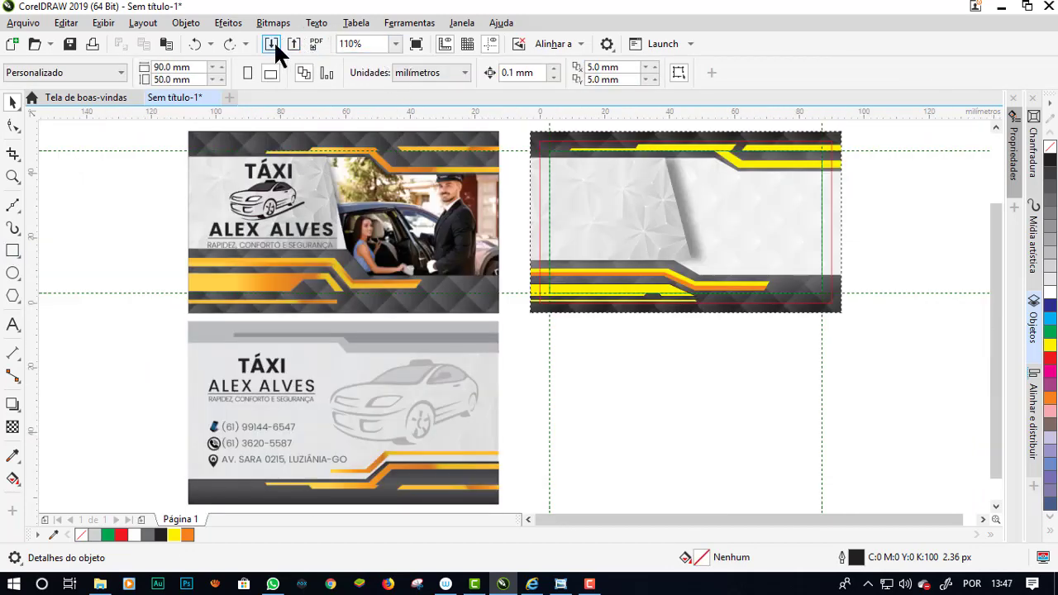
# Step: Import GRADIENTE.cdr from the Cartão de taxi folder and place it beside the card
pyautogui.click(273, 43)
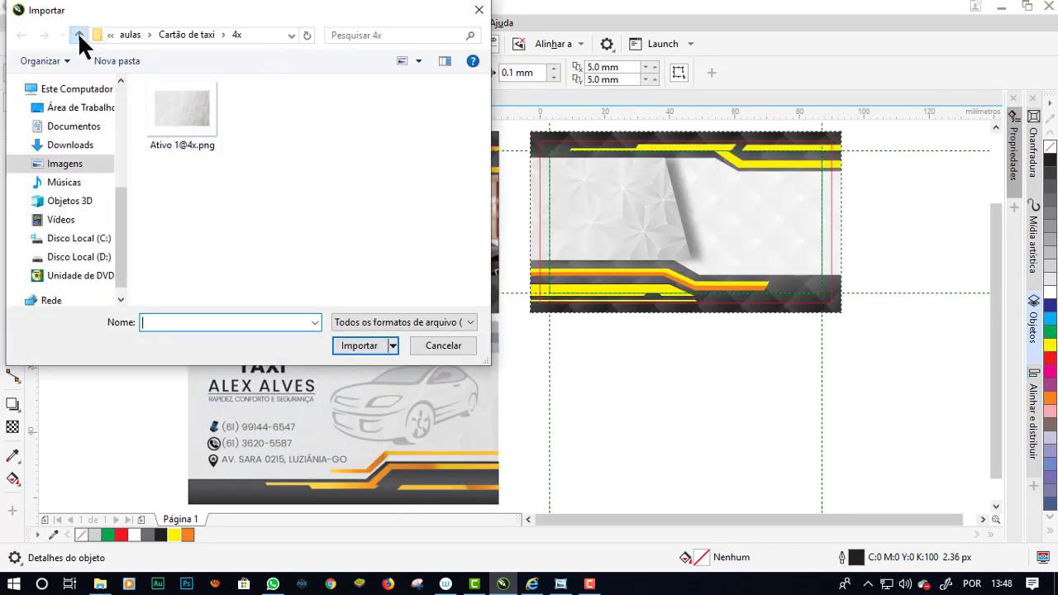
pyautogui.click(78, 35)
pyautogui.scroll(-3, 358, 160)
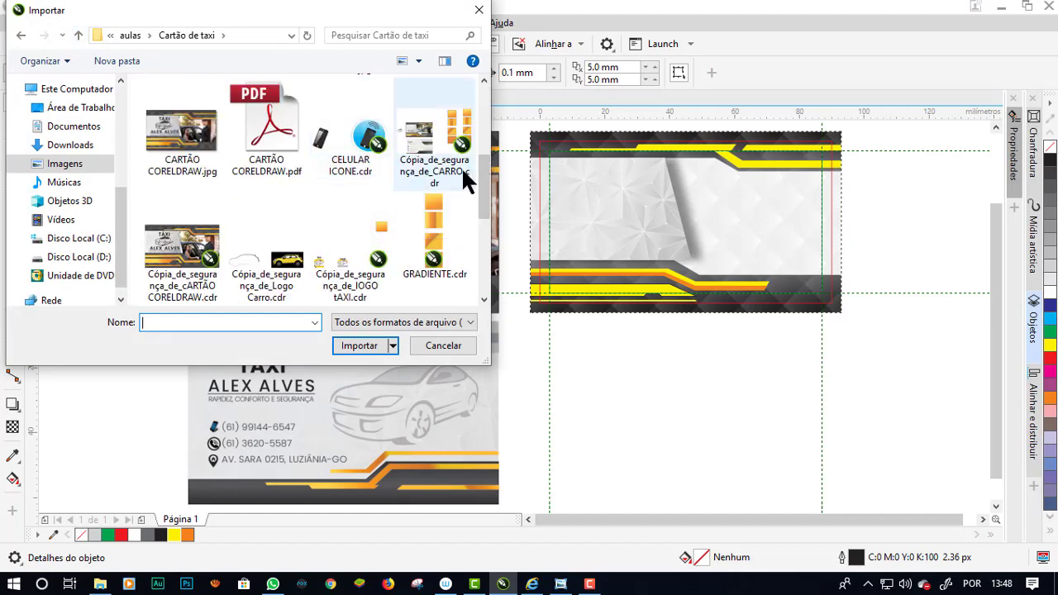
pyautogui.click(436, 211)
pyautogui.click(374, 375)
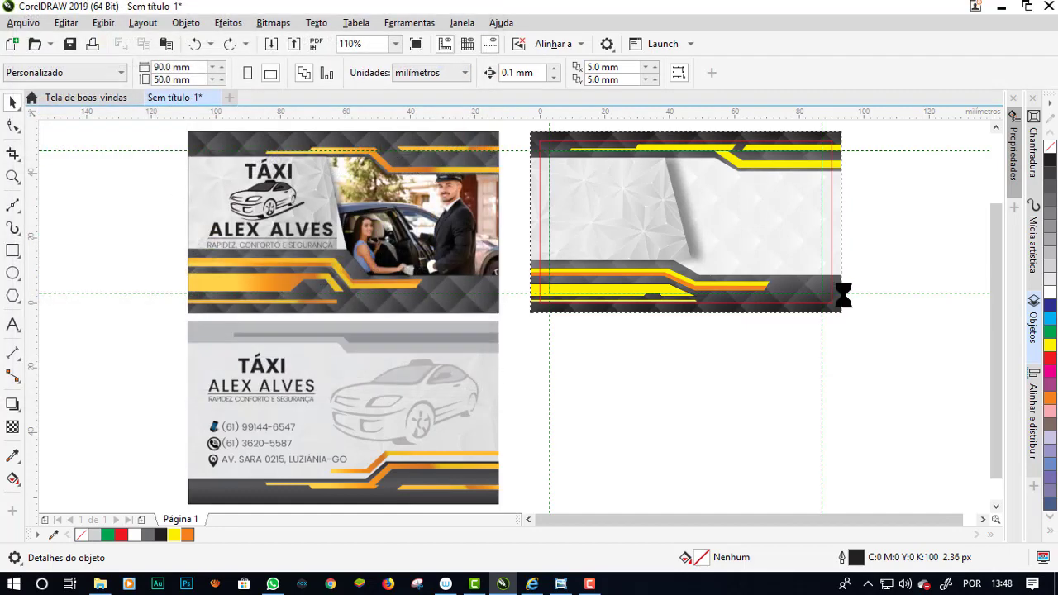
pyautogui.moveTo(858, 132)
pyautogui.mouseDown()
pyautogui.moveTo(947, 306)
pyautogui.moveTo(934, 308)
pyautogui.mouseUp()
# Step: Ungroup the four gradient squares and select the top orange one
pyautogui.scroll(2, 899, 135)
pyautogui.rightClick(891, 143)
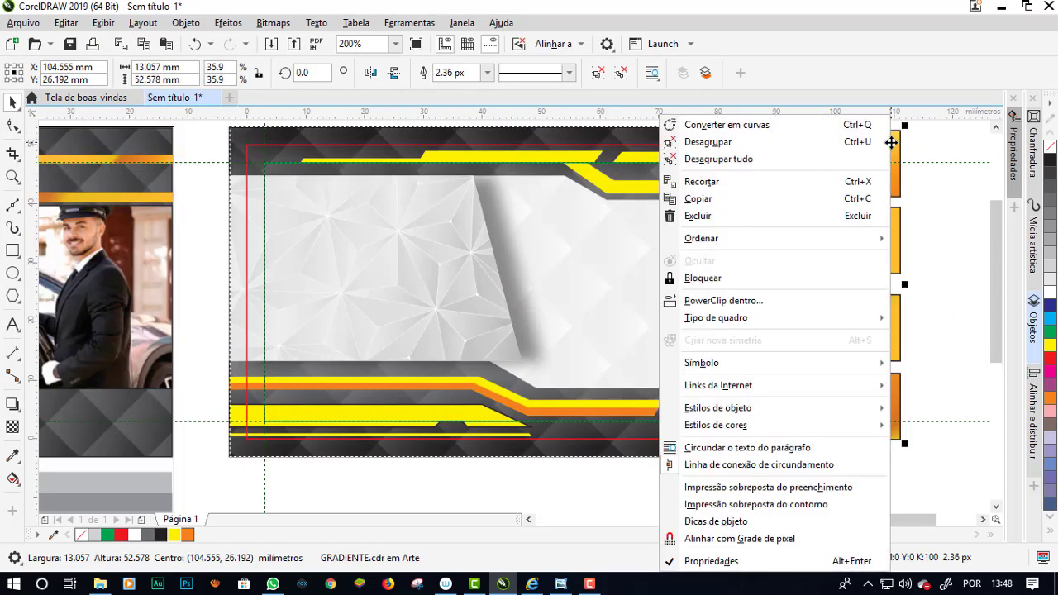
pyautogui.click(736, 142)
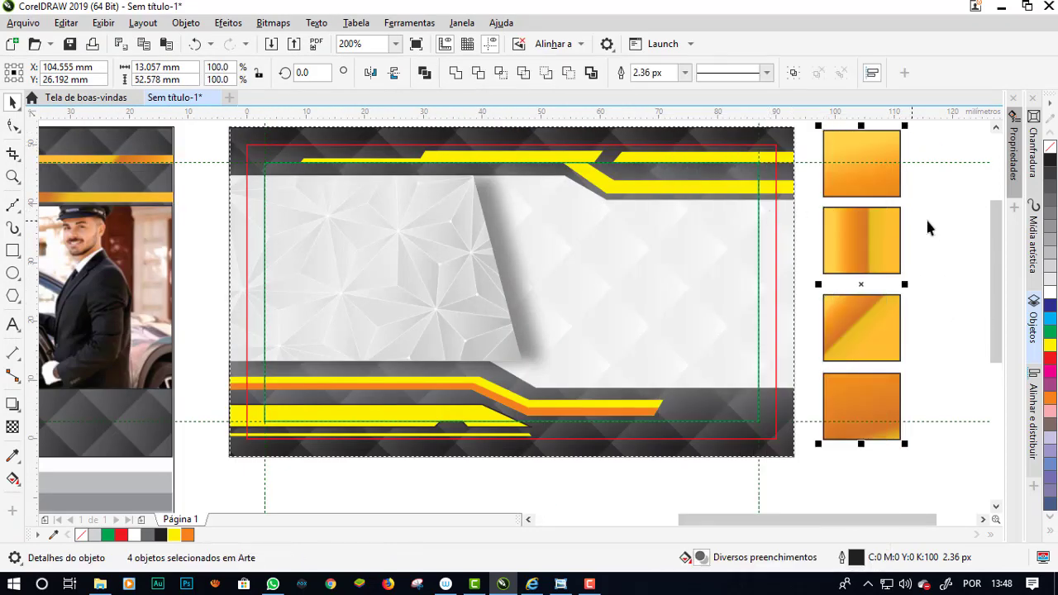
pyautogui.click(912, 203)
pyautogui.click(875, 166)
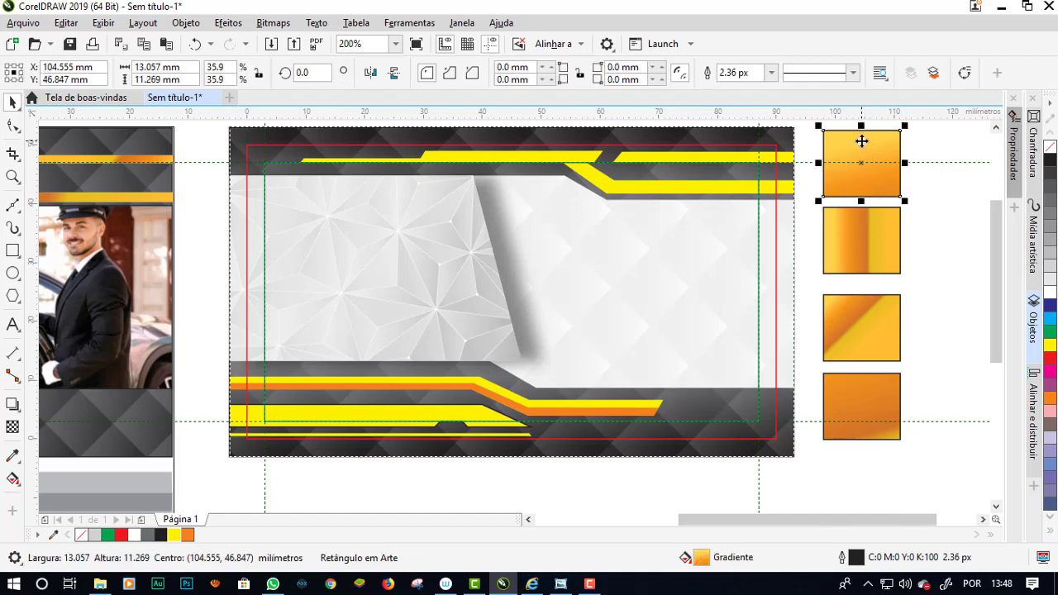
# Step: Apply the orange gradient fill to the upper right stripe
pyautogui.moveTo(997, 248); pyautogui.dragTo(999, 205)
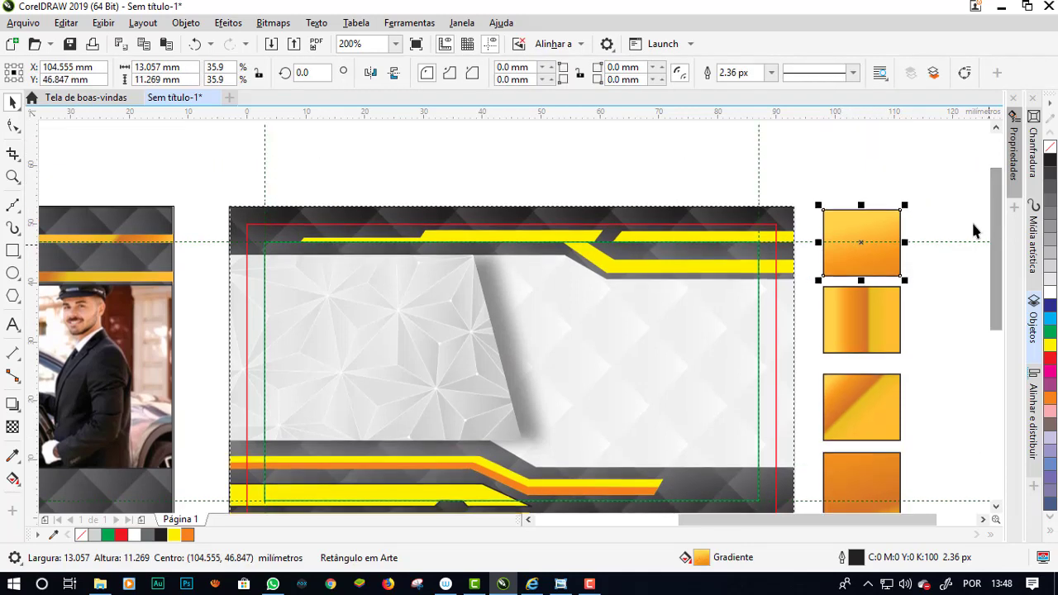
pyautogui.moveTo(701, 558); pyautogui.dragTo(630, 273)
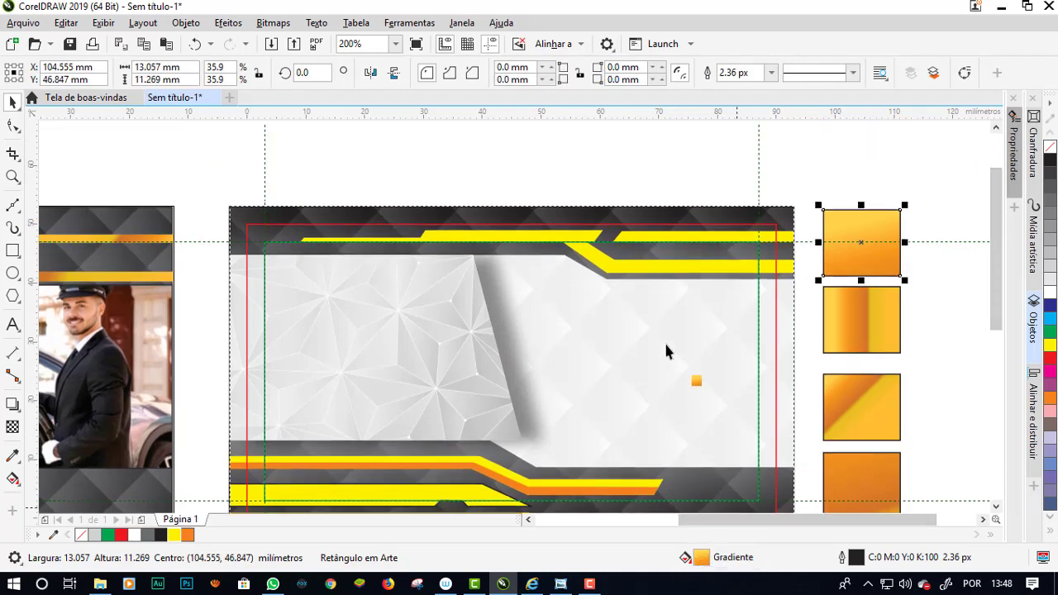
pyautogui.moveTo(702, 558)
pyautogui.mouseDown()
pyautogui.moveTo(701, 265)
pyautogui.moveTo(685, 242)
pyautogui.mouseUp()
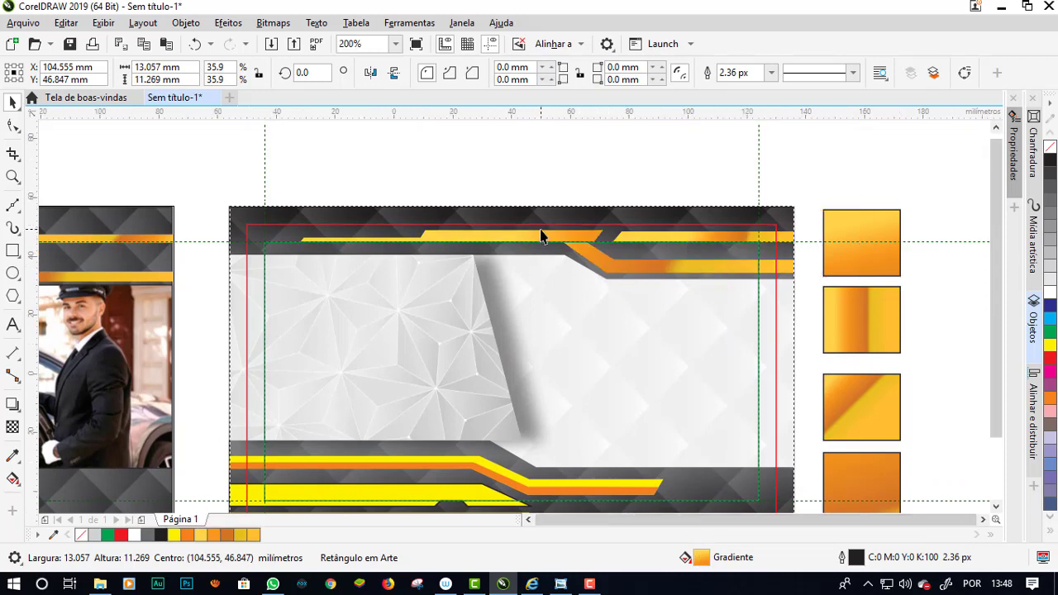
pyautogui.scroll(-1, 541, 234)
pyautogui.scroll(2, 487, 364)
# Step: Give the upper, lower and thin bottom yellow stripes the gradient fill
pyautogui.moveTo(705, 556); pyautogui.dragTo(630, 289)
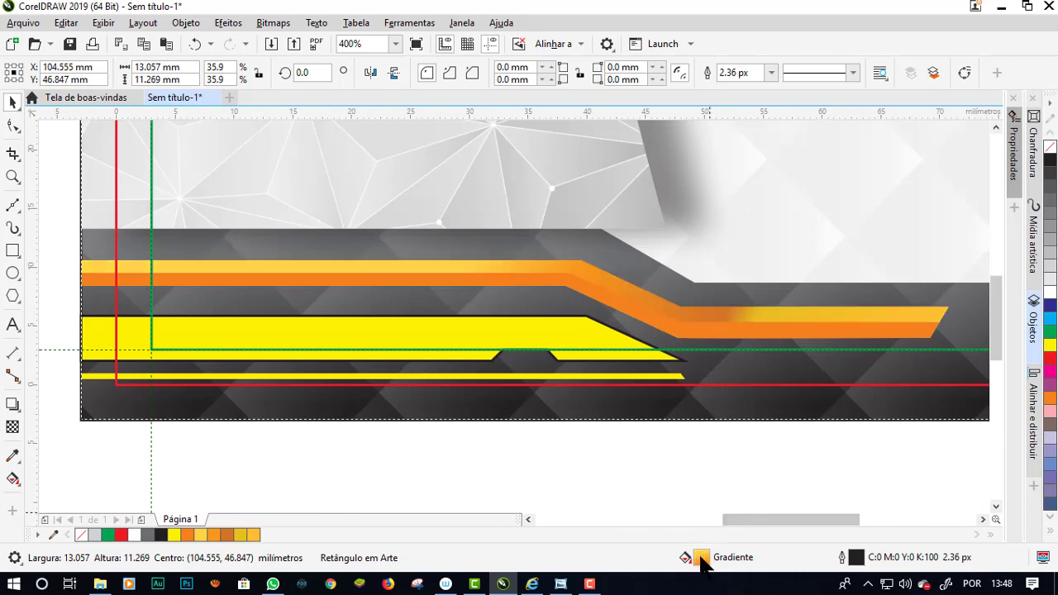
pyautogui.moveTo(701, 558); pyautogui.dragTo(491, 335)
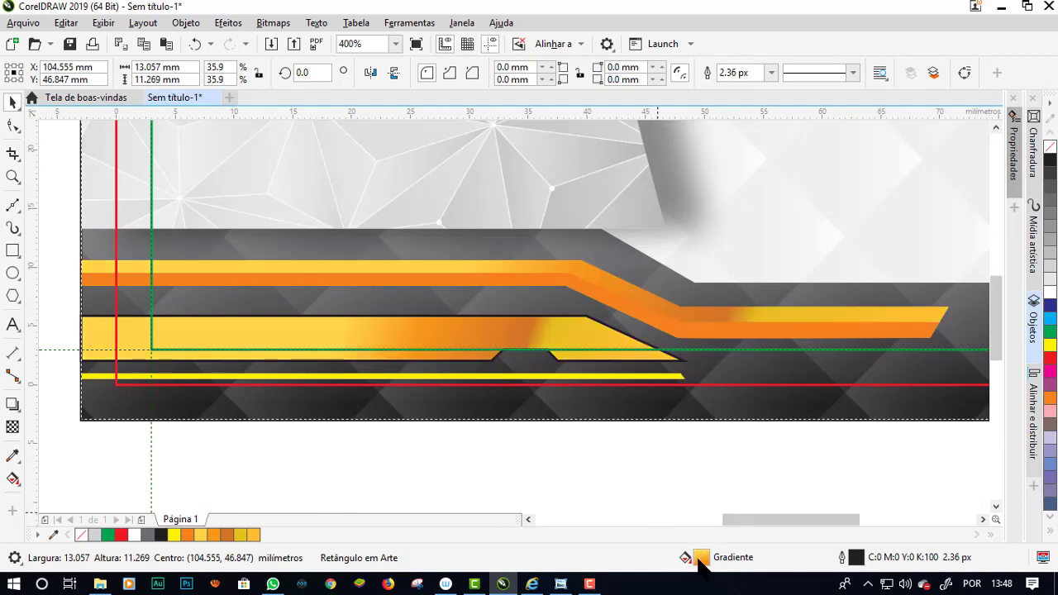
pyautogui.moveTo(695, 547); pyautogui.dragTo(625, 382)
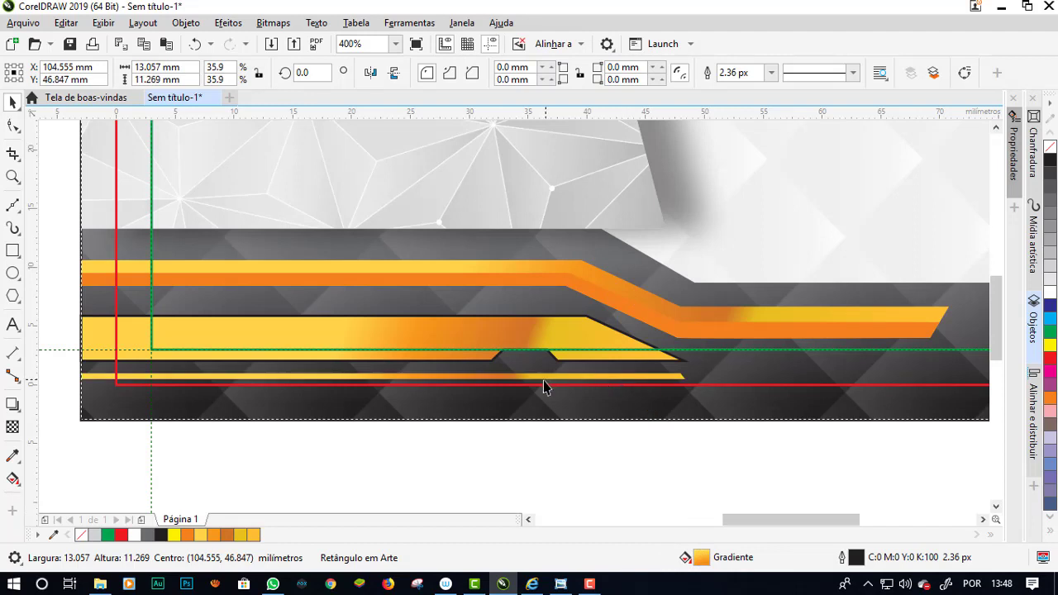
pyautogui.scroll(-2, 544, 387)
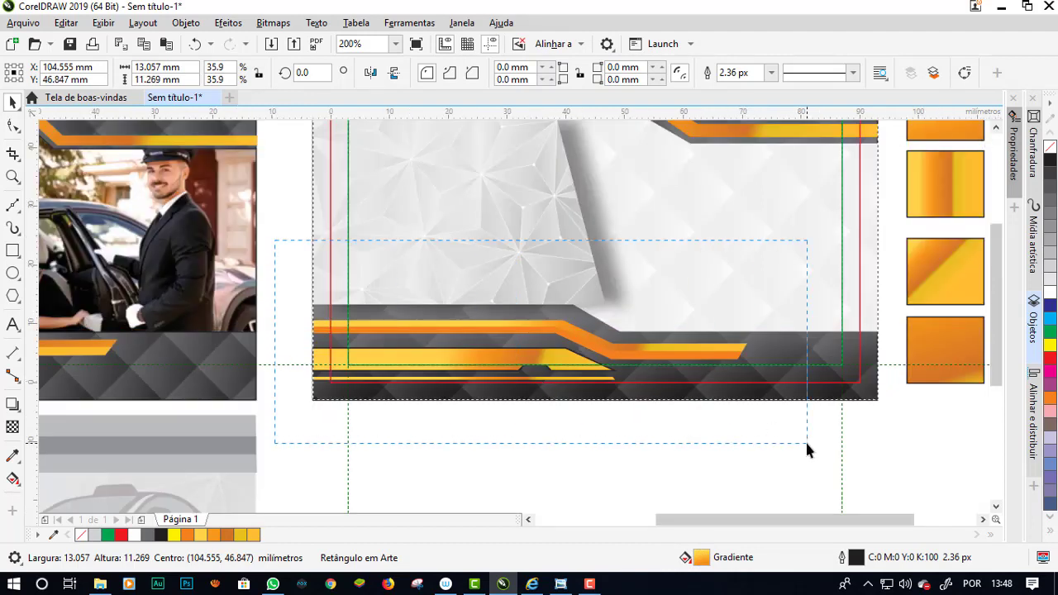
pyautogui.moveTo(807, 443); pyautogui.dragTo(807, 444)
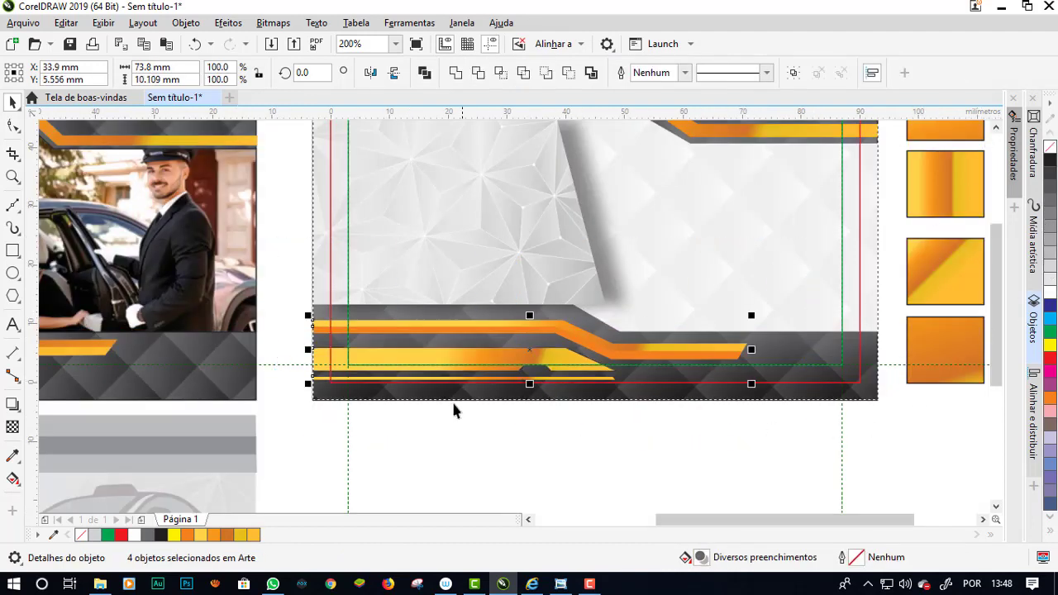
pyautogui.scroll(-4, 453, 411)
# Step: Set the outlines of the card shapes and gradient squares to none, then deselect
pyautogui.moveTo(594, 439); pyautogui.dragTo(590, 430)
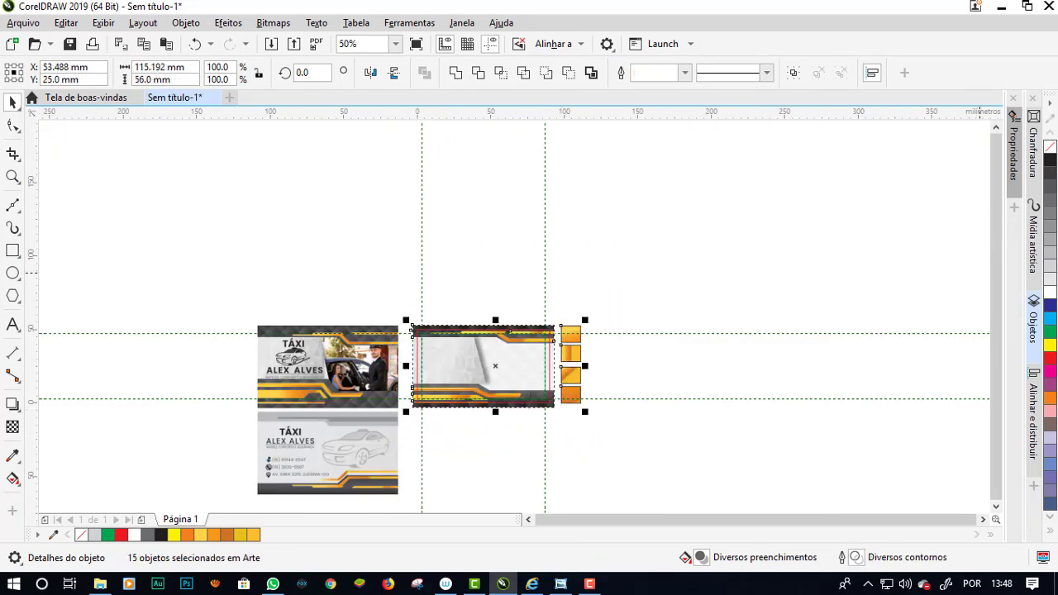
pyautogui.rightClick(1052, 149)
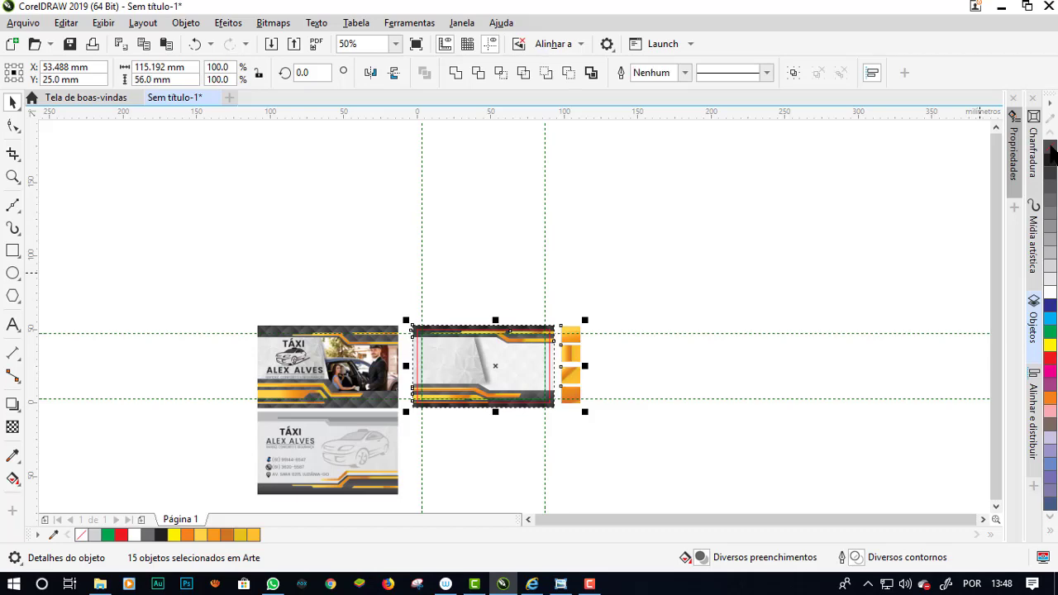
pyautogui.scroll(1, 451, 389)
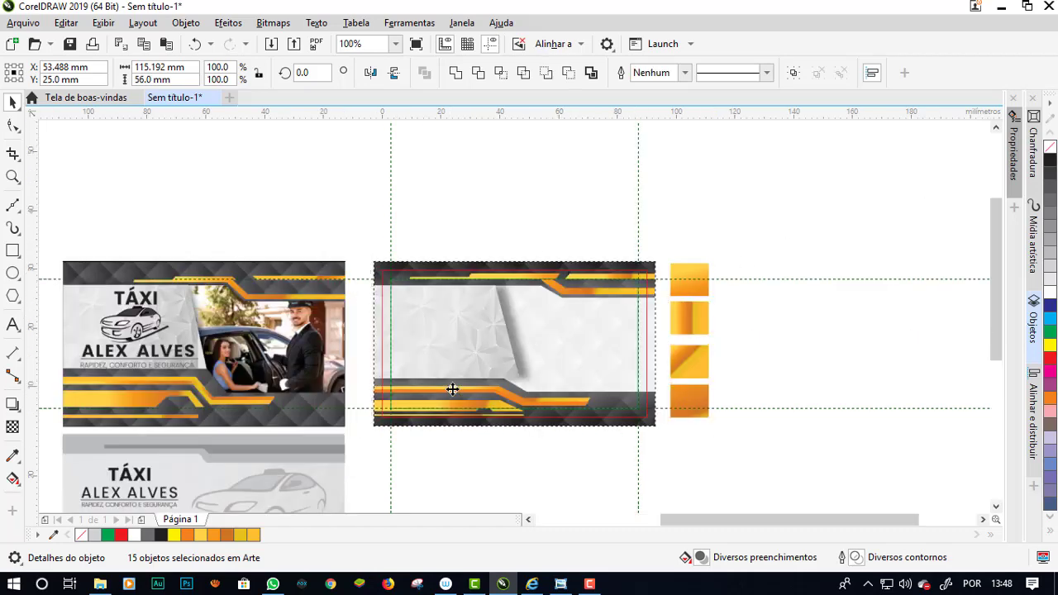
pyautogui.scroll(1, 451, 389)
pyautogui.click(264, 181)
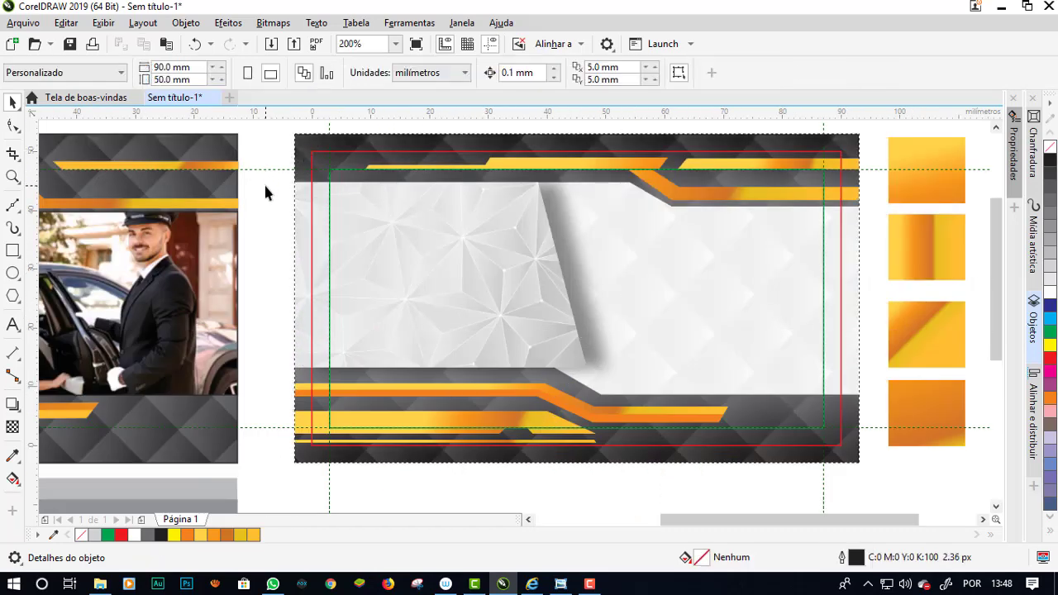
pyautogui.scroll(-1, 396, 249)
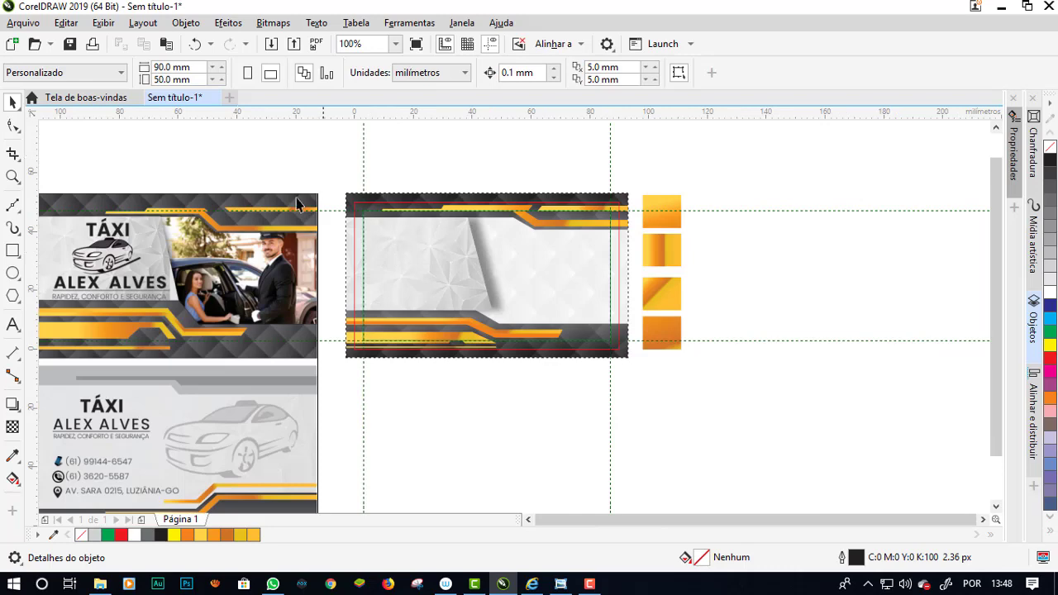
pyautogui.scroll(-1, 321, 405)
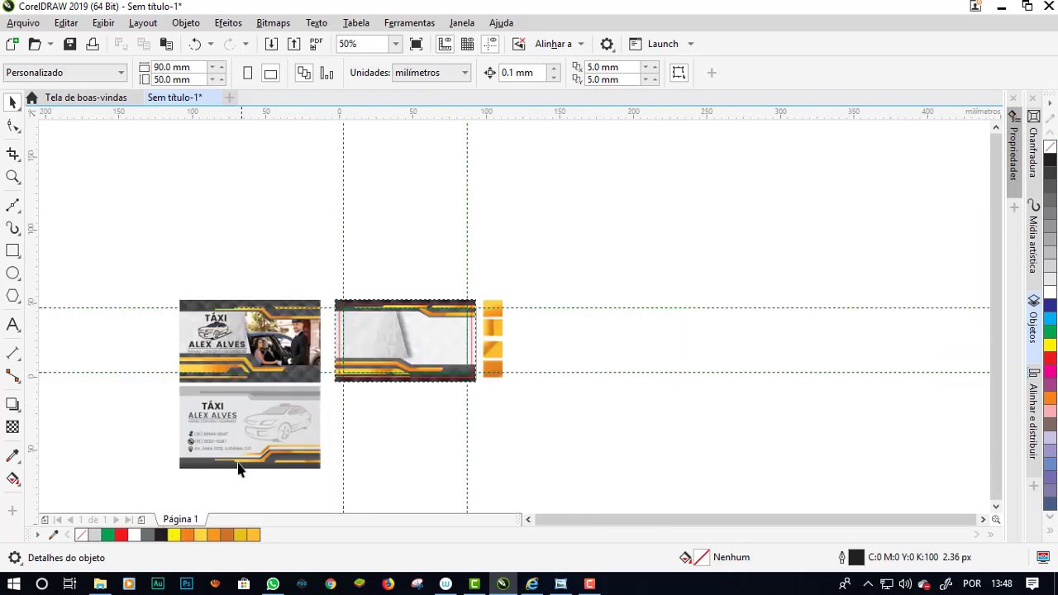
pyautogui.scroll(1, 238, 465)
# Step: Duplicate Página 1 with its layers and content as Página 2 and view Página 2
pyautogui.rightClick(186, 530)
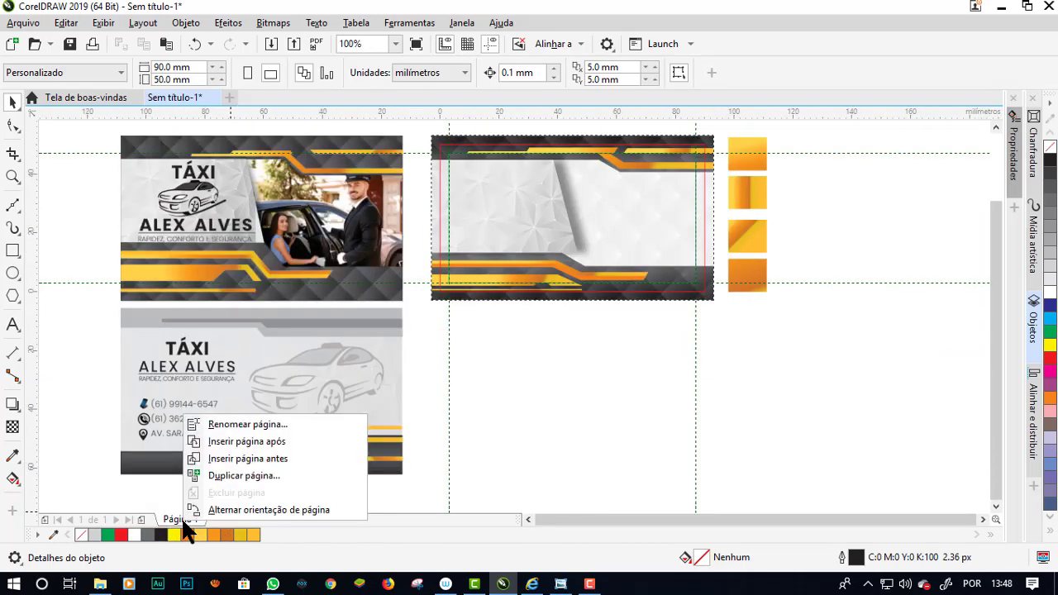
pyautogui.click(239, 476)
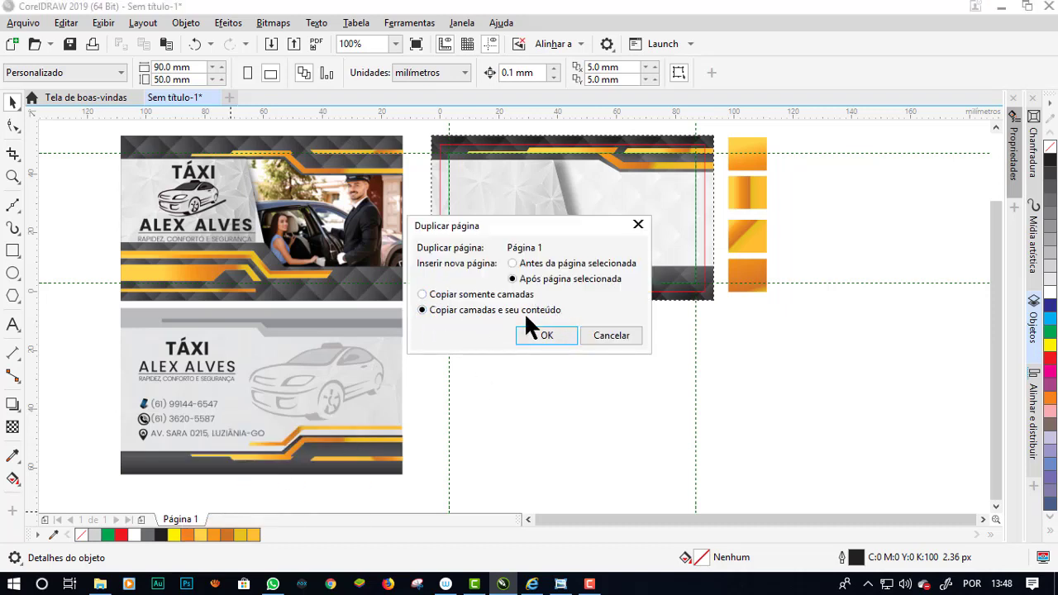
pyautogui.click(548, 336)
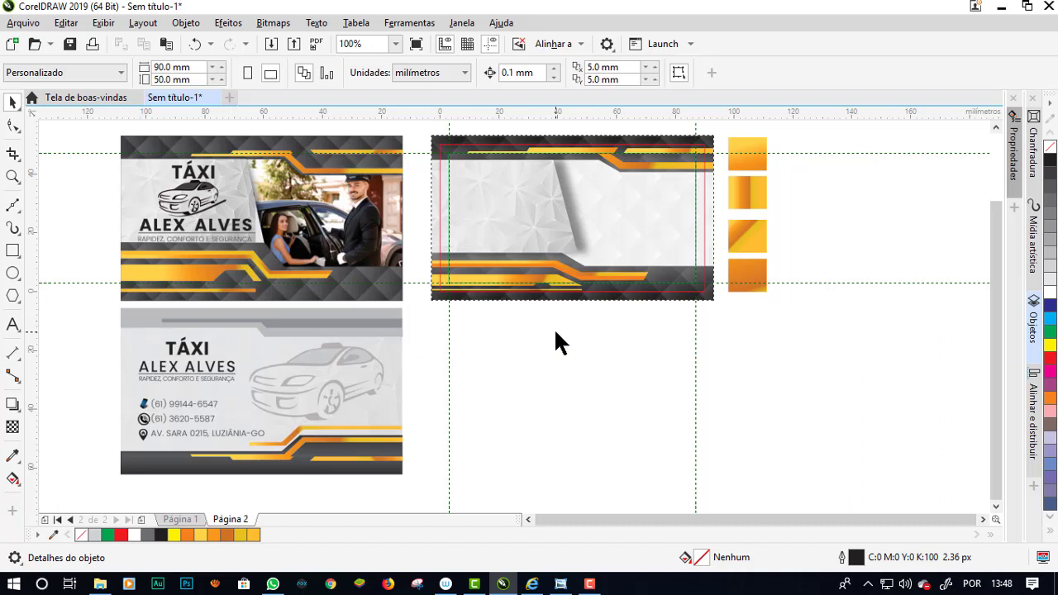
pyautogui.click(182, 521)
pyautogui.click(227, 521)
# Step: Delete the lower orange stripes and the grey overlay rectangle from the card
pyautogui.moveTo(756, 343); pyautogui.dragTo(745, 346)
pyautogui.press('Delete')
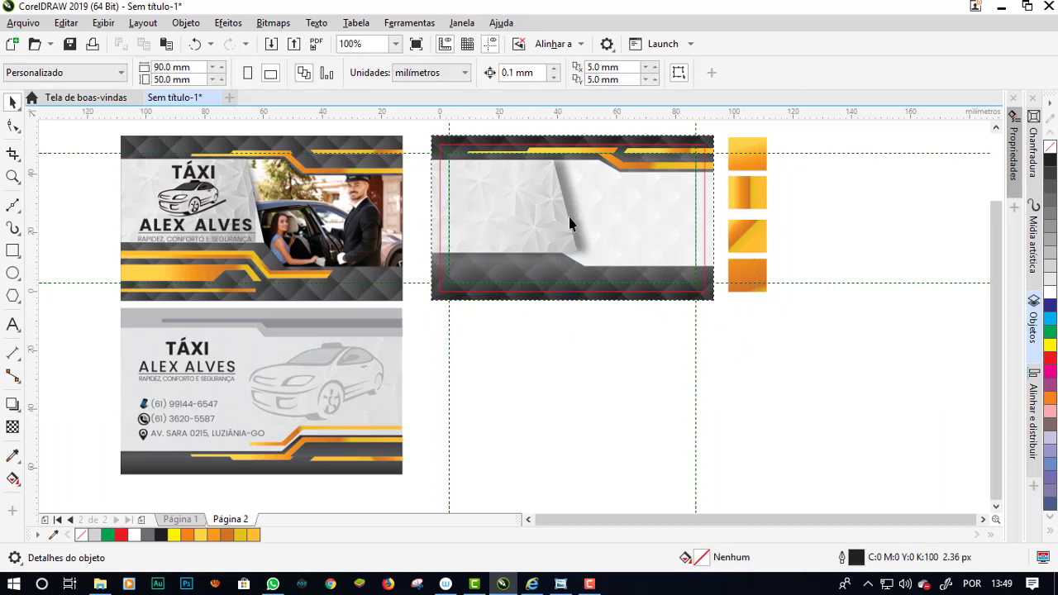
pyautogui.click(546, 201)
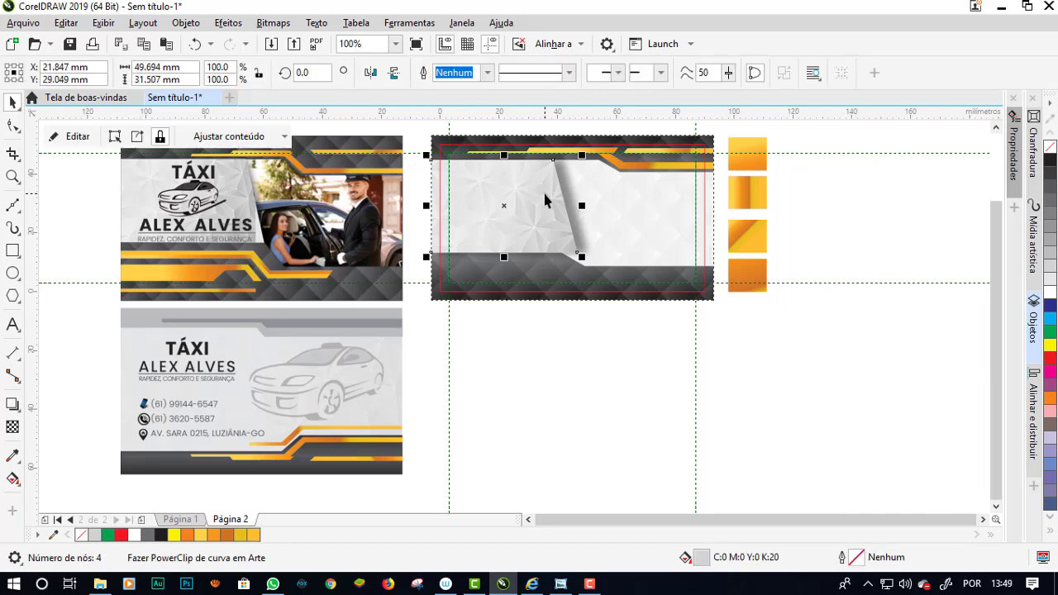
pyautogui.keyDown('ctrl'); pyautogui.click(551, 203); pyautogui.keyUp('ctrl')
pyautogui.press('Delete')
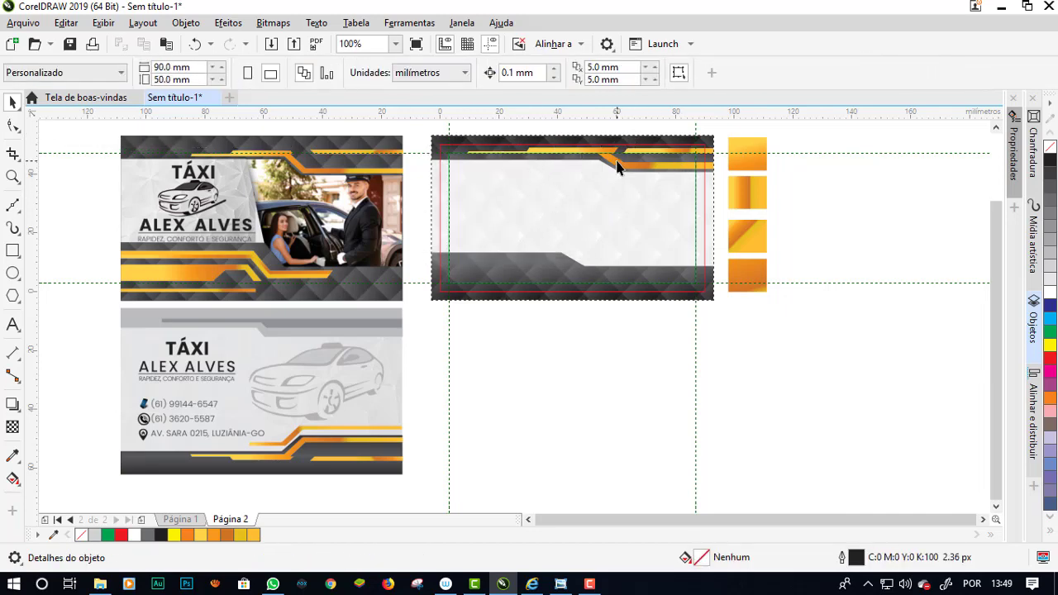
# Step: Move the Malha_Prancheta 1.png diamond-pattern bitmap off the card and delete it
pyautogui.click(543, 271)
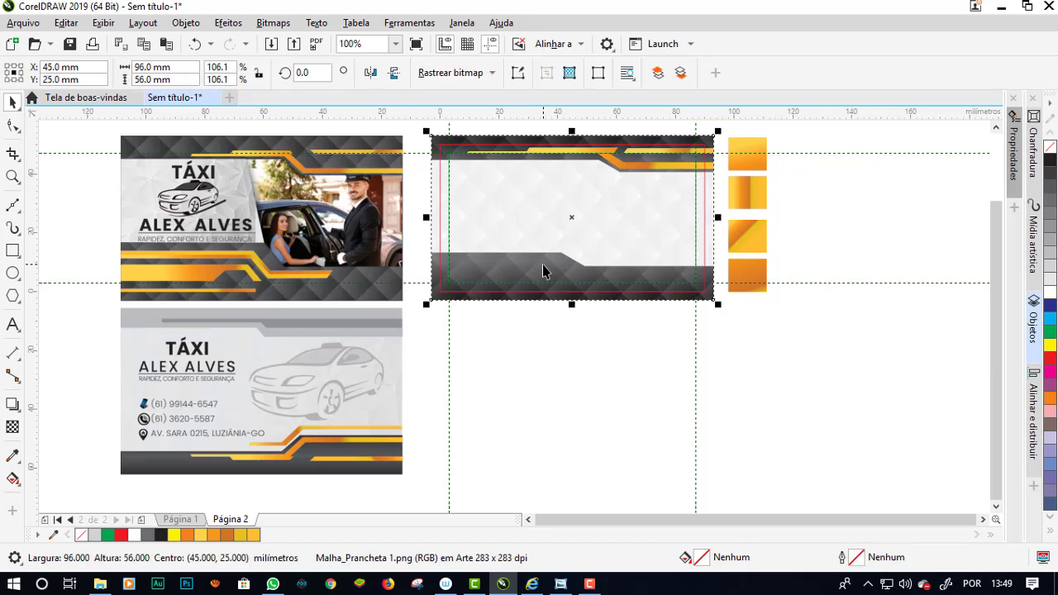
pyautogui.scroll(1, 555, 265)
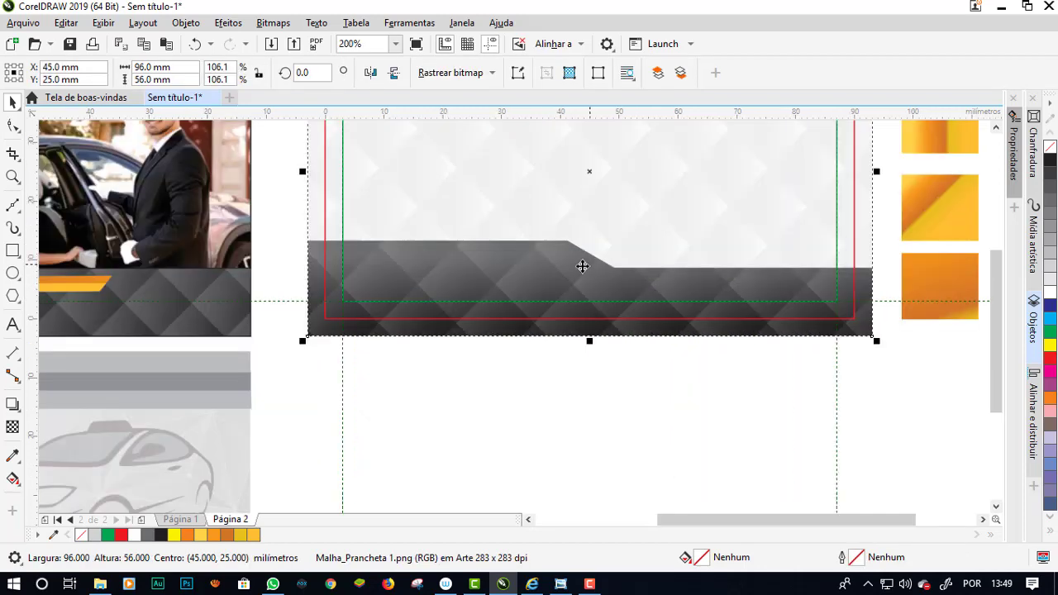
pyautogui.scroll(-1, 541, 280)
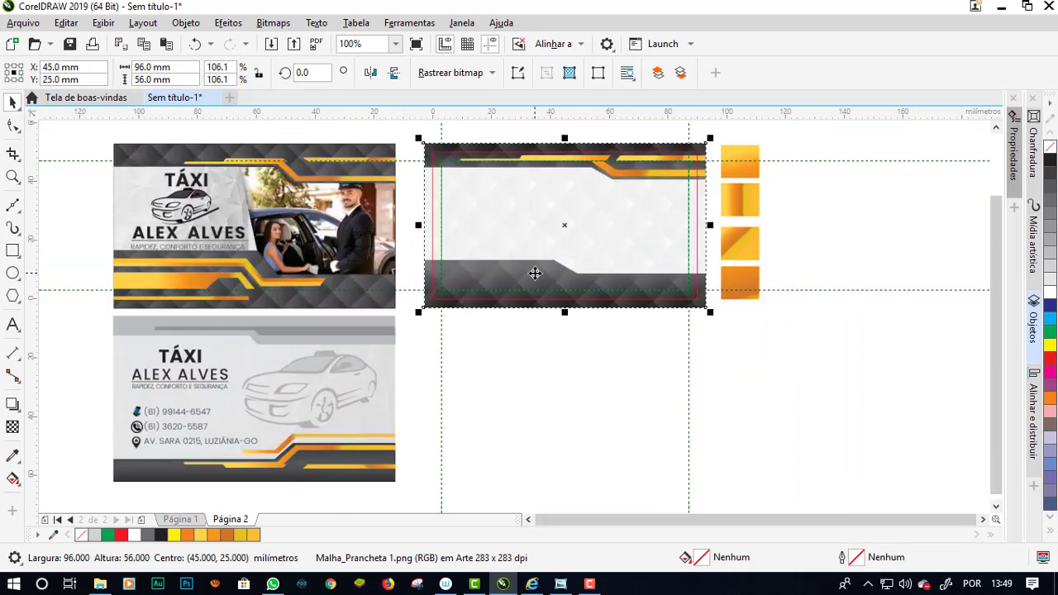
pyautogui.moveTo(535, 273); pyautogui.dragTo(572, 448)
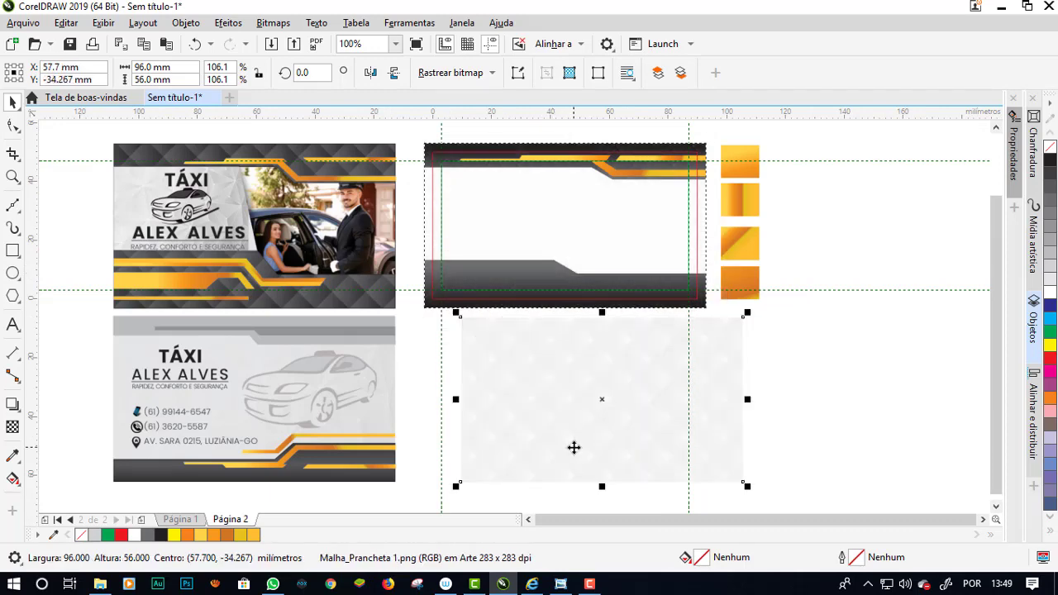
pyautogui.press('Delete')
pyautogui.click(523, 281)
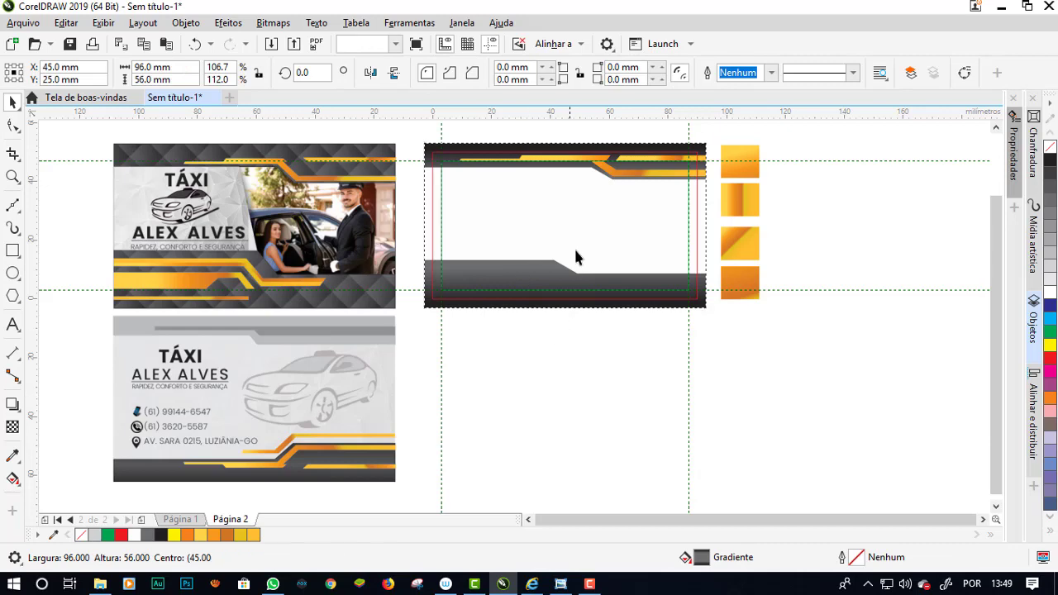
# Step: Trim the white inner shape out of the dark card background
pyautogui.moveTo(579, 256); pyautogui.dragTo(633, 389)
pyautogui.hotkey('ctrl', 'z')
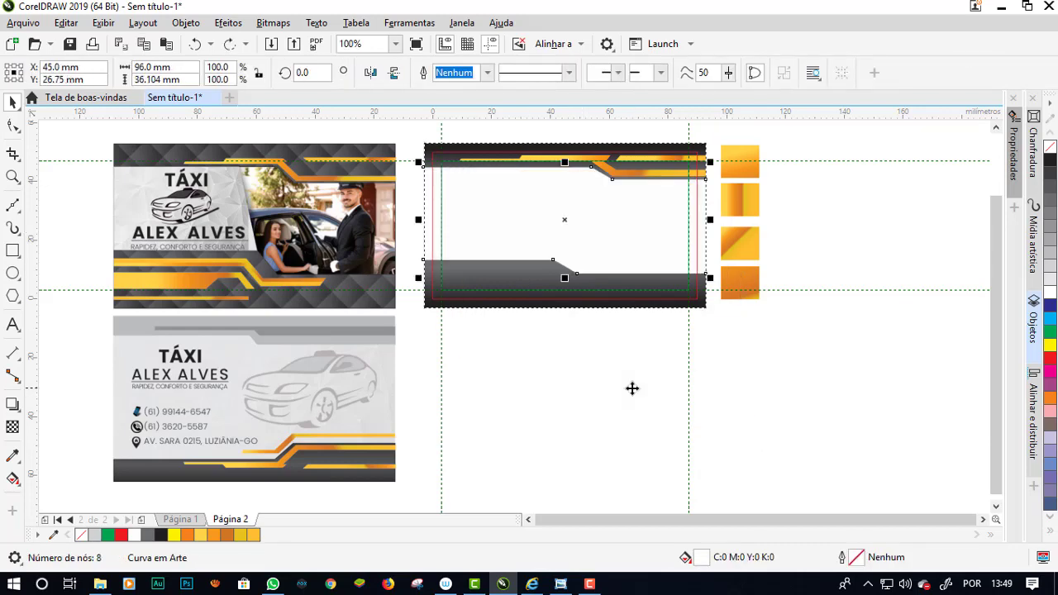
pyautogui.click(500, 323)
pyautogui.scroll(1, 501, 323)
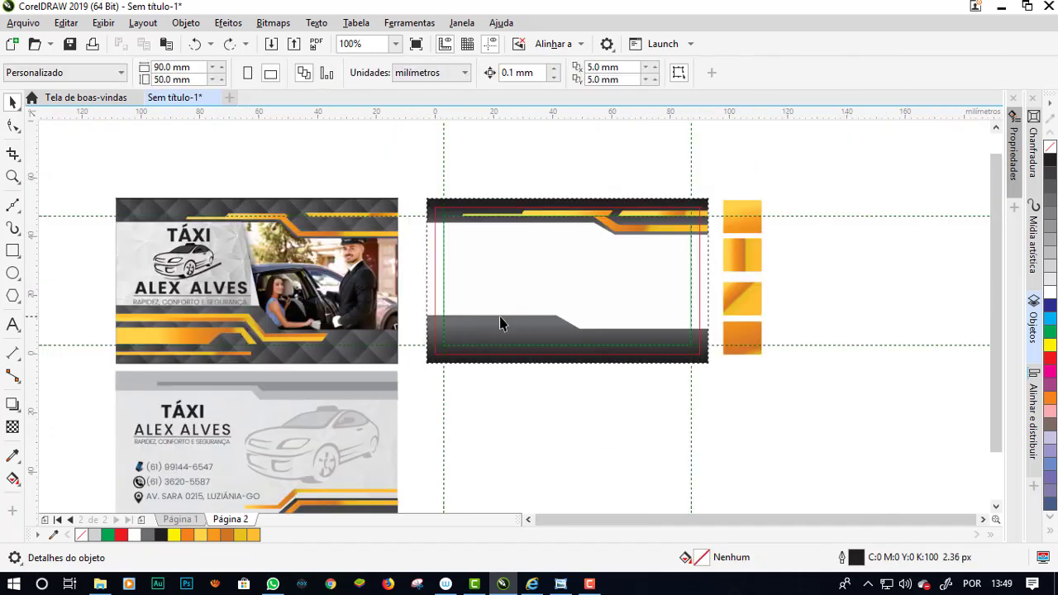
pyautogui.click(526, 278)
pyautogui.scroll(2, 521, 283)
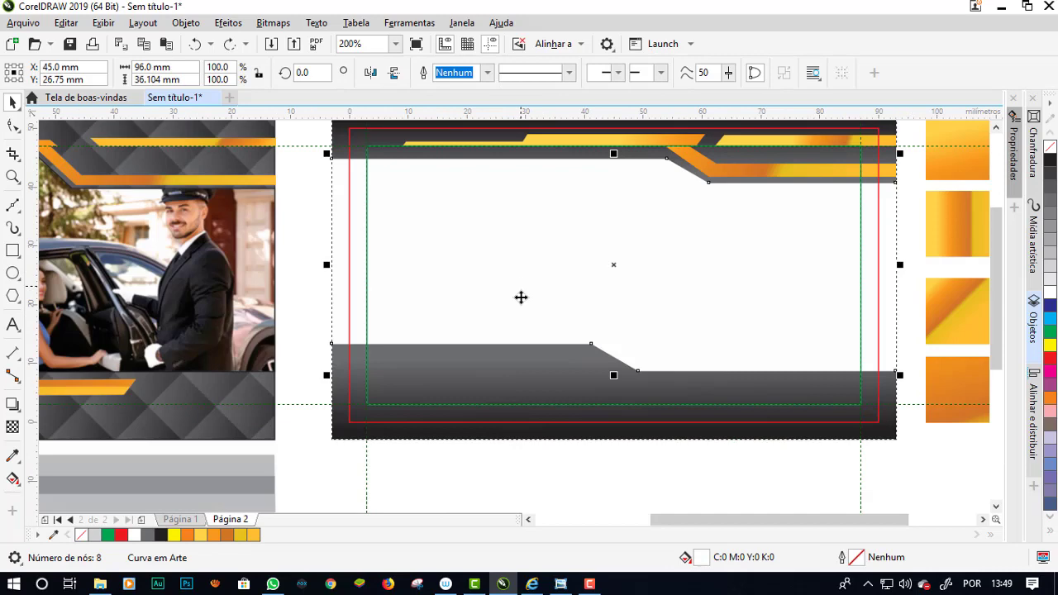
pyautogui.keyDown('shift'); pyautogui.click(513, 432); pyautogui.keyUp('shift')
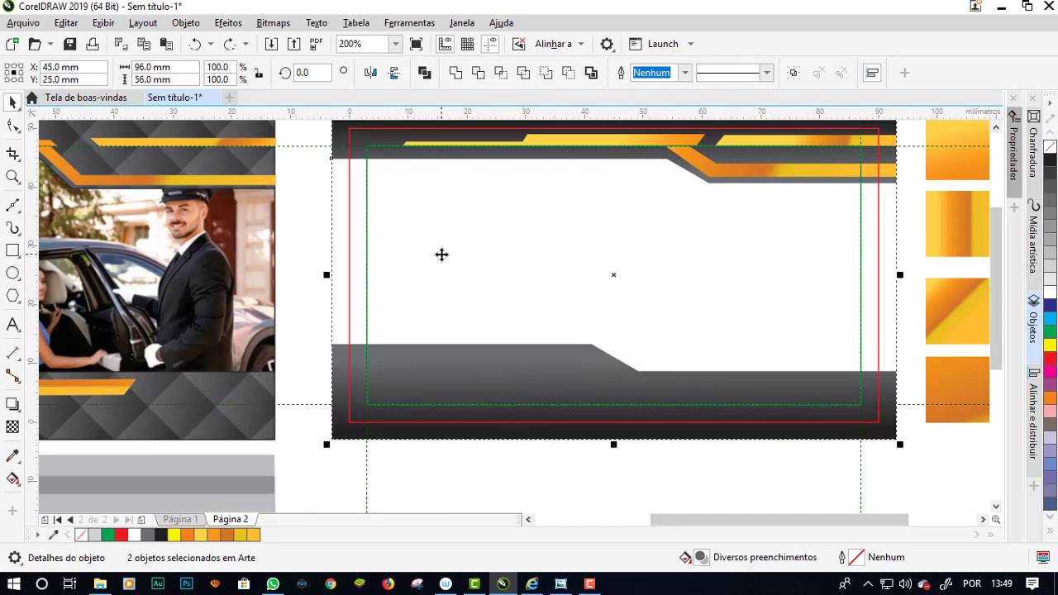
pyautogui.click(480, 70)
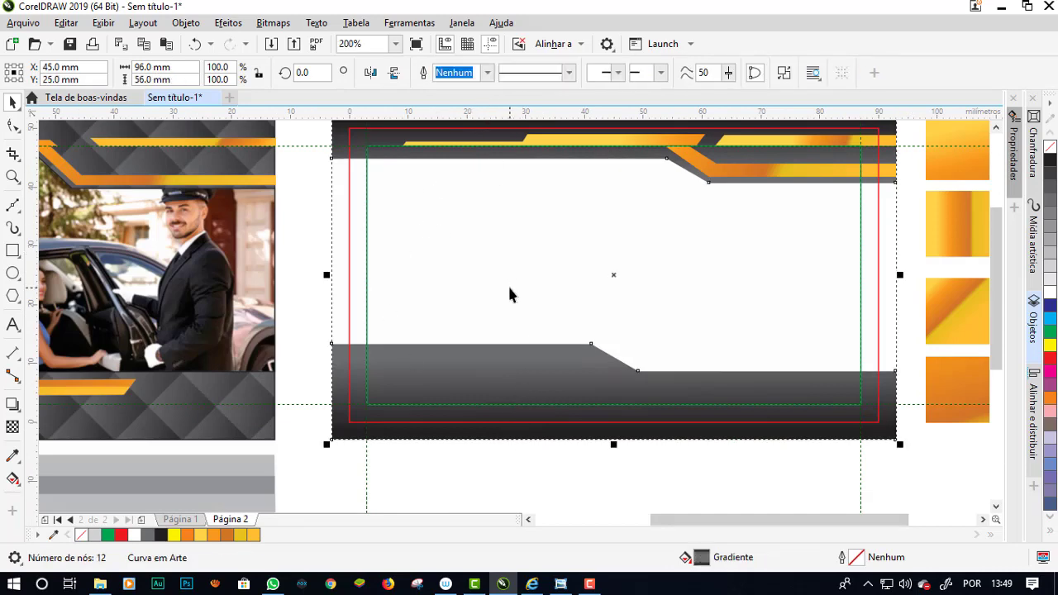
pyautogui.scroll(-2, 508, 284)
pyautogui.click(527, 387)
pyautogui.moveTo(530, 339); pyautogui.dragTo(573, 465)
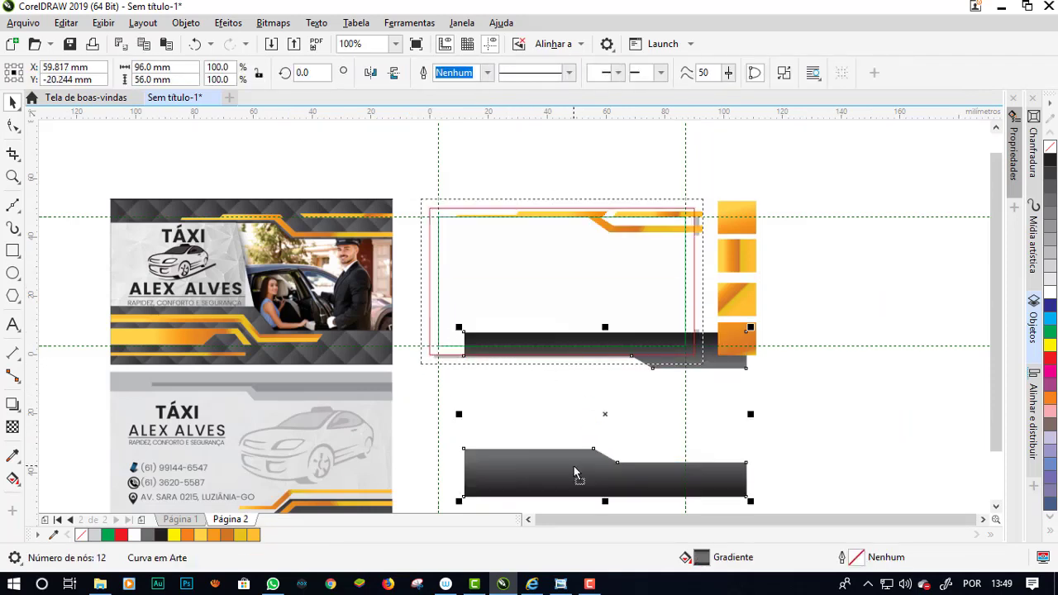
pyautogui.hotkey('ctrl', 'z')
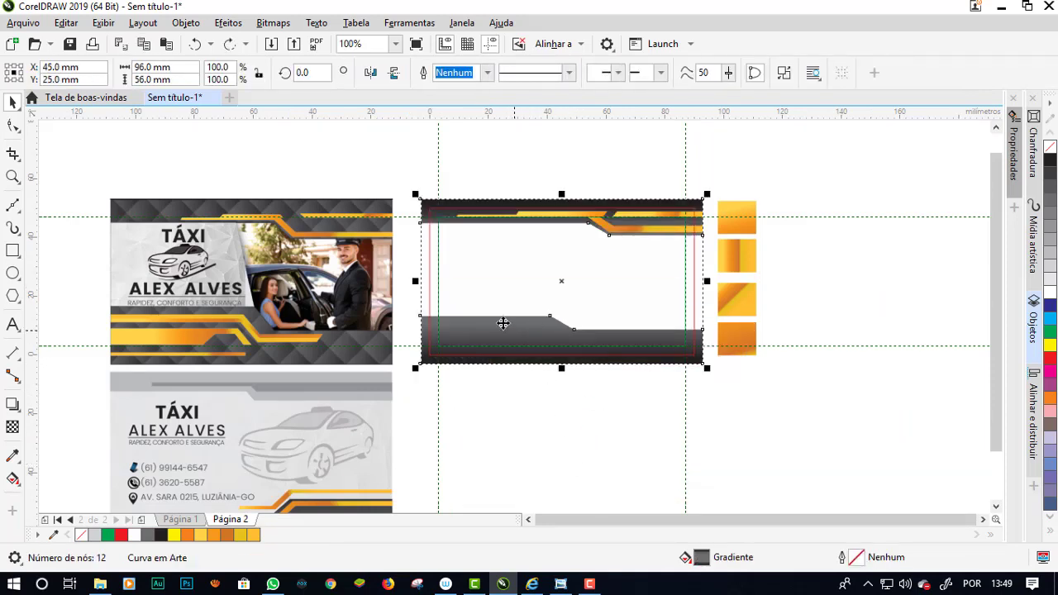
# Step: Mirror all card front pieces vertically so the stripes sit at the bottom
pyautogui.click(408, 155)
pyautogui.moveTo(392, 150)
pyautogui.mouseDown()
pyautogui.moveTo(713, 416)
pyautogui.moveTo(707, 423)
pyautogui.mouseUp()
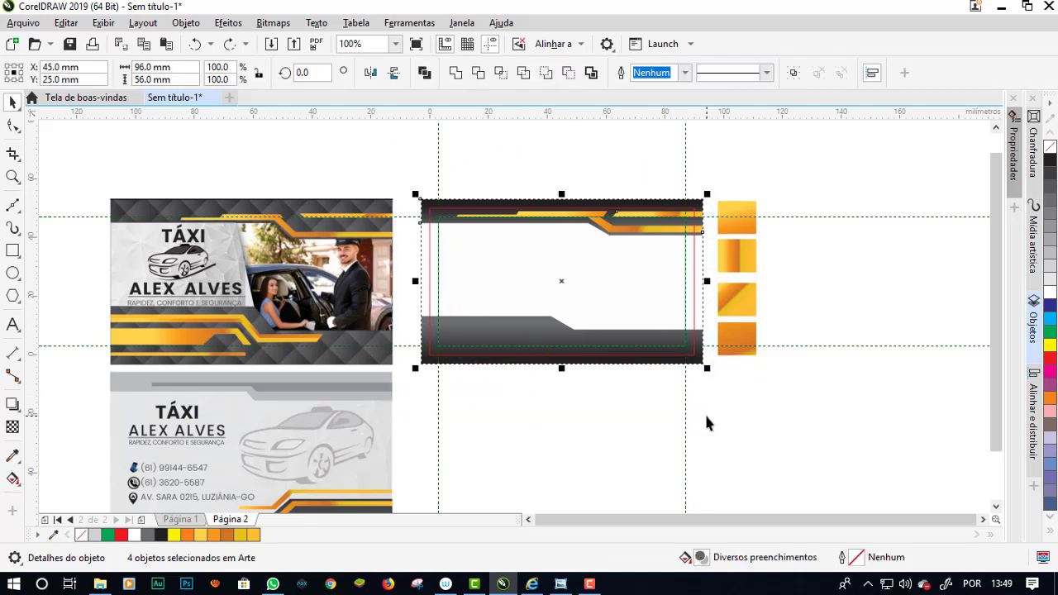
pyautogui.click(394, 74)
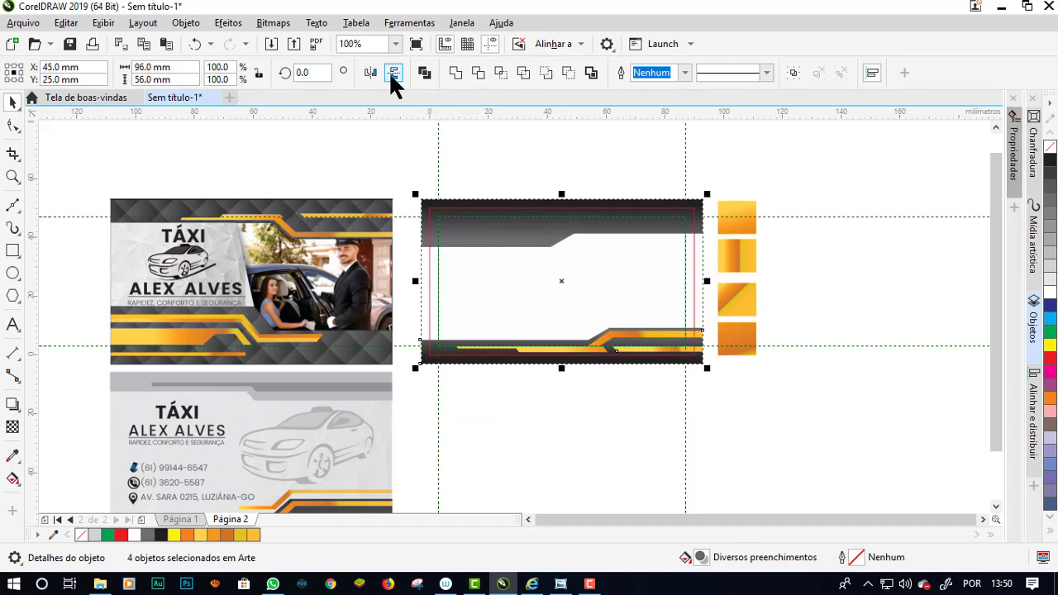
# Step: Break the dark gradient shape apart with Separar Curva
pyautogui.scroll(-2, 497, 253)
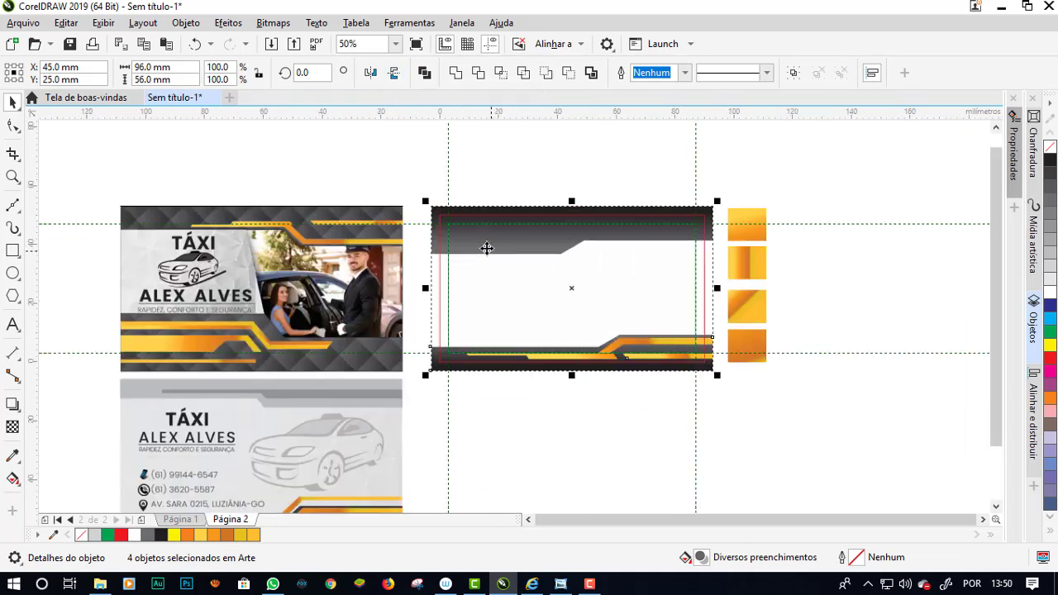
pyautogui.click(484, 155)
pyautogui.click(520, 248)
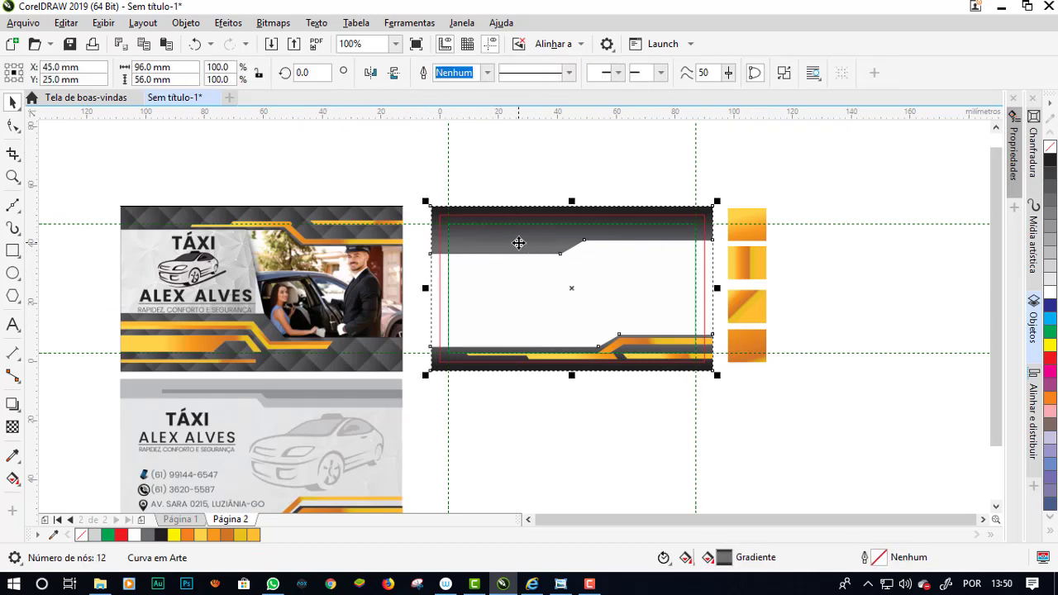
pyautogui.rightClick(519, 248)
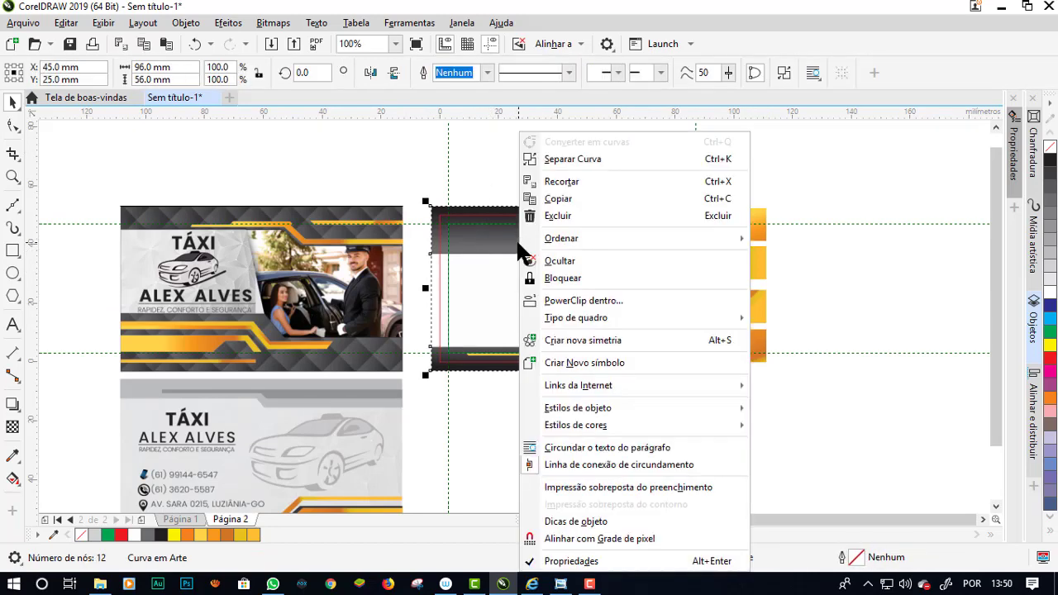
pyautogui.click(560, 158)
# Step: Delete the top dark band, keeping only the striped bottom band
pyautogui.click(560, 151)
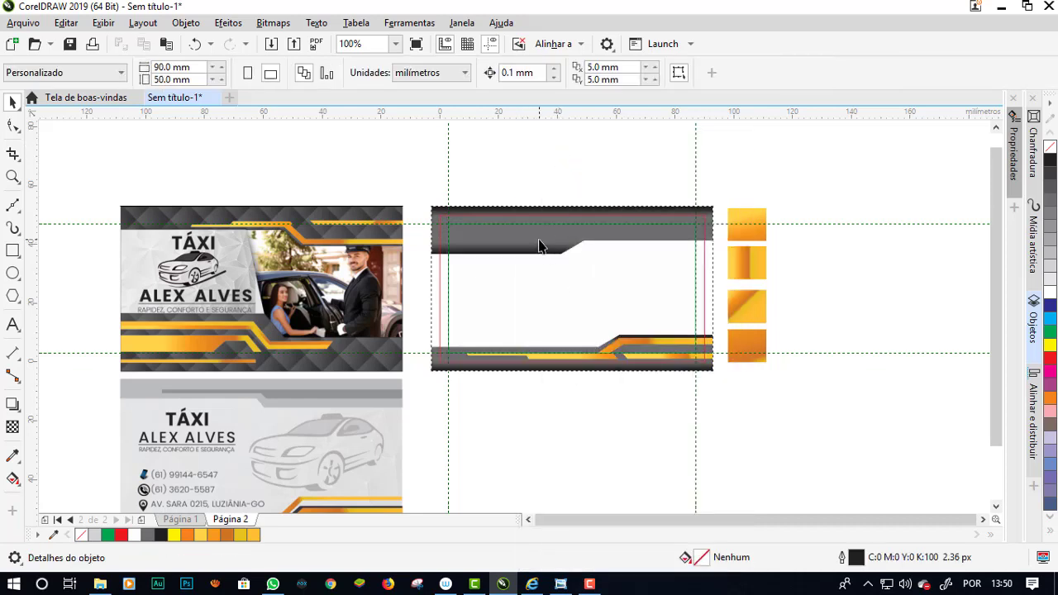
pyautogui.click(541, 240)
pyautogui.press('F10')
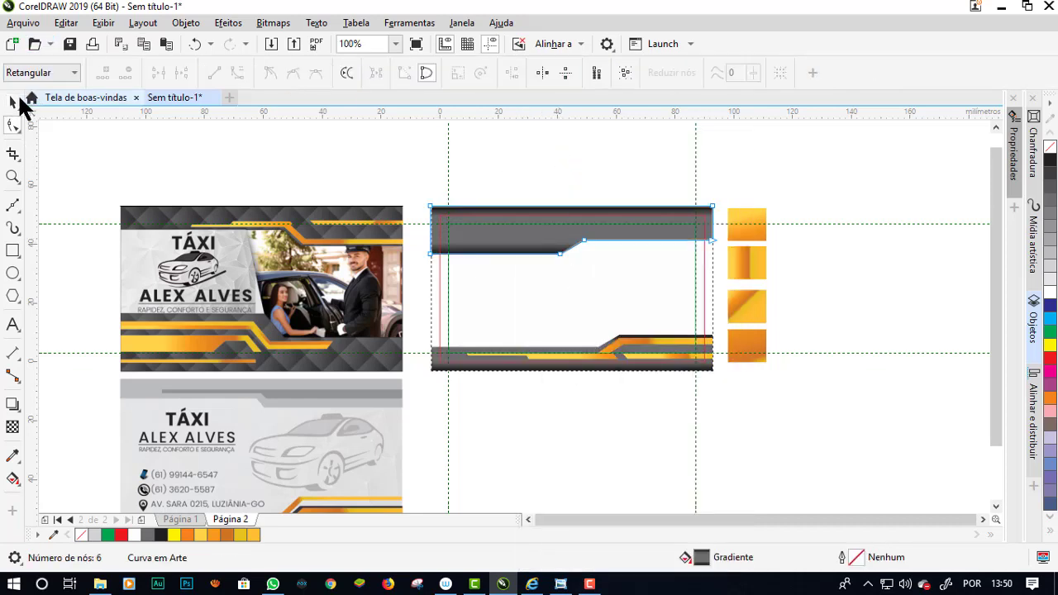
pyautogui.click(13, 101)
pyautogui.press('Delete')
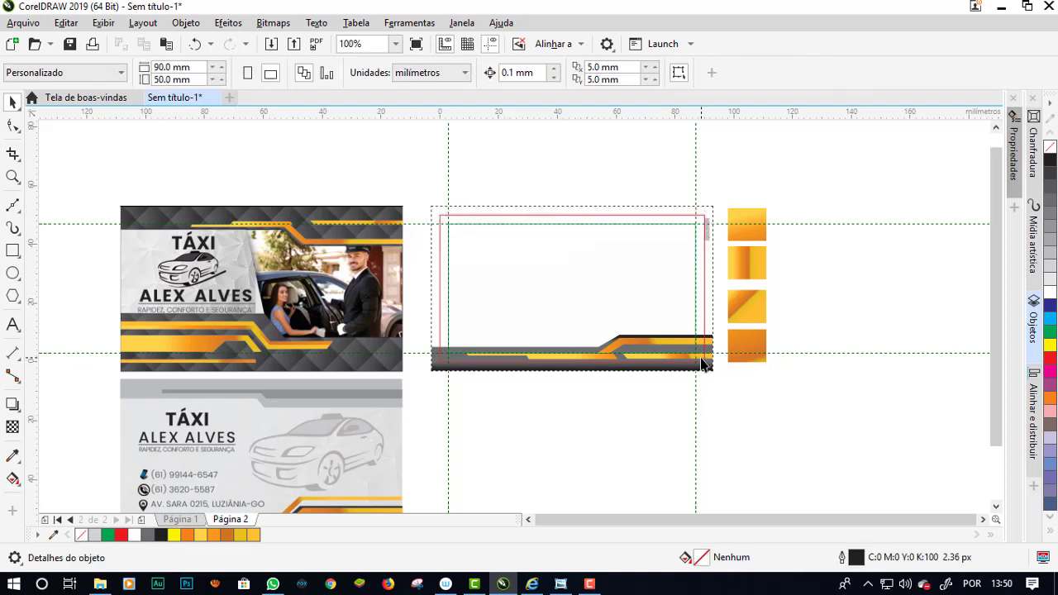
# Step: Add a page-size 20% black rectangle, extending its left, top and right edges to 96 mm width
pyautogui.doubleClick(14, 251)
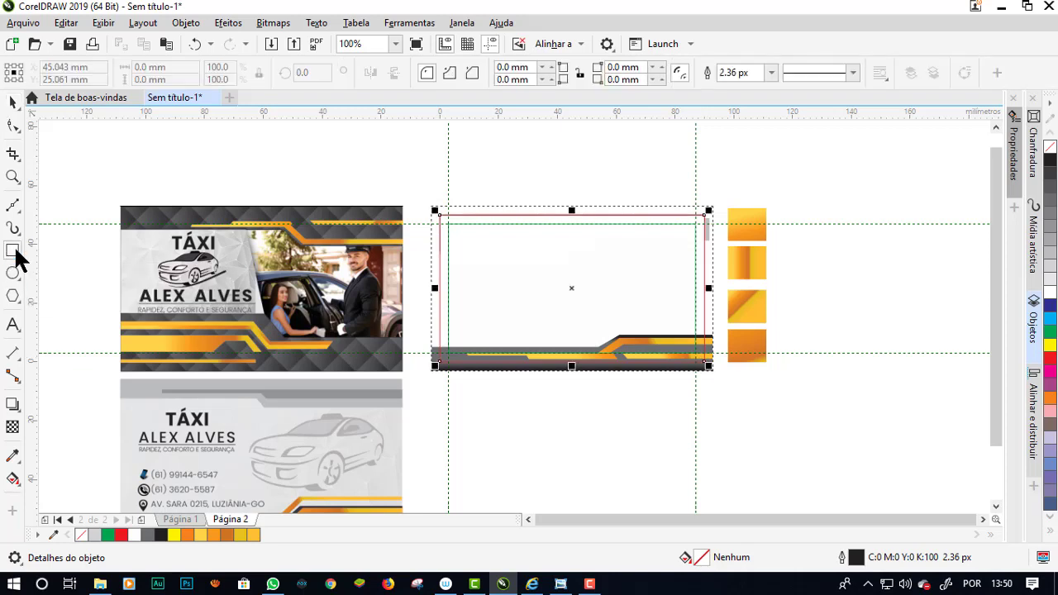
pyautogui.click(1051, 267)
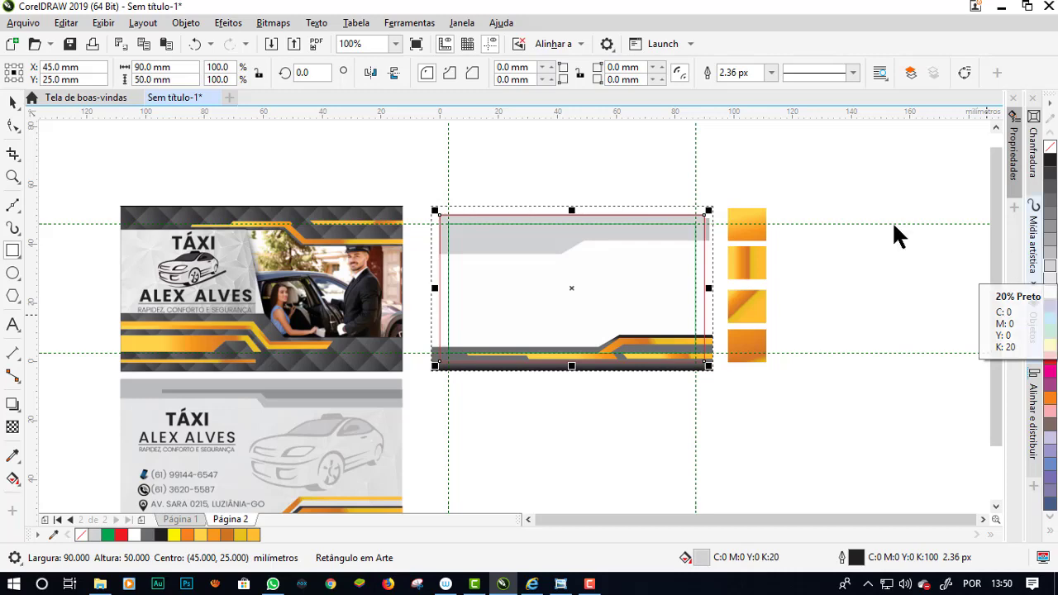
pyautogui.scroll(1, 436, 289)
pyautogui.scroll(1, 436, 290)
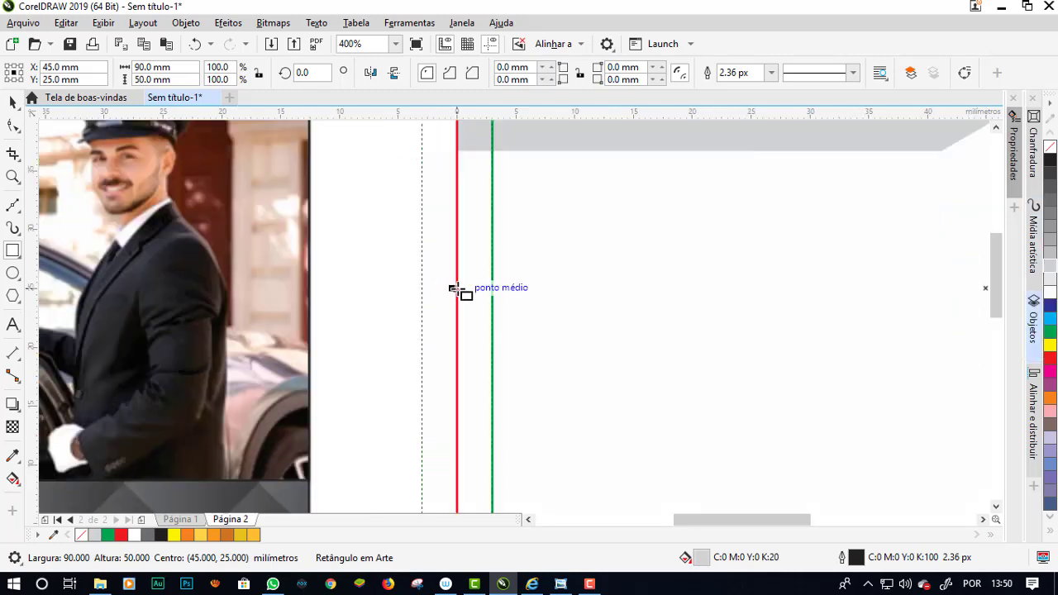
pyautogui.moveTo(452, 289); pyautogui.dragTo(418, 289)
pyautogui.scroll(-2, 418, 290)
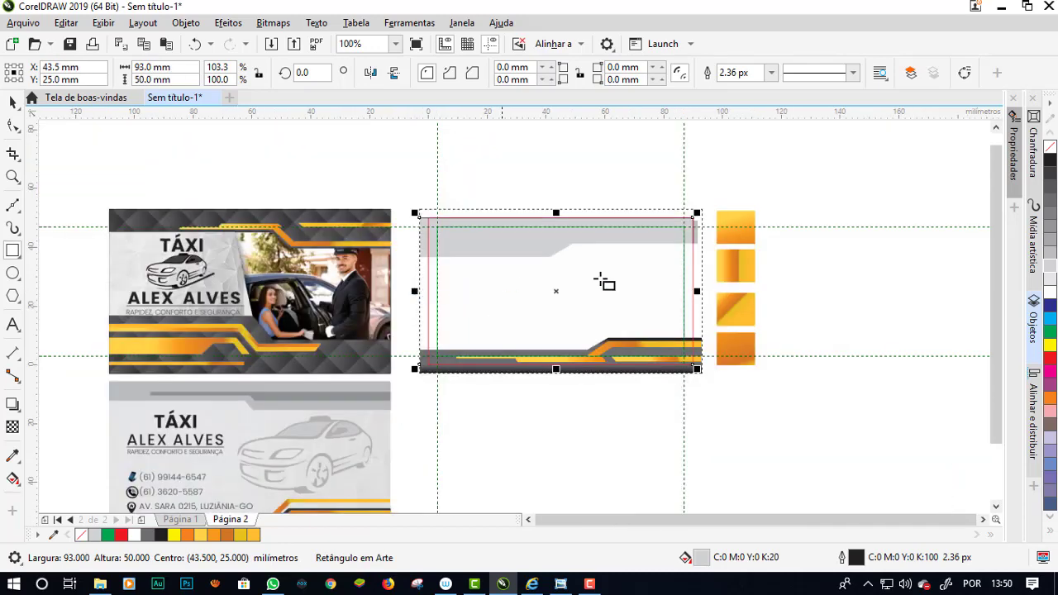
pyautogui.scroll(3, 701, 288)
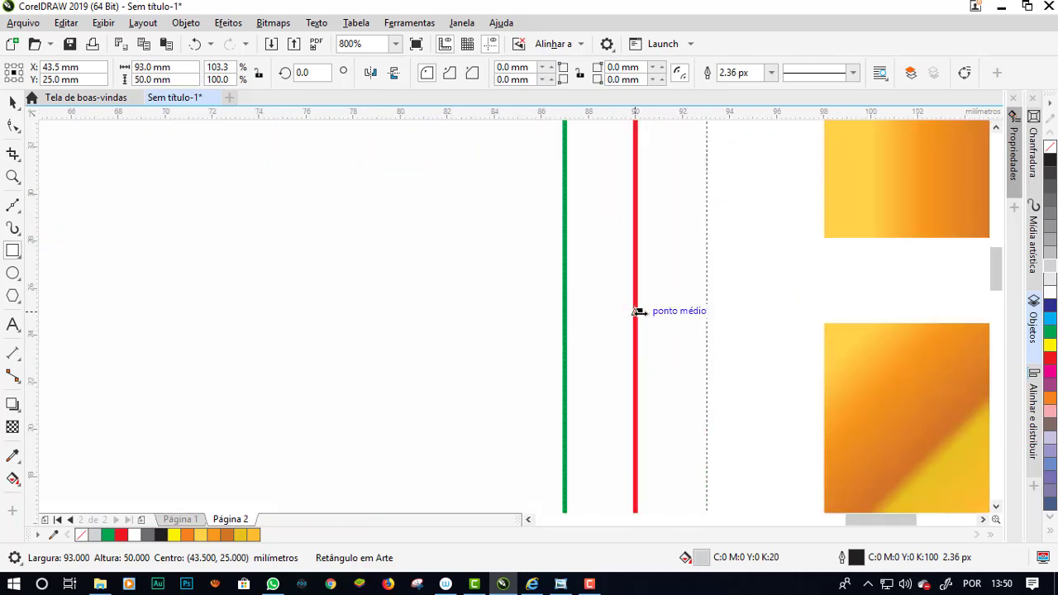
pyautogui.moveTo(637, 312); pyautogui.dragTo(708, 318)
pyautogui.scroll(-3, 709, 322)
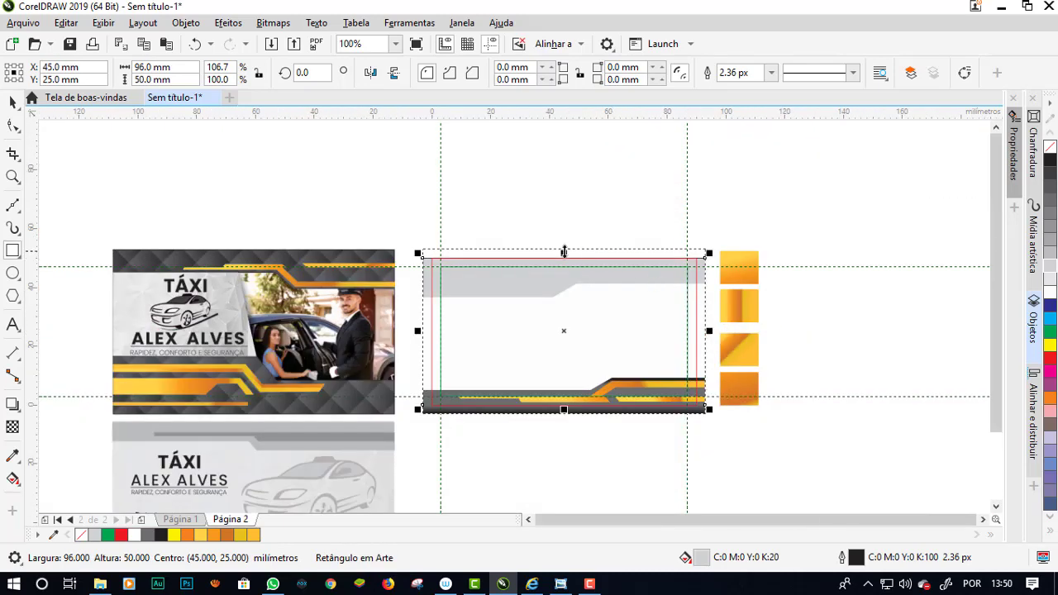
pyautogui.scroll(2, 564, 251)
pyautogui.moveTo(570, 279); pyautogui.dragTo(573, 242)
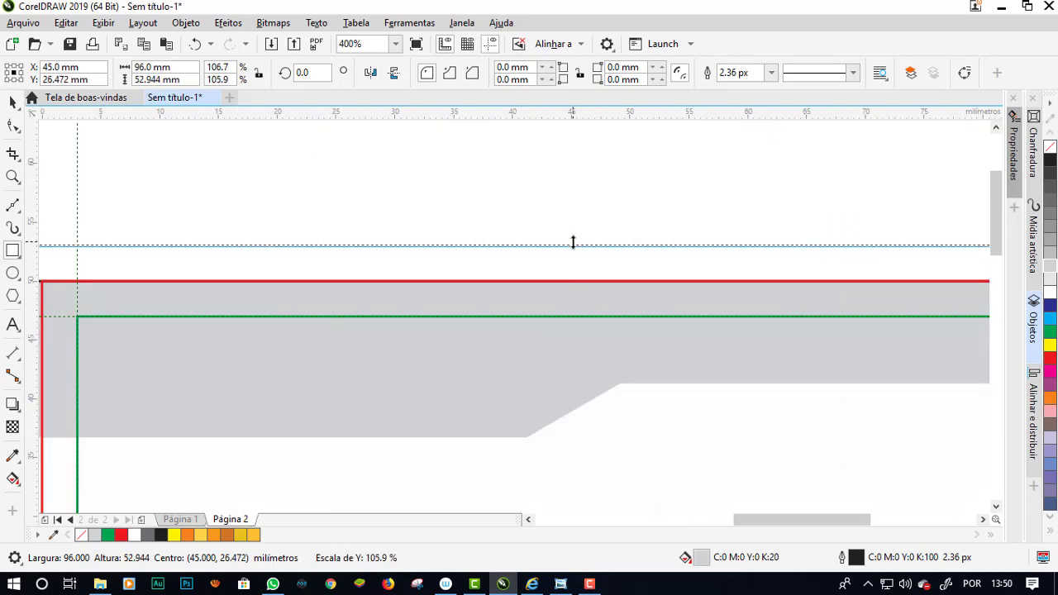
pyautogui.scroll(-1, 564, 233)
pyautogui.scroll(-1, 560, 229)
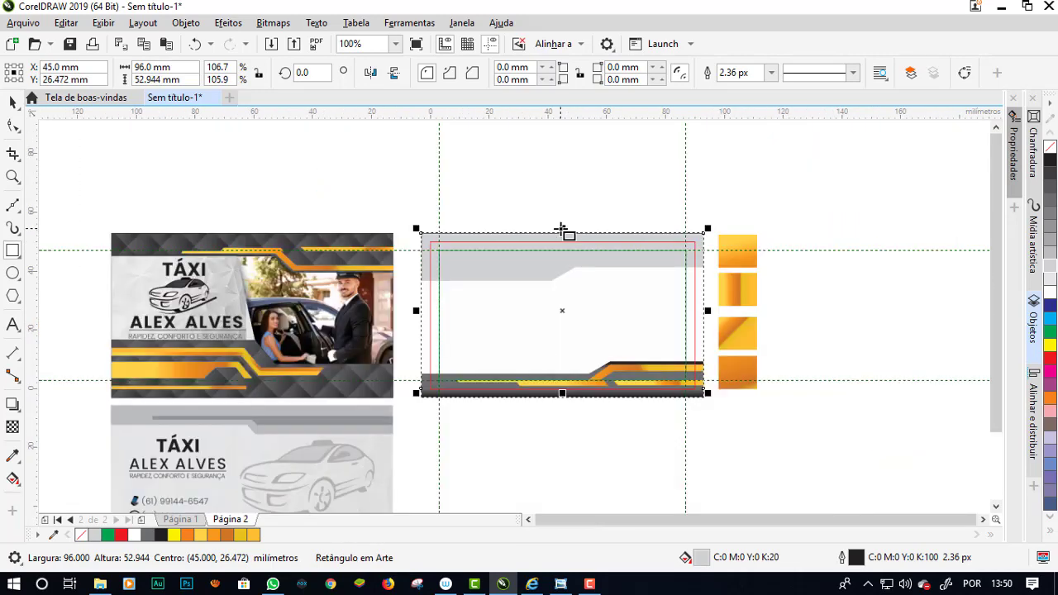
# Step: Delete the white inner shape from the card
pyautogui.click(14, 101)
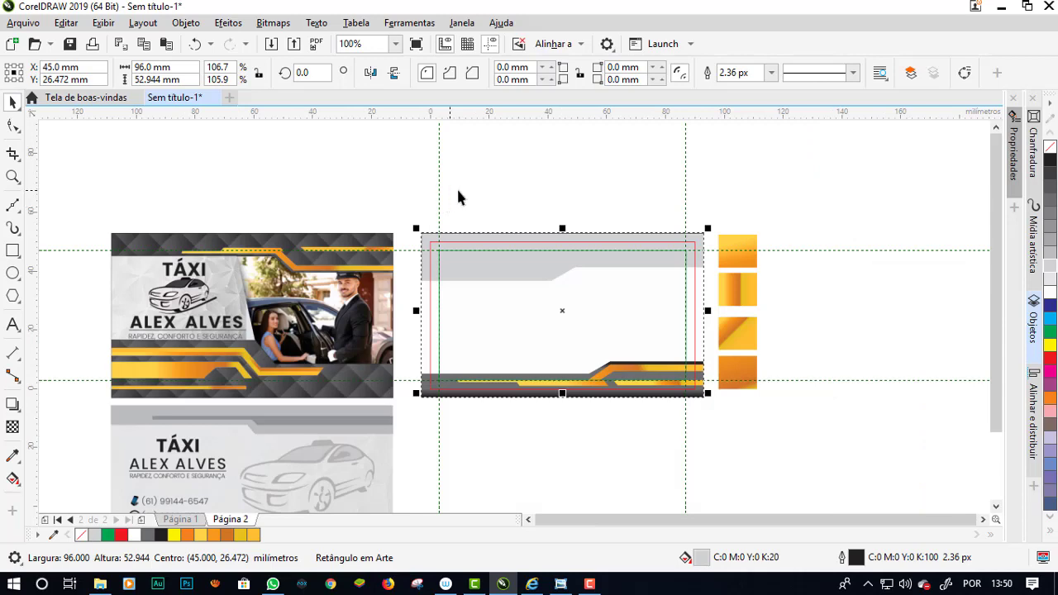
pyautogui.click(570, 279)
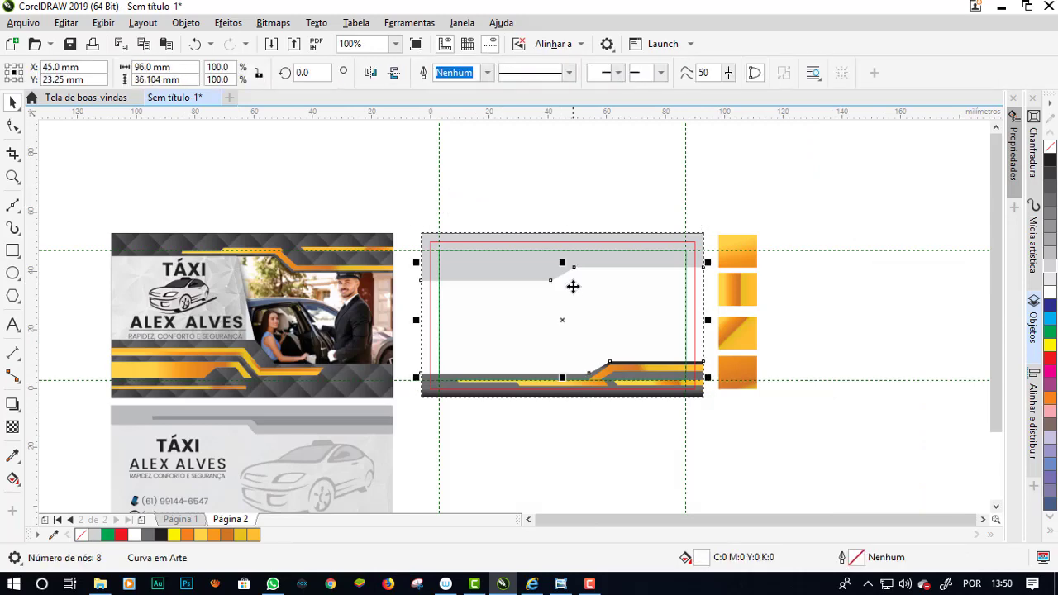
pyautogui.scroll(-1, 562, 281)
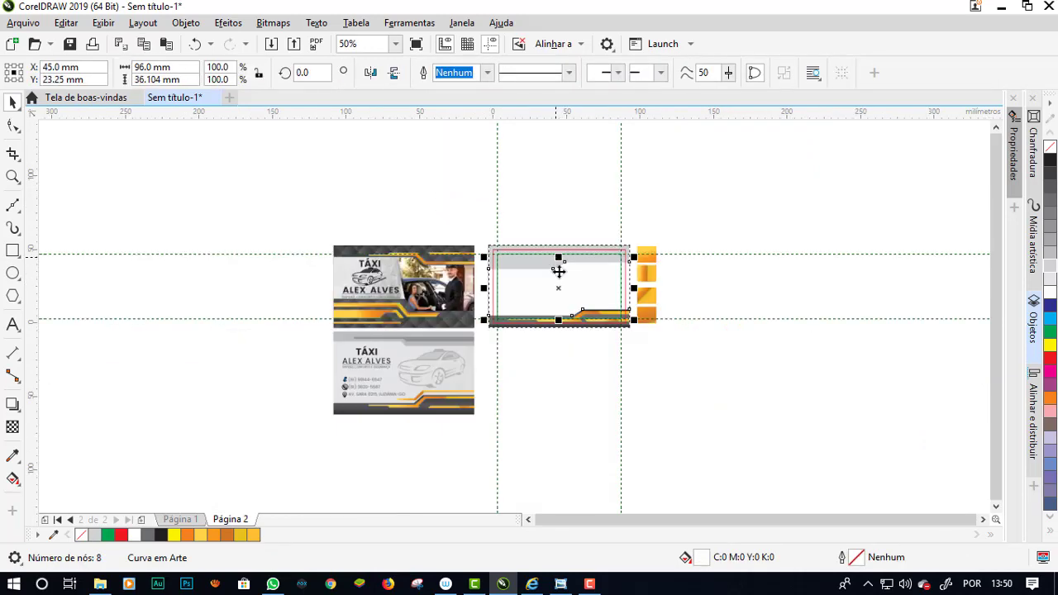
pyautogui.scroll(-1, 557, 288)
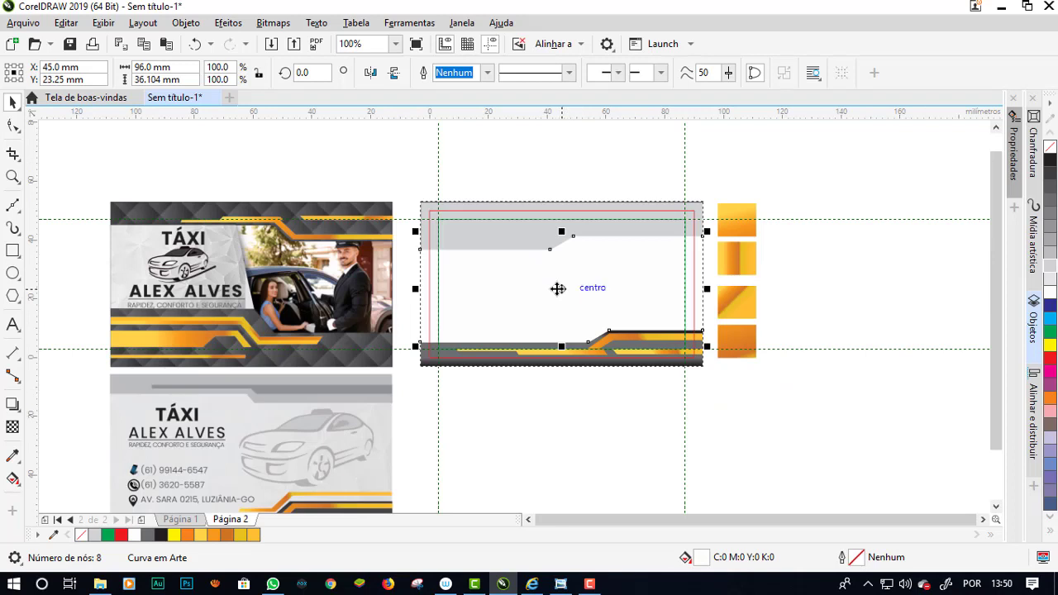
pyautogui.press('Delete')
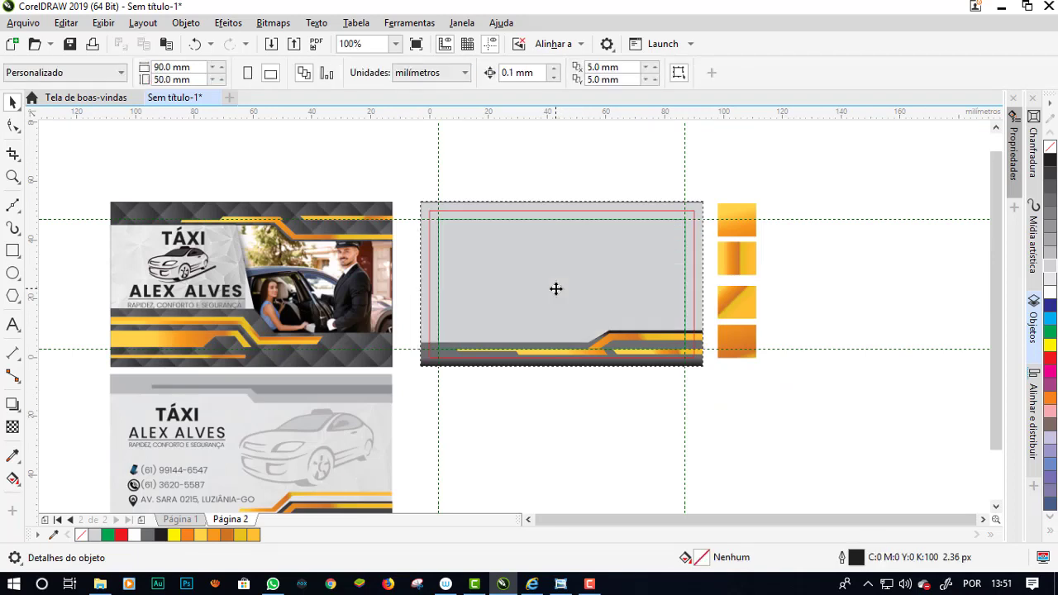
# Step: Draw a 96 mm outline-free 30% black band across the card top
pyautogui.click(12, 251)
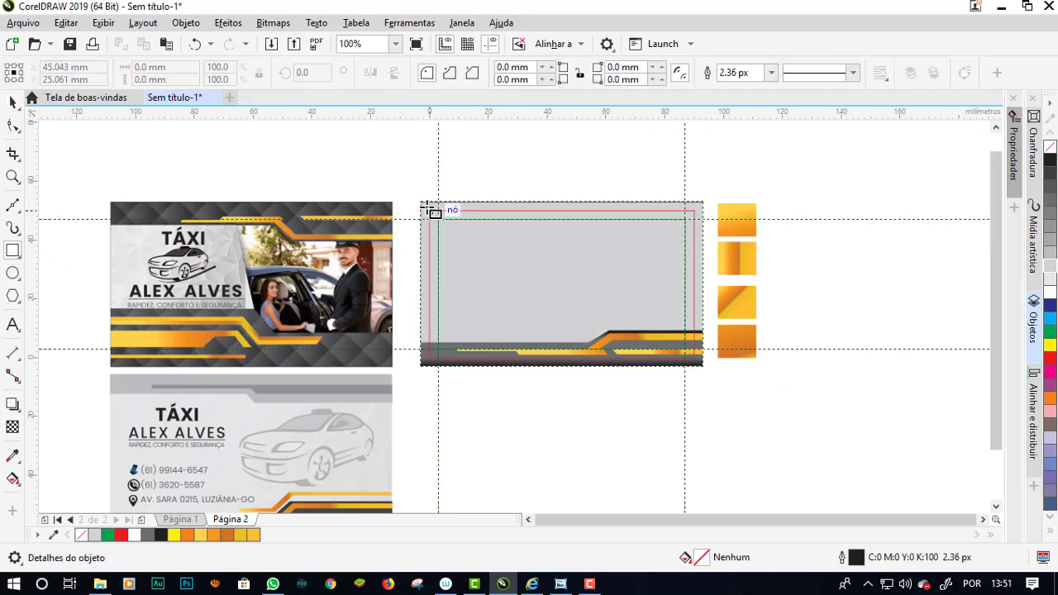
pyautogui.moveTo(420, 203); pyautogui.dragTo(702, 242)
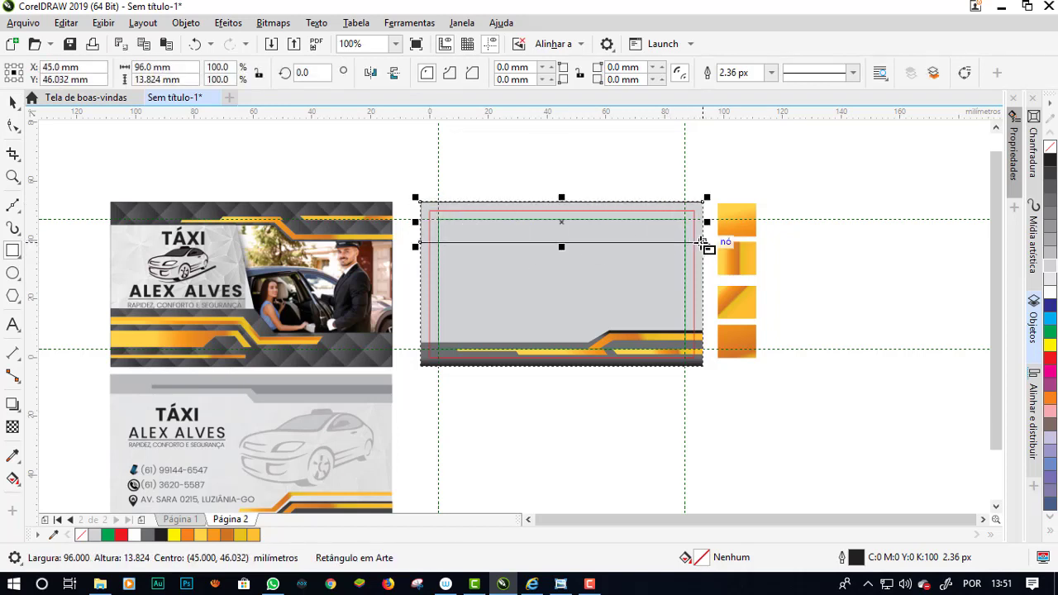
pyautogui.click(12, 100)
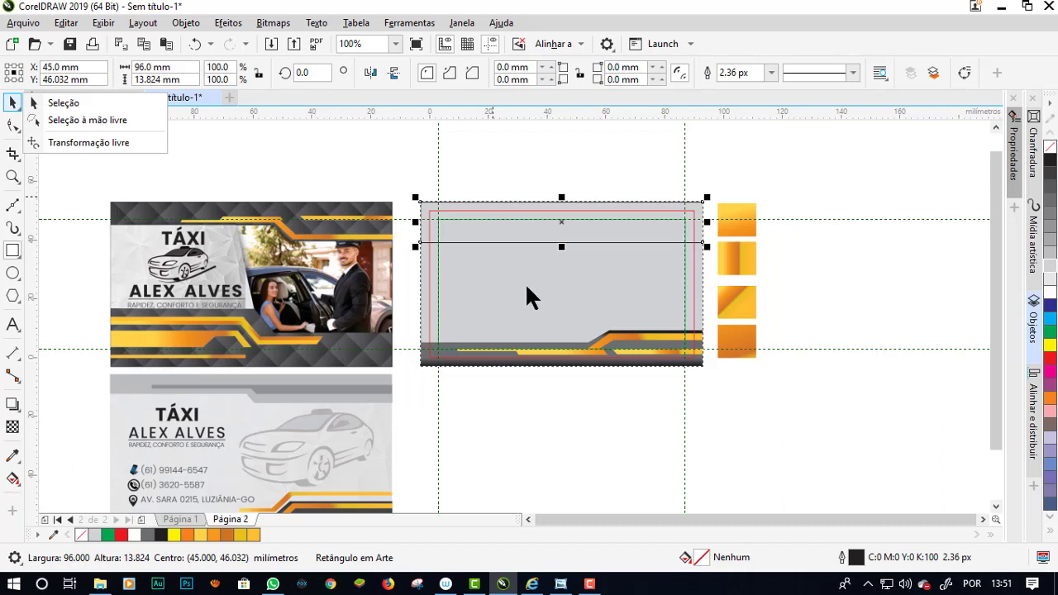
pyautogui.click(1053, 258)
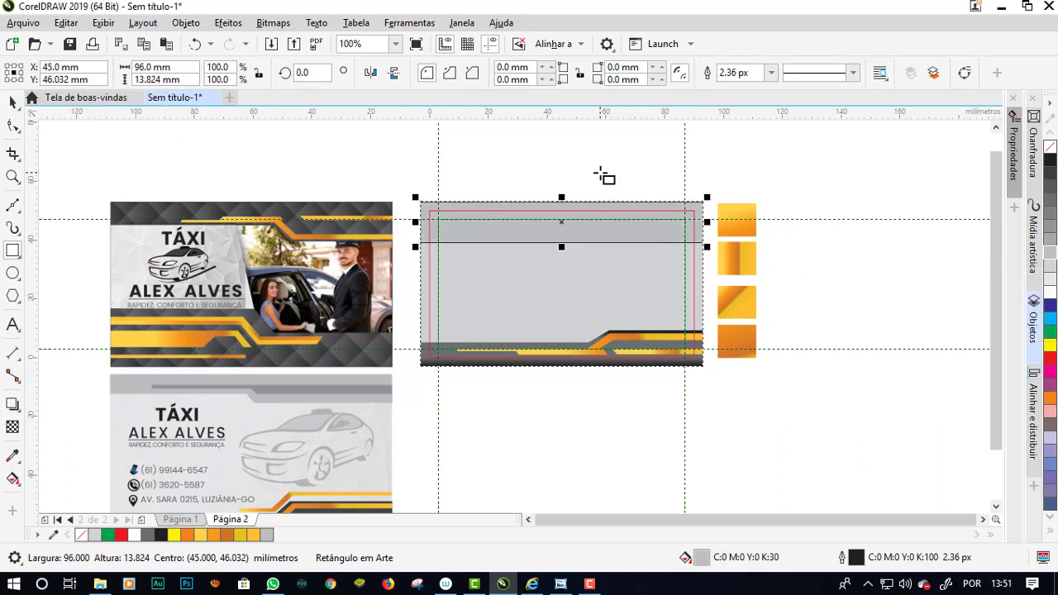
pyautogui.click(13, 101)
pyautogui.click(561, 136)
pyautogui.click(625, 239)
pyautogui.rightClick(1050, 147)
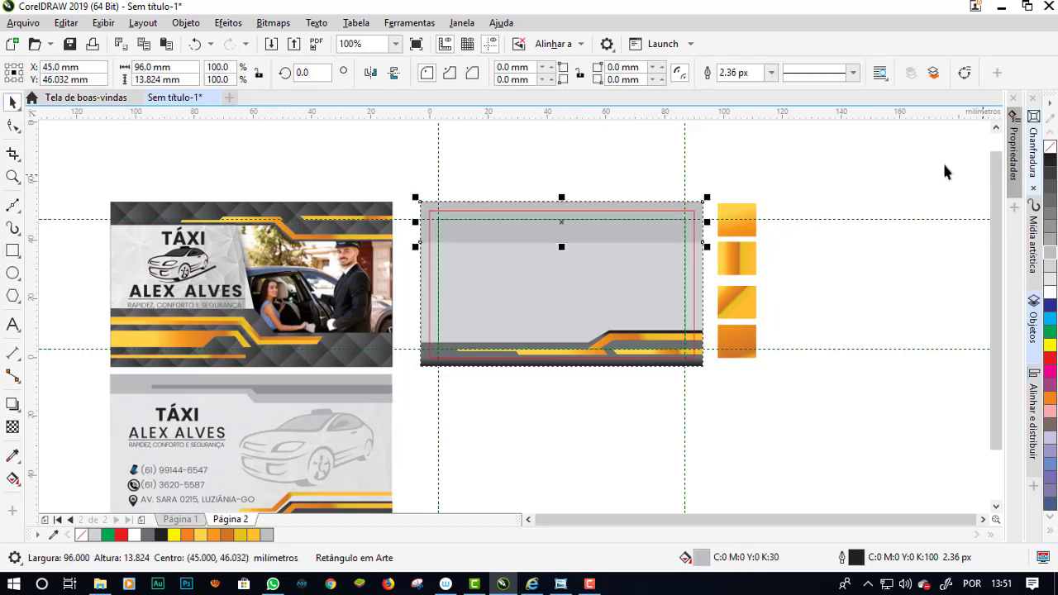
# Step: Lighten the card's background rectangle to 10% black
pyautogui.click(667, 281)
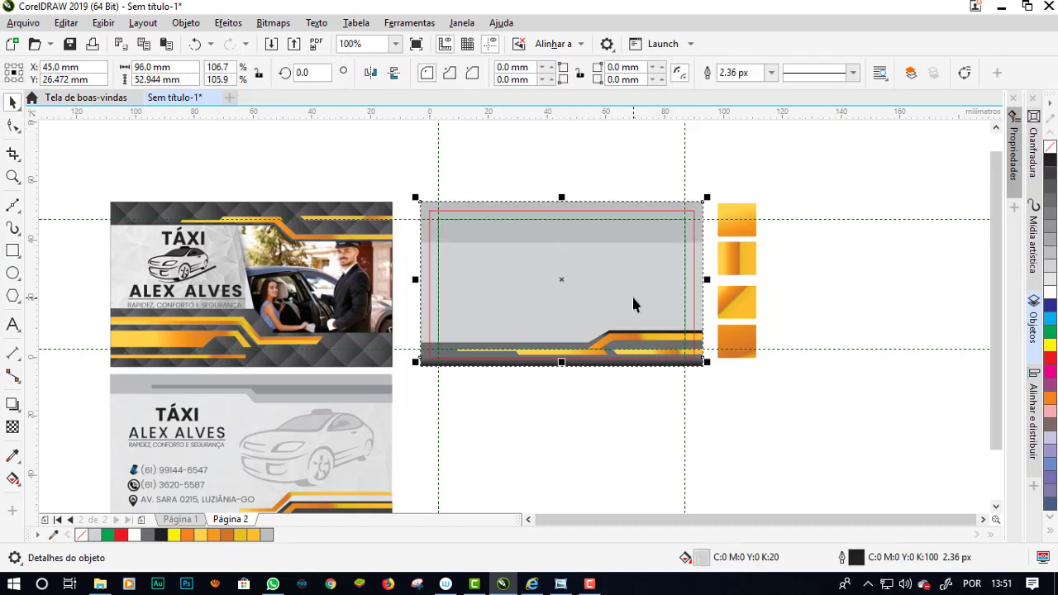
pyautogui.click(1052, 285)
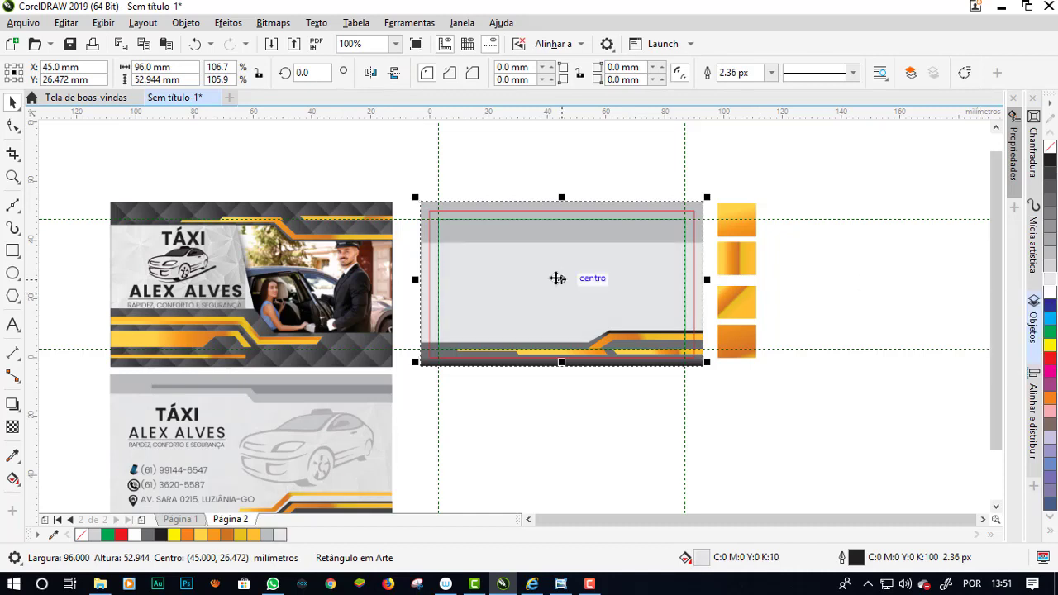
pyautogui.click(580, 145)
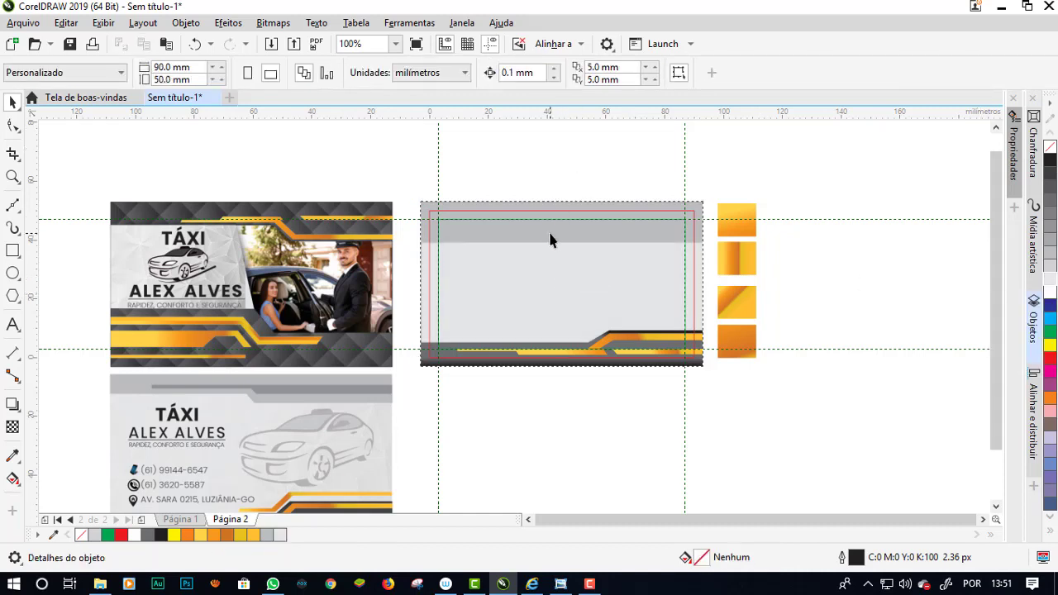
# Step: Convert the top grey band to curves with Converter em curvas
pyautogui.click(551, 239)
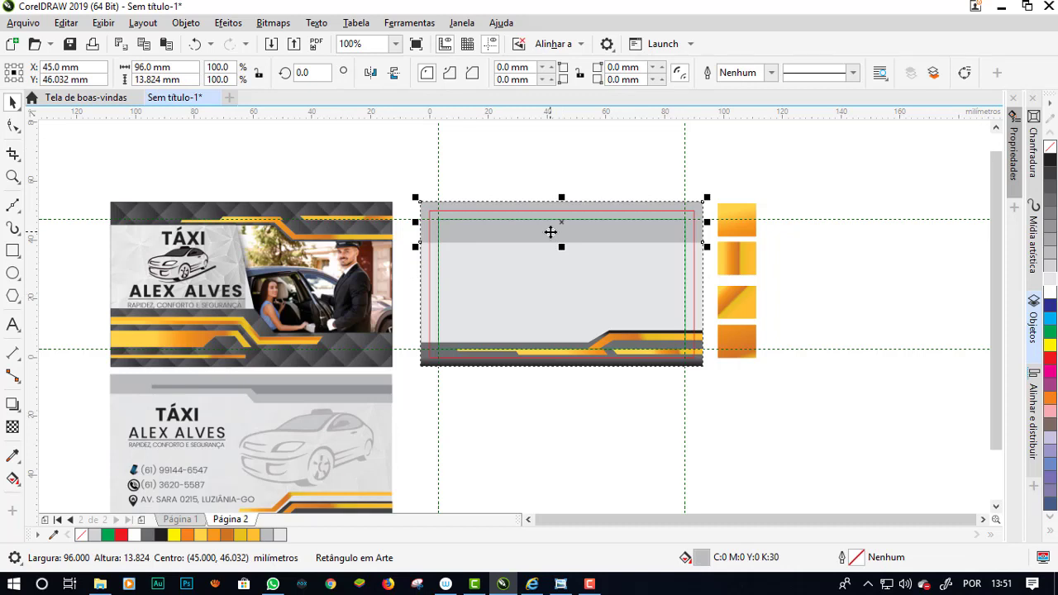
pyautogui.rightClick(551, 232)
pyautogui.click(603, 139)
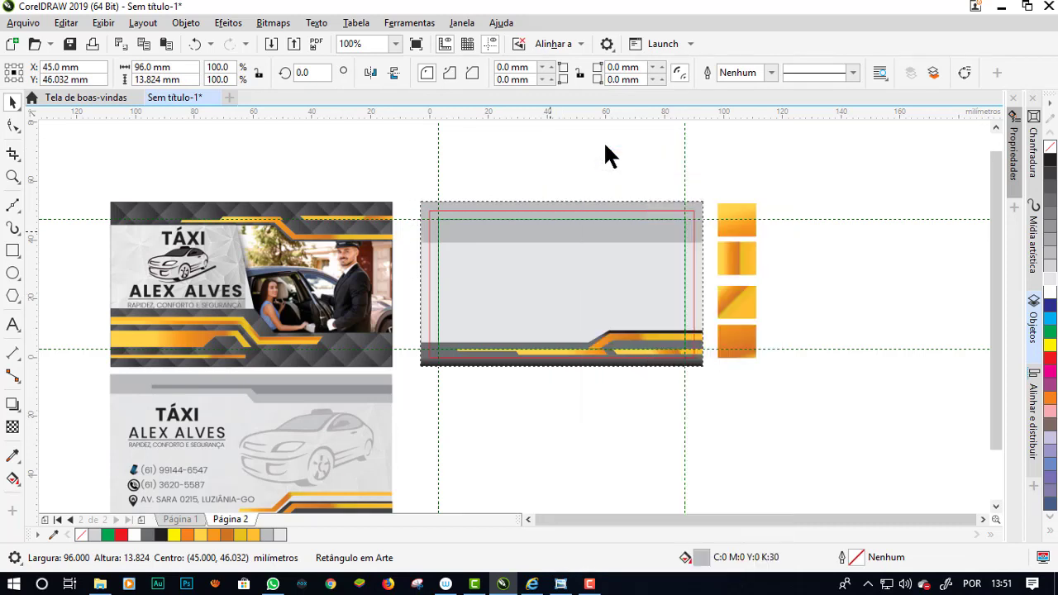
pyautogui.click(13, 125)
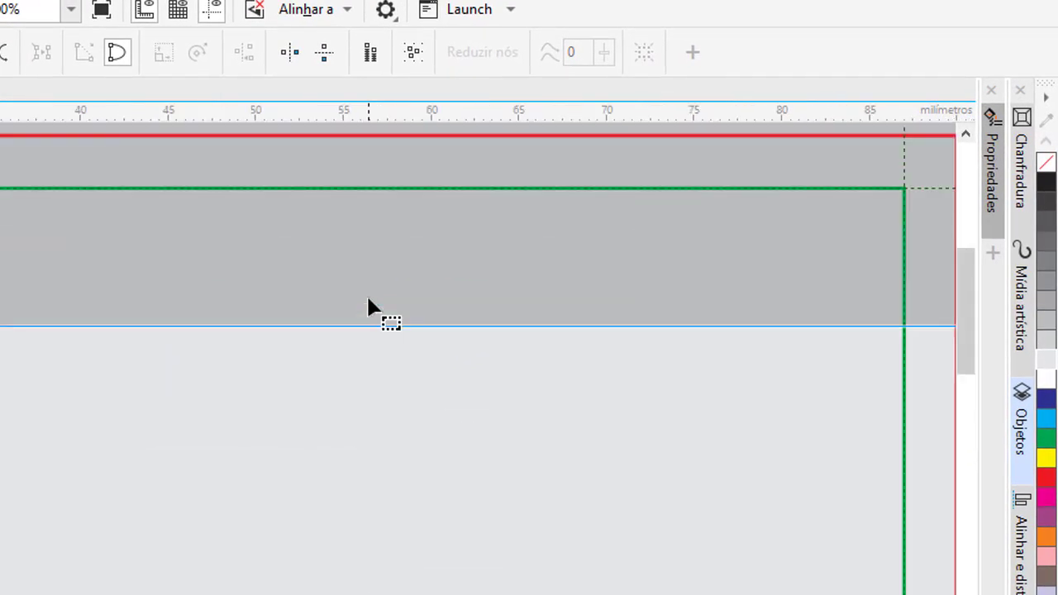
# Step: Add two bottom-edge nodes and snap the left ones up to a guideline, forming a slanted step
pyautogui.doubleClick(407, 326)
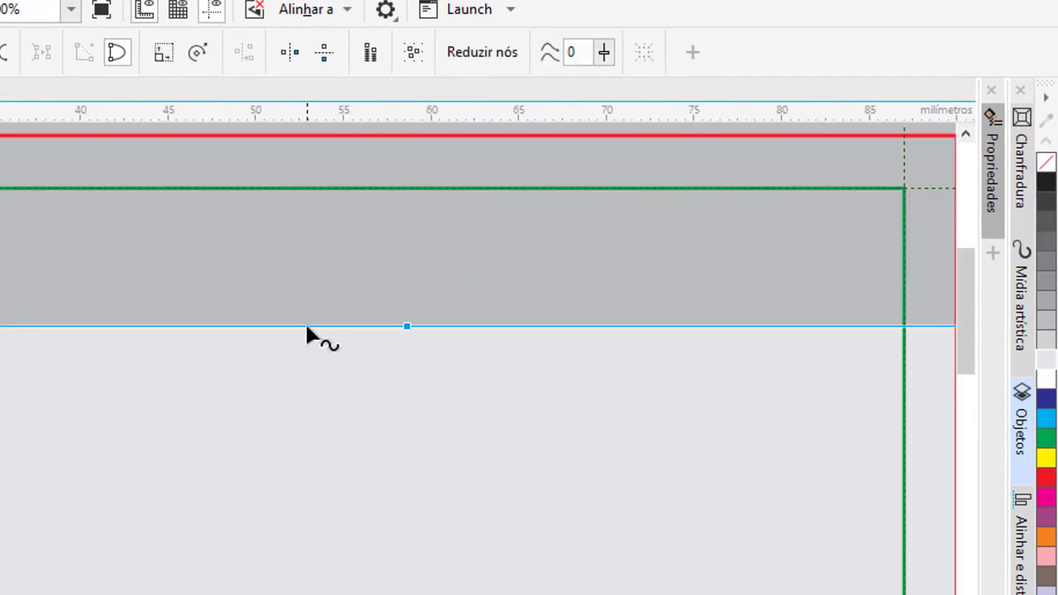
pyautogui.doubleClick(307, 326)
pyautogui.scroll(-5, 331, 321)
pyautogui.scroll(3, 279, 320)
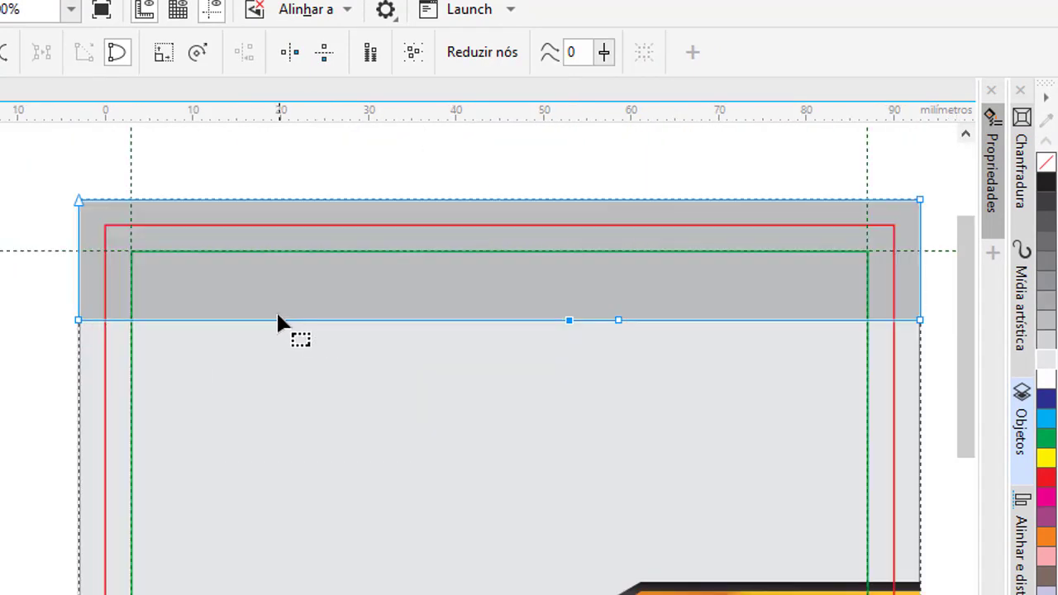
pyautogui.moveTo(174, 115); pyautogui.dragTo(214, 285)
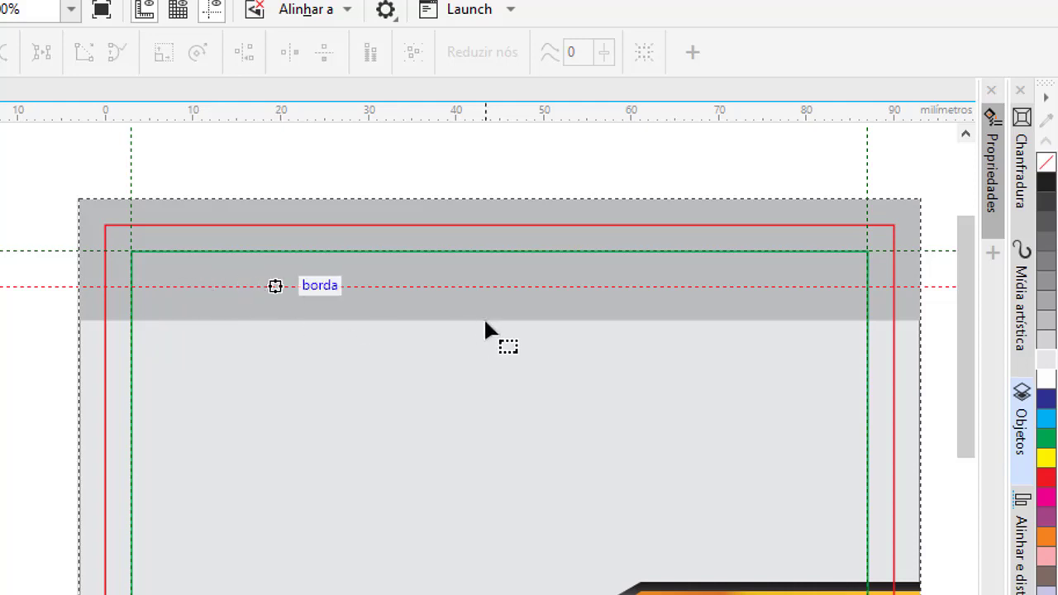
pyautogui.click(190, 321)
pyautogui.moveTo(82, 320); pyautogui.dragTo(81, 314)
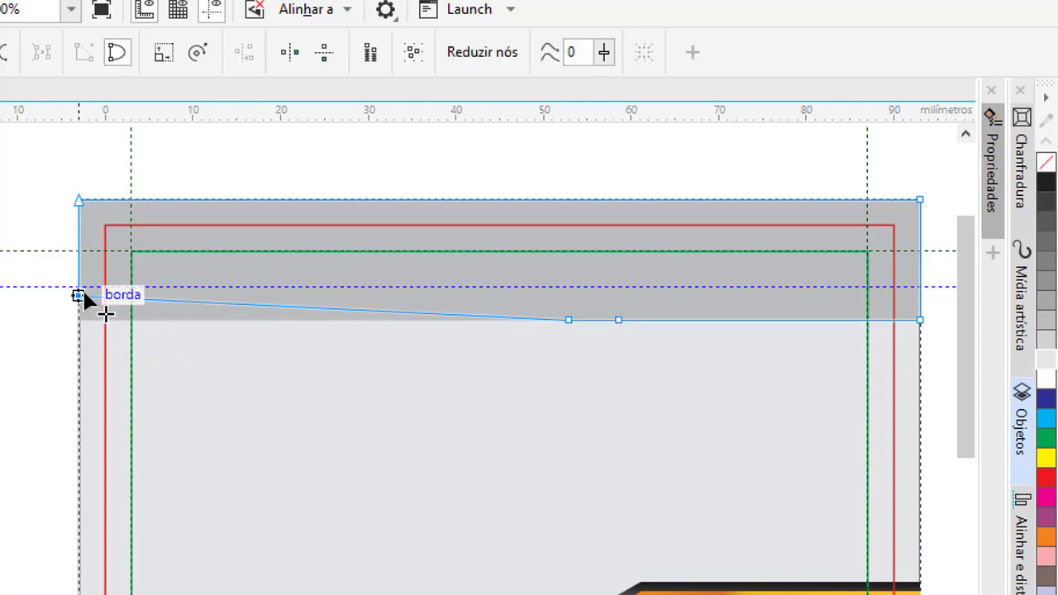
pyautogui.moveTo(83, 314)
pyautogui.mouseDown()
pyautogui.moveTo(88, 287)
pyautogui.moveTo(78, 288)
pyautogui.mouseUp()
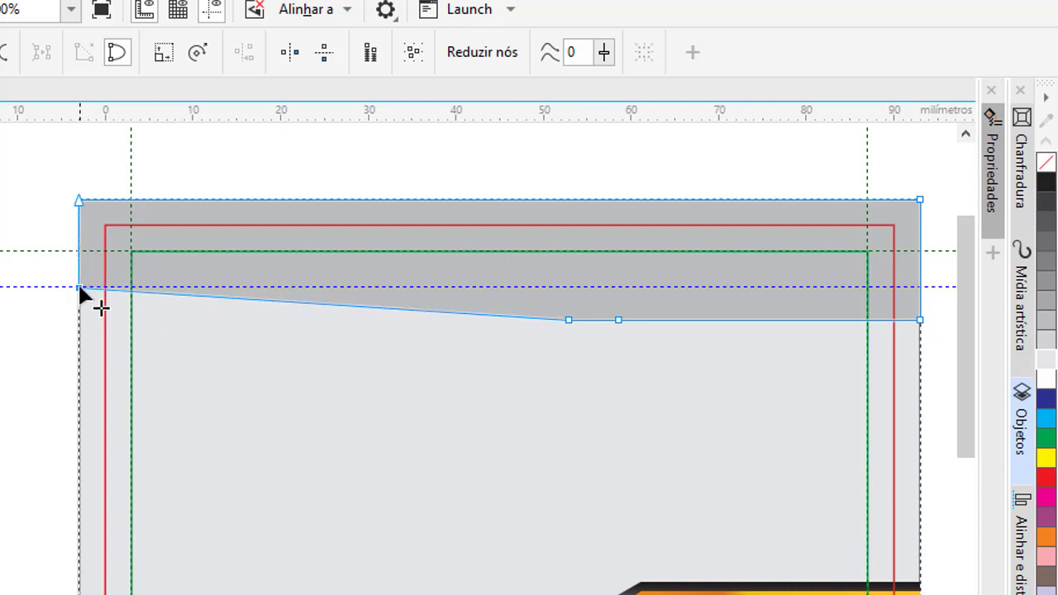
pyautogui.moveTo(569, 321); pyautogui.dragTo(569, 288)
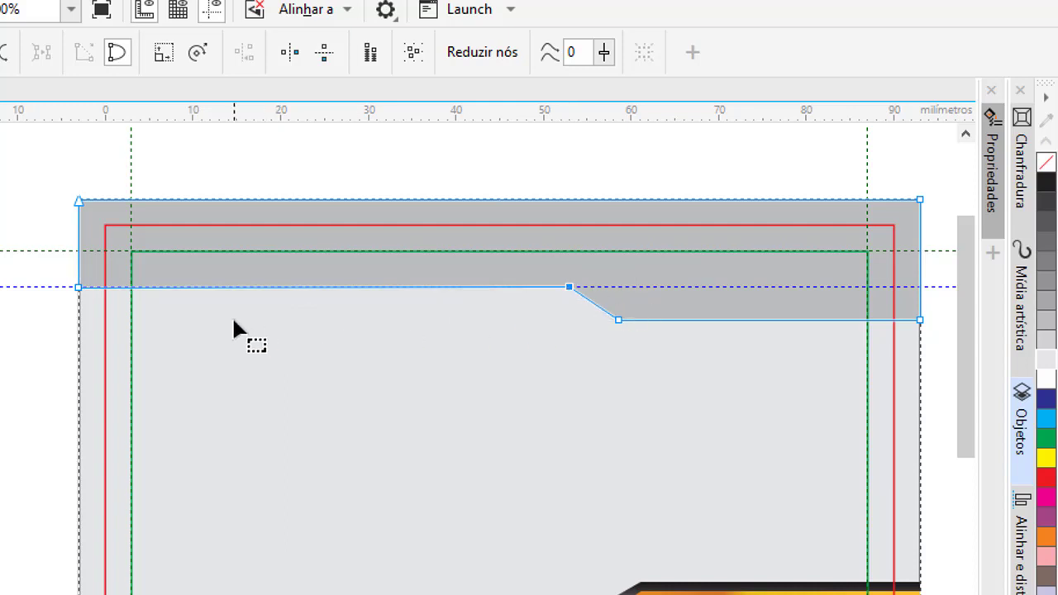
pyautogui.scroll(-2, 236, 330)
pyautogui.press('space')
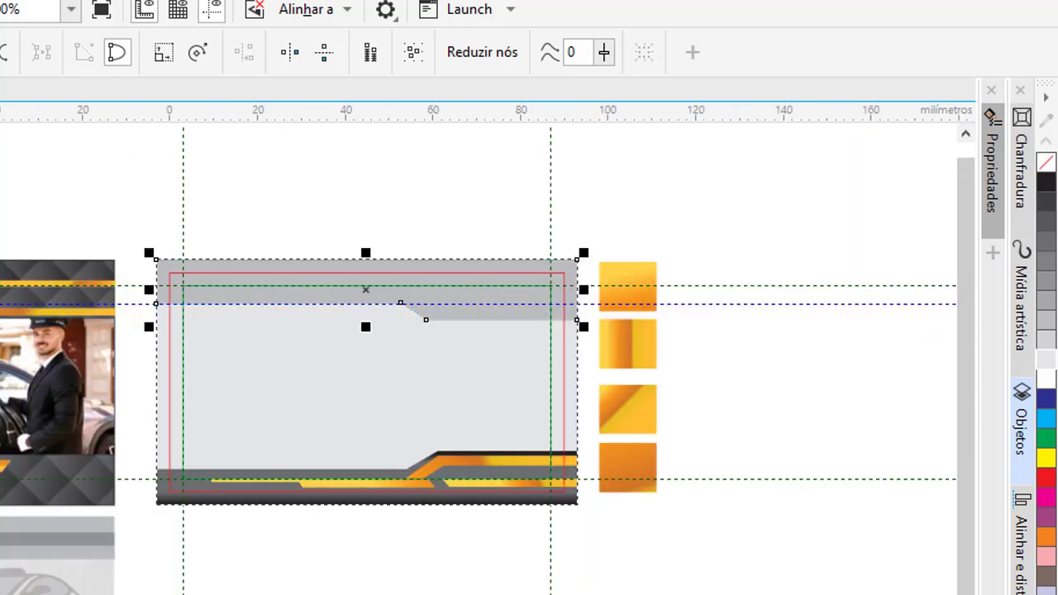
pyautogui.press('Escape')
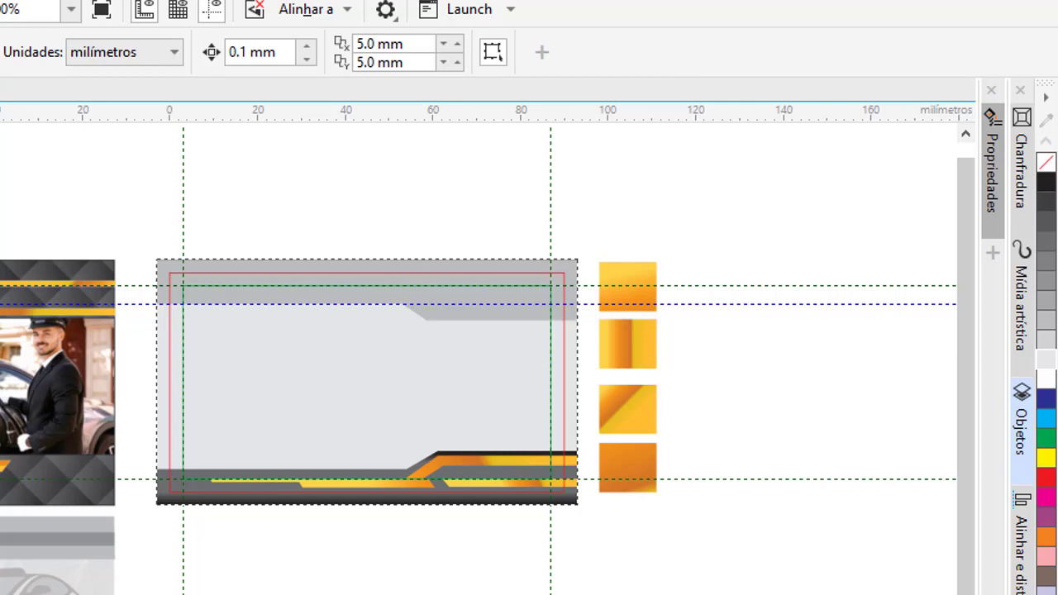
pyautogui.press('F6')
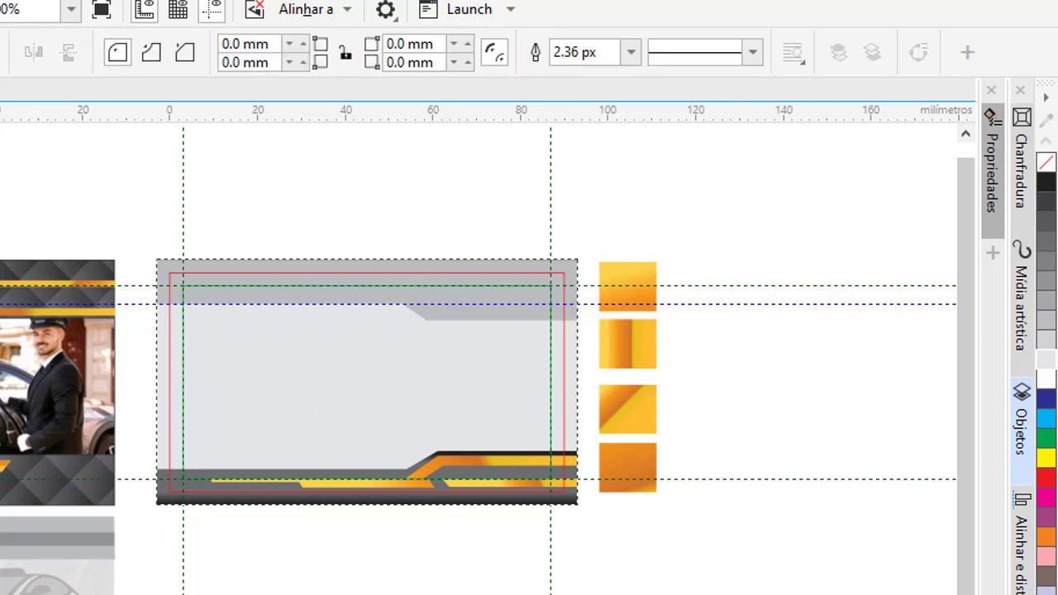
# Step: Draw a thin outline-free 40% black stripe inside the top band and stretch it downward
pyautogui.moveTo(282, 287)
pyautogui.mouseDown()
pyautogui.moveTo(534, 303)
pyautogui.moveTo(579, 293)
pyautogui.mouseUp()
pyautogui.scroll(3, 582, 296)
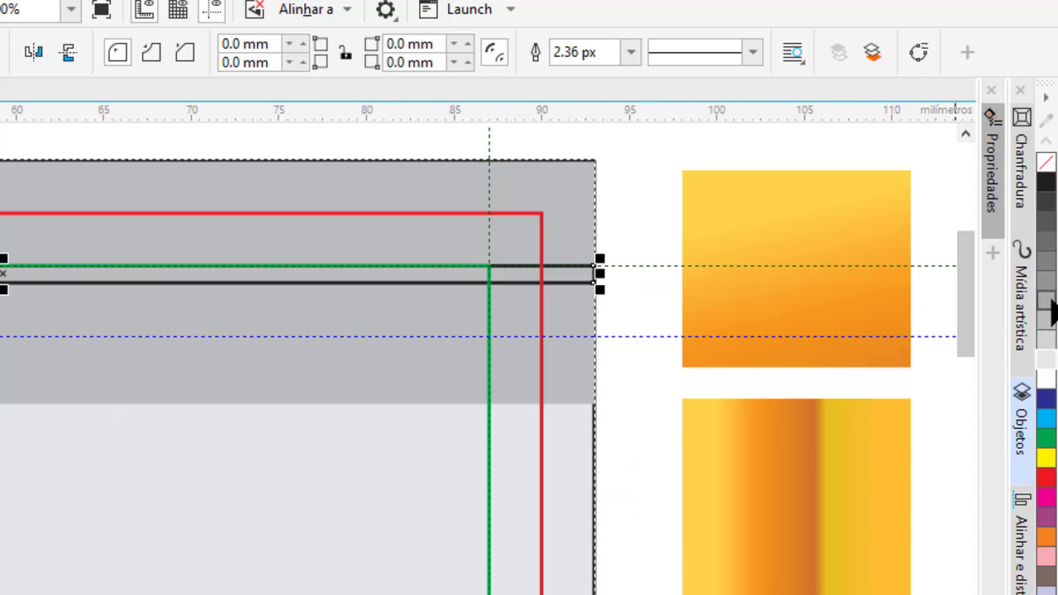
pyautogui.click(1053, 304)
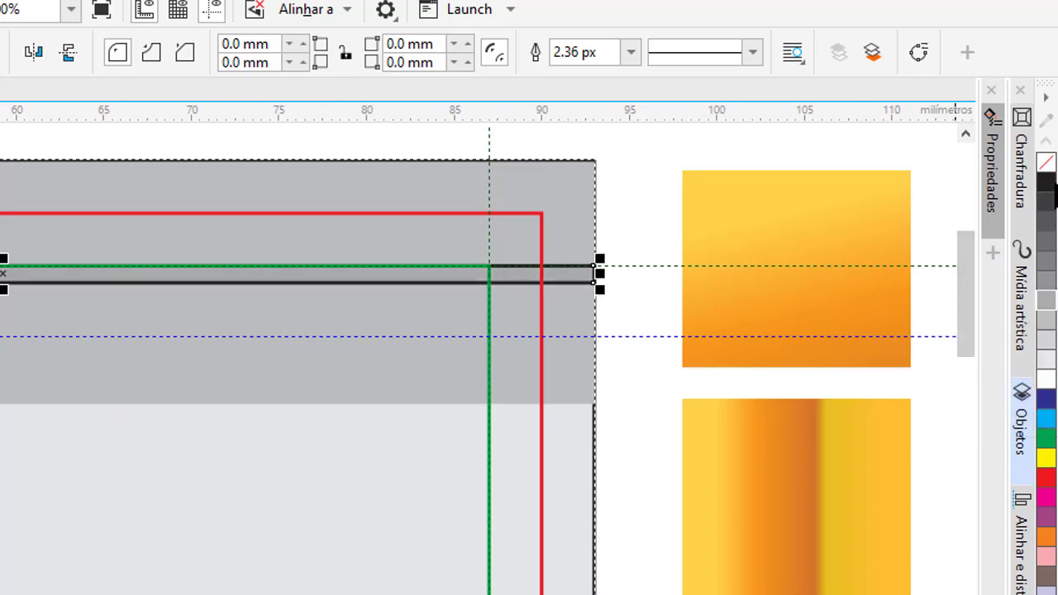
pyautogui.rightClick(1047, 163)
pyautogui.scroll(-2, 361, 295)
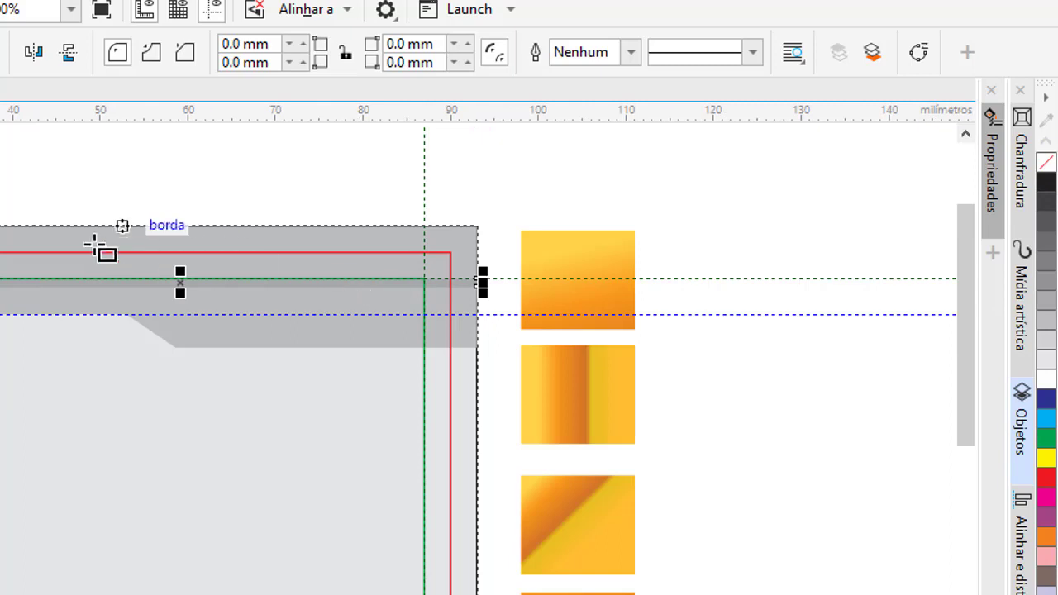
pyautogui.scroll(3, 168, 303)
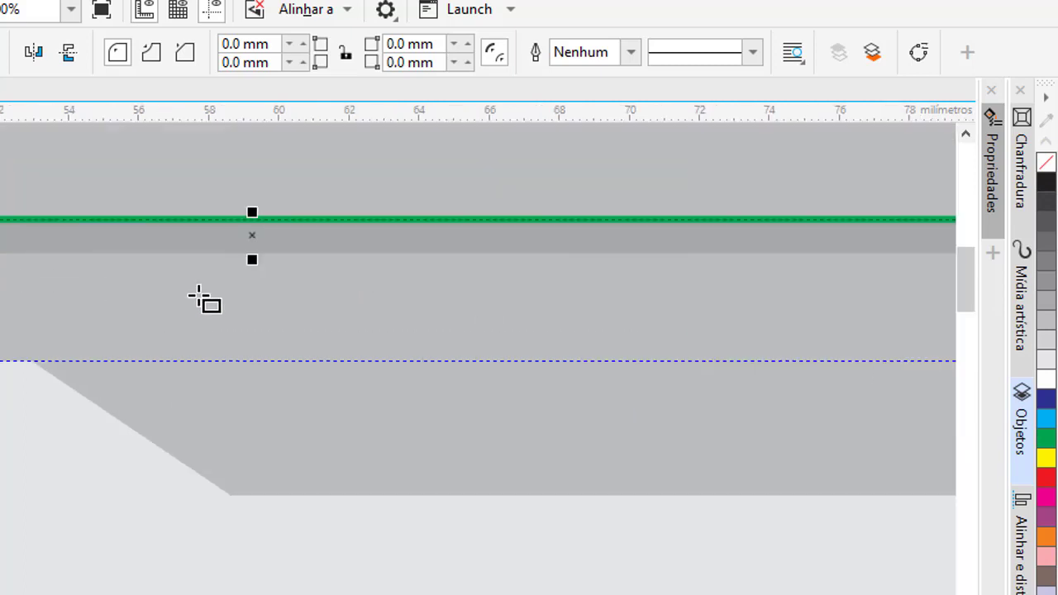
pyautogui.moveTo(253, 259); pyautogui.dragTo(252, 308)
pyautogui.scroll(-2, 248, 308)
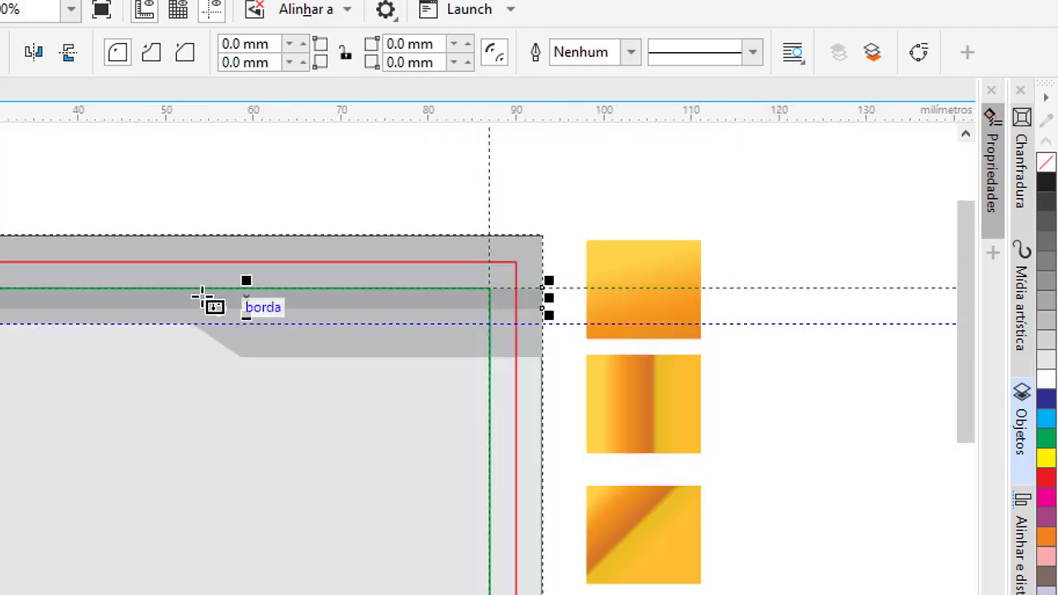
pyautogui.scroll(1, 203, 300)
# Step: Convert the stripe to curves and step its lower edge down to the guideline at an angle
pyautogui.rightClick(200, 298)
pyautogui.click(267, 156)
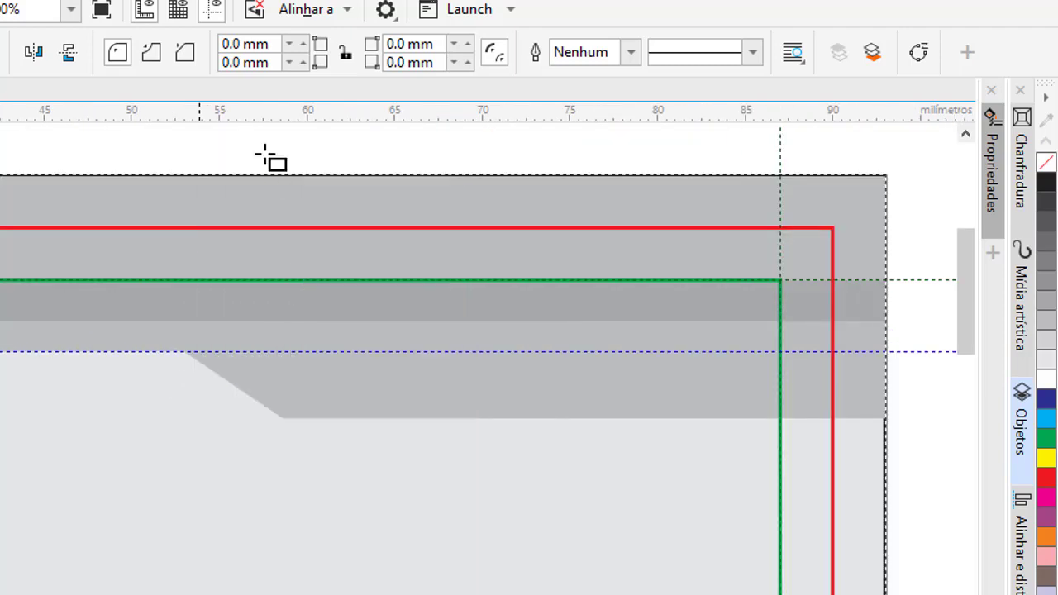
pyautogui.press('F10')
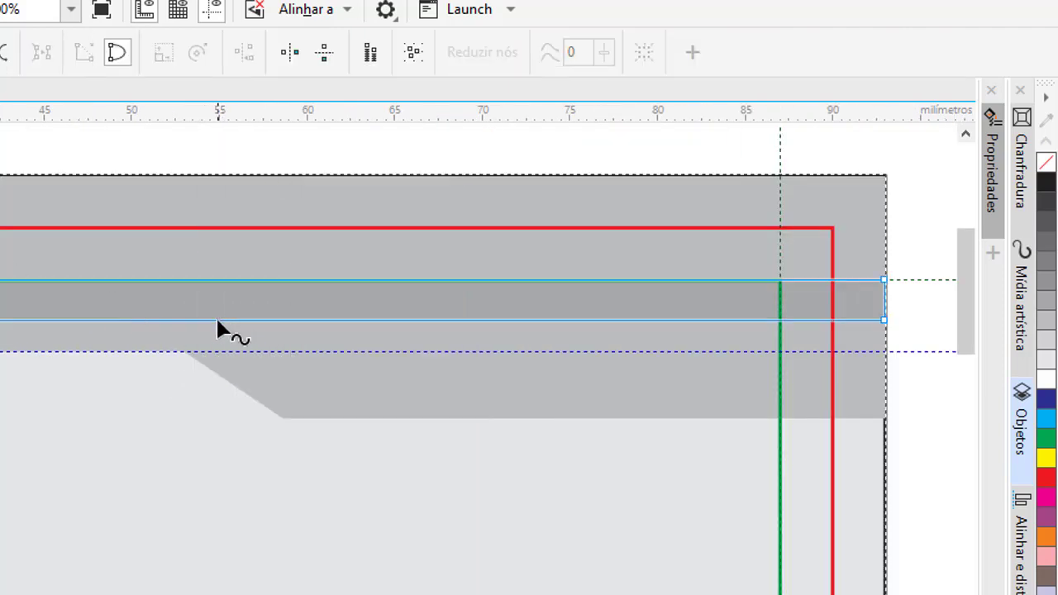
pyautogui.click(218, 321)
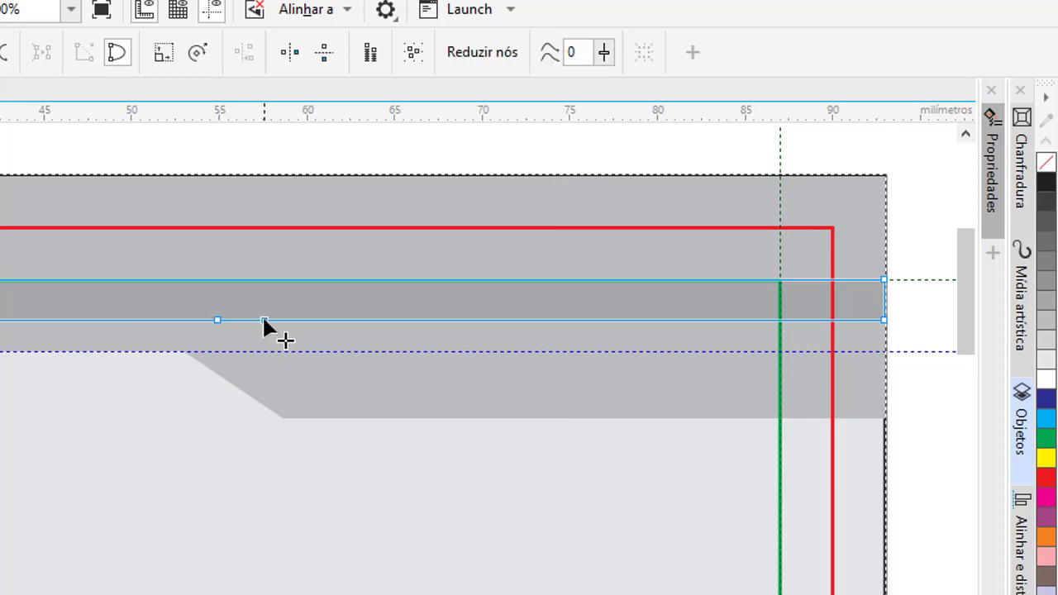
pyautogui.doubleClick(263, 320)
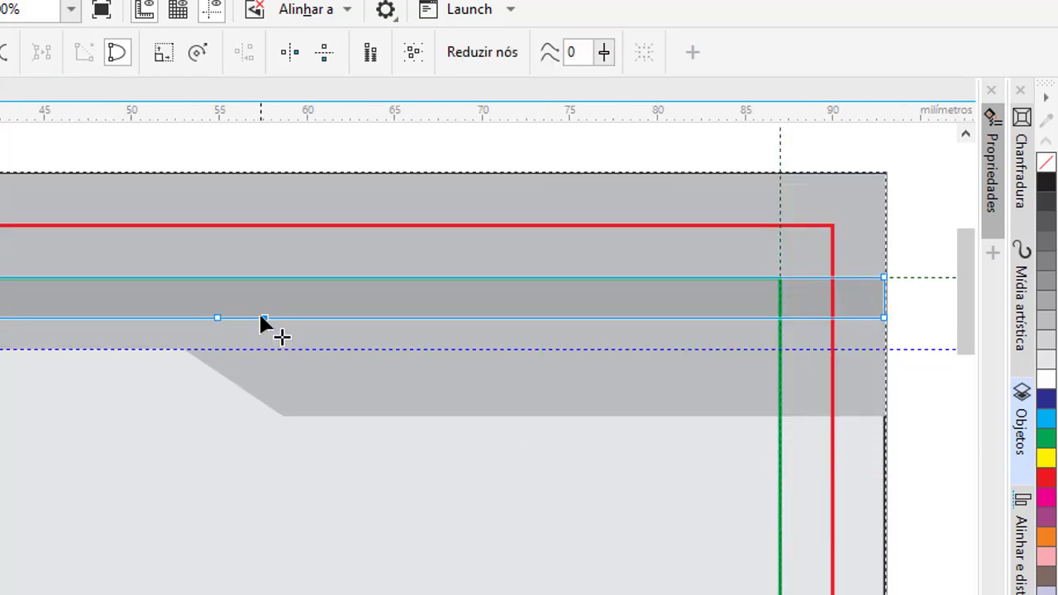
pyautogui.moveTo(264, 318); pyautogui.dragTo(268, 348)
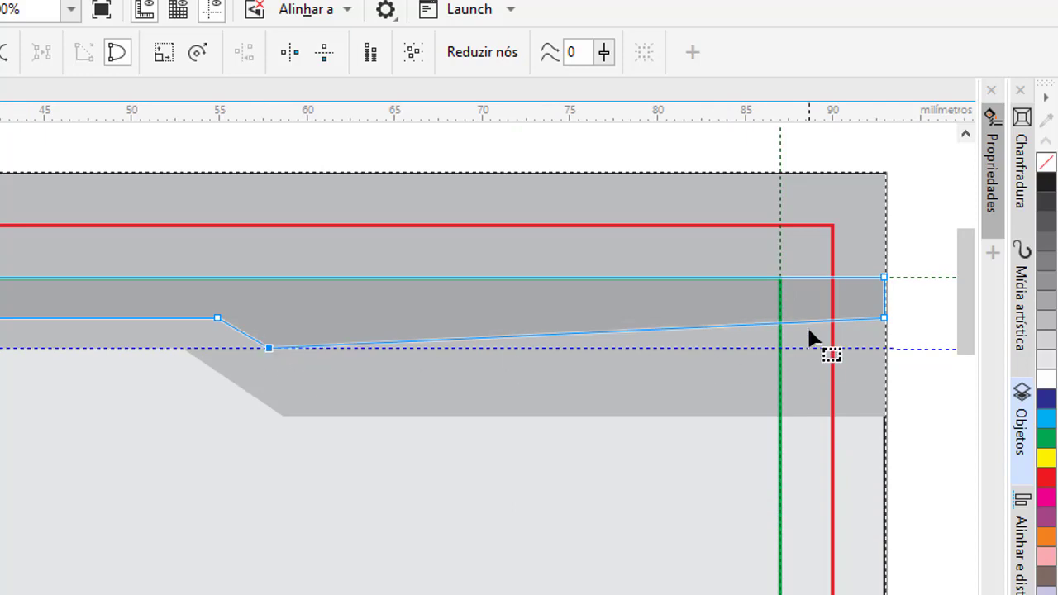
pyautogui.moveTo(883, 317); pyautogui.dragTo(884, 348)
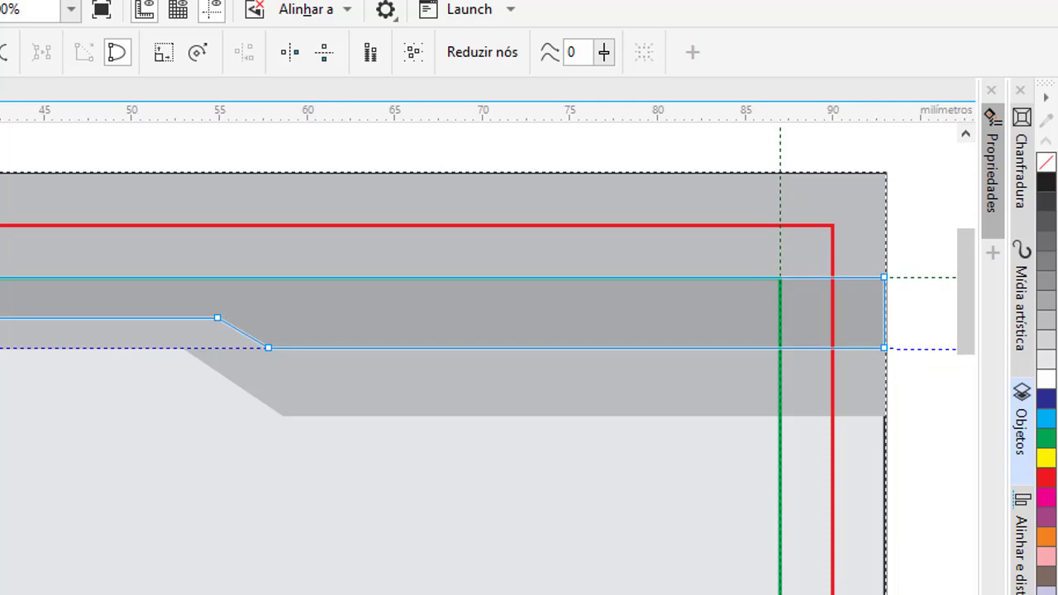
pyautogui.scroll(-3, 66, 293)
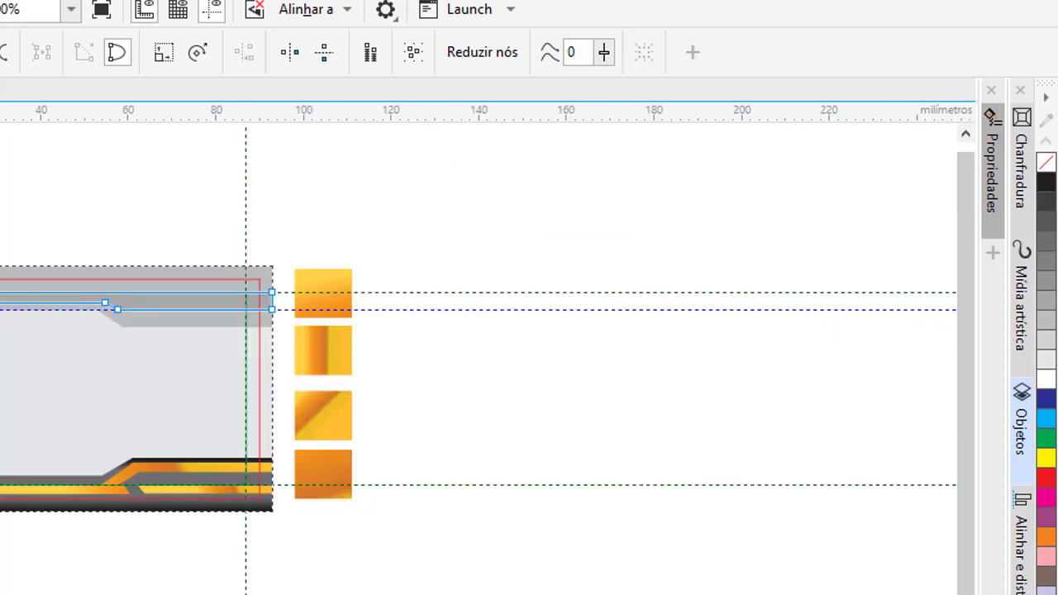
# Step: Import the grey low-poly triangle texture image
pyautogui.press('space')
pyautogui.press('Escape')
pyautogui.scroll(3, 74, 347)
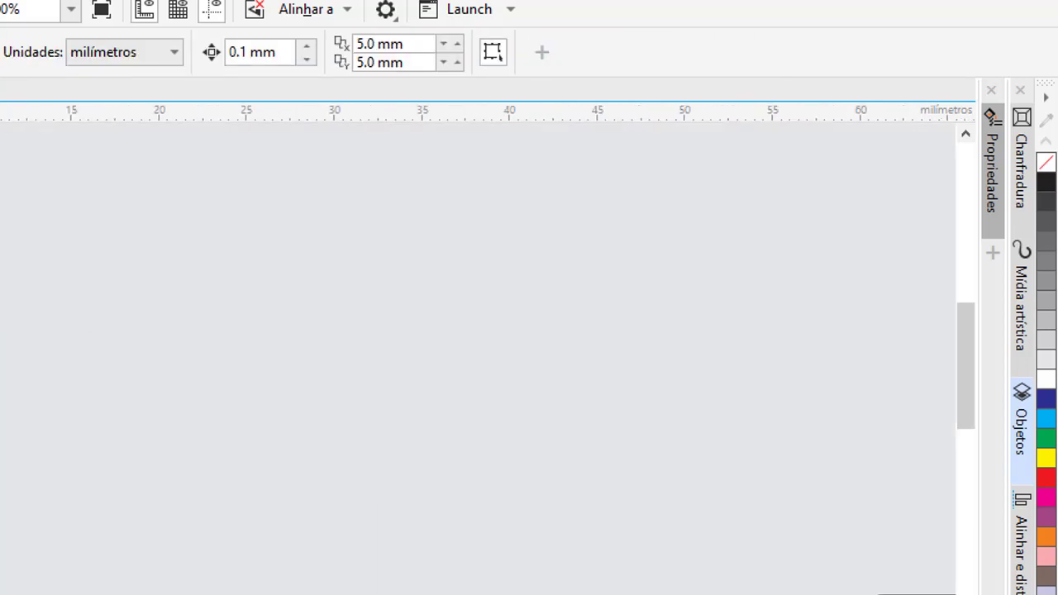
pyautogui.scroll(-2, 99, 405)
pyautogui.scroll(-1, 100, 405)
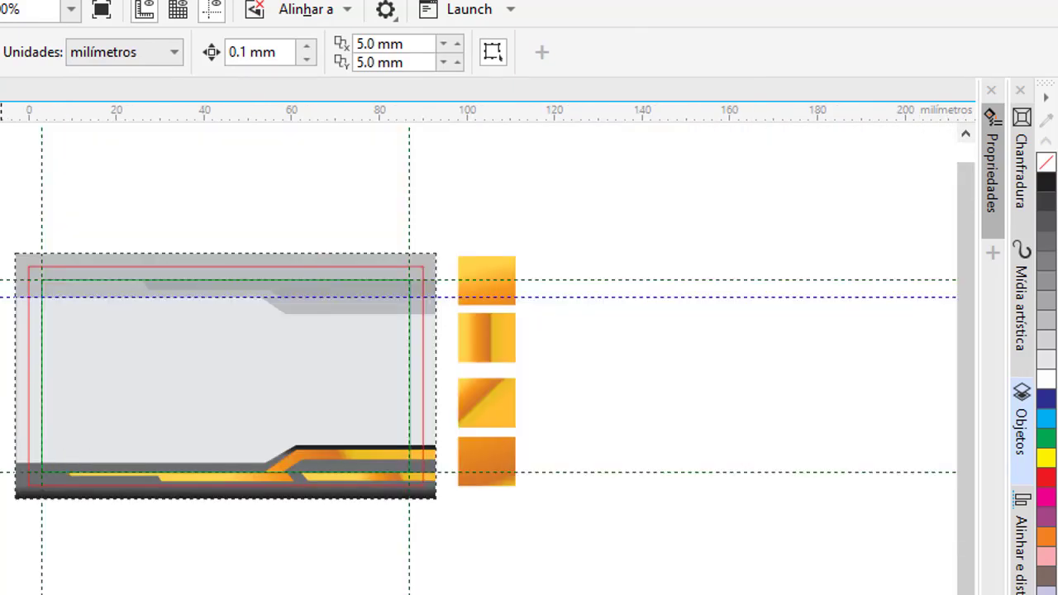
pyautogui.hotkey('ctrl', 'i')
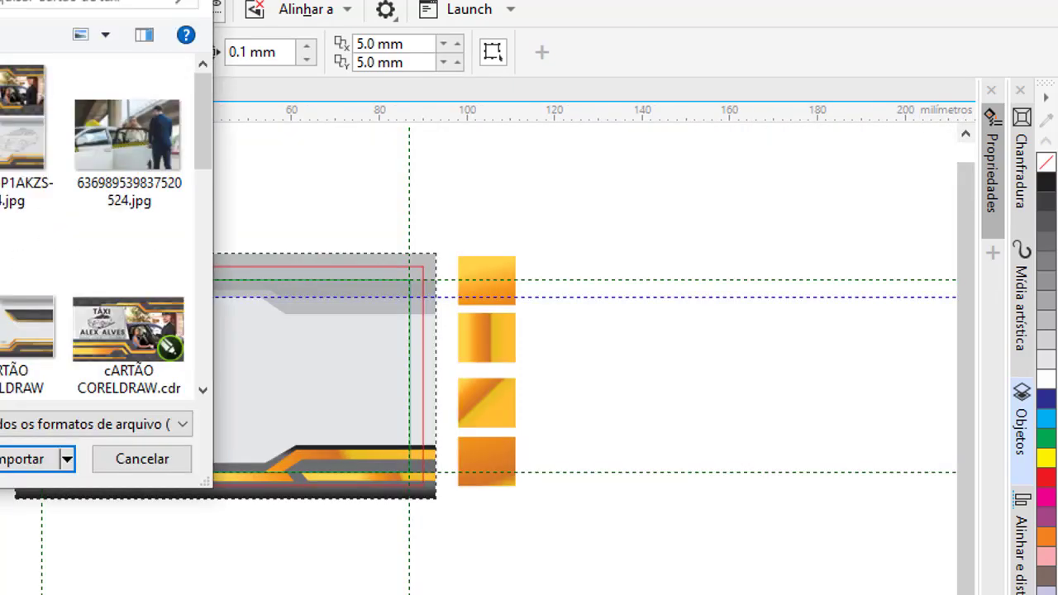
pyautogui.click(28, 460)
# Step: Place and scale up the texture image so it covers the whole card
pyautogui.moveTo(10, 222); pyautogui.dragTo(453, 589)
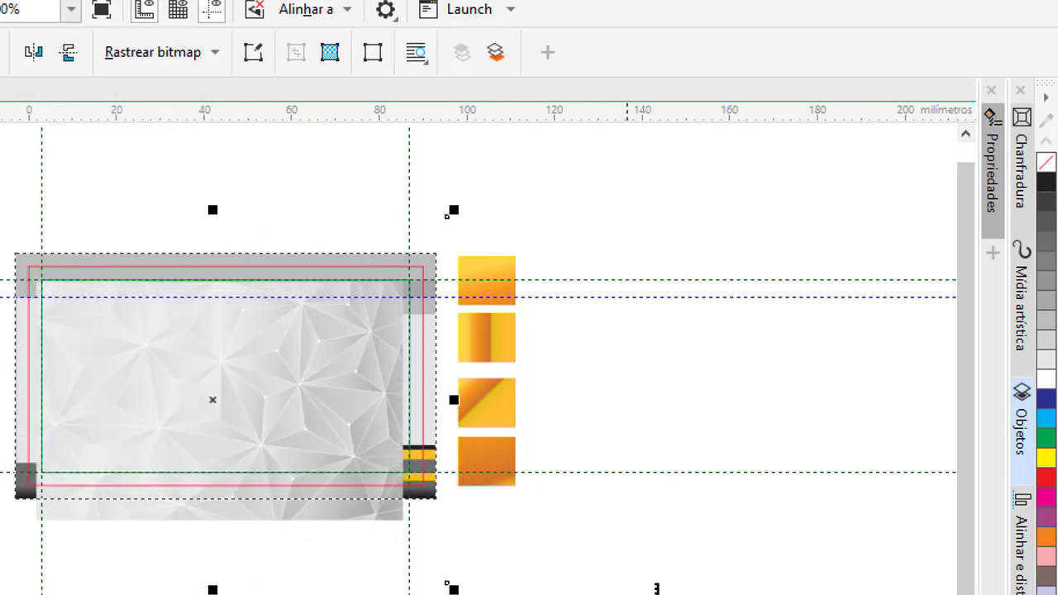
pyautogui.moveTo(453, 210); pyautogui.dragTo(607, 168)
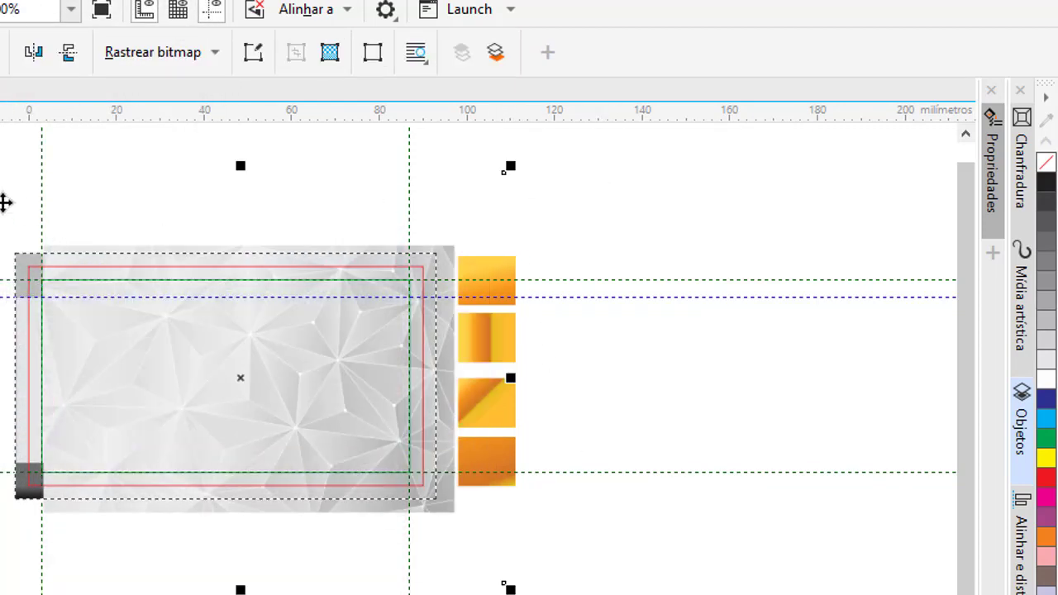
pyautogui.moveTo(505, 170); pyautogui.dragTo(505, 145)
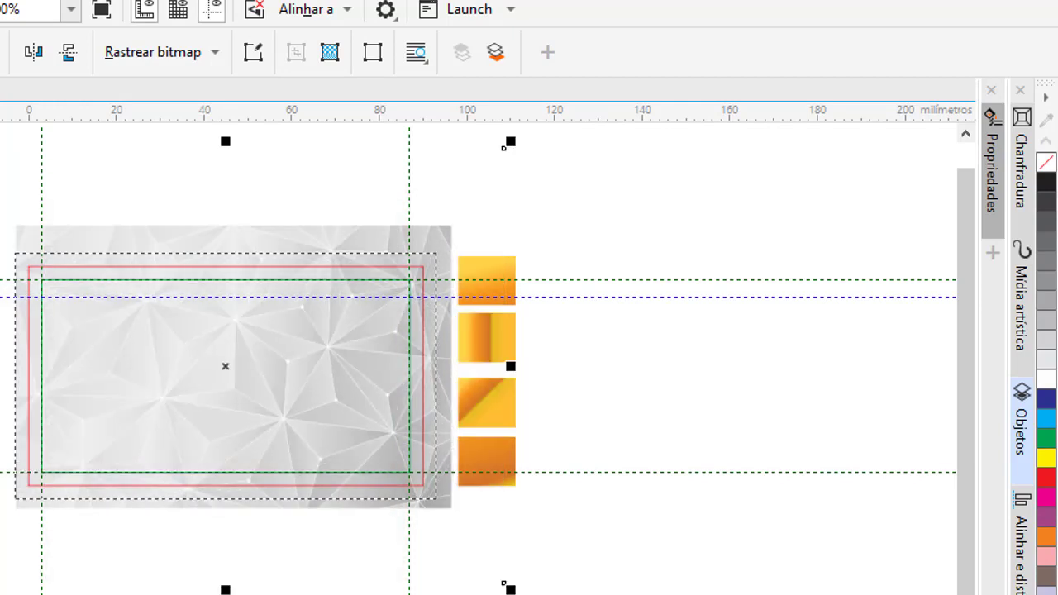
pyautogui.moveTo(224, 402); pyautogui.dragTo(210, 398)
pyautogui.scroll(2, 224, 403)
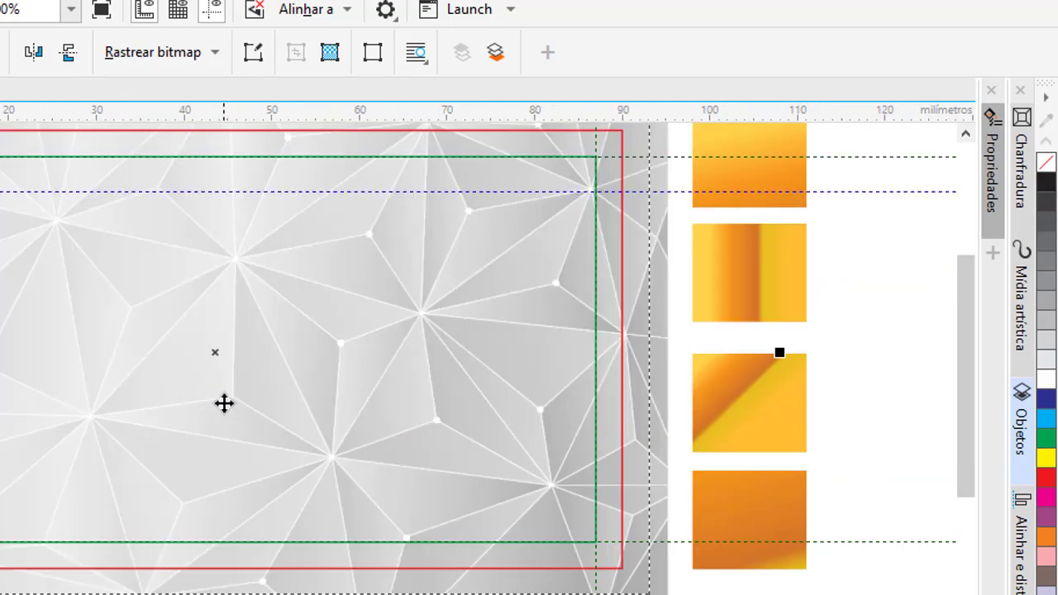
pyautogui.scroll(-2, 224, 404)
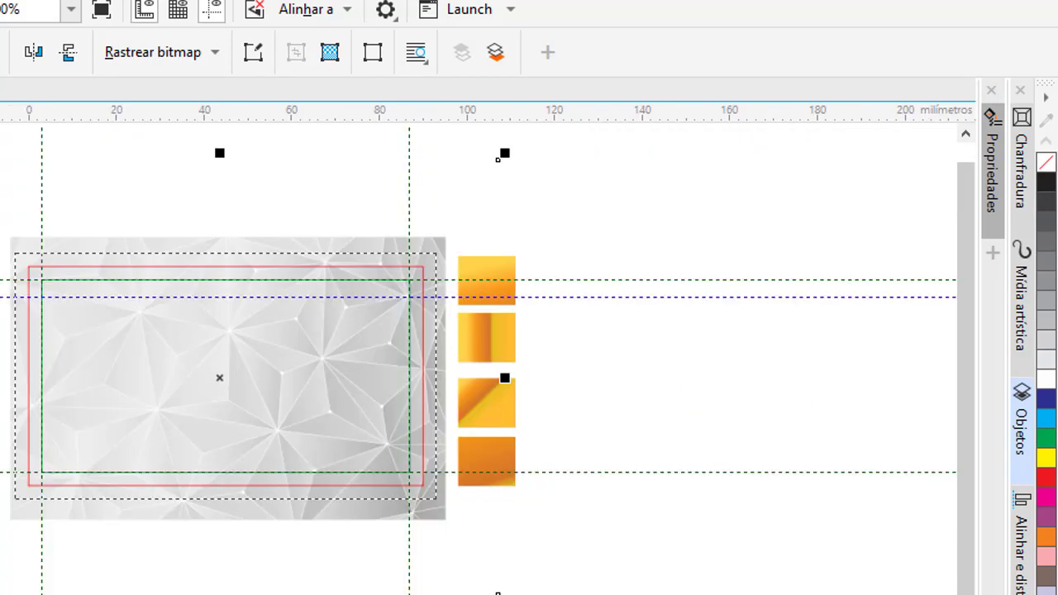
# Step: Crop the triangle texture to the card's edges
pyautogui.press('c')
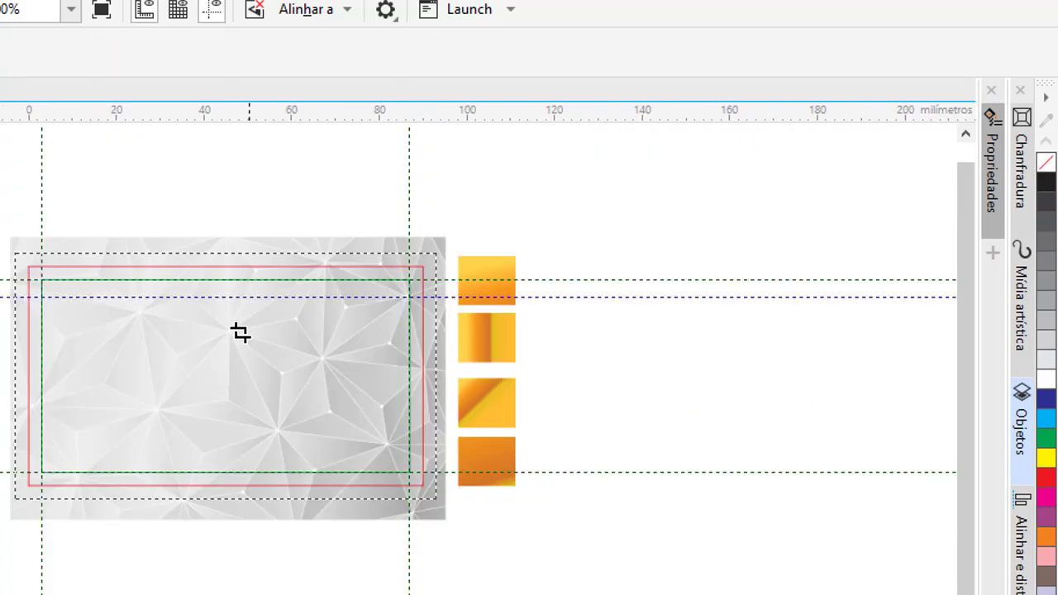
pyautogui.moveTo(273, 413); pyautogui.dragTo(433, 498)
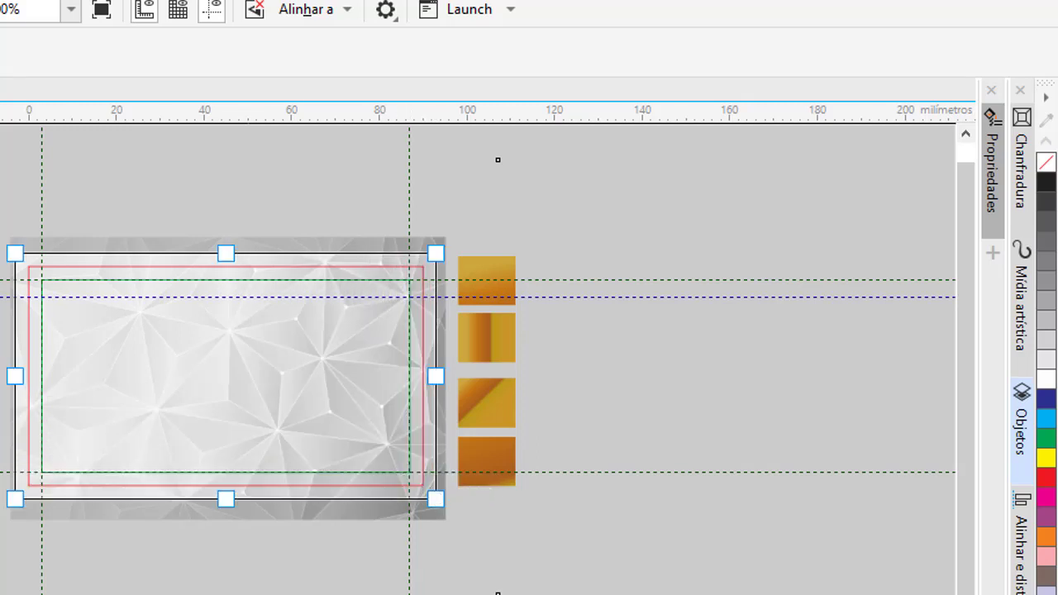
pyautogui.press('Return')
pyautogui.press('space')
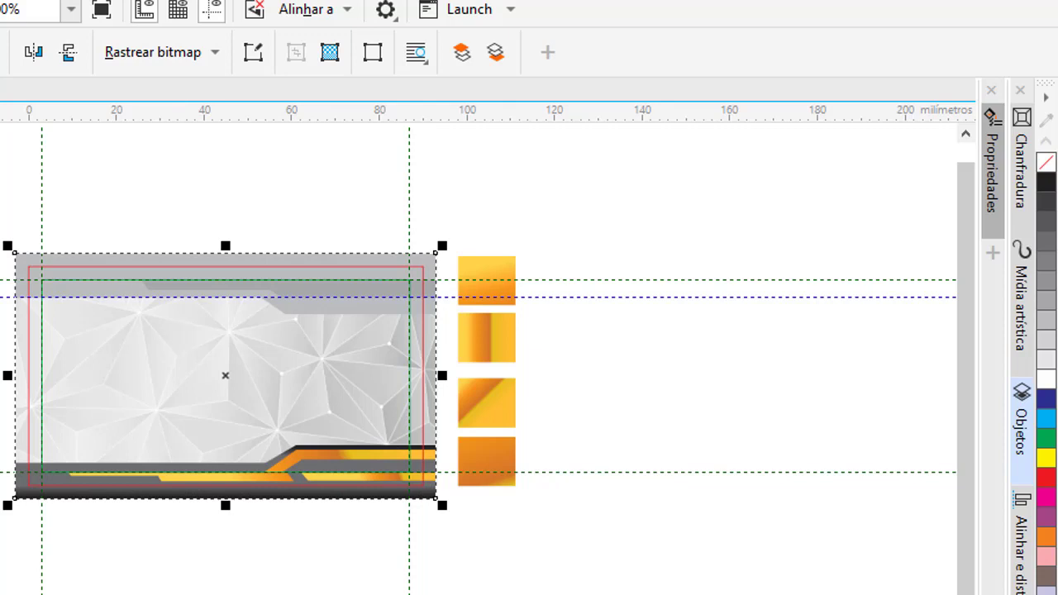
# Step: Set the texture's transparency to 77
pyautogui.press('Escape')
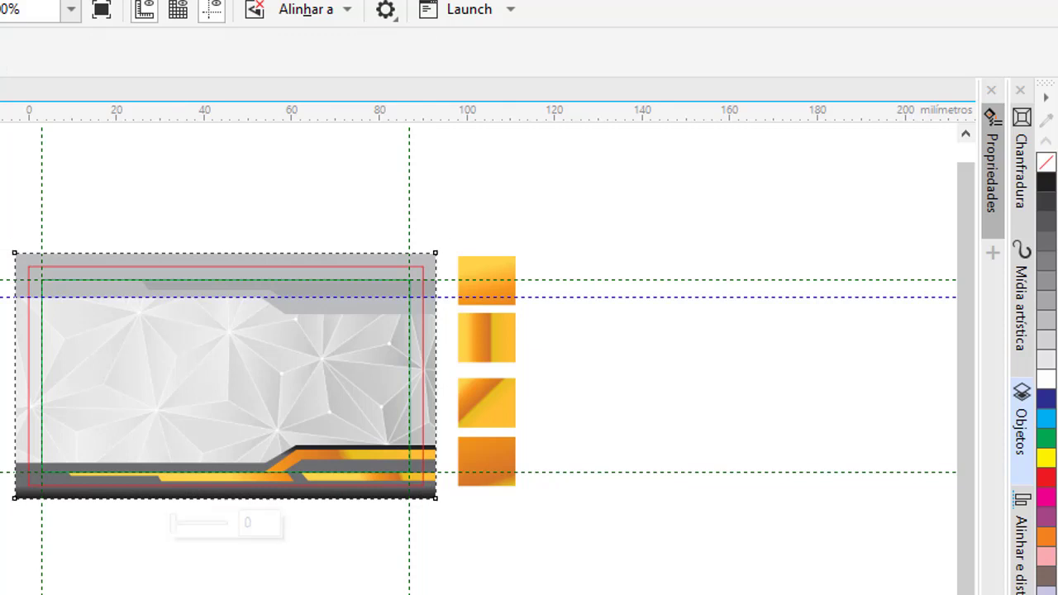
pyautogui.click(216, 523)
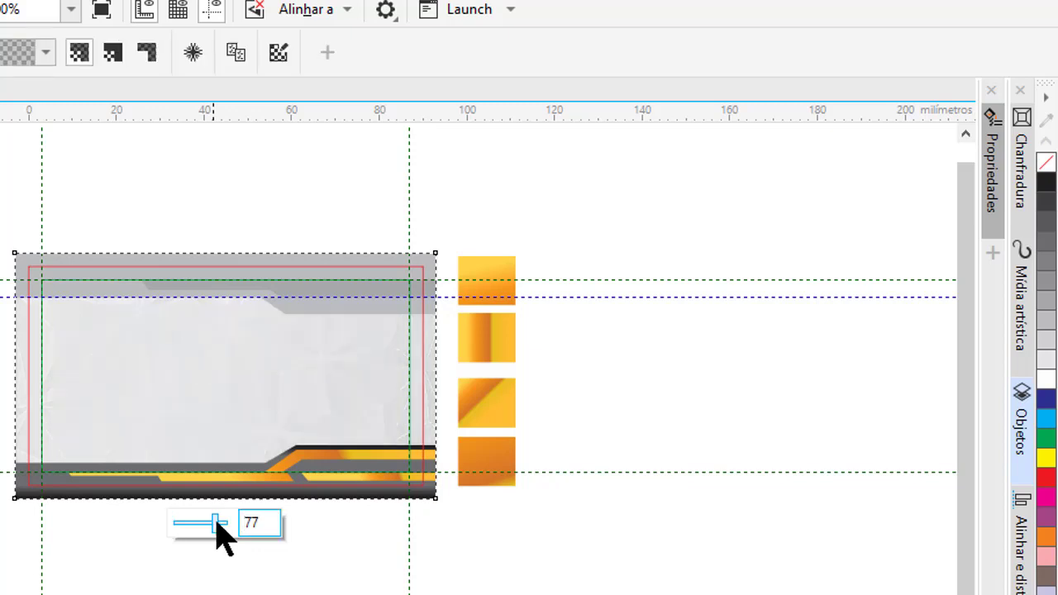
pyautogui.scroll(2, 266, 400)
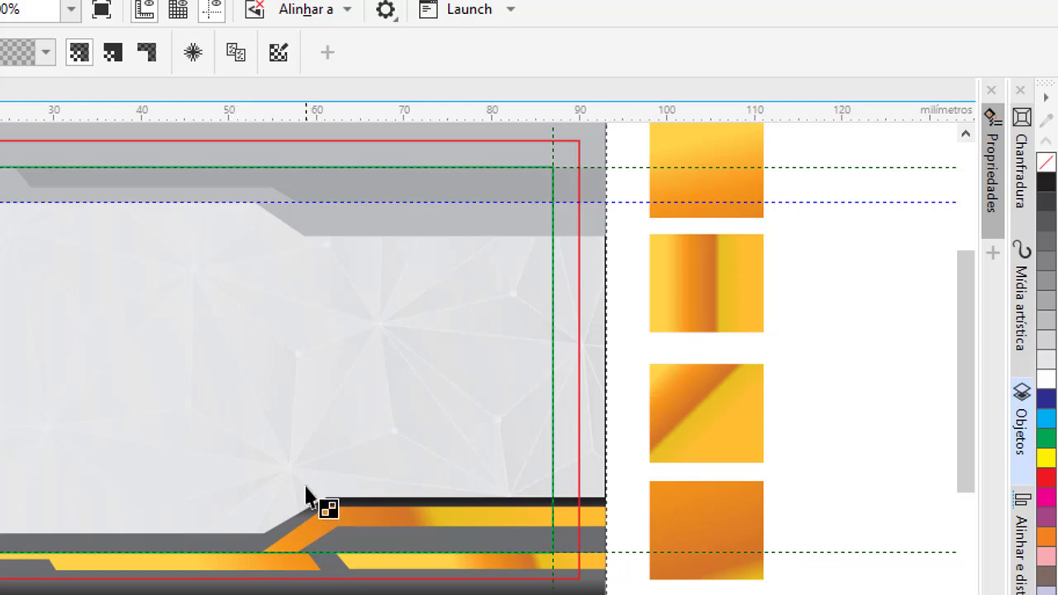
pyautogui.scroll(-2, 307, 503)
pyautogui.press('space')
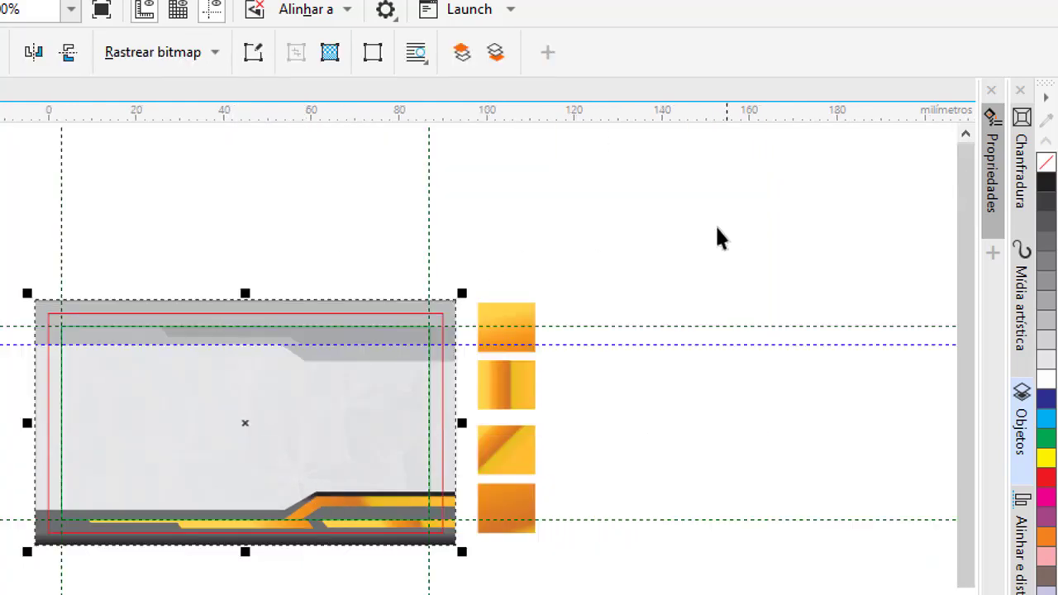
pyautogui.click(641, 340)
pyautogui.scroll(-2, 393, 211)
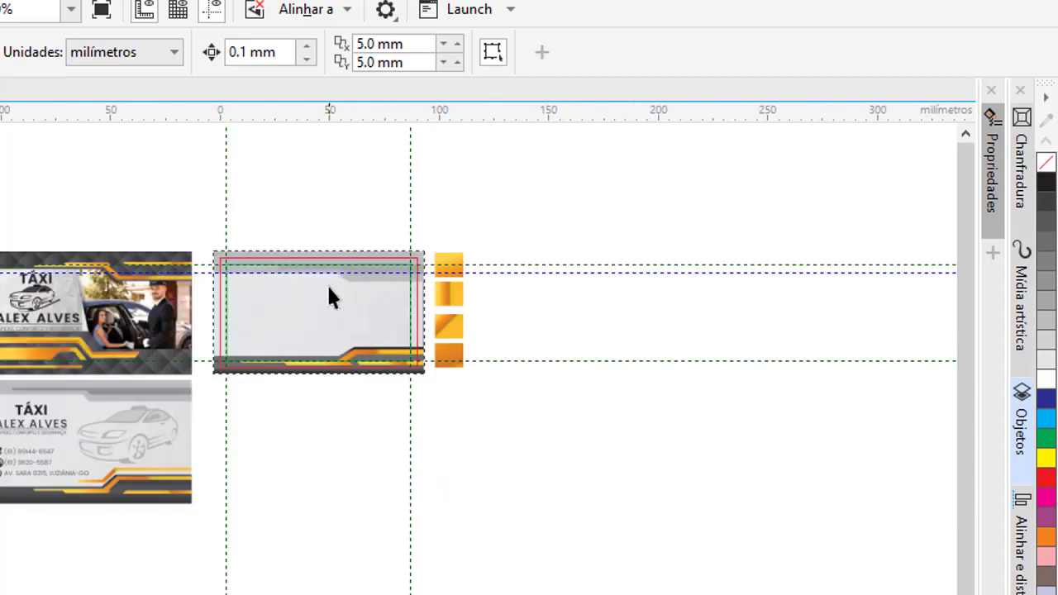
pyautogui.scroll(2, 329, 298)
# Step: Import CARRO.cdr onto the gray card, scale it, and fade it into a light watermark
pyautogui.hotkey('ctrl', 'i')
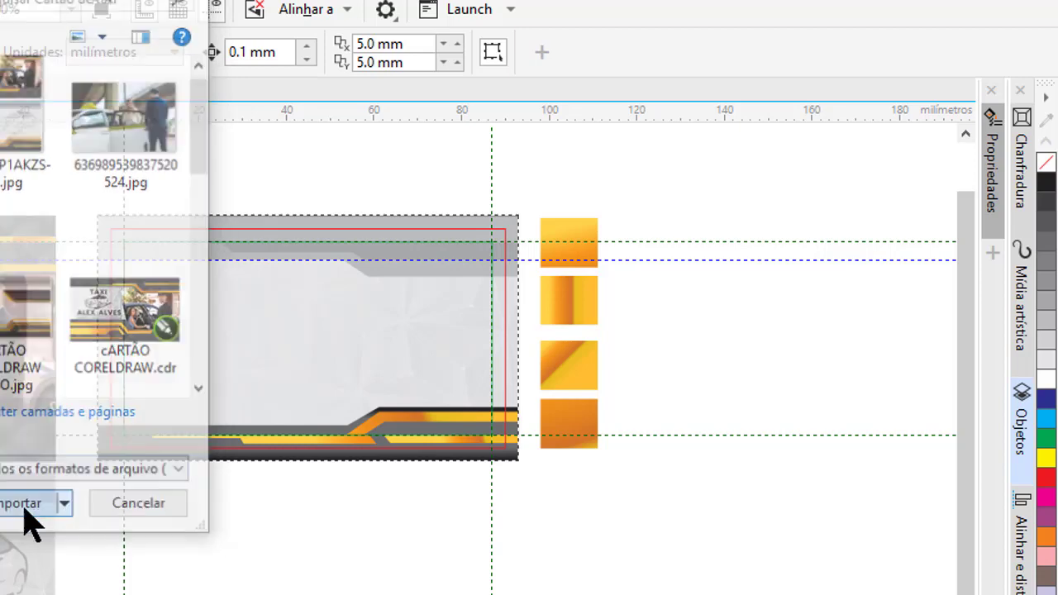
pyautogui.click(23, 504)
pyautogui.moveTo(332, 297); pyautogui.dragTo(488, 482)
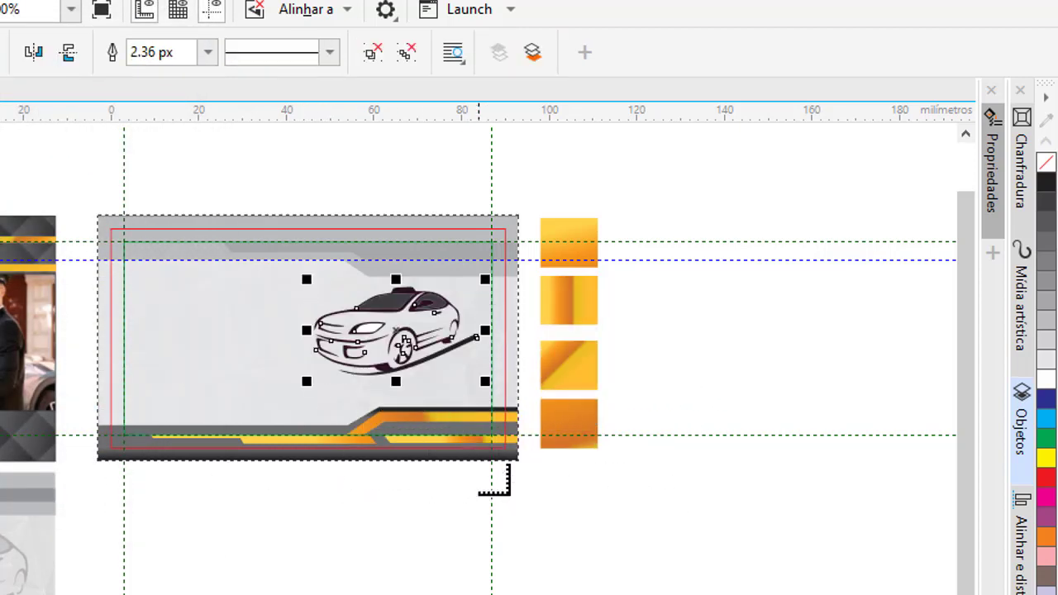
pyautogui.moveTo(303, 385); pyautogui.dragTo(236, 437)
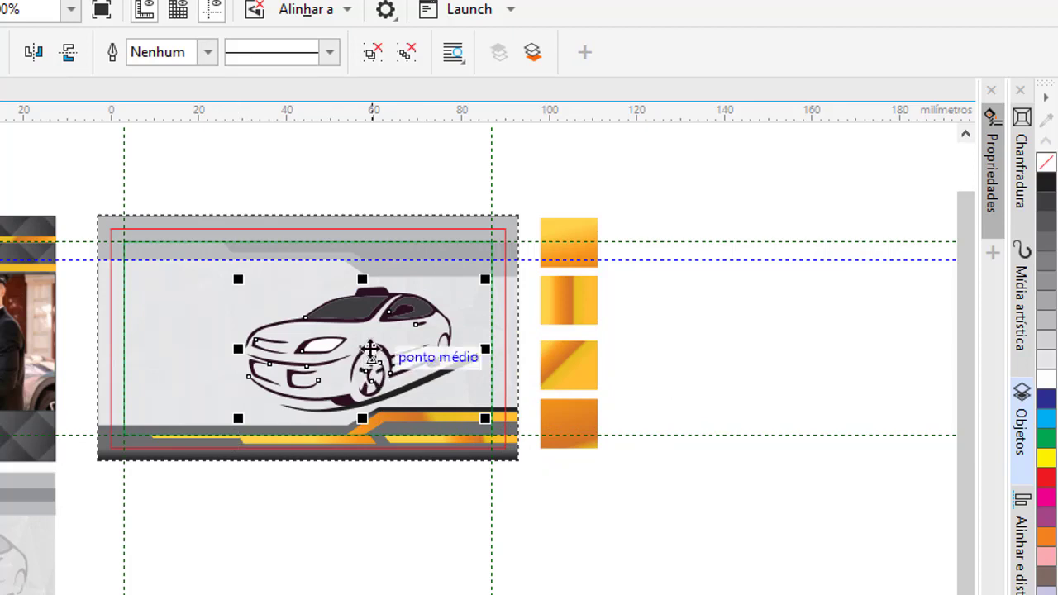
pyautogui.moveTo(382, 352)
pyautogui.mouseDown()
pyautogui.moveTo(396, 351)
pyautogui.moveTo(405, 323)
pyautogui.mouseUp()
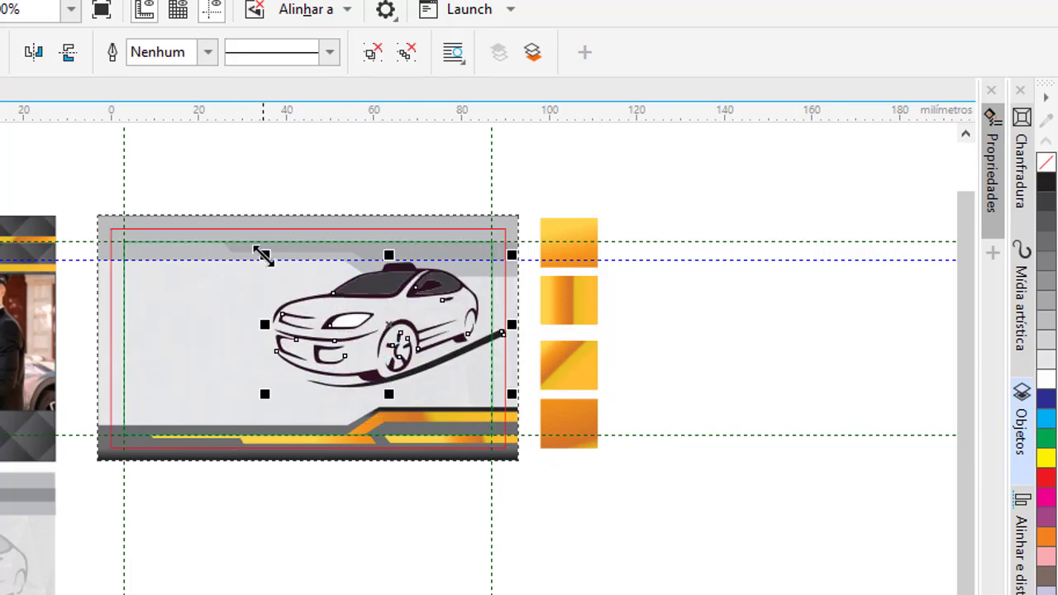
pyautogui.moveTo(264, 256); pyautogui.dragTo(281, 263)
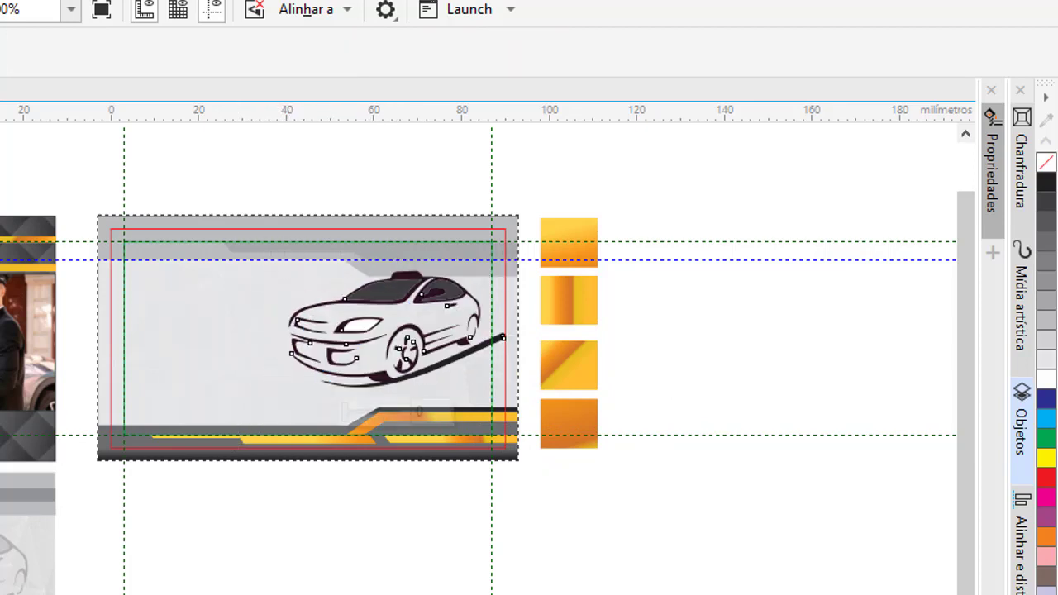
pyautogui.click(392, 413)
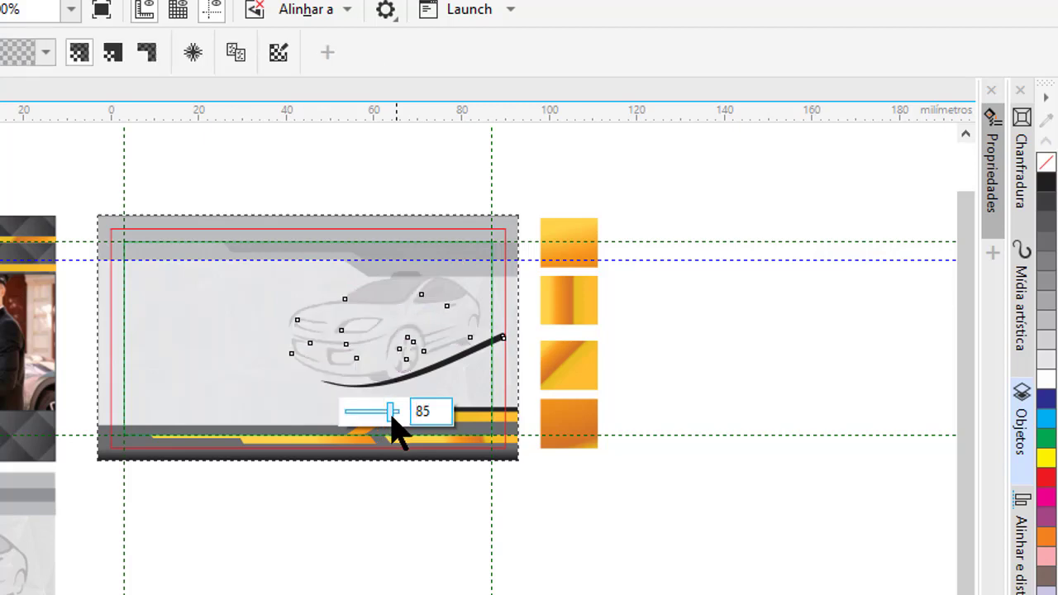
# Step: Ungroup the car drawing and delete its black swoosh stroke
pyautogui.press('space')
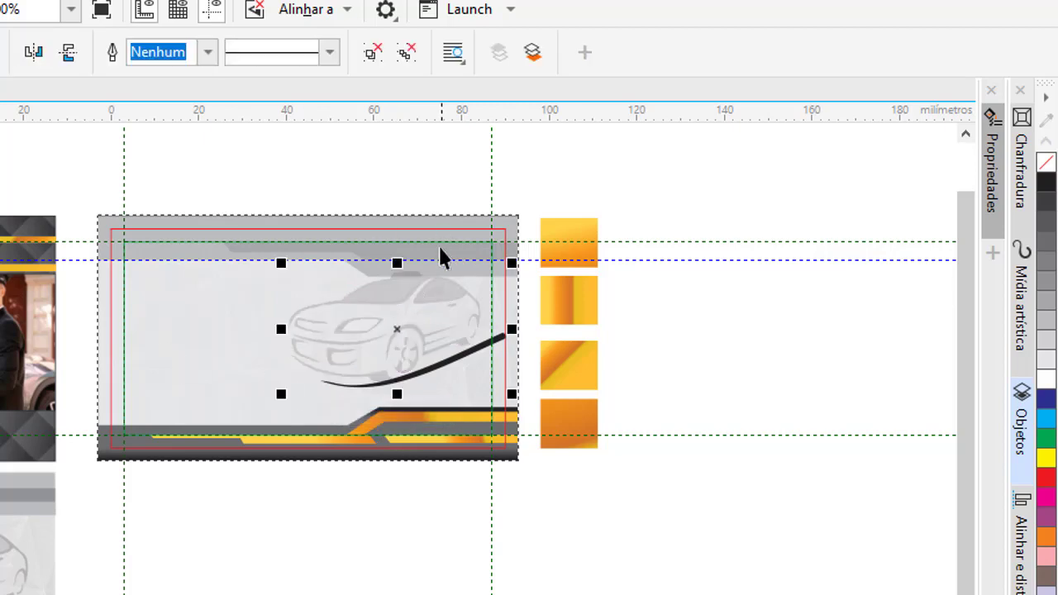
pyautogui.scroll(1, 438, 260)
pyautogui.click(348, 436)
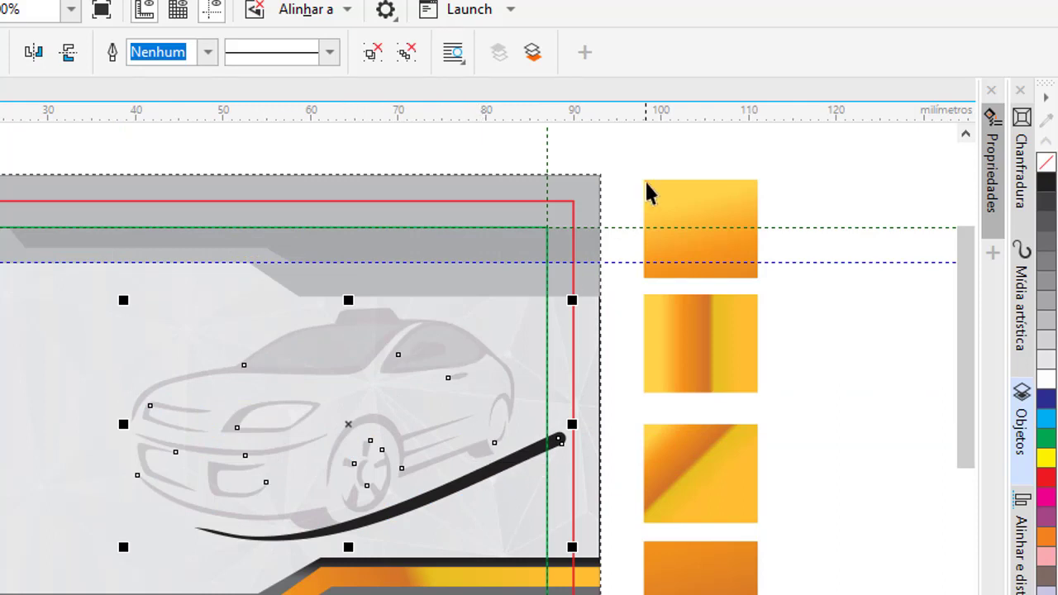
pyautogui.rightClick(495, 482)
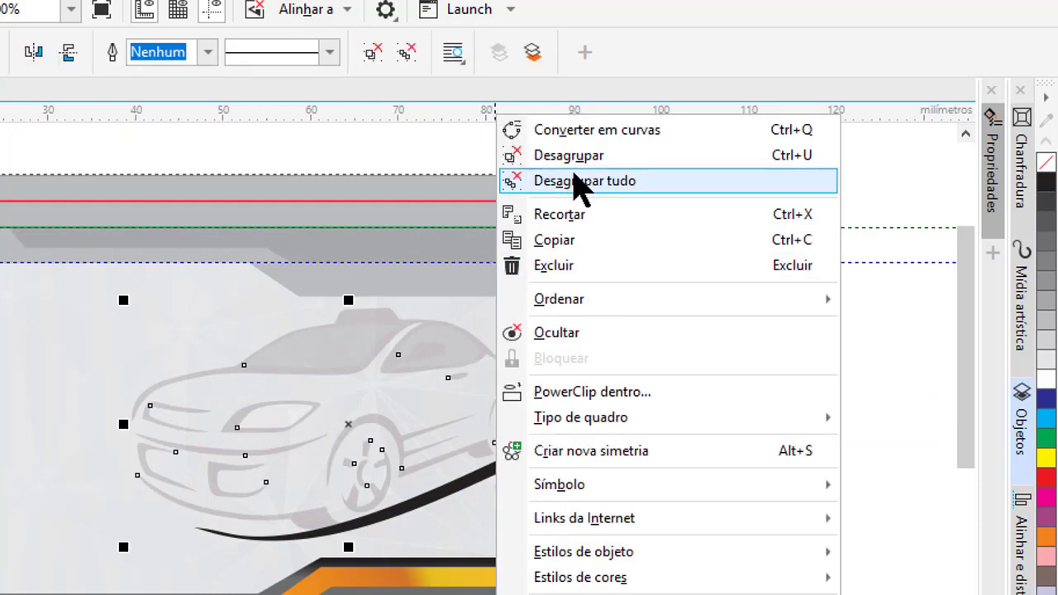
pyautogui.click(579, 181)
pyautogui.click(512, 475)
pyautogui.click(512, 469)
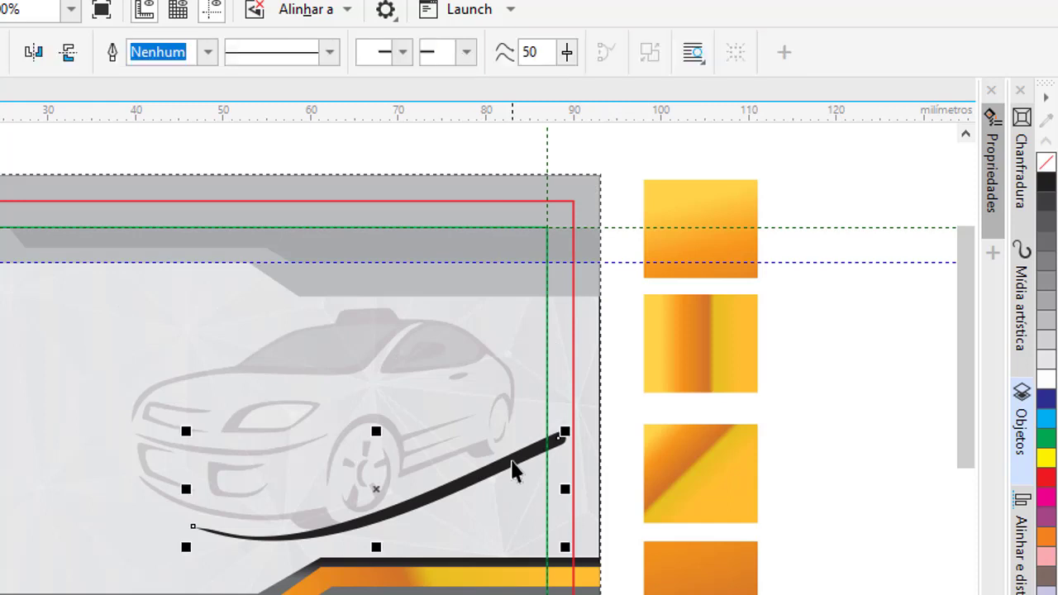
pyautogui.press('Delete')
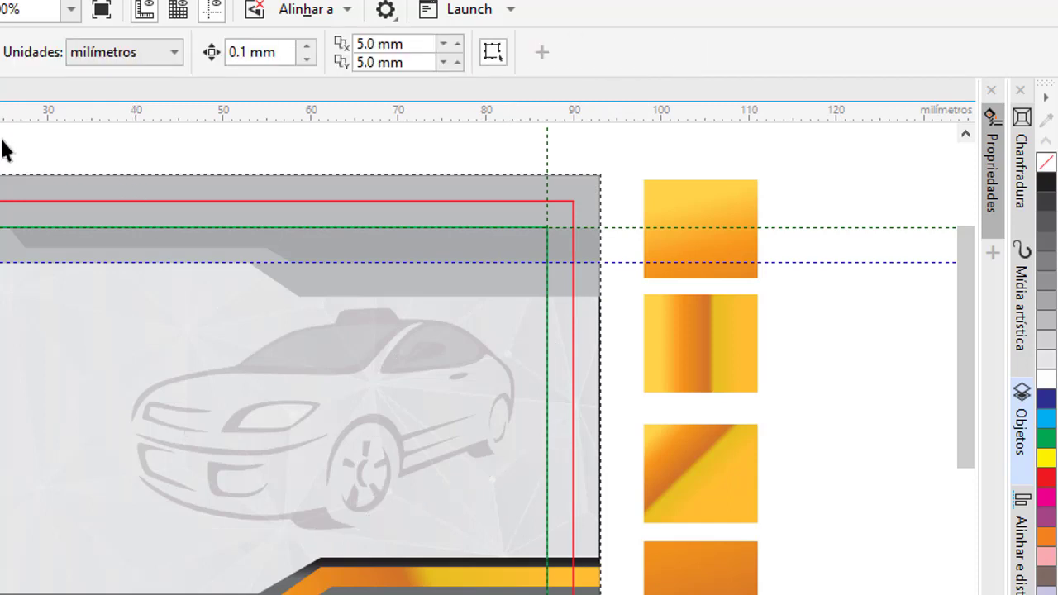
# Step: Regroup the remaining car parts into one object and deselect it
pyautogui.moveTo(38, 153); pyautogui.dragTo(583, 585)
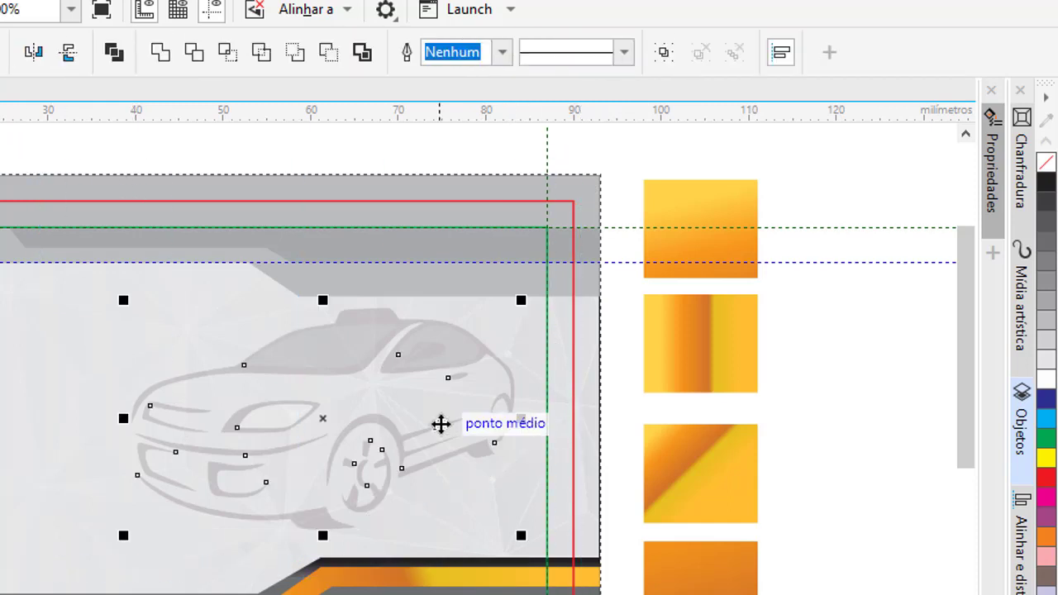
pyautogui.rightClick(439, 423)
pyautogui.click(524, 246)
pyautogui.click(422, 149)
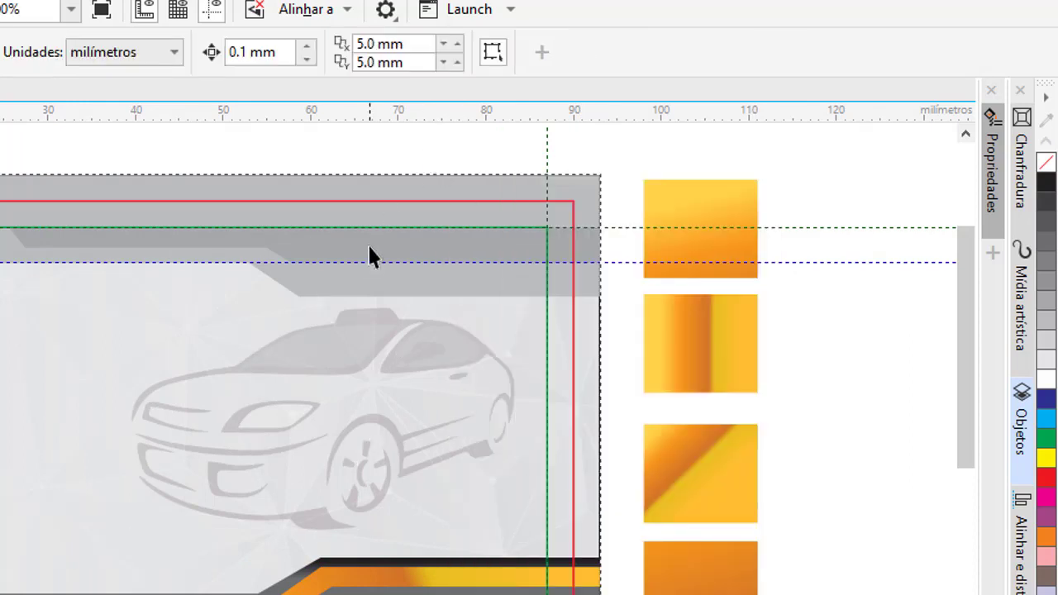
pyautogui.scroll(-2, 368, 245)
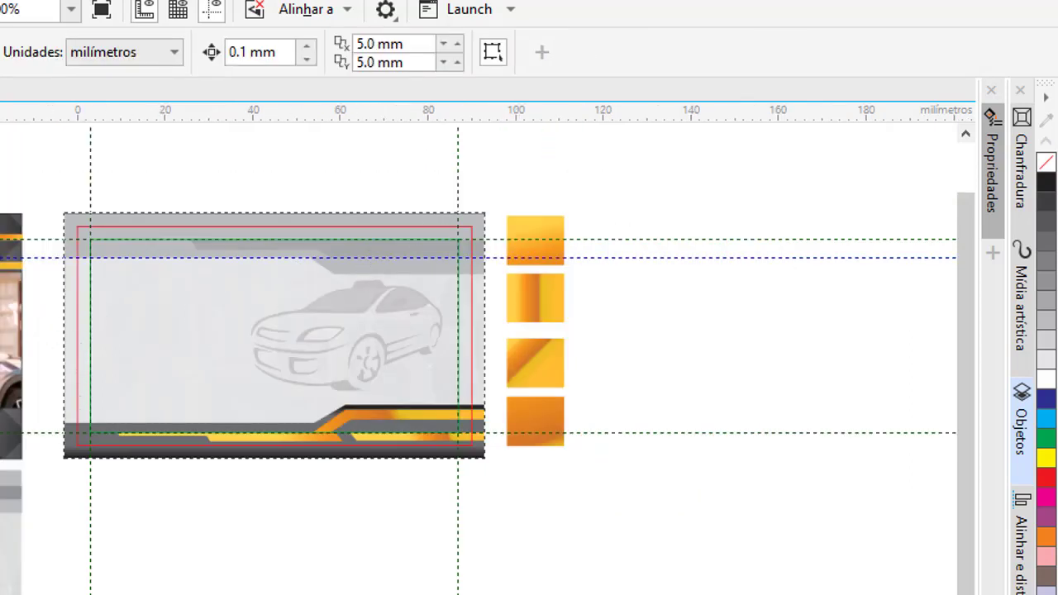
pyautogui.scroll(2, 487, 349)
# Step: Import the CARRO.cdr car into the front card's upper-left panel, then reopen the import window
pyautogui.scroll(-2, 488, 350)
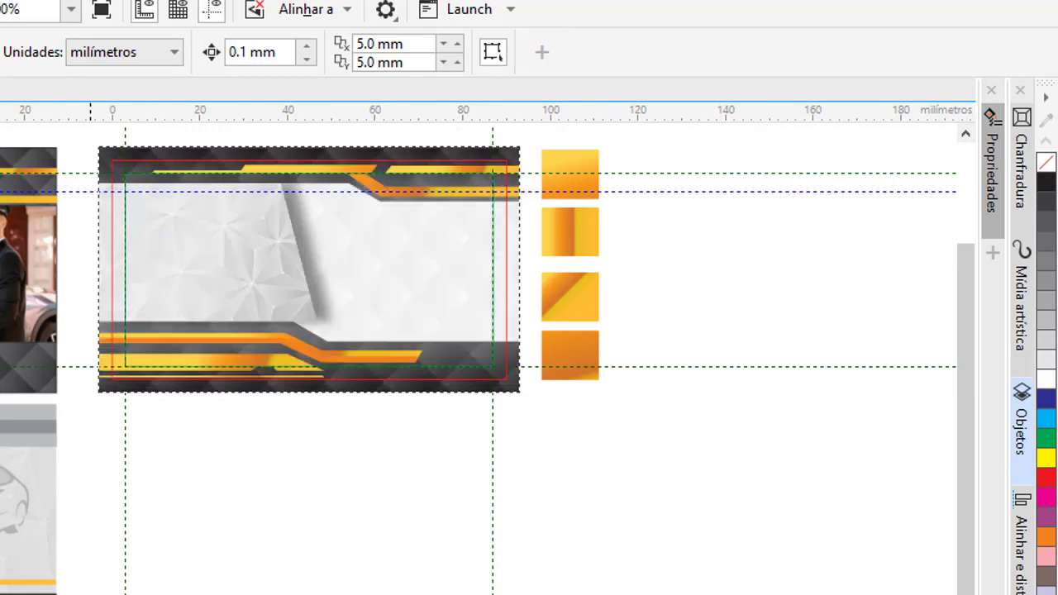
pyautogui.scroll(1, 488, 350)
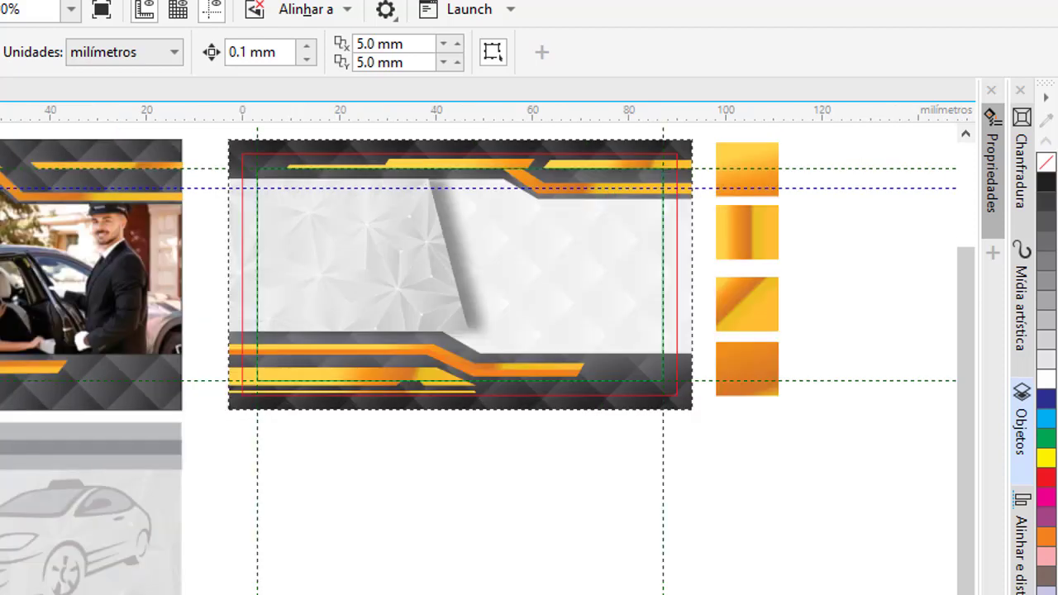
pyautogui.hotkey('ctrl', 'i')
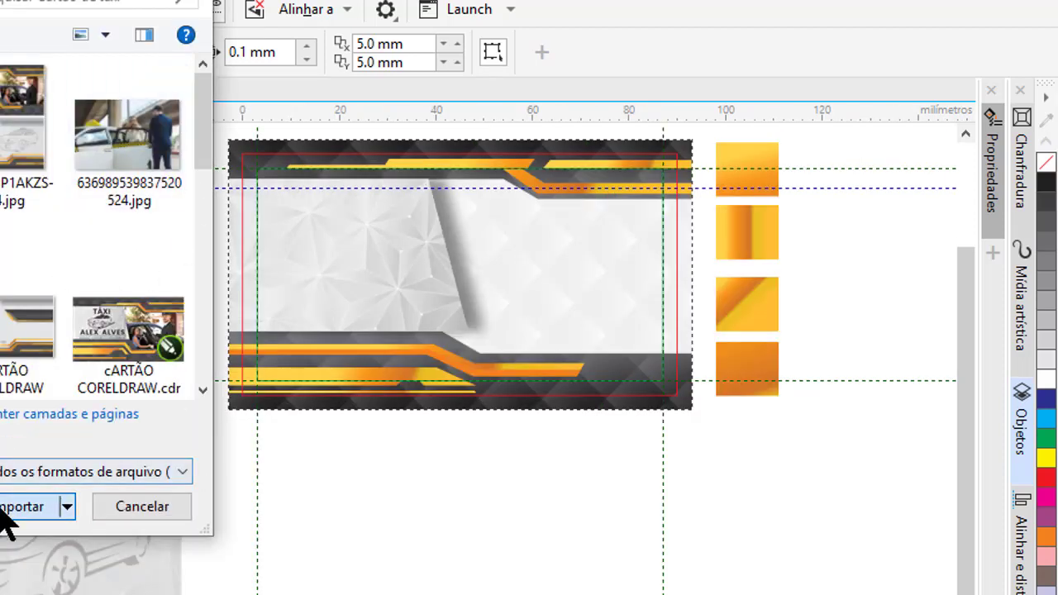
pyautogui.click(10, 507)
pyautogui.moveTo(263, 182); pyautogui.dragTo(447, 286)
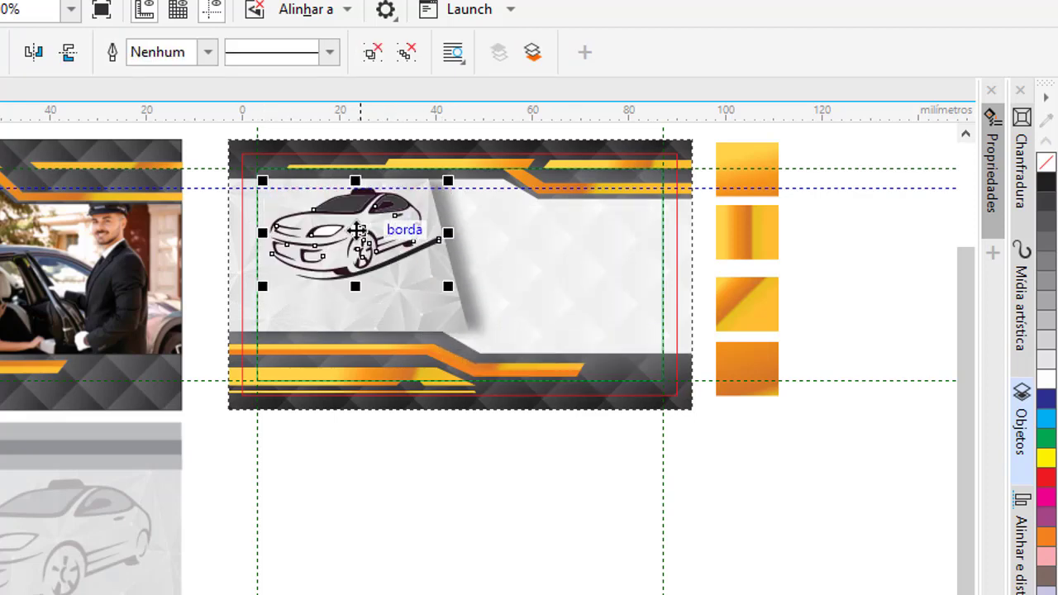
pyautogui.moveTo(356, 235); pyautogui.dragTo(347, 261)
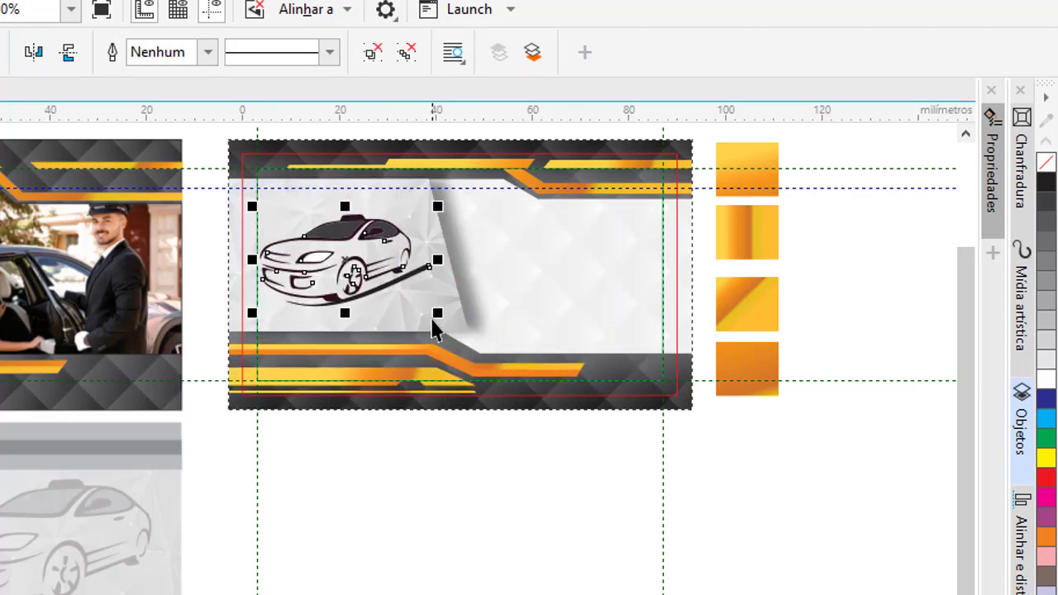
pyautogui.moveTo(433, 311); pyautogui.dragTo(405, 302)
pyautogui.moveTo(346, 263); pyautogui.dragTo(354, 273)
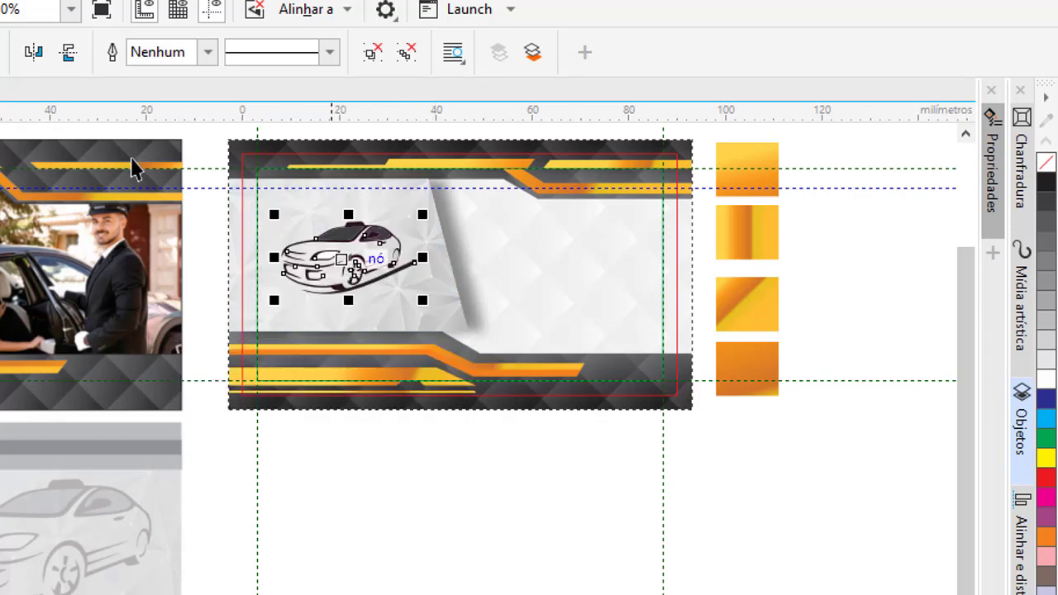
pyautogui.hotkey('ctrl', 'i')
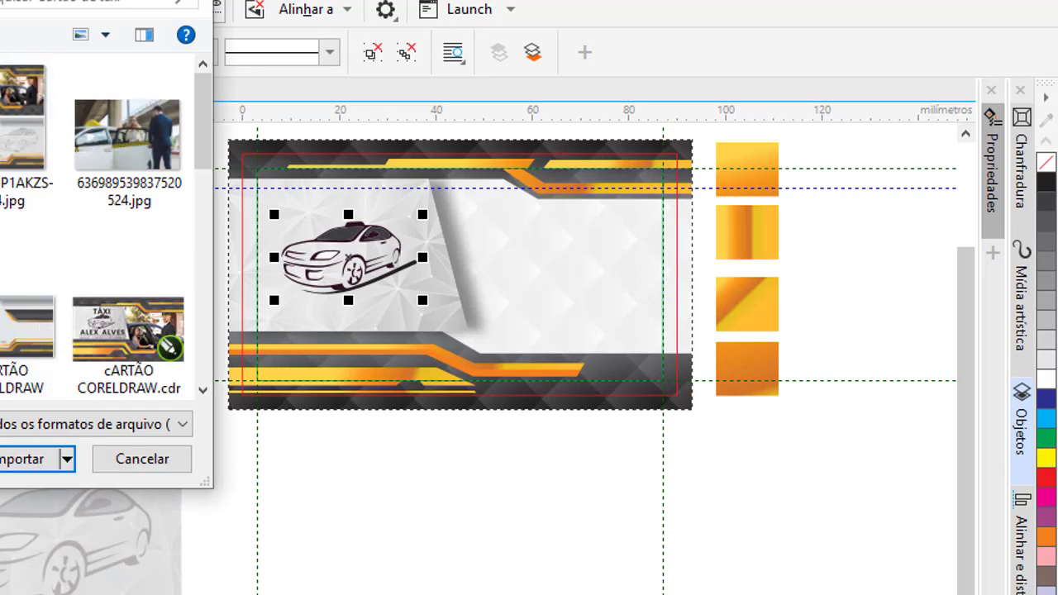
# Step: Import the taxi photo and park it below the front card
pyautogui.click(124, 114)
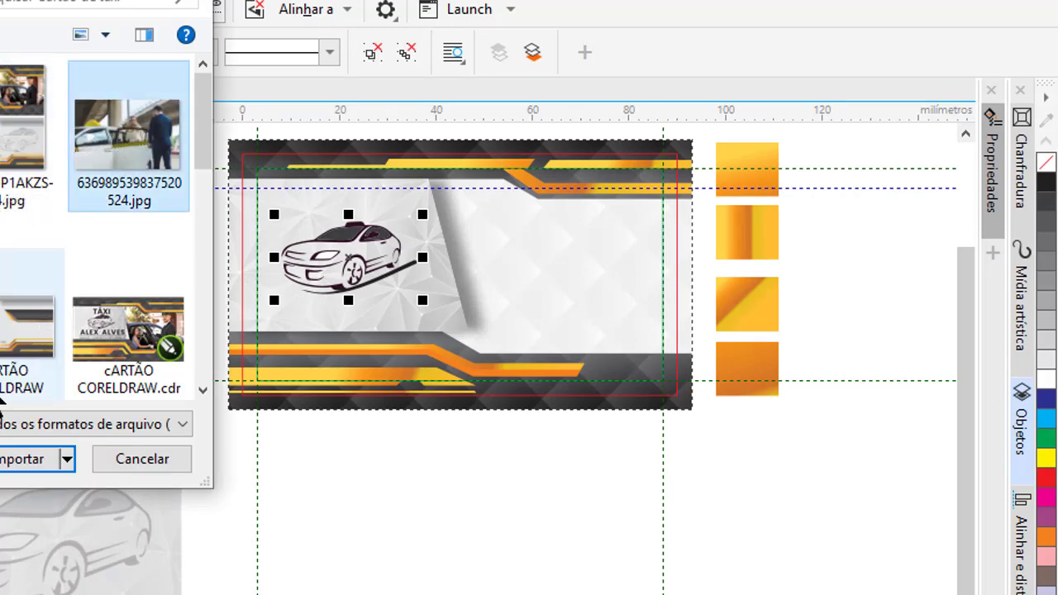
pyautogui.click(21, 463)
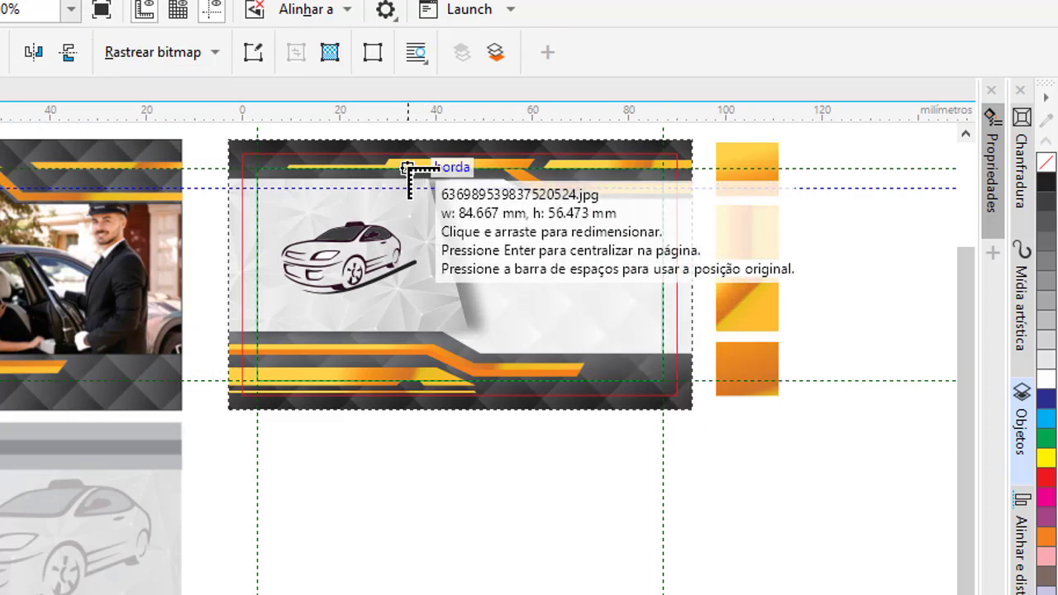
pyautogui.moveTo(402, 162); pyautogui.dragTo(699, 364)
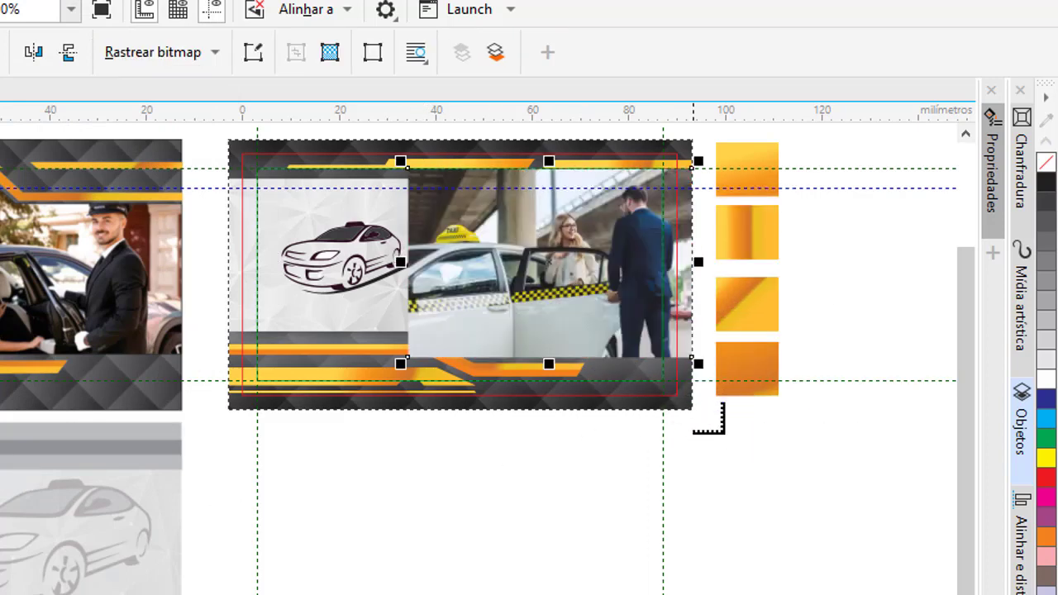
pyautogui.moveTo(497, 227); pyautogui.dragTo(535, 461)
pyautogui.scroll(2, 542, 265)
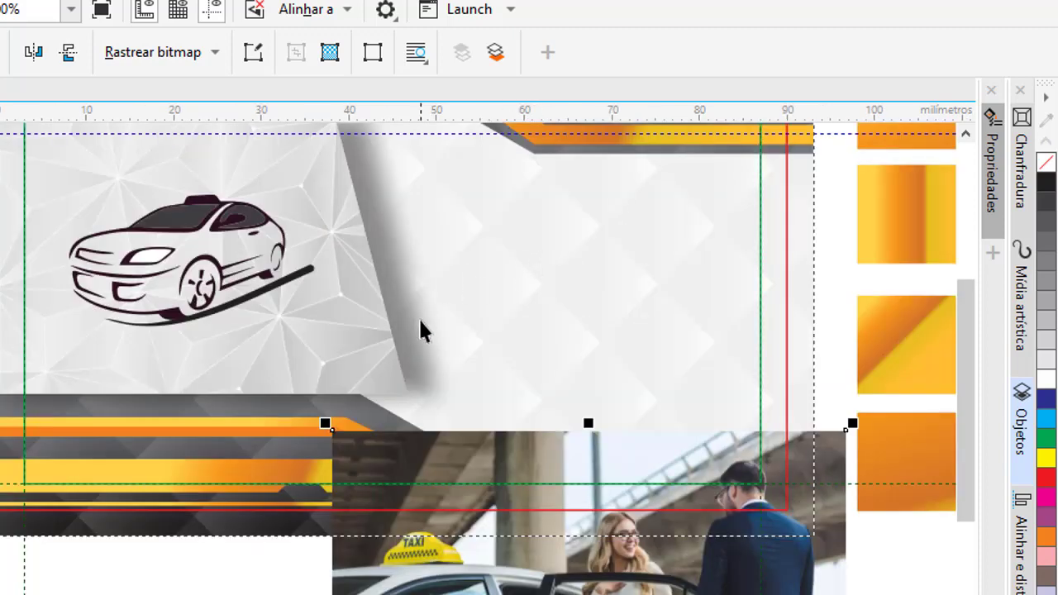
pyautogui.scroll(-3, 347, 323)
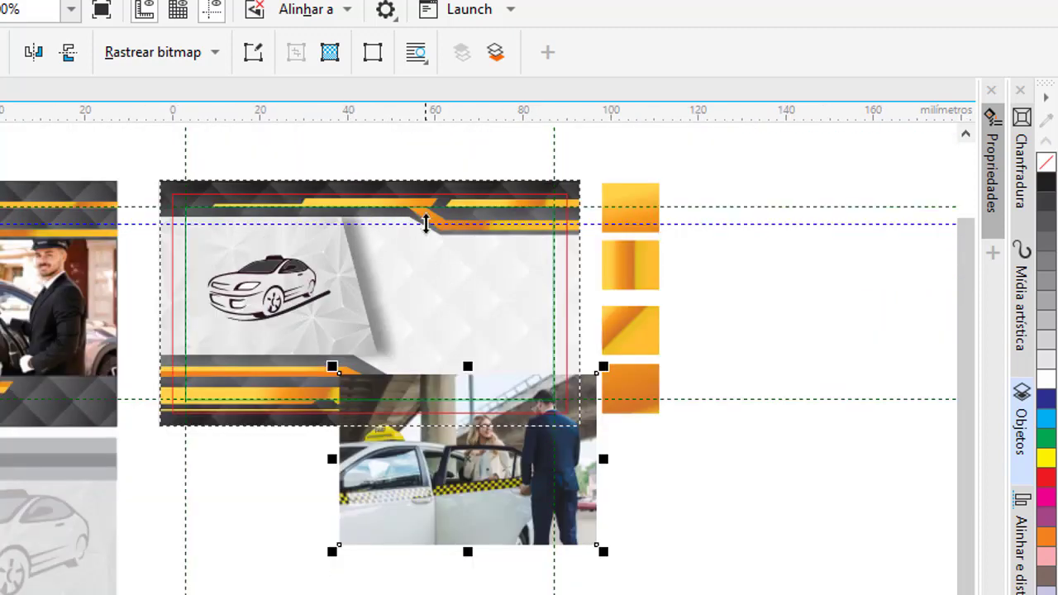
pyautogui.moveTo(439, 510); pyautogui.dragTo(425, 594)
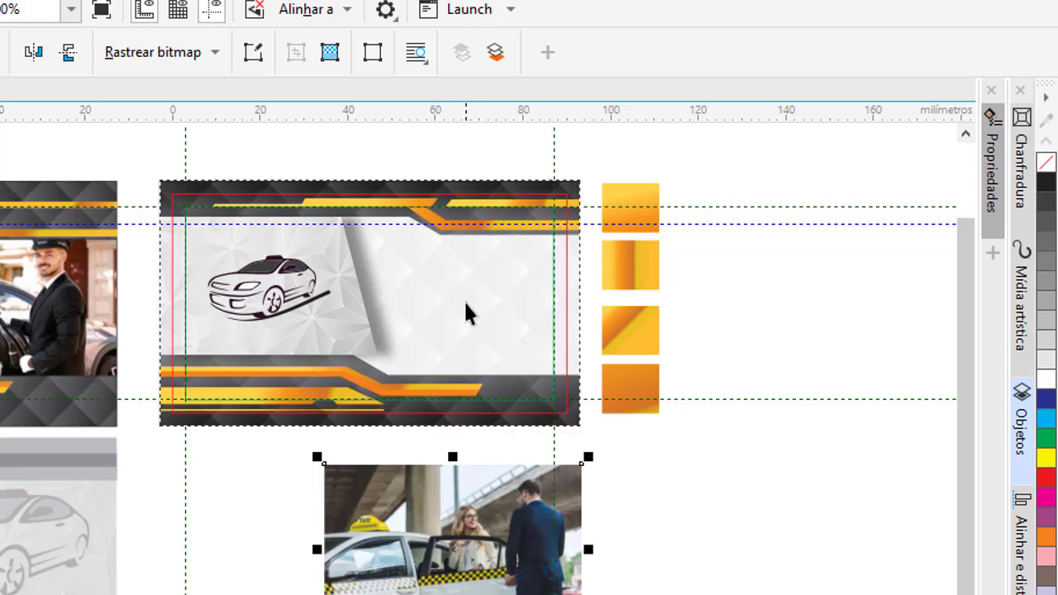
# Step: Move the light diamond-pattern image onto empty canvas right of the card, leaving the card in place
pyautogui.moveTo(465, 304); pyautogui.dragTo(646, 455)
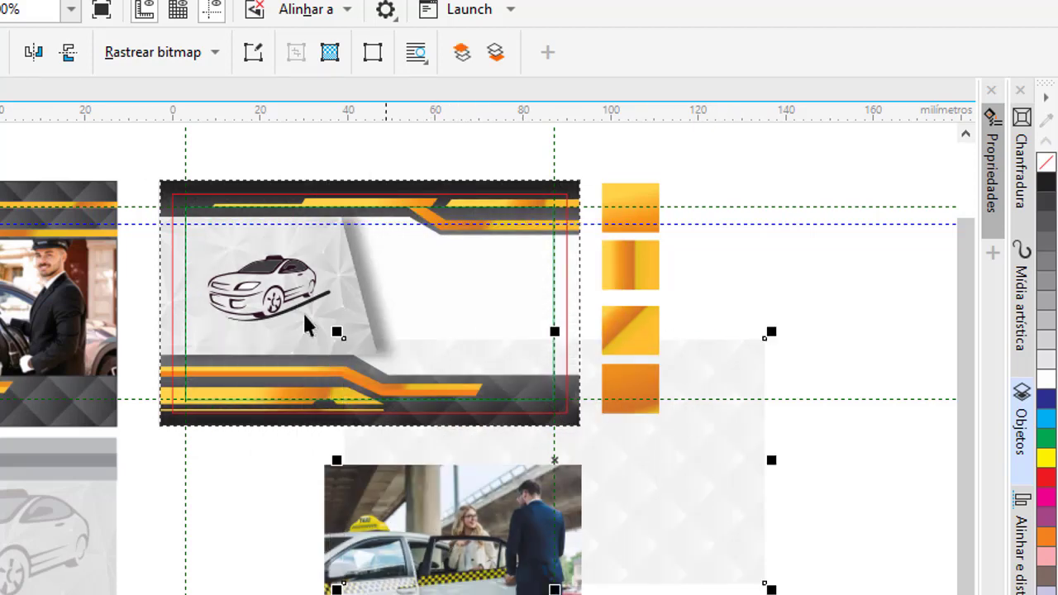
pyautogui.scroll(-2, 306, 324)
pyautogui.moveTo(447, 406); pyautogui.dragTo(709, 320)
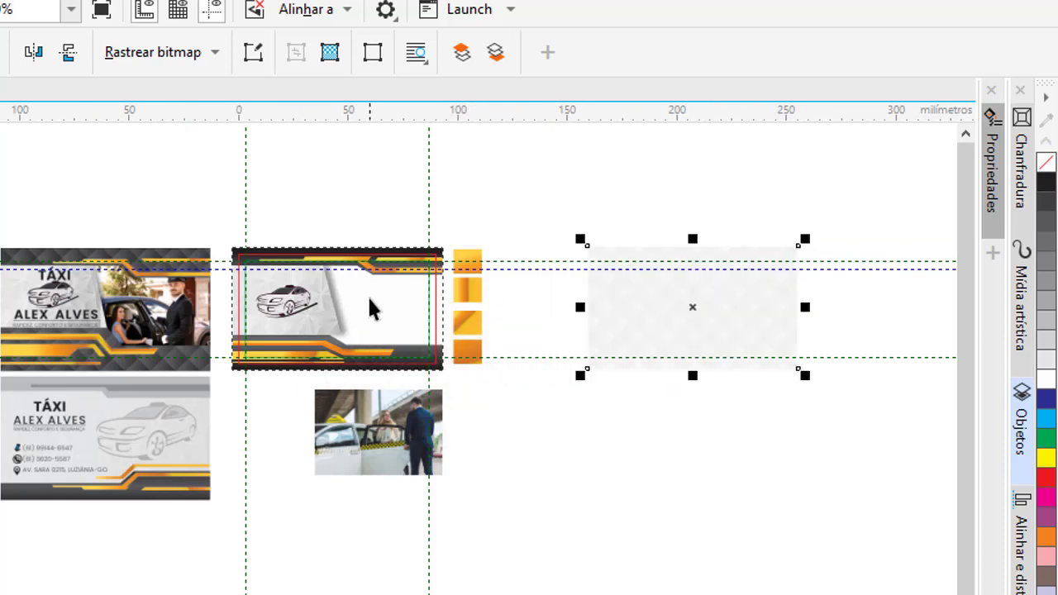
pyautogui.scroll(2, 370, 307)
pyautogui.click(400, 304)
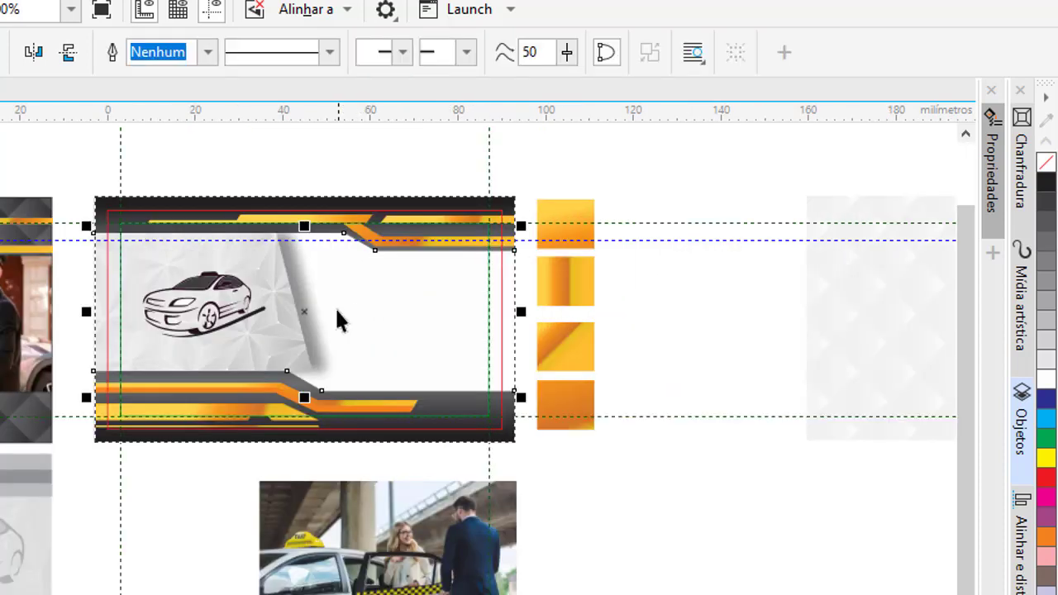
pyautogui.scroll(2, 336, 313)
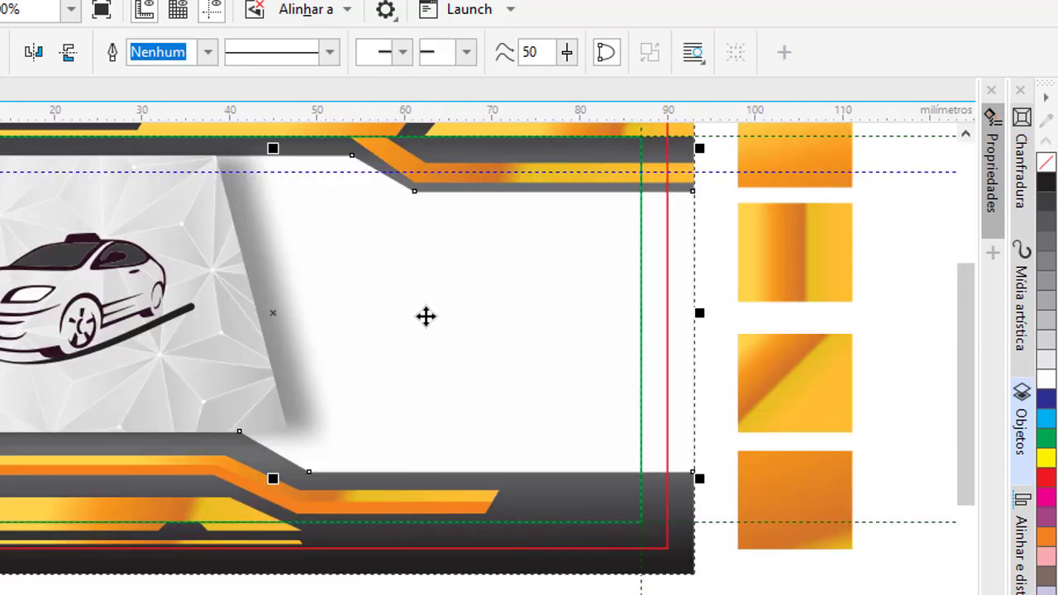
pyautogui.moveTo(394, 322); pyautogui.dragTo(616, 434)
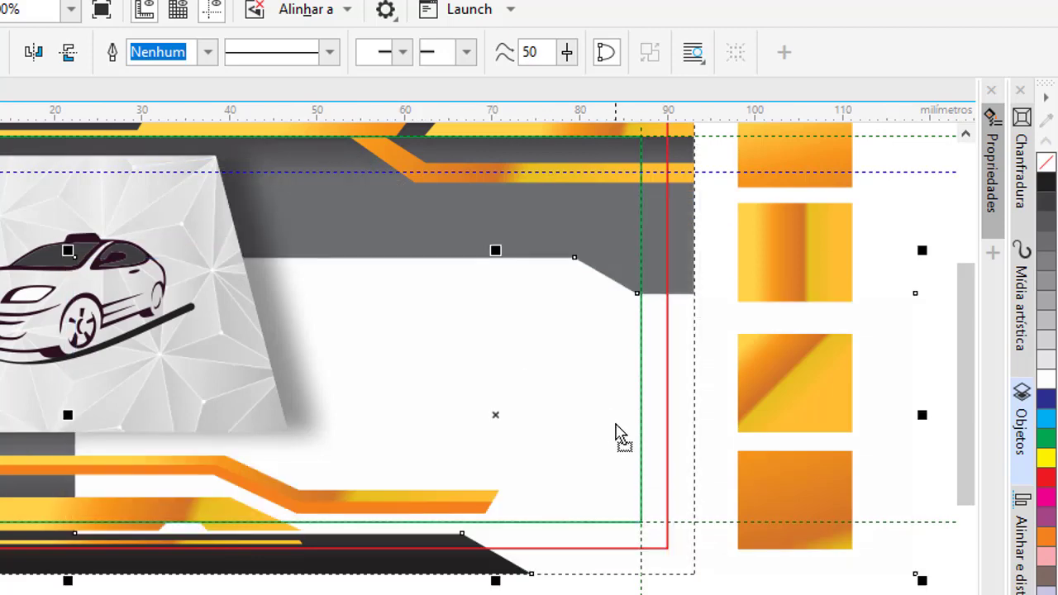
pyautogui.hotkey('ctrl', 'z')
pyautogui.scroll(-2, 414, 265)
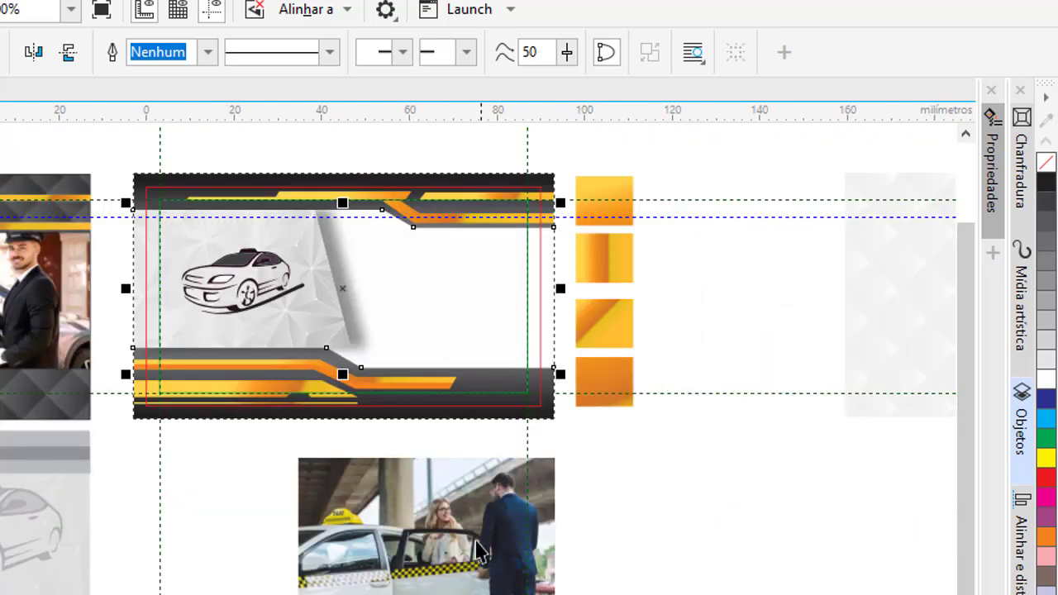
# Step: PowerClip the taxi photo inside the front card shape
pyautogui.click(460, 551)
pyautogui.rightClick(457, 544)
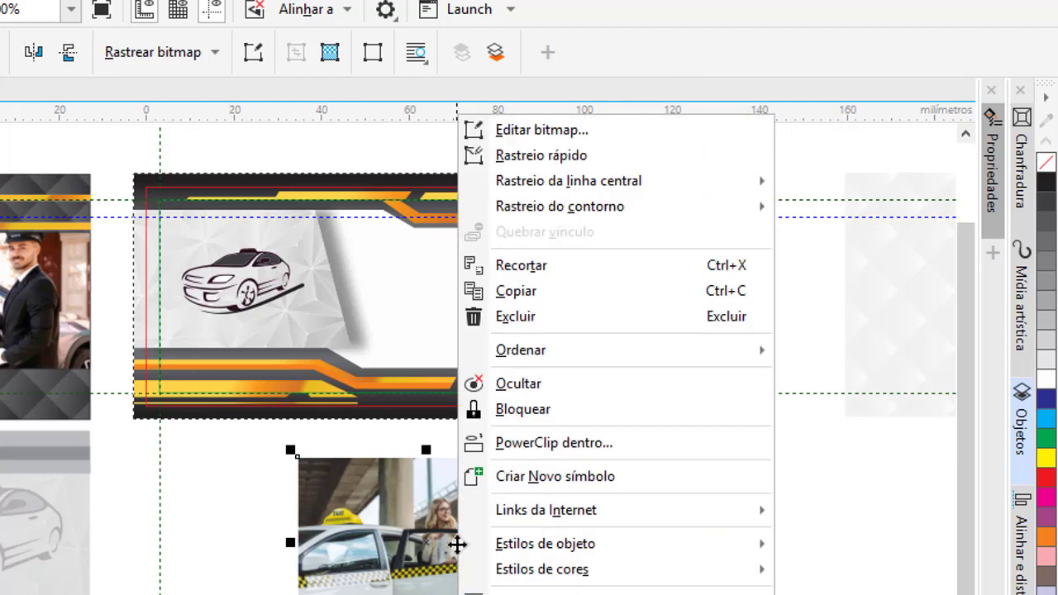
pyautogui.click(562, 443)
pyautogui.click(491, 326)
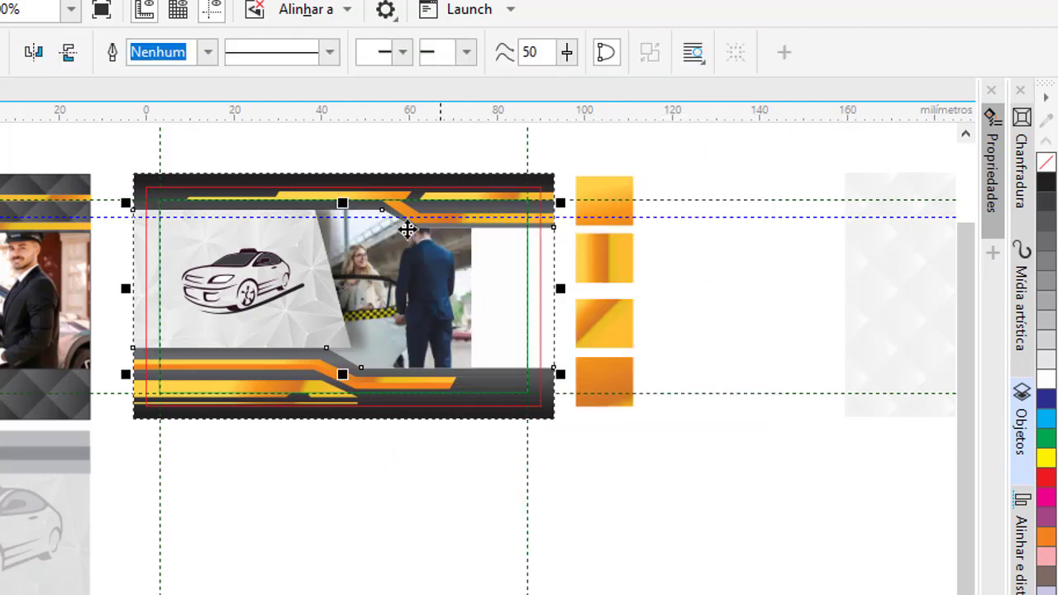
# Step: Resize and position the clipped photo to fill the card's right side, then finish editing
pyautogui.doubleClick(432, 256)
pyautogui.scroll(2, 422, 273)
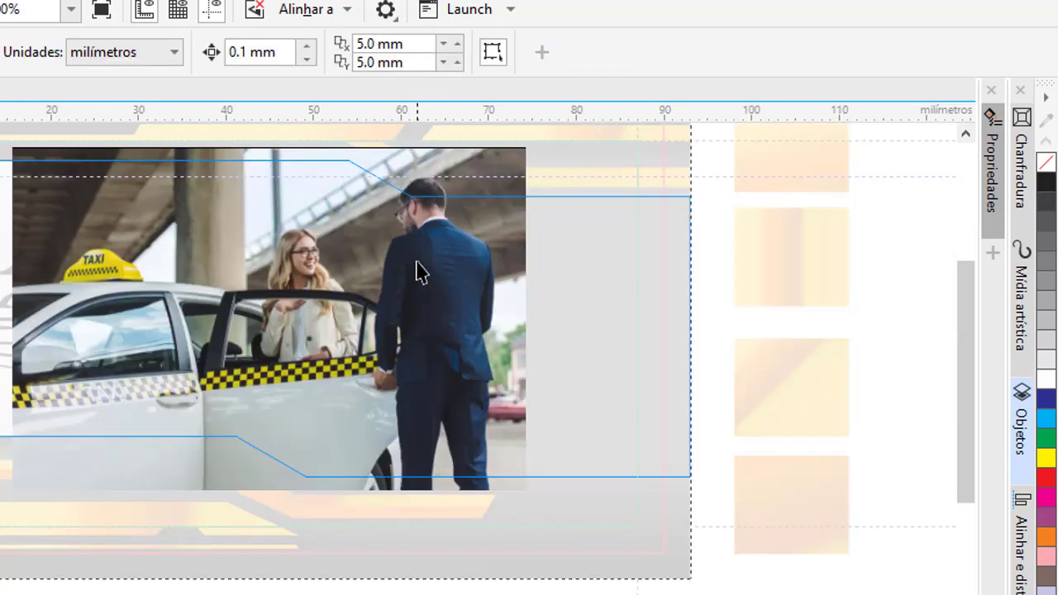
pyautogui.moveTo(405, 285)
pyautogui.mouseDown()
pyautogui.moveTo(554, 315)
pyautogui.moveTo(559, 303)
pyautogui.mouseUp()
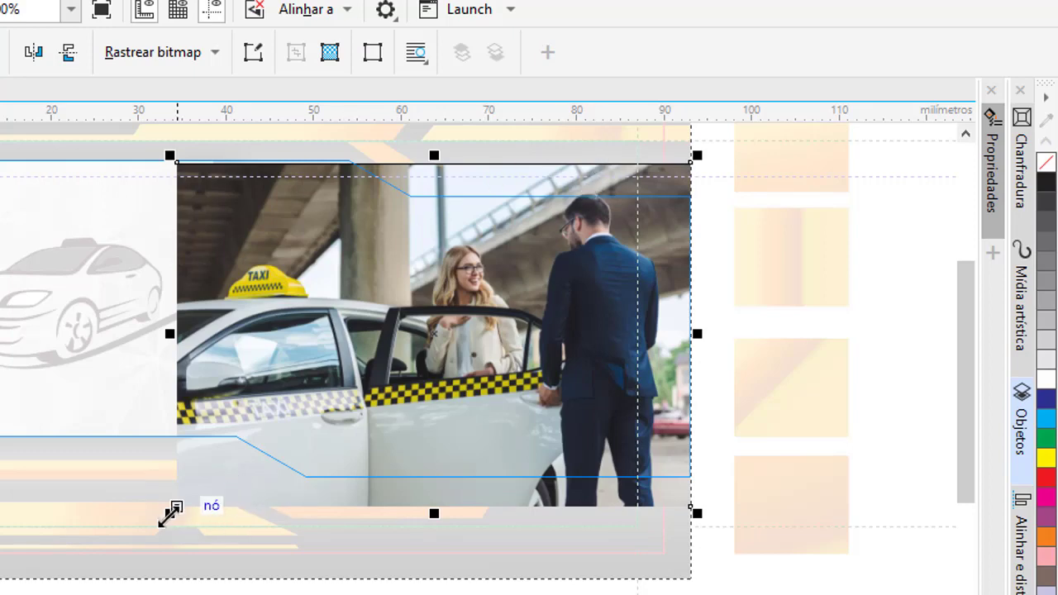
pyautogui.moveTo(170, 513); pyautogui.dragTo(241, 466)
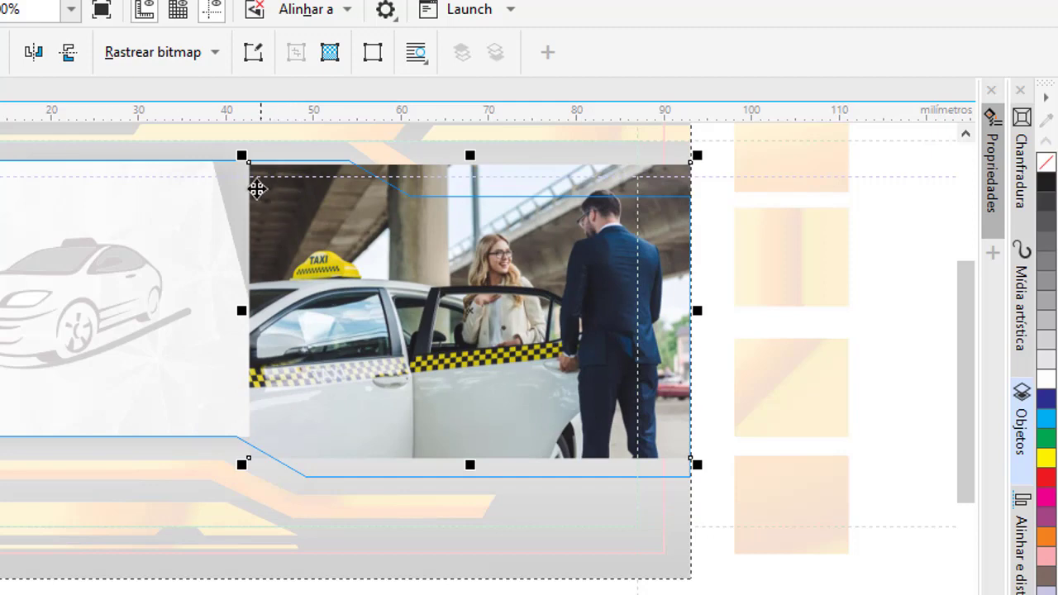
pyautogui.moveTo(241, 156); pyautogui.dragTo(166, 141)
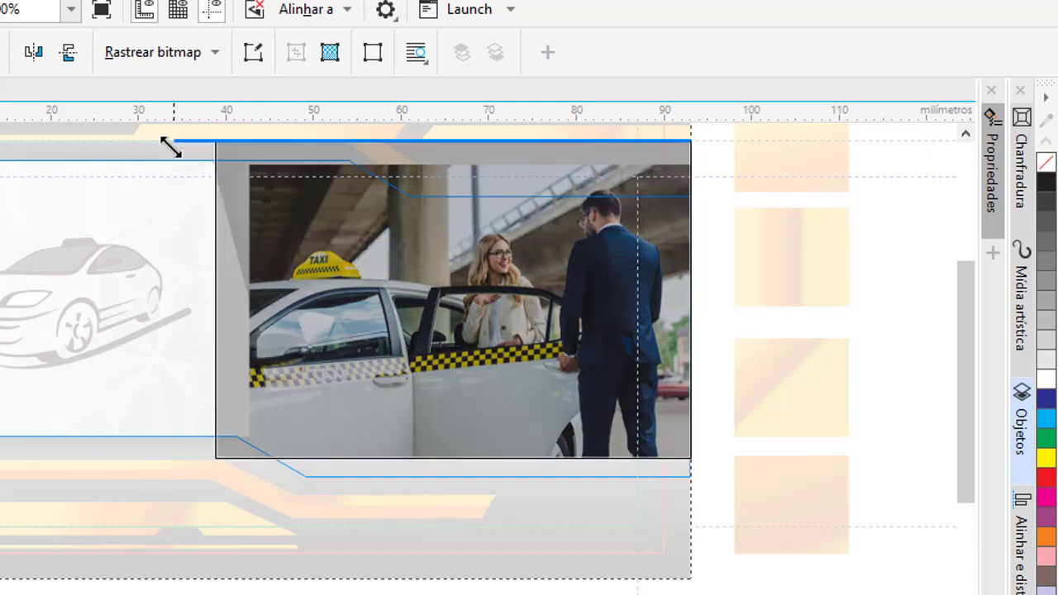
pyautogui.moveTo(210, 468); pyautogui.dragTo(205, 468)
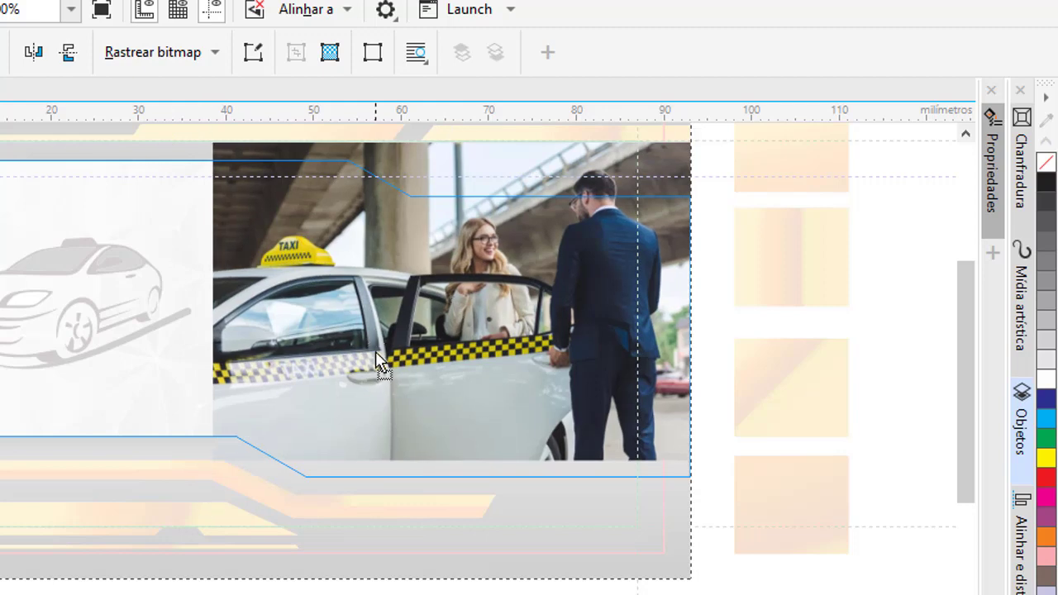
pyautogui.moveTo(376, 341); pyautogui.dragTo(375, 358)
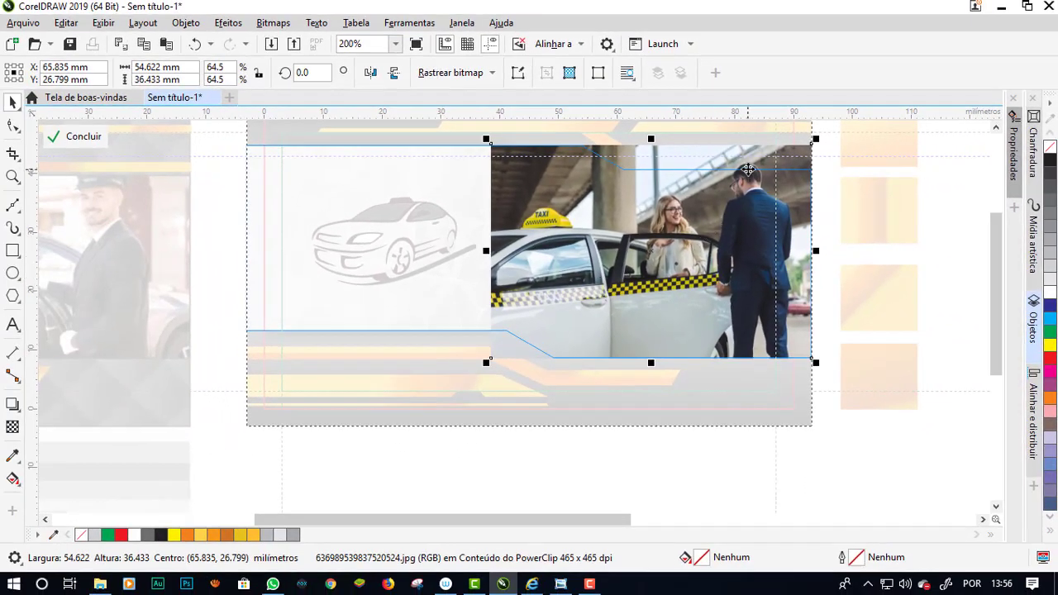
pyautogui.scroll(2, 748, 168)
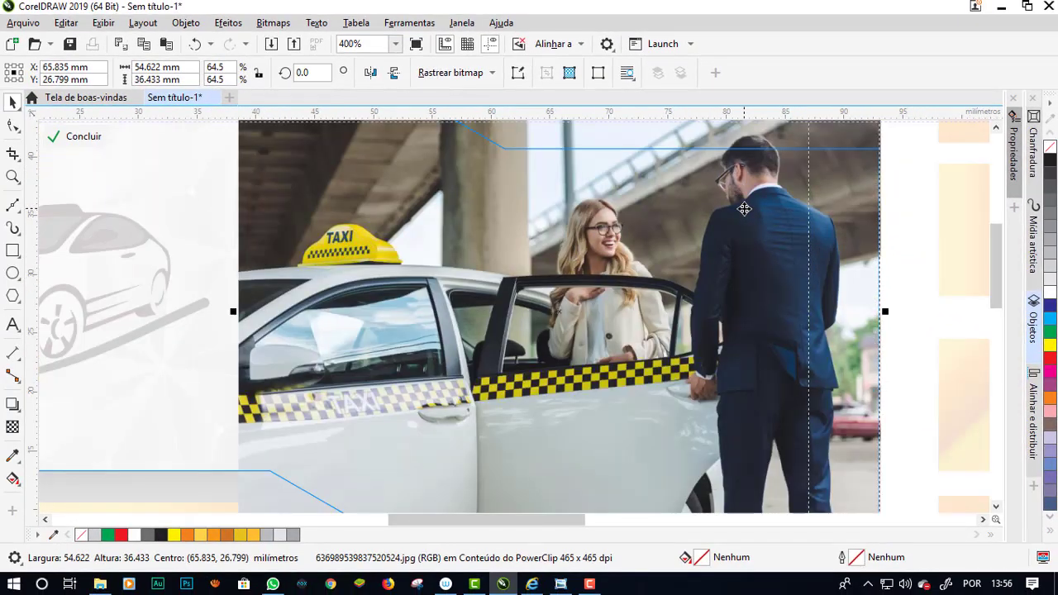
pyautogui.moveTo(747, 218)
pyautogui.mouseDown()
pyautogui.moveTo(747, 236)
pyautogui.moveTo(746, 212)
pyautogui.mouseUp()
pyautogui.scroll(-2, 741, 205)
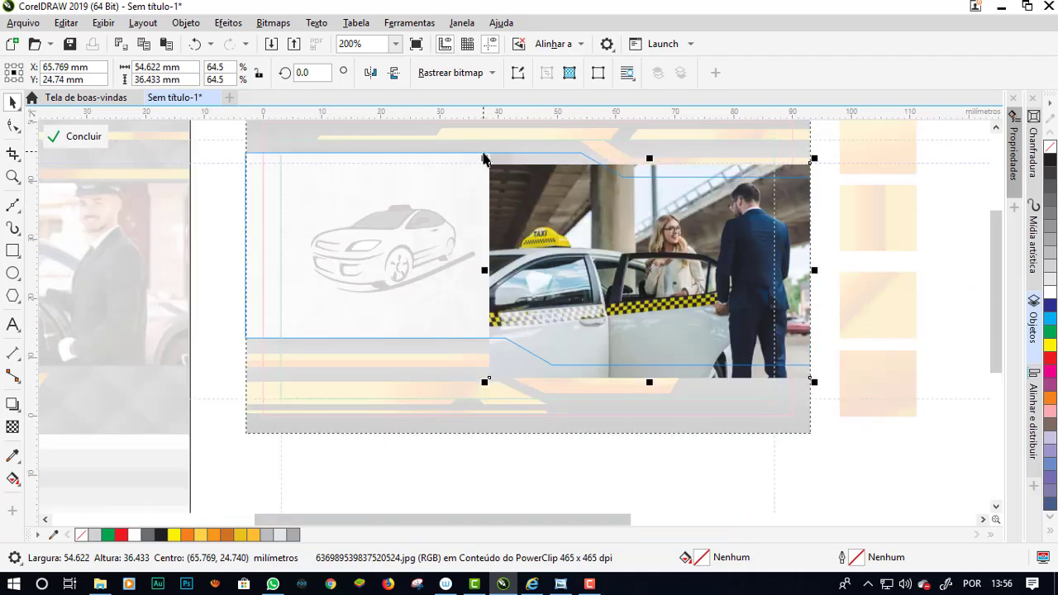
pyautogui.scroll(2, 481, 157)
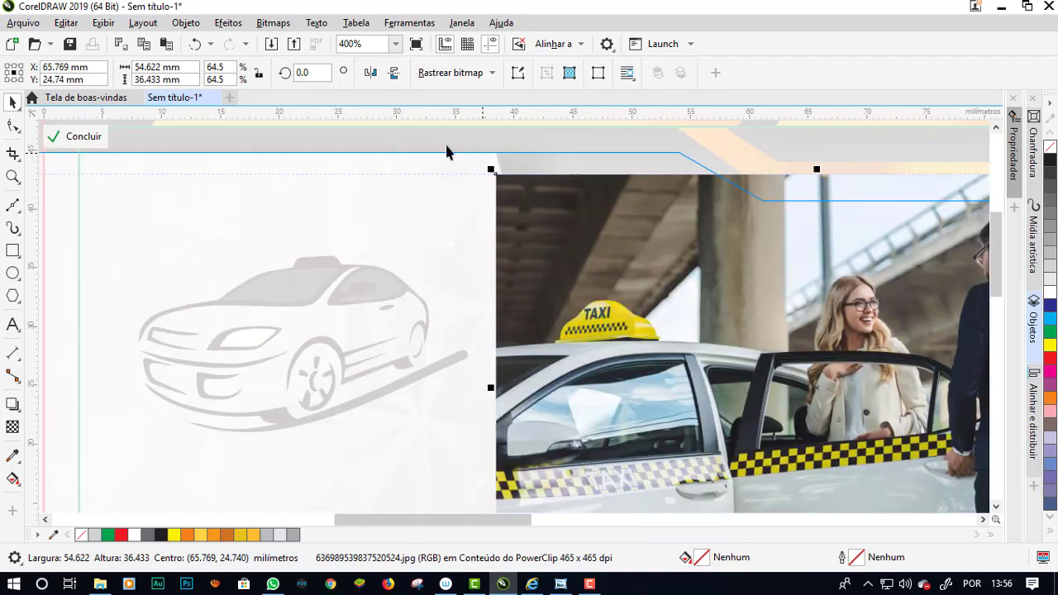
pyautogui.click(76, 138)
# Step: Centre the Malha_Prancheta 1.png diamond pattern on the page over the card, then deselect
pyautogui.scroll(-2, 481, 187)
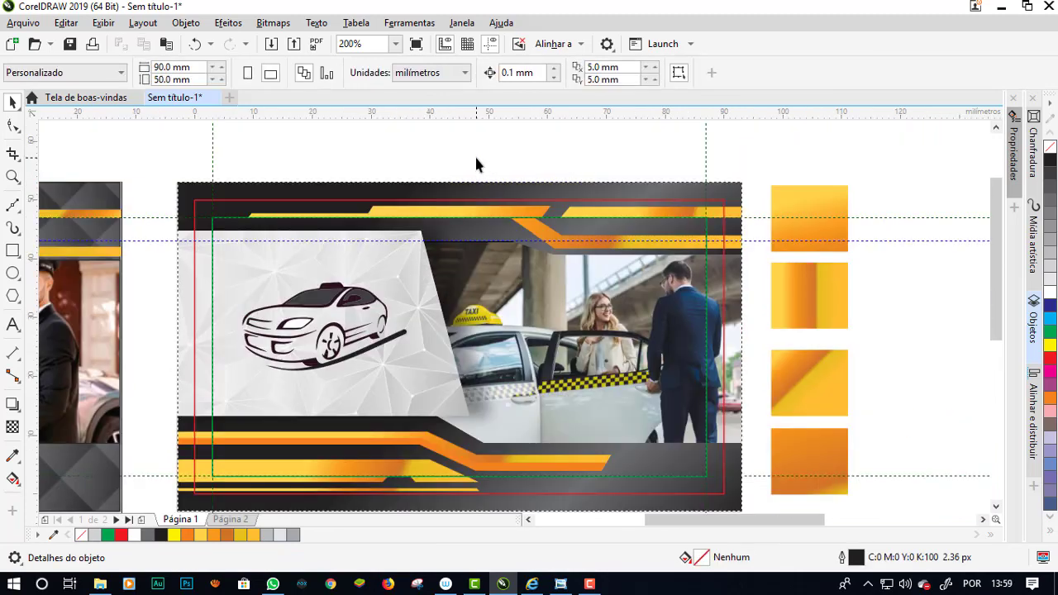
pyautogui.scroll(-2, 474, 154)
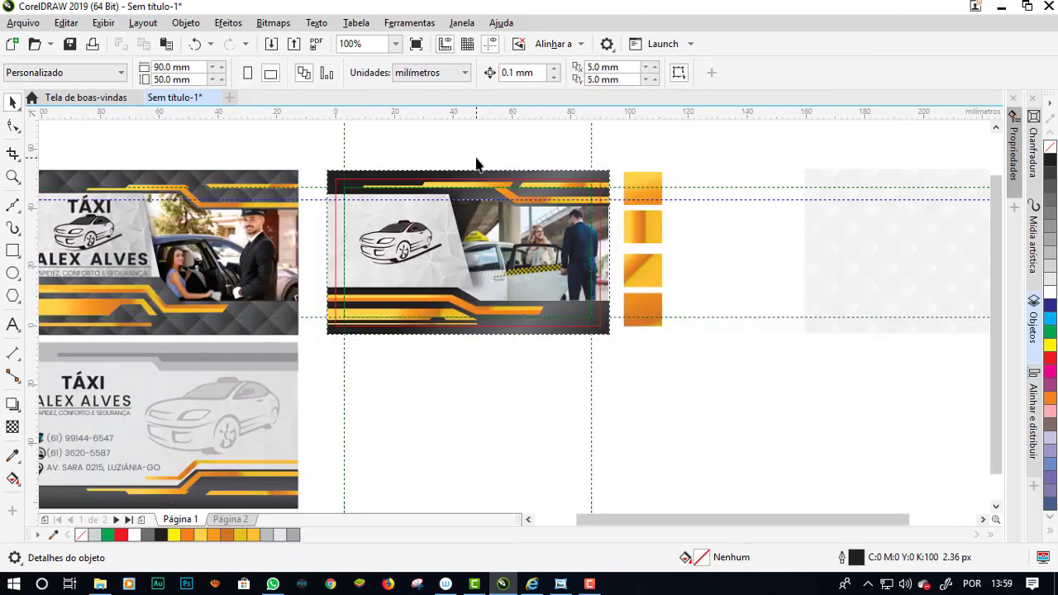
pyautogui.click(861, 244)
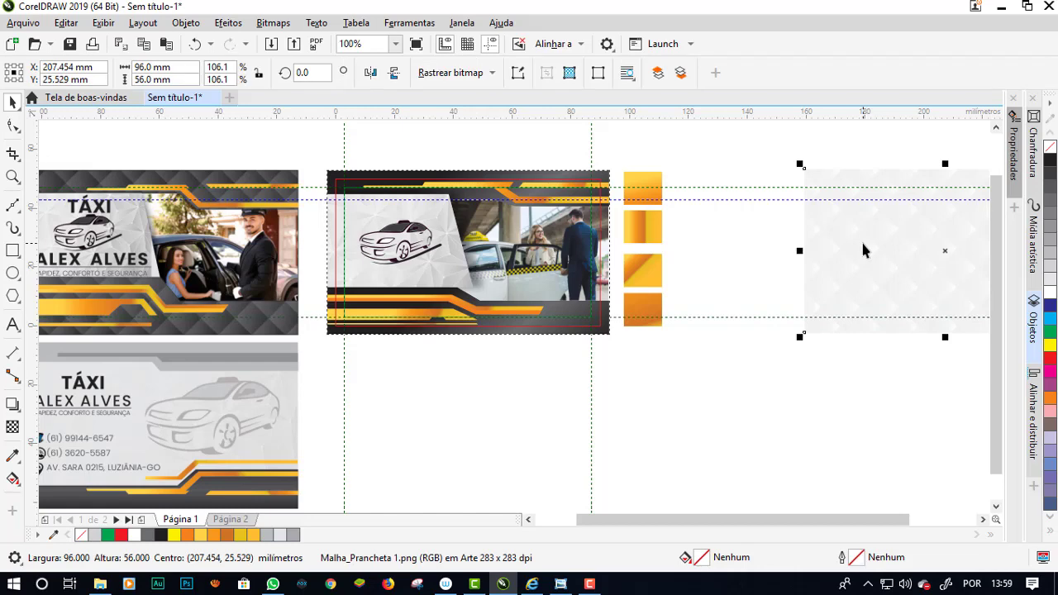
pyautogui.press('p')
pyautogui.scroll(2, 485, 219)
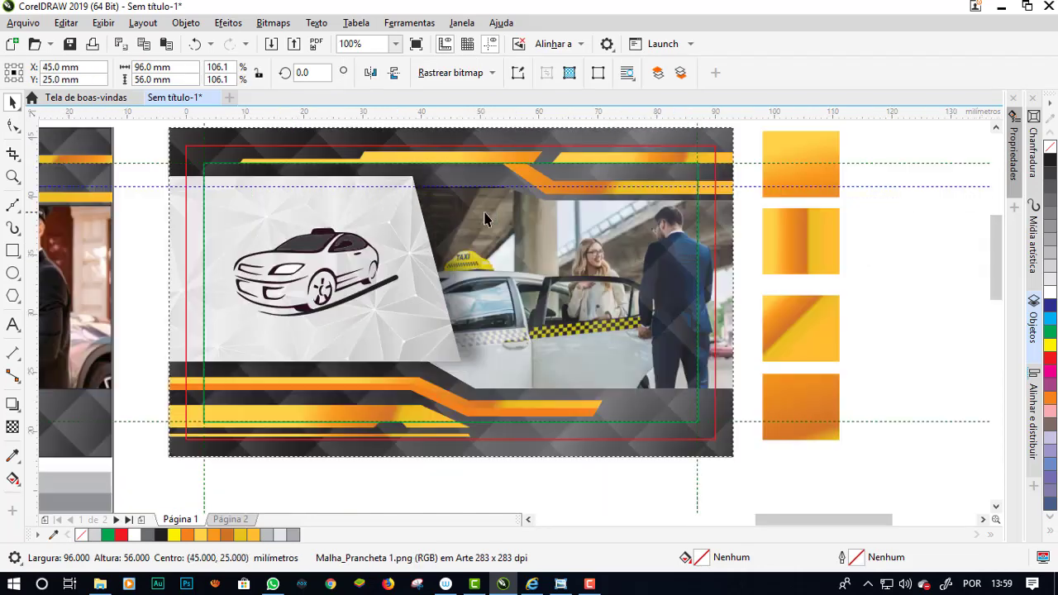
pyautogui.scroll(2, 485, 218)
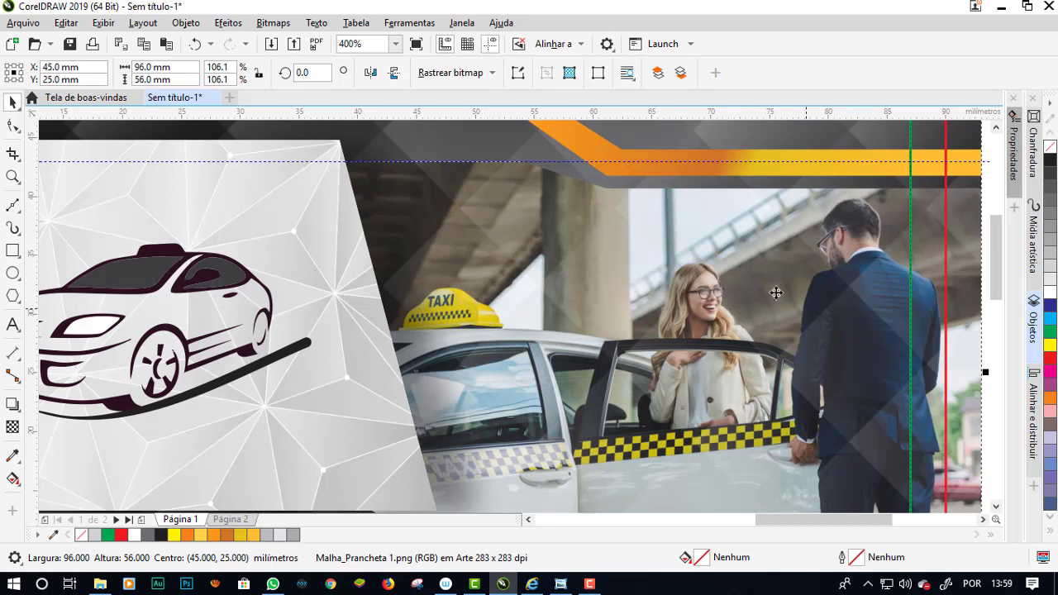
pyautogui.scroll(-2, 659, 267)
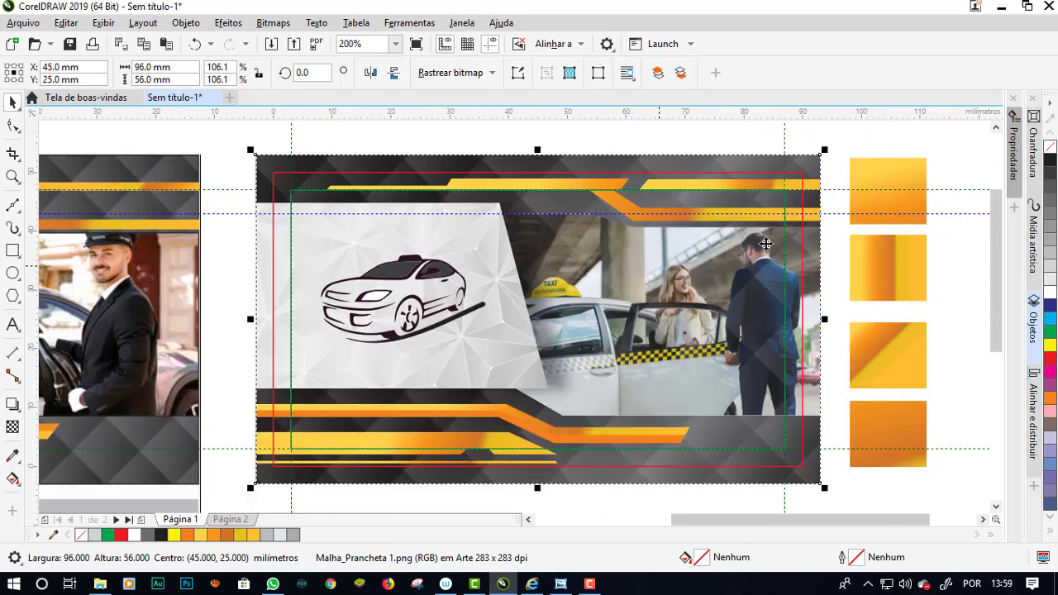
pyautogui.click(921, 149)
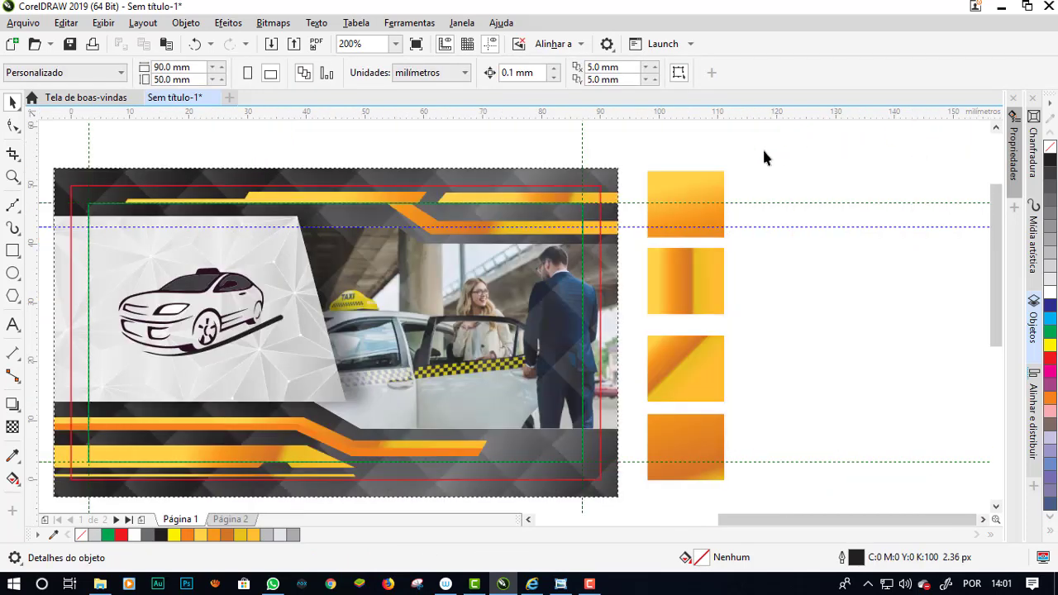
# Step: Shrink the TÁXI text and set its font to Poppins Black
pyautogui.click(12, 325)
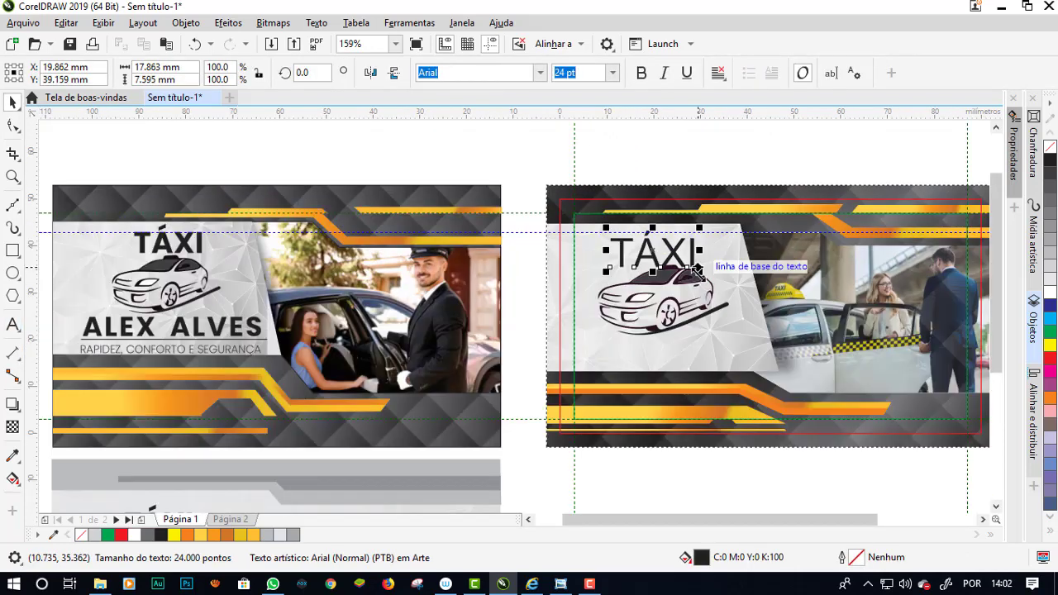
pyautogui.moveTo(699, 271); pyautogui.dragTo(664, 252)
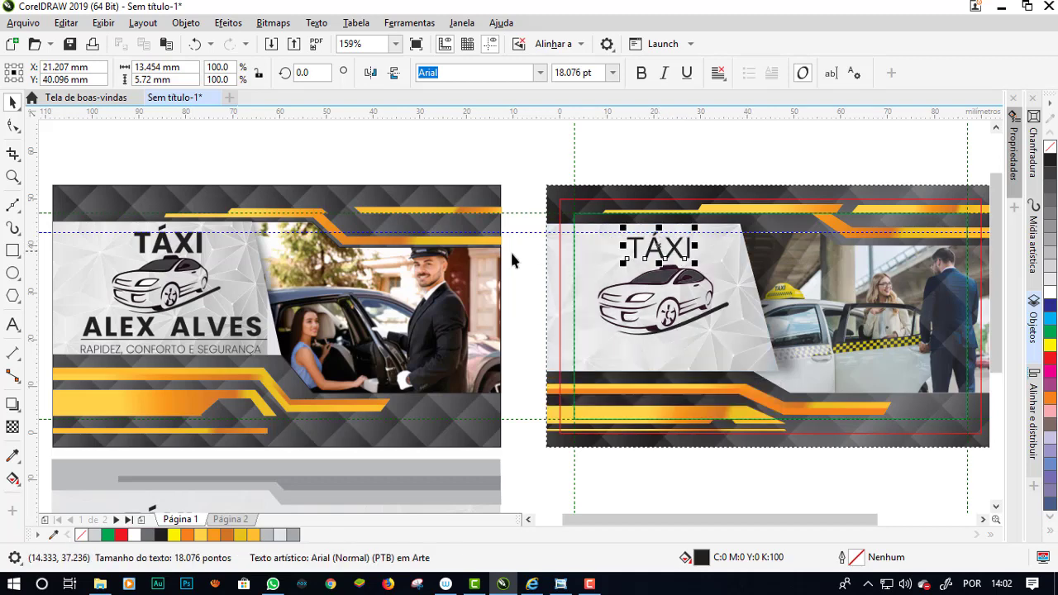
pyautogui.click(540, 72)
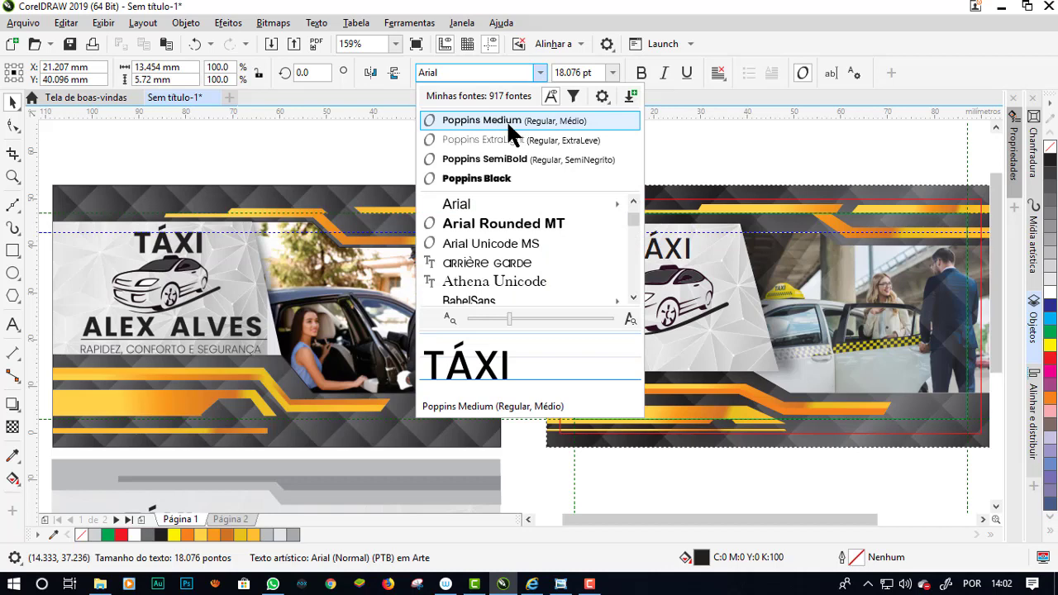
pyautogui.click(488, 184)
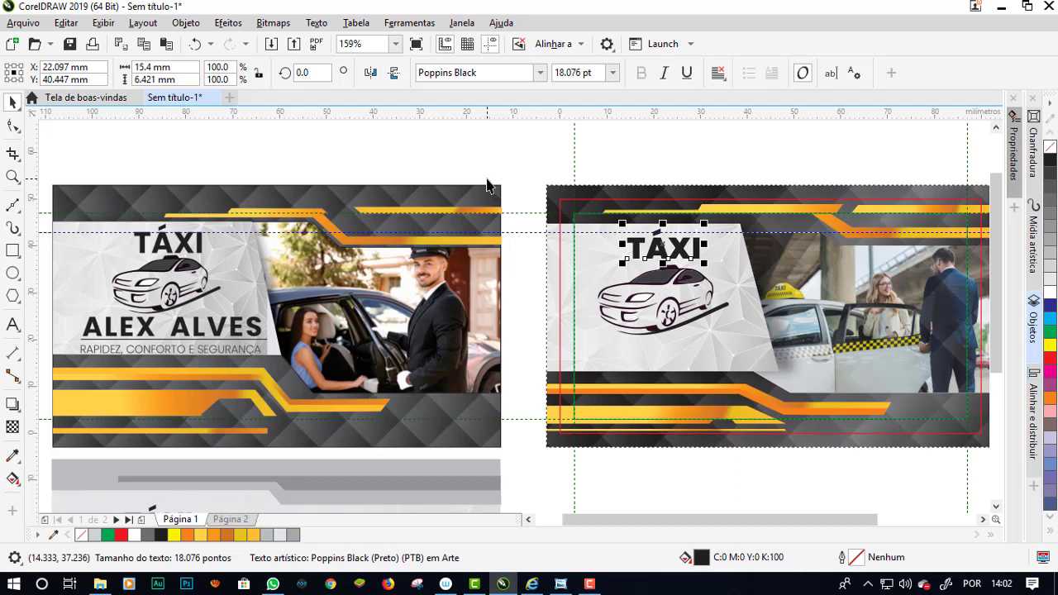
# Step: Place a copy of TÁXI below the car logo and set its font to Poppins Medium
pyautogui.moveTo(664, 248); pyautogui.dragTo(686, 224)
pyautogui.moveTo(686, 222); pyautogui.dragTo(646, 336)
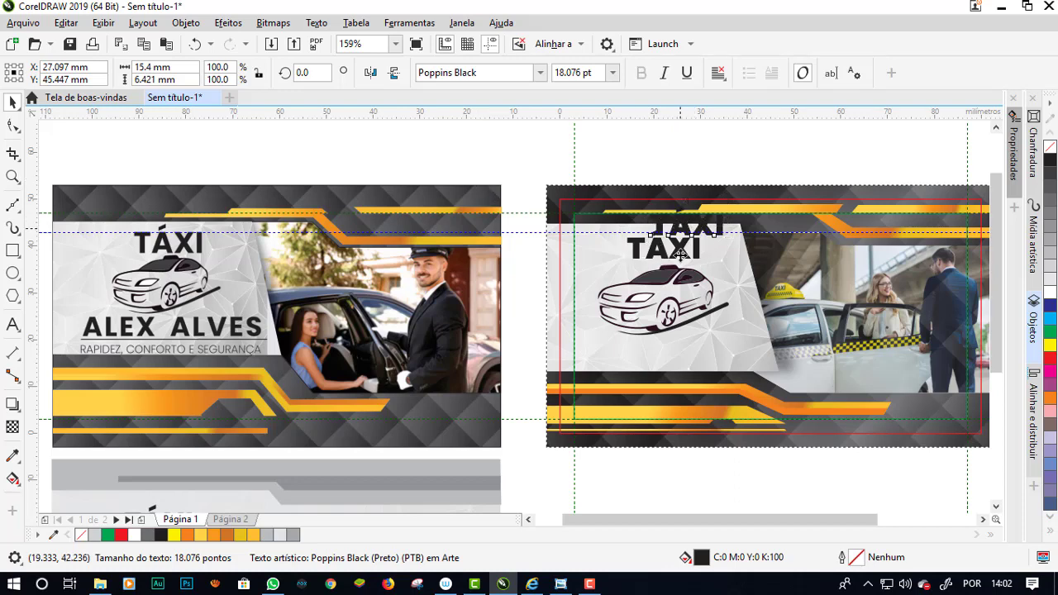
pyautogui.click(540, 73)
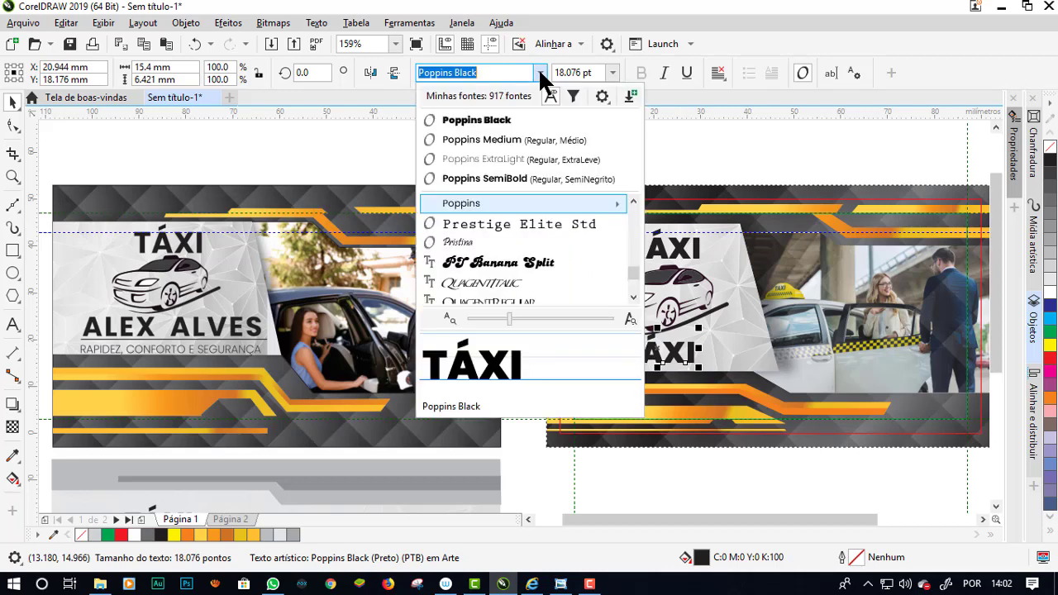
pyautogui.click(512, 142)
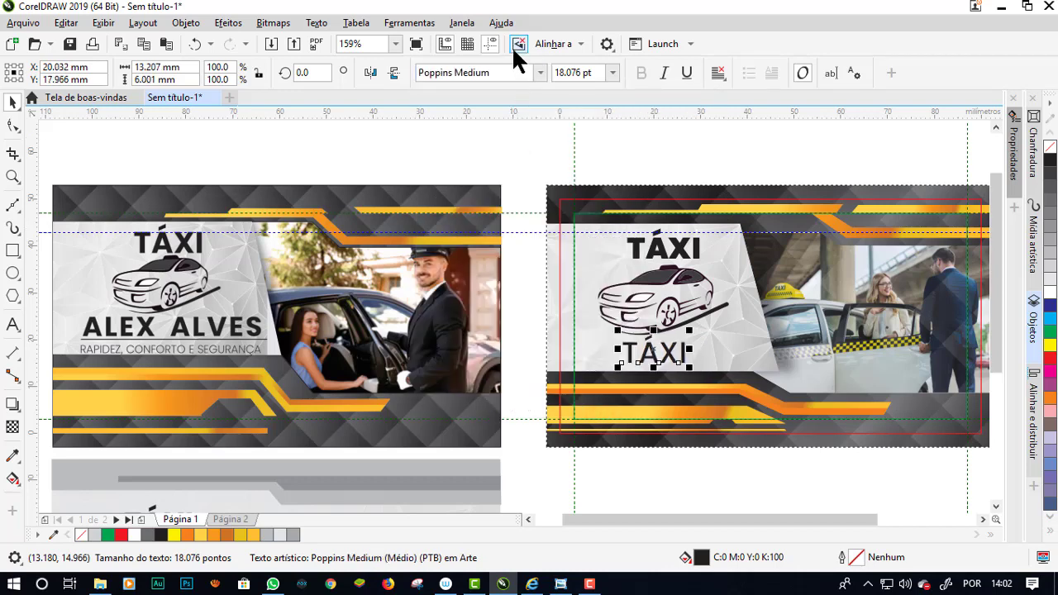
pyautogui.click(540, 72)
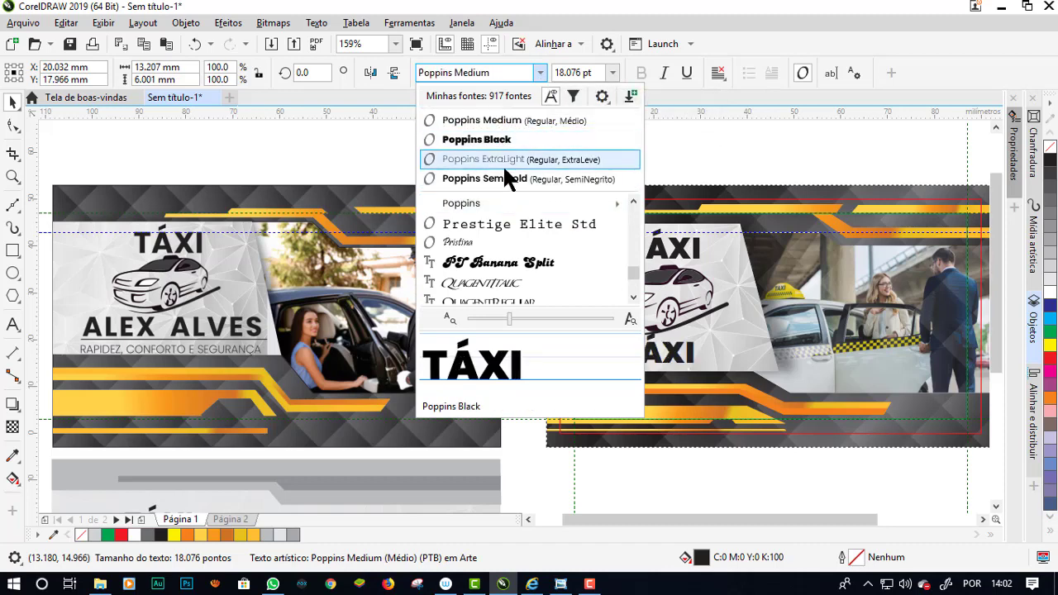
pyautogui.press('Escape')
# Step: Switch the lower copy to Poppins SemiBold and replace its text with the cardholder's name
pyautogui.press('Down')
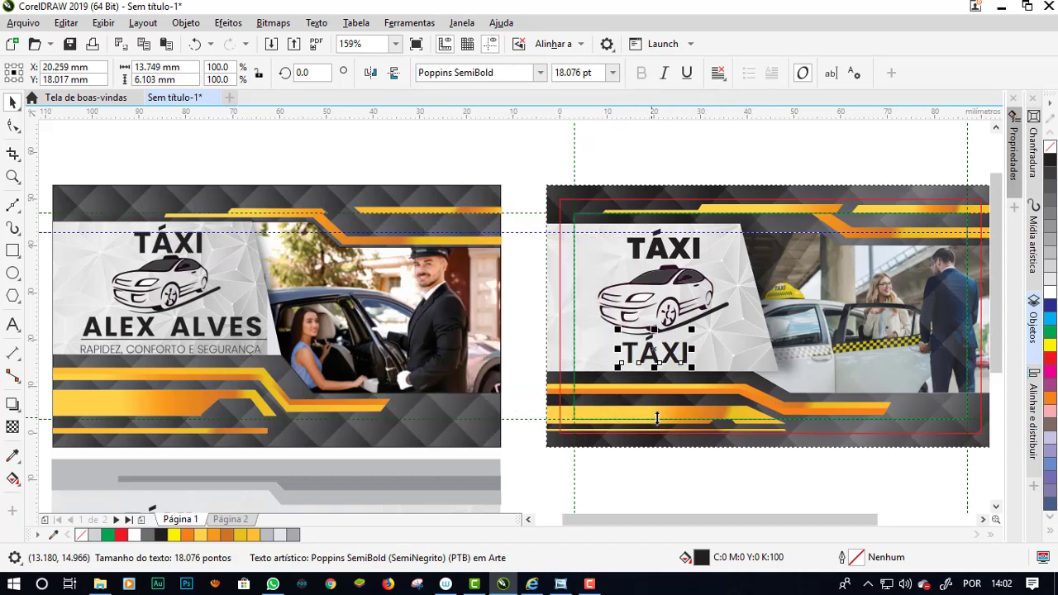
pyautogui.click(14, 326)
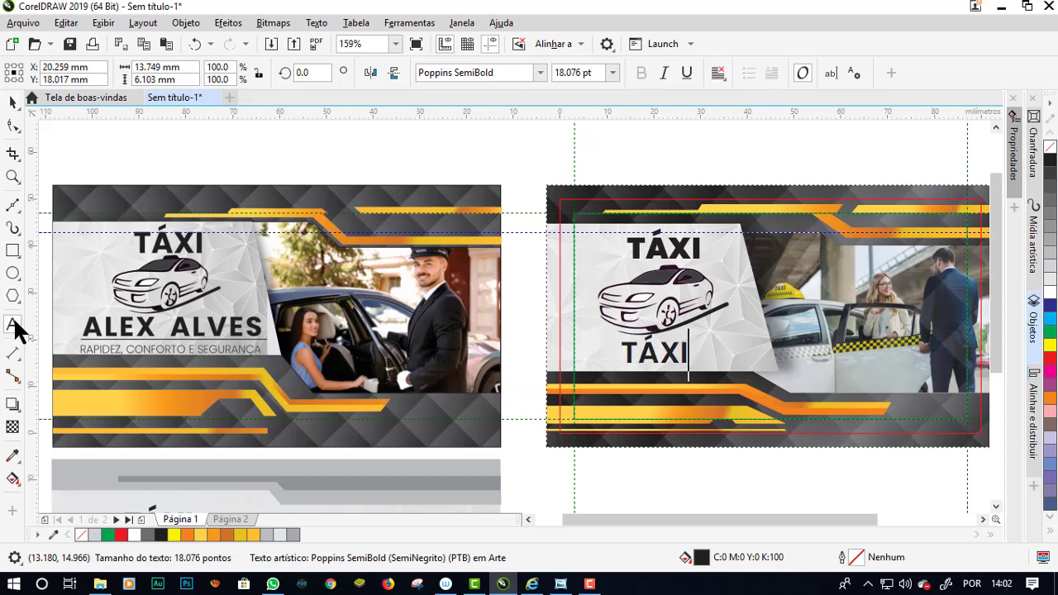
pyautogui.press('BackSpace')
pyautogui.press('BackSpace')
pyautogui.press('BackSpace')
pyautogui.press('BackSpace')
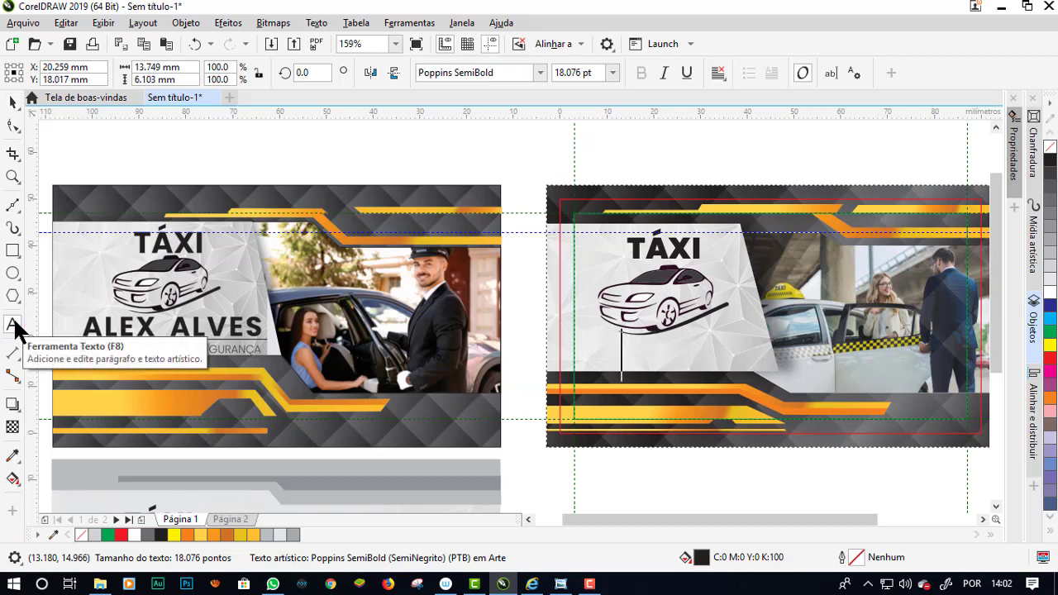
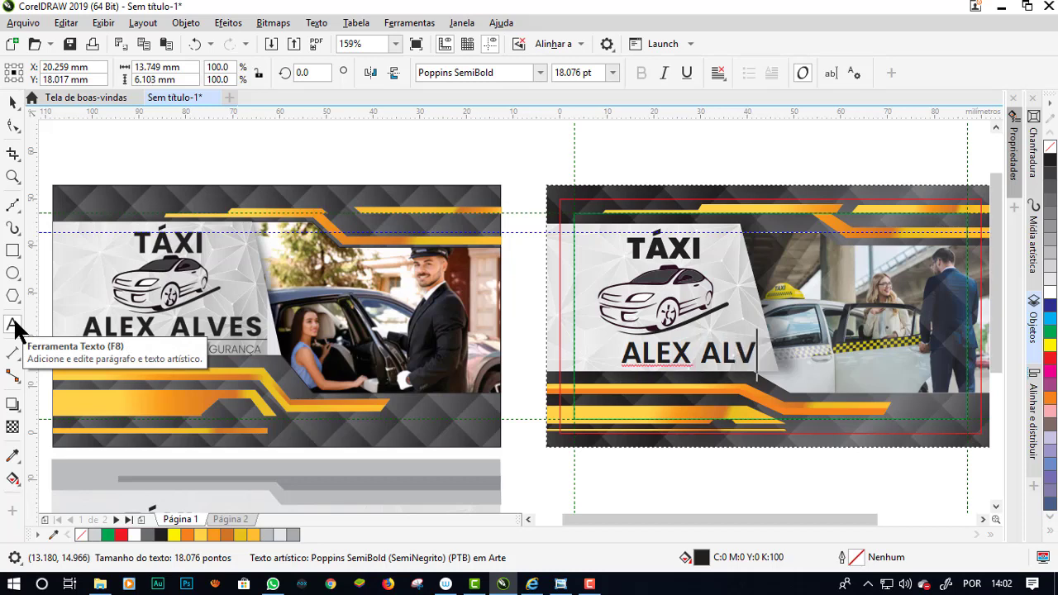
# Step: Shift the name text left and slightly up beneath the car logo
pyautogui.click(639, 354)
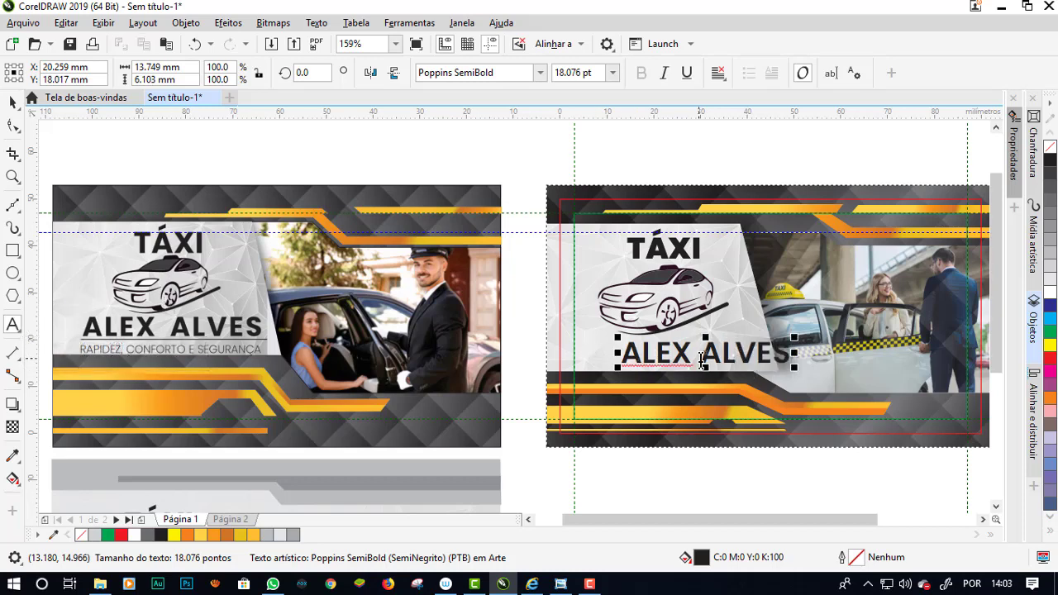
pyautogui.moveTo(704, 351); pyautogui.dragTo(665, 348)
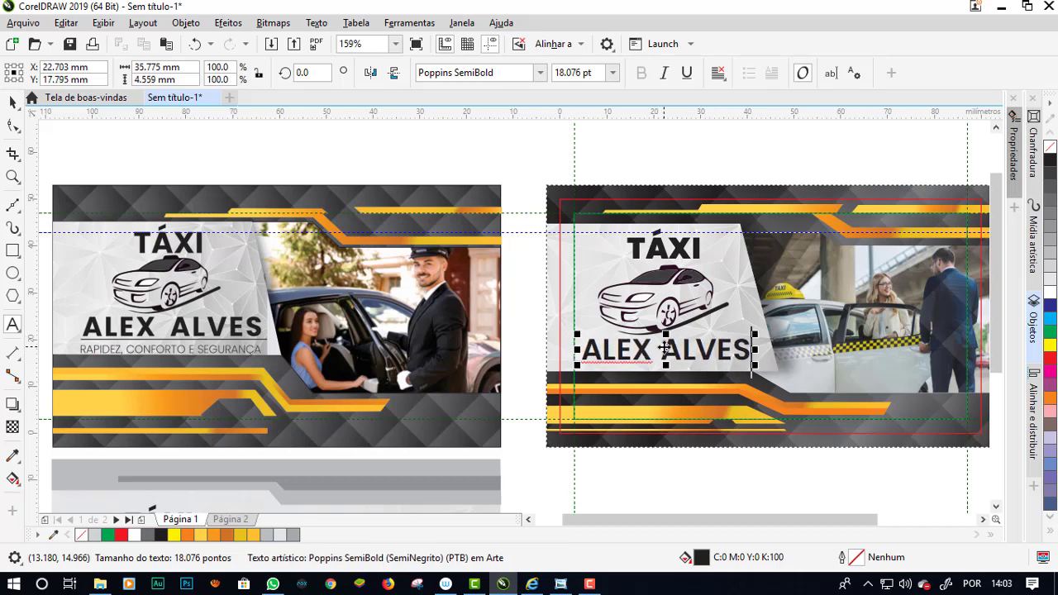
pyautogui.scroll(2, 665, 348)
pyautogui.moveTo(669, 342); pyautogui.dragTo(665, 338)
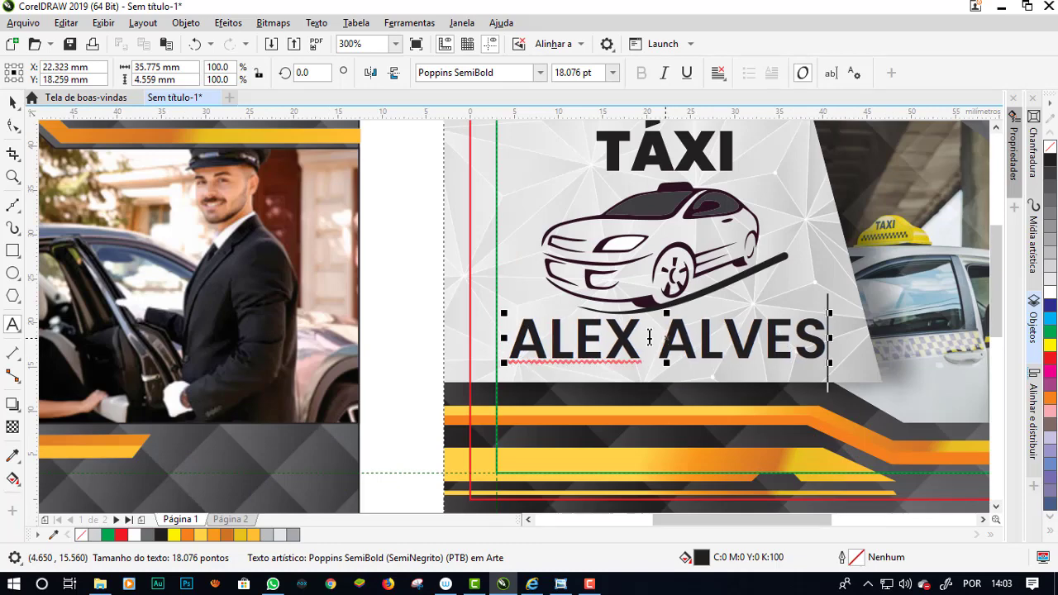
pyautogui.scroll(-2, 650, 336)
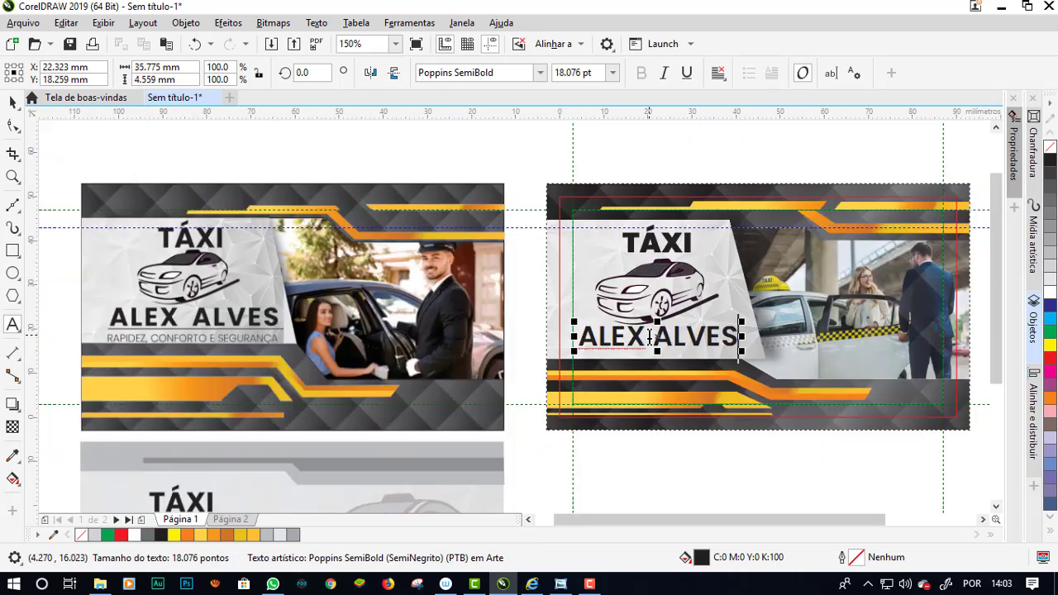
pyautogui.click(650, 337)
# Step: Duplicate the name, set the copy to 6 pt, and move it just under the large name
pyautogui.moveTo(650, 336)
pyautogui.mouseDown()
pyautogui.moveTo(662, 362)
pyautogui.moveTo(653, 355)
pyautogui.mouseUp()
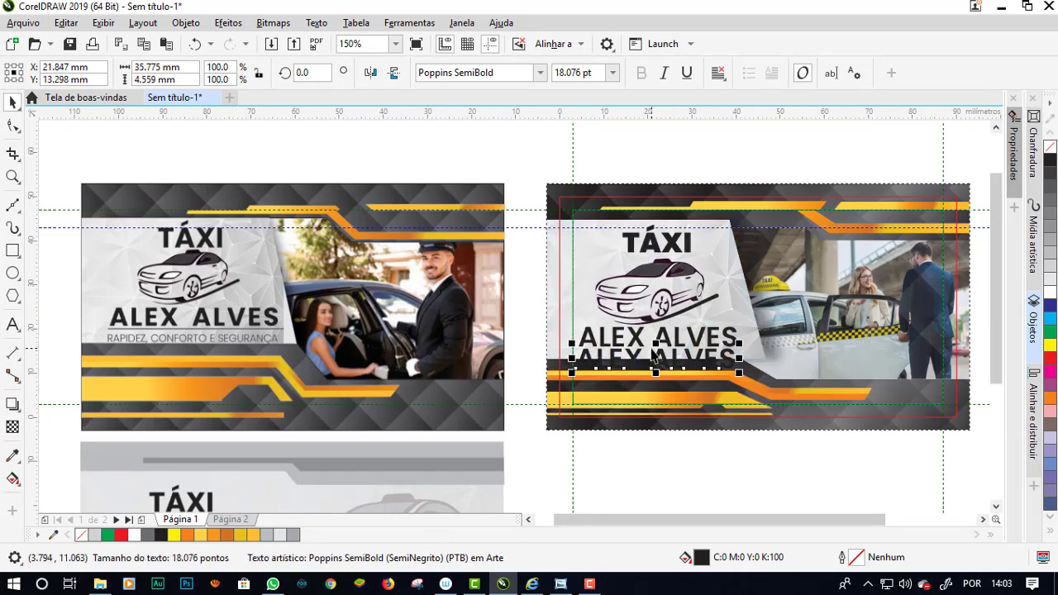
pyautogui.click(612, 73)
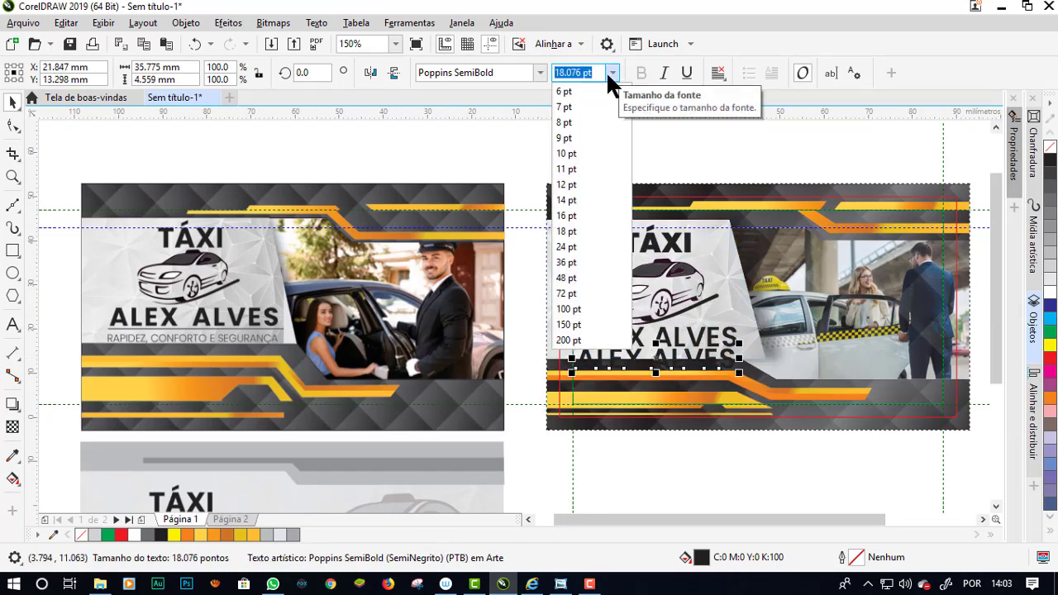
pyautogui.click(572, 87)
pyautogui.scroll(2, 608, 364)
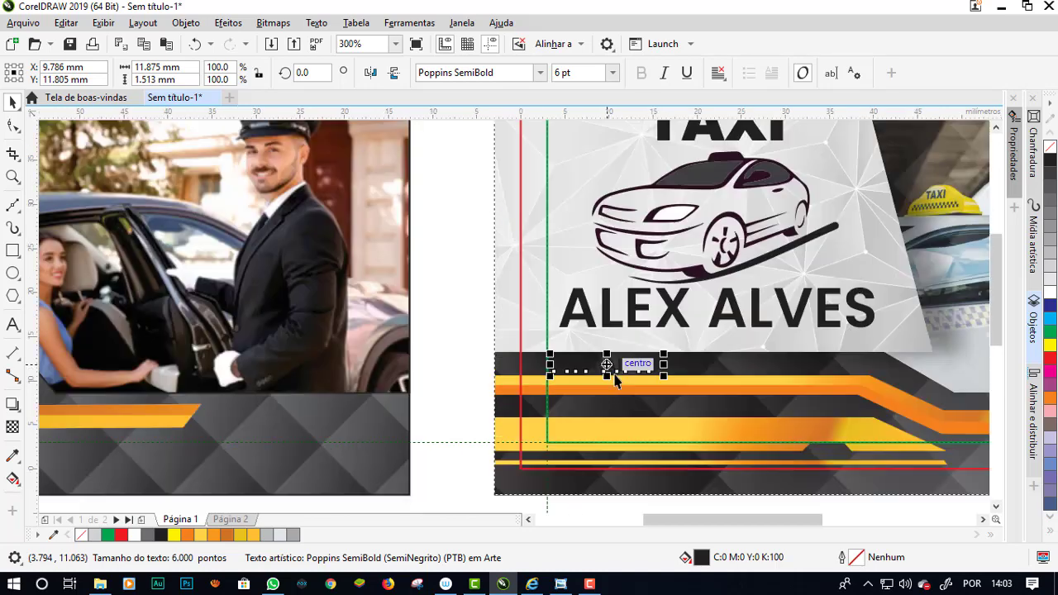
pyautogui.moveTo(609, 364); pyautogui.dragTo(609, 346)
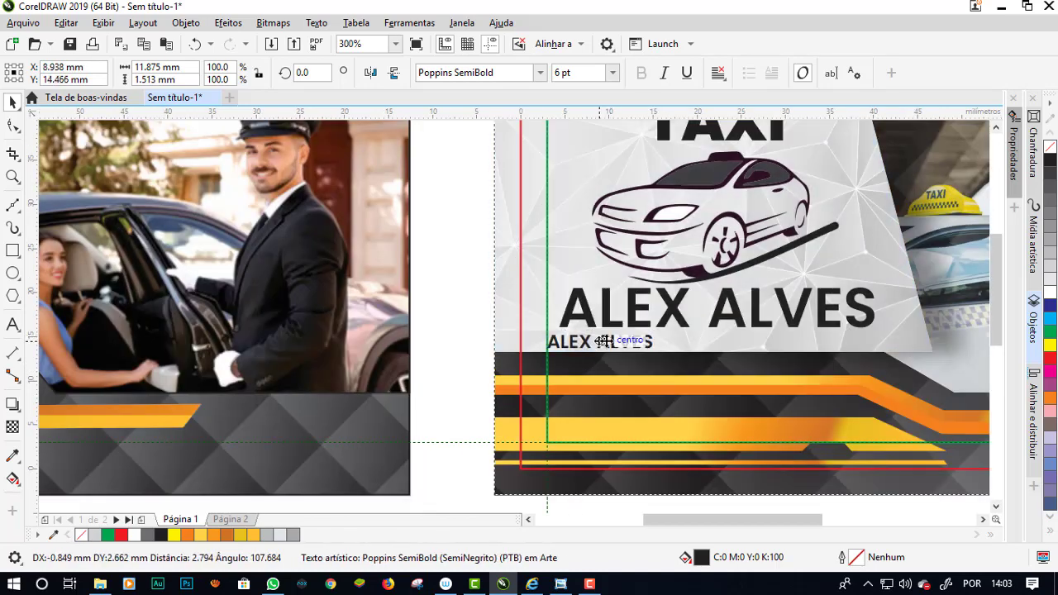
# Step: Select the small name's font size value and reopen the font size list
pyautogui.scroll(1, 628, 340)
pyautogui.scroll(1, 629, 341)
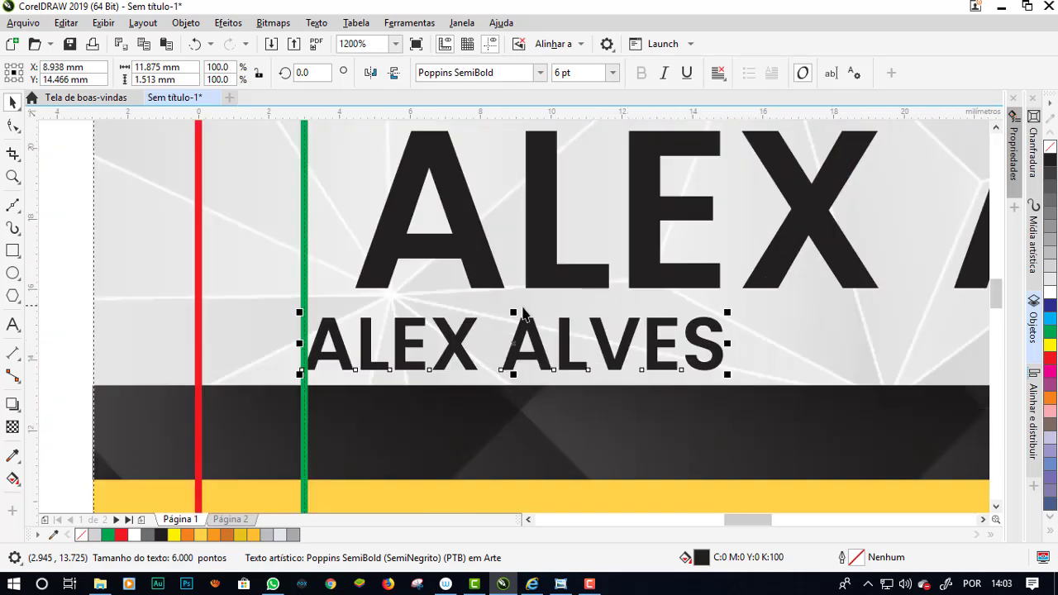
pyautogui.scroll(1, 527, 345)
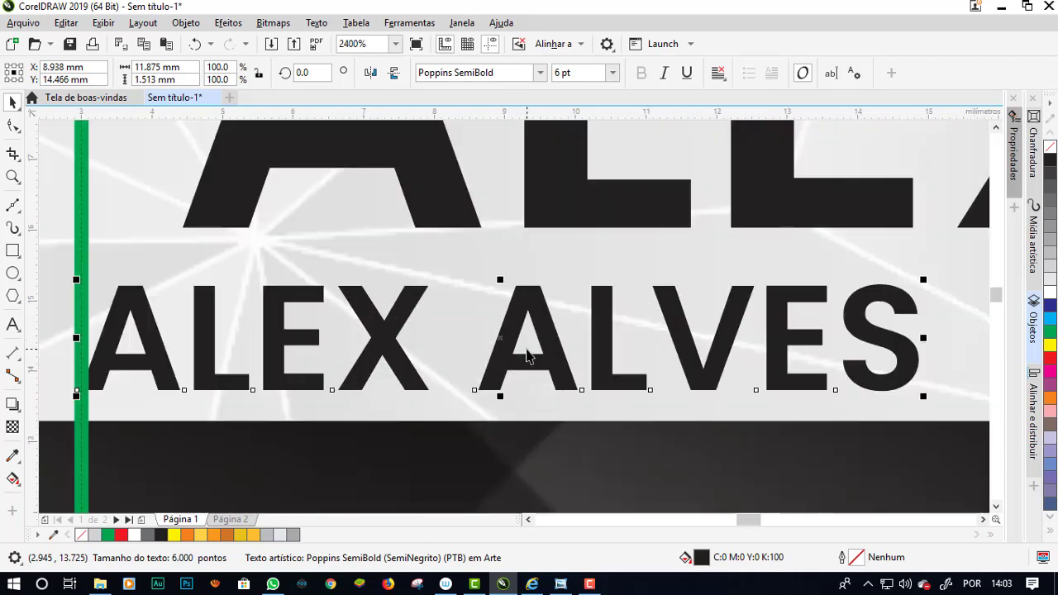
pyautogui.click(564, 73)
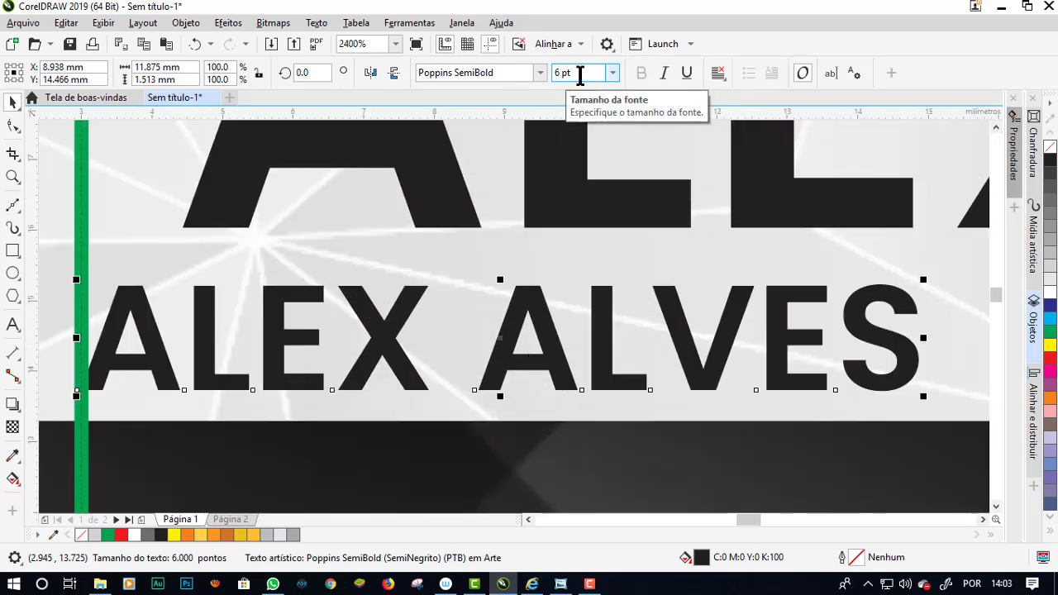
pyautogui.click(613, 73)
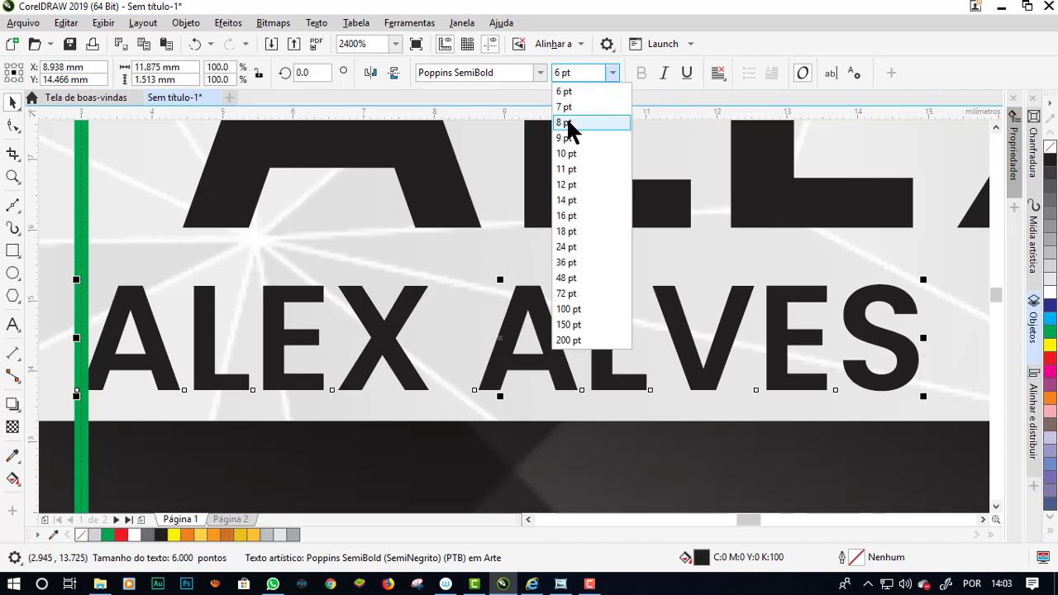
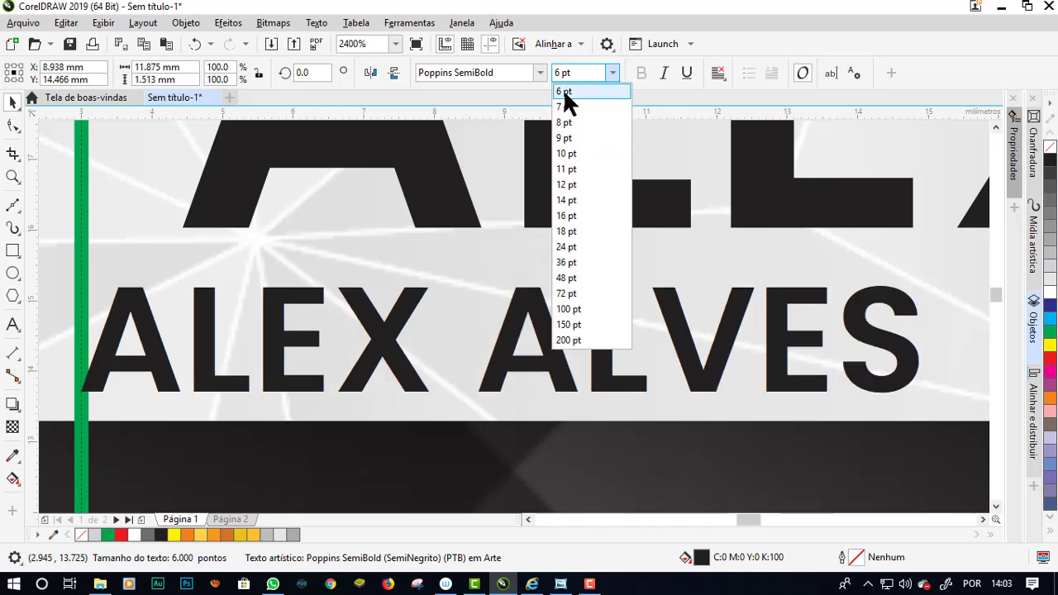
# Step: Set the small tagline text to 6 pt Poppins ExtraLight
pyautogui.click(565, 93)
pyautogui.scroll(-2, 560, 330)
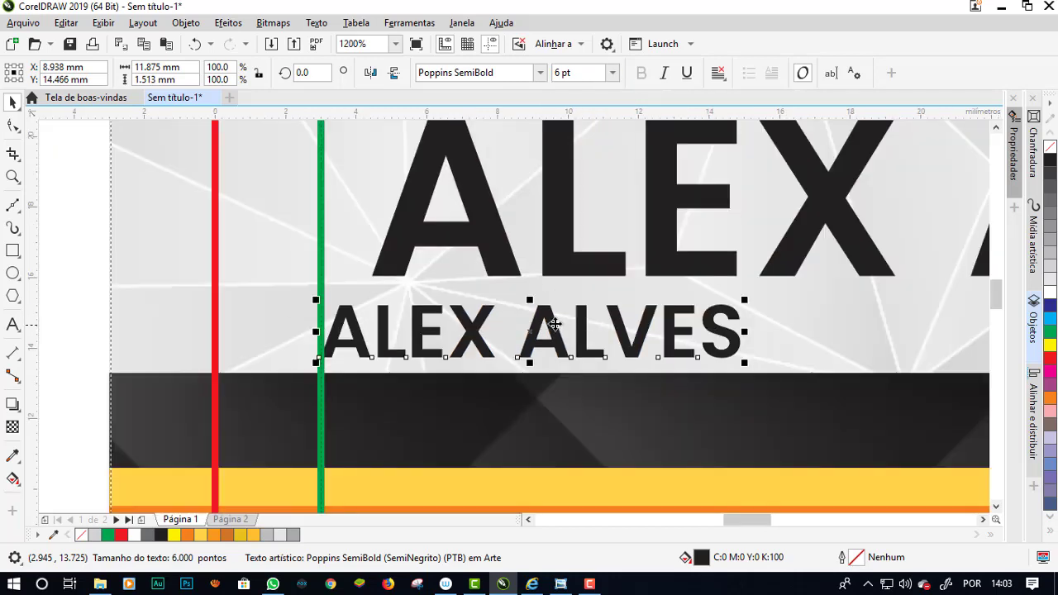
pyautogui.click(539, 72)
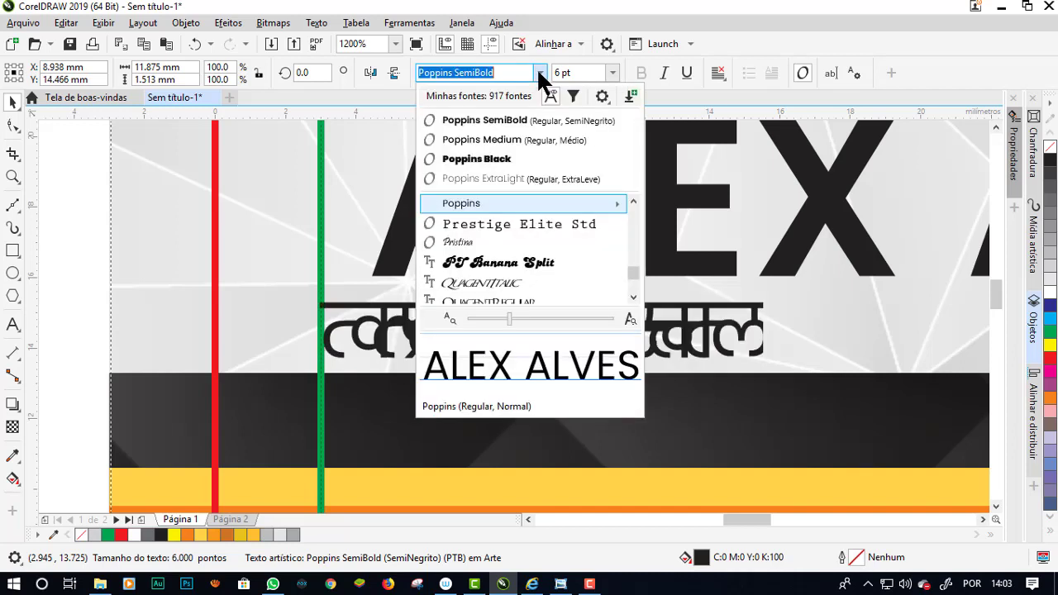
pyautogui.click(521, 180)
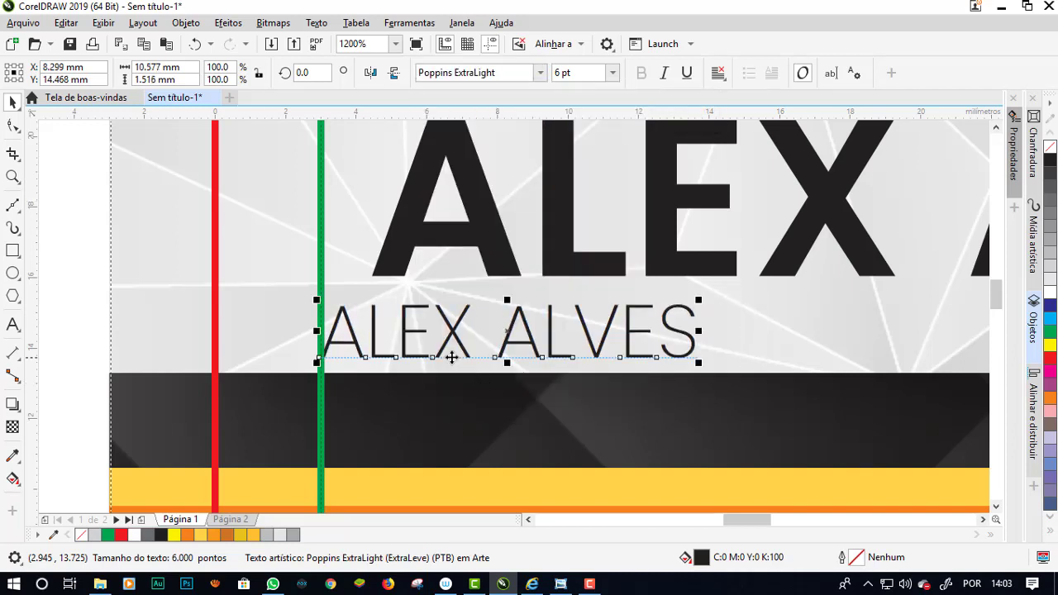
pyautogui.scroll(-2, 449, 355)
pyautogui.scroll(2, 418, 354)
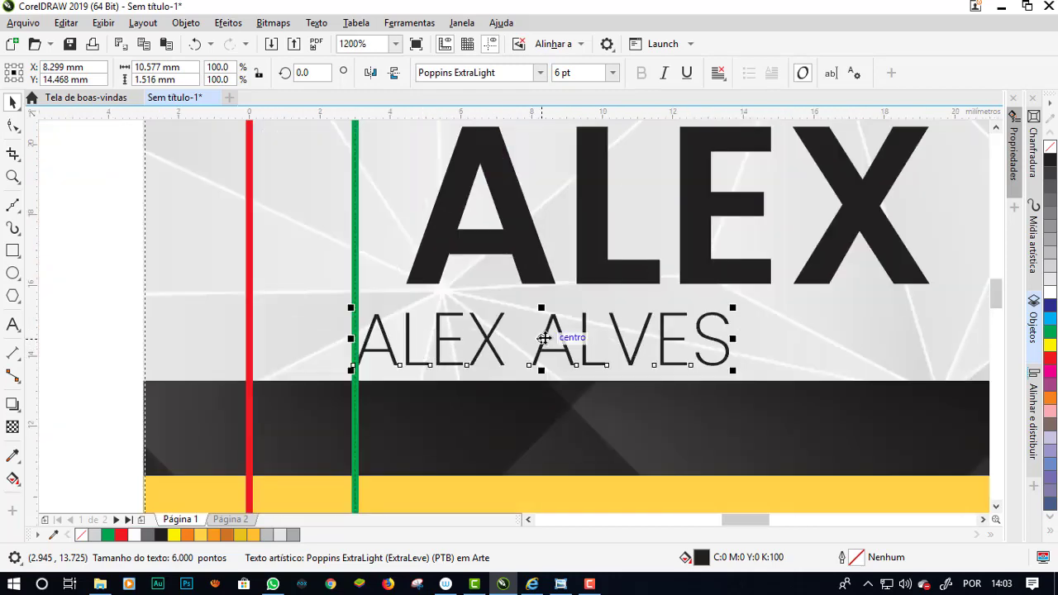
pyautogui.moveTo(543, 340)
pyautogui.mouseDown()
pyautogui.moveTo(557, 340)
pyautogui.moveTo(542, 340)
pyautogui.mouseUp()
pyautogui.scroll(-2, 465, 338)
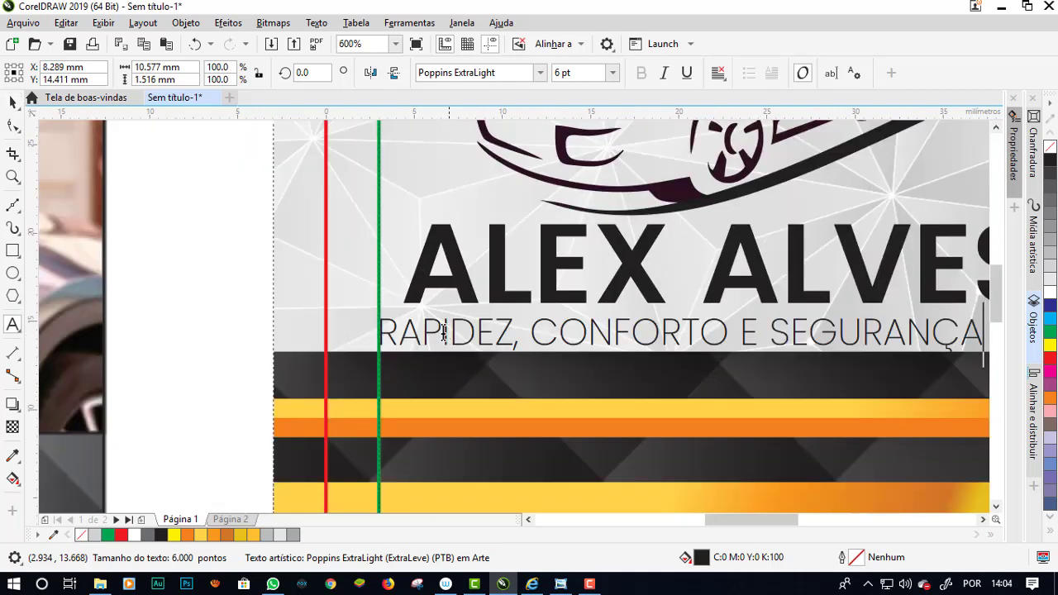
pyautogui.scroll(-2, 444, 331)
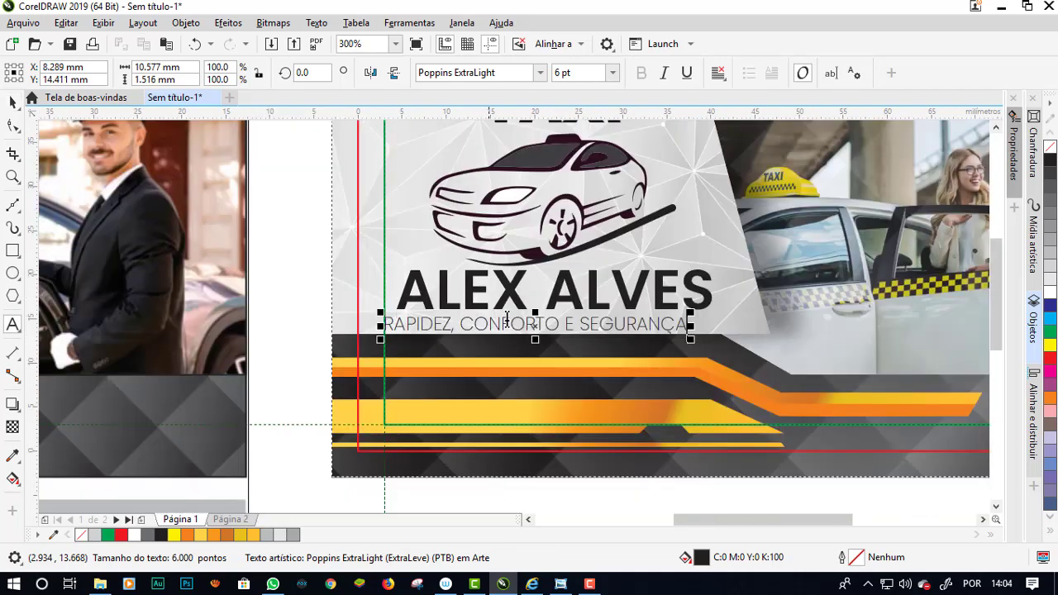
pyautogui.scroll(2, 516, 321)
pyautogui.moveTo(556, 333)
pyautogui.mouseDown()
pyautogui.moveTo(592, 331)
pyautogui.moveTo(579, 331)
pyautogui.mouseUp()
pyautogui.scroll(-2, 579, 329)
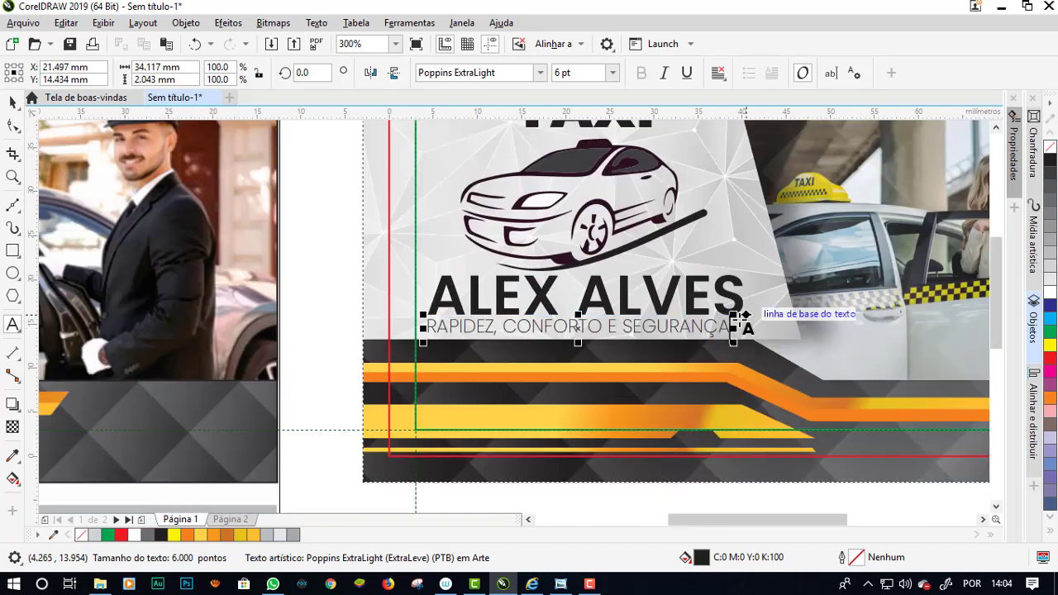
pyautogui.scroll(2, 738, 322)
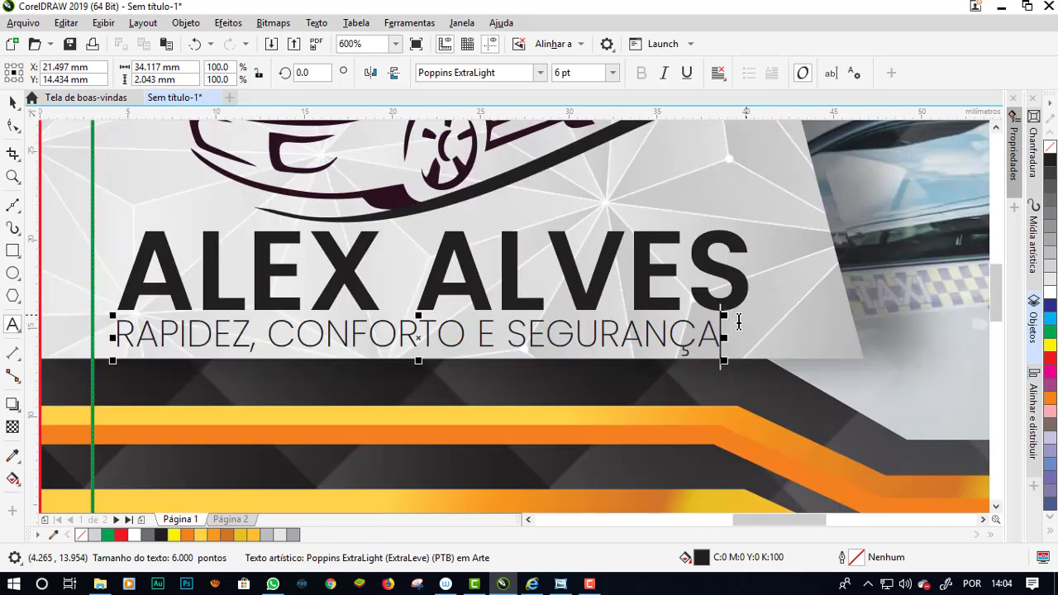
pyautogui.click(11, 126)
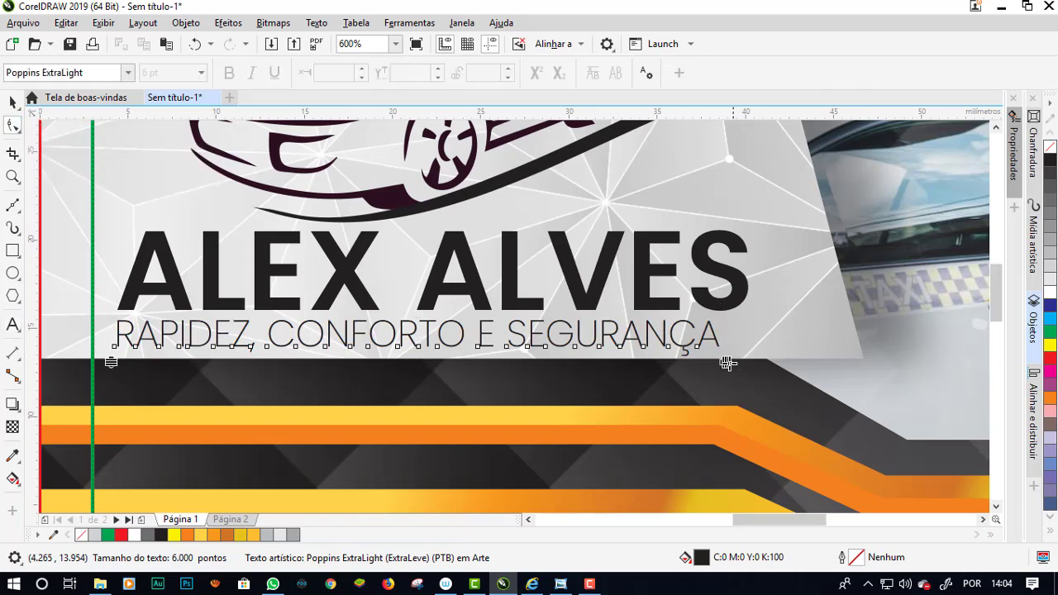
pyautogui.moveTo(725, 362); pyautogui.dragTo(759, 359)
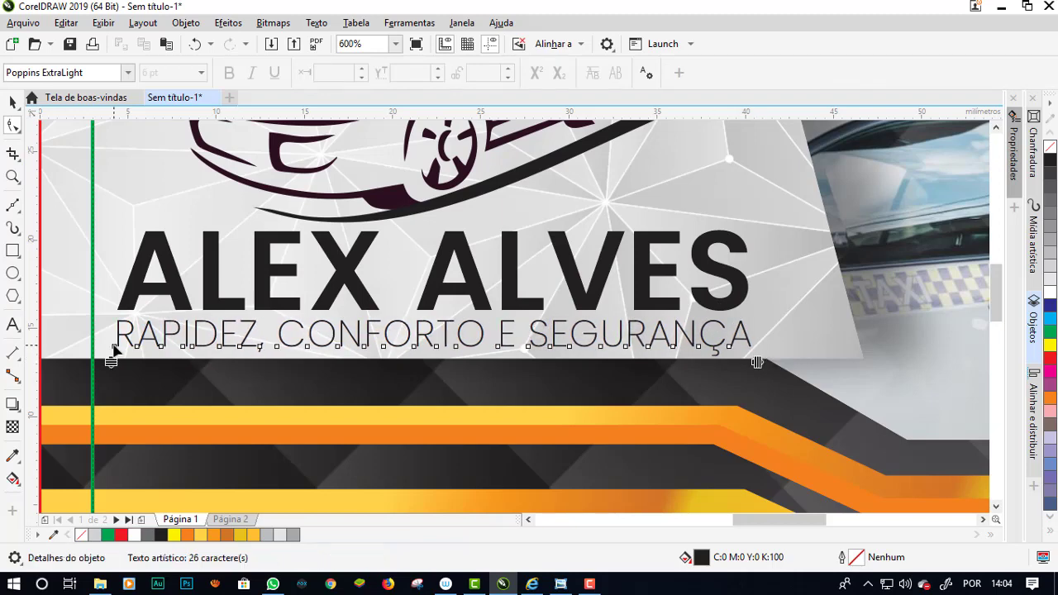
pyautogui.click(13, 101)
pyautogui.scroll(-4, 479, 335)
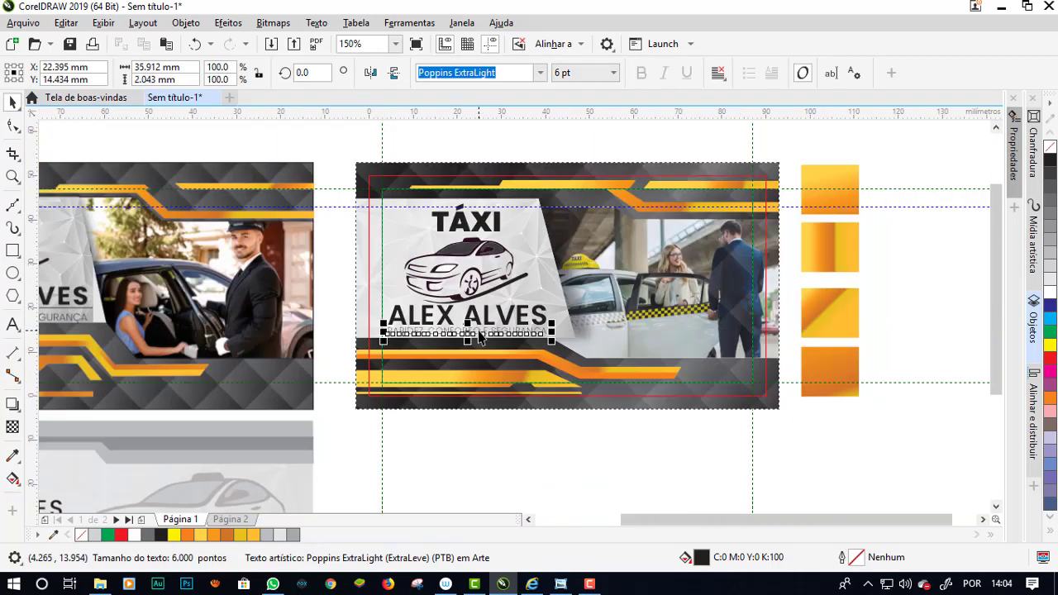
pyautogui.press('Escape')
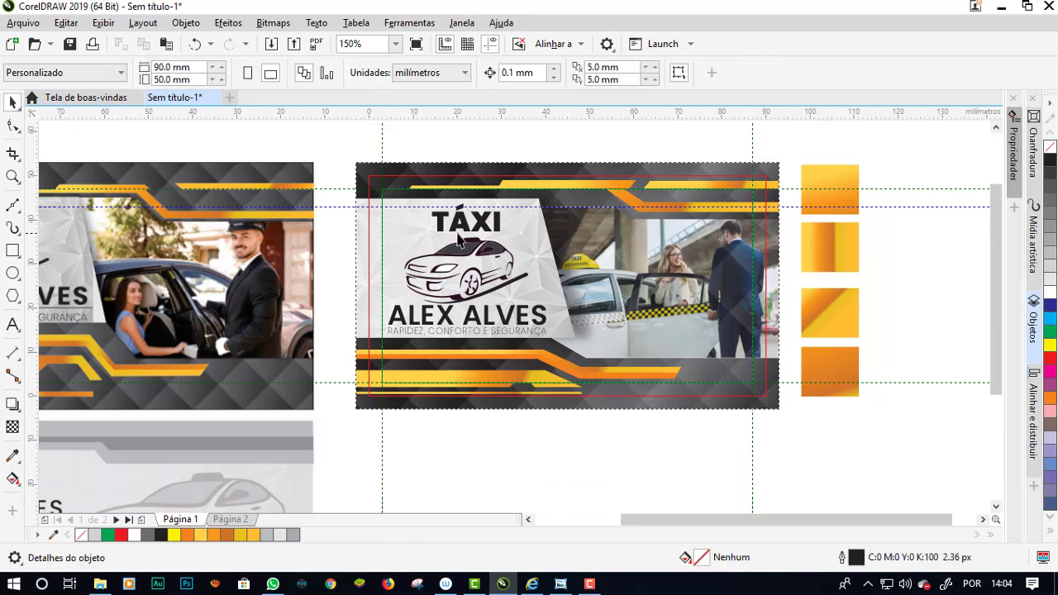
pyautogui.scroll(2, 459, 239)
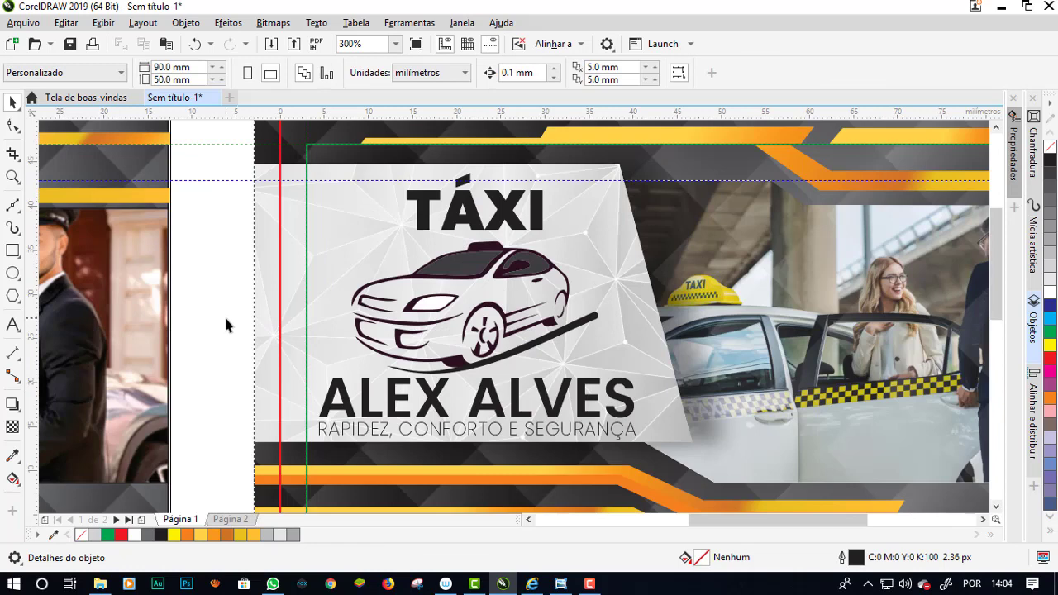
pyautogui.moveTo(226, 318); pyautogui.dragTo(664, 464)
pyautogui.press('c')
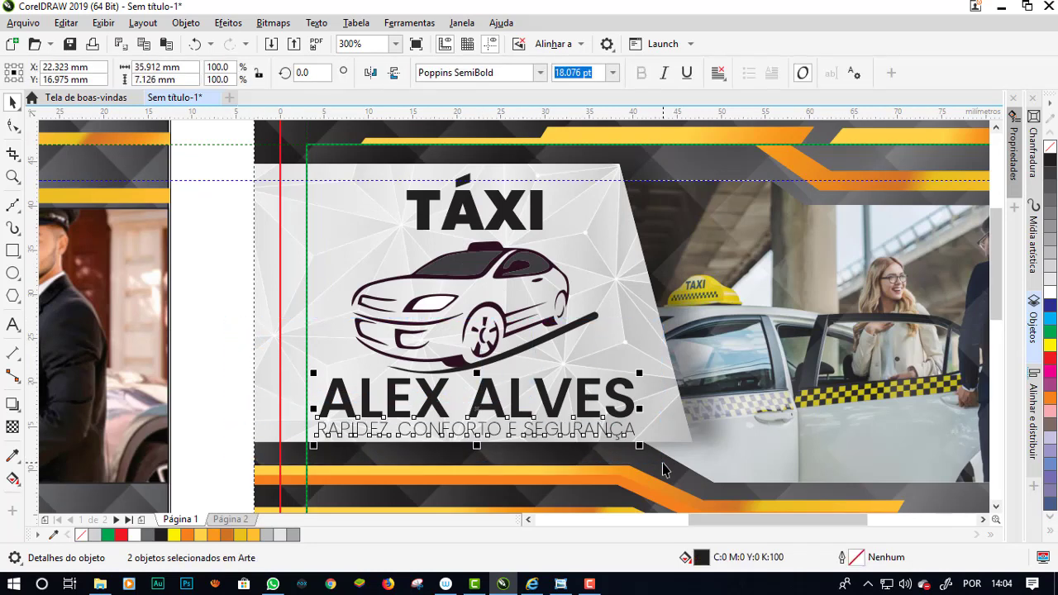
pyautogui.keyDown('shift'); pyautogui.click(469, 207); pyautogui.keyUp('shift')
pyautogui.press('c')
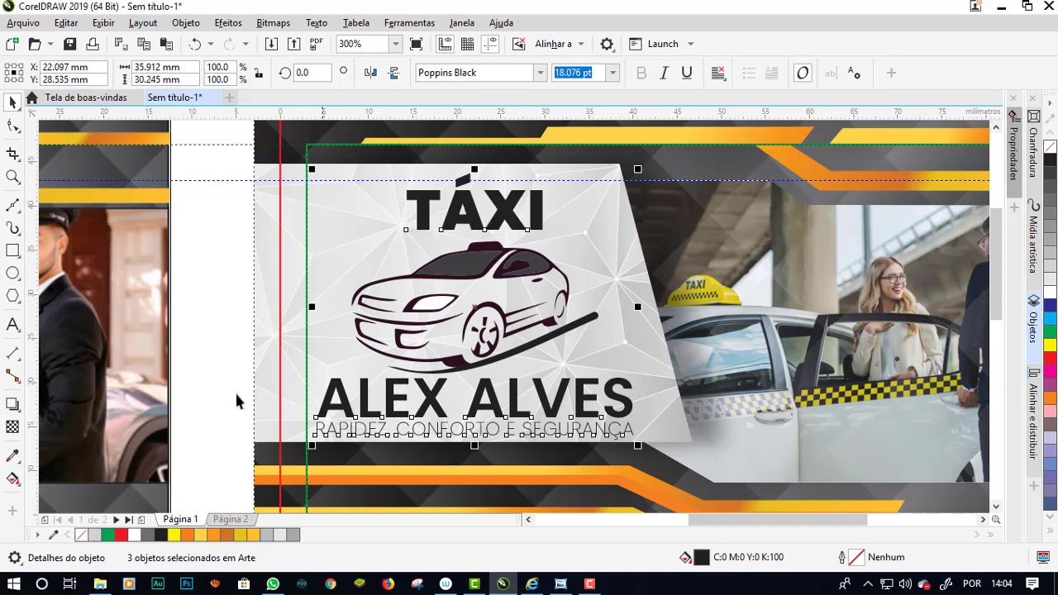
pyautogui.click(223, 366)
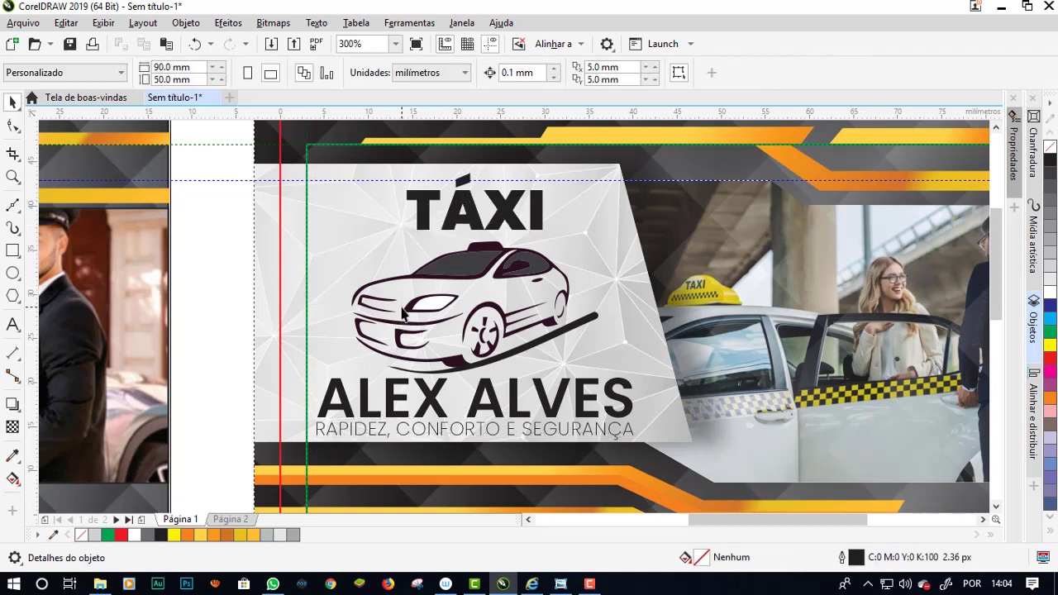
pyautogui.scroll(-2, 402, 313)
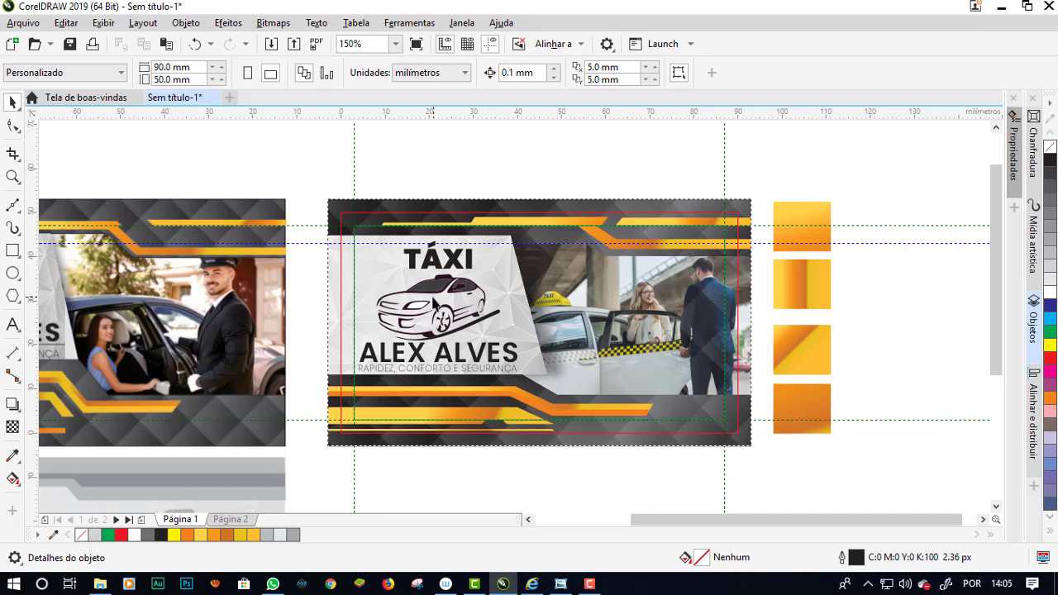
# Step: On page 2, move the phone and address block to the right
pyautogui.click(230, 516)
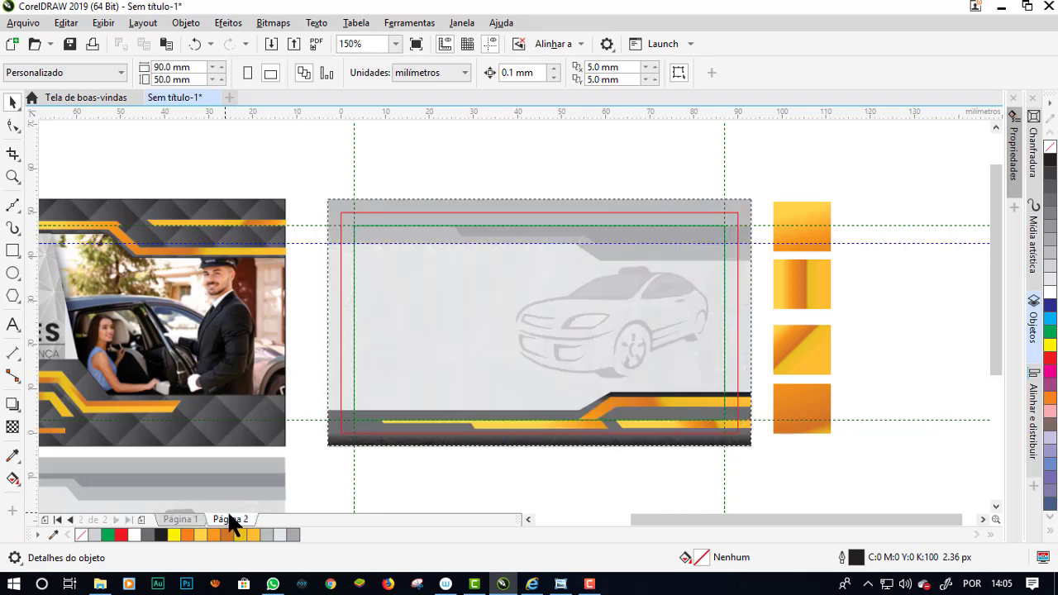
pyautogui.scroll(2, 411, 267)
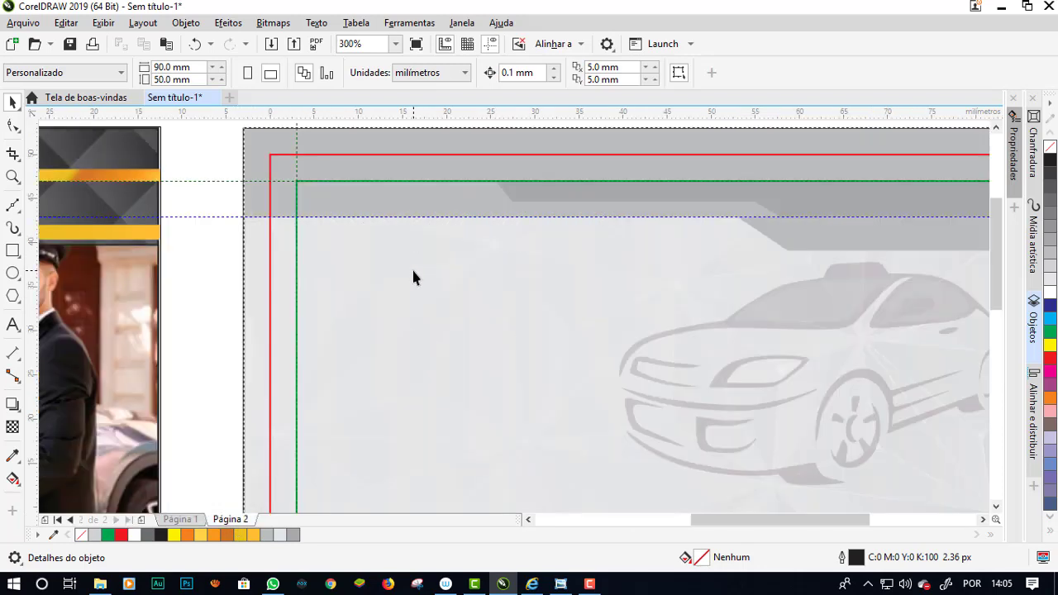
pyautogui.scroll(-2, 412, 267)
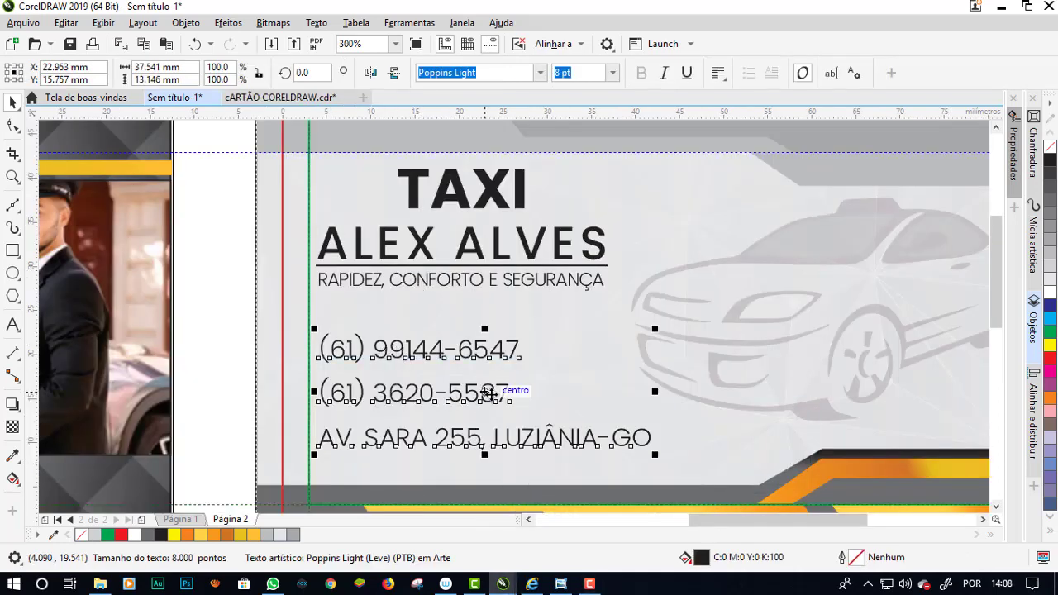
pyautogui.moveTo(489, 393); pyautogui.dragTo(550, 398)
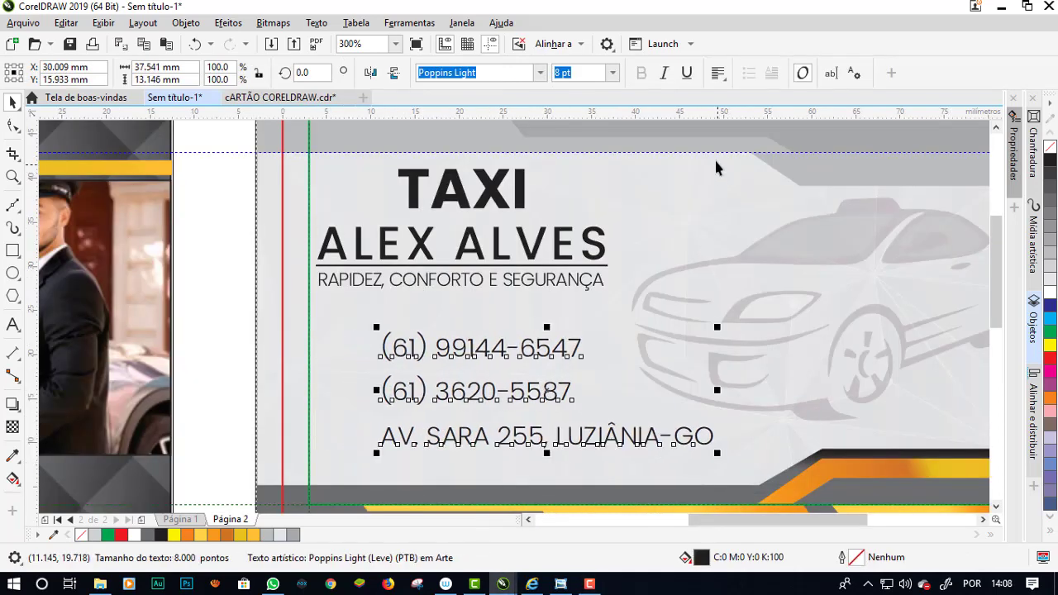
# Step: Try centre alignment on the contact lines, then set them back to left-aligned
pyautogui.click(720, 72)
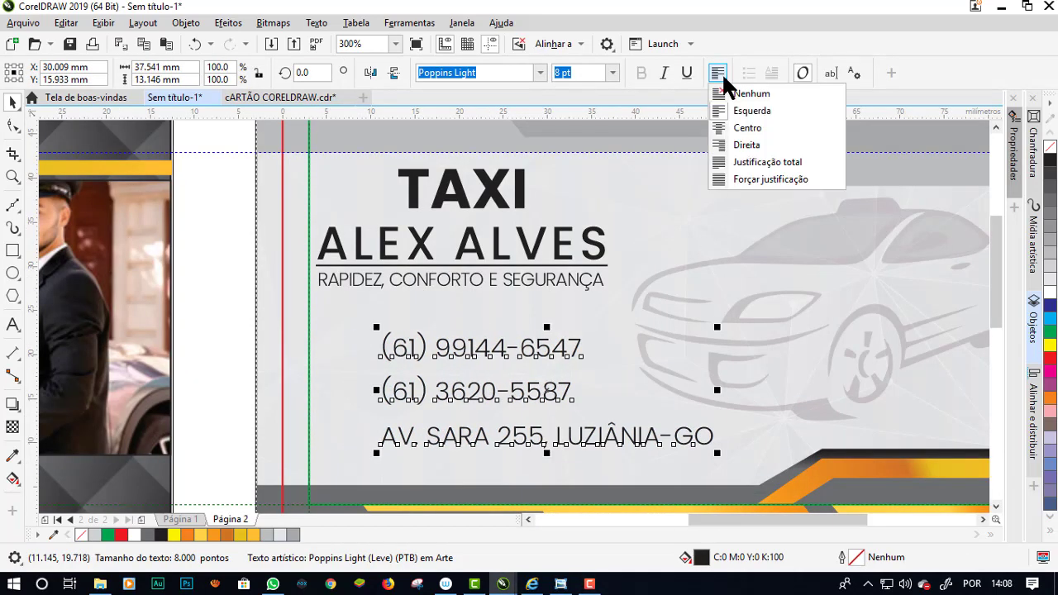
pyautogui.click(747, 130)
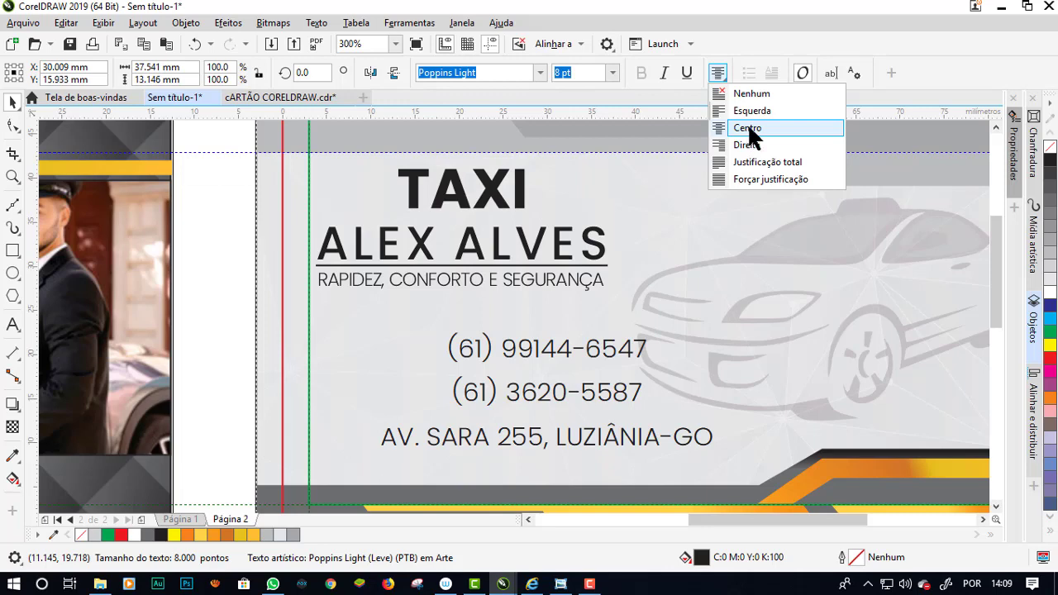
pyautogui.click(752, 110)
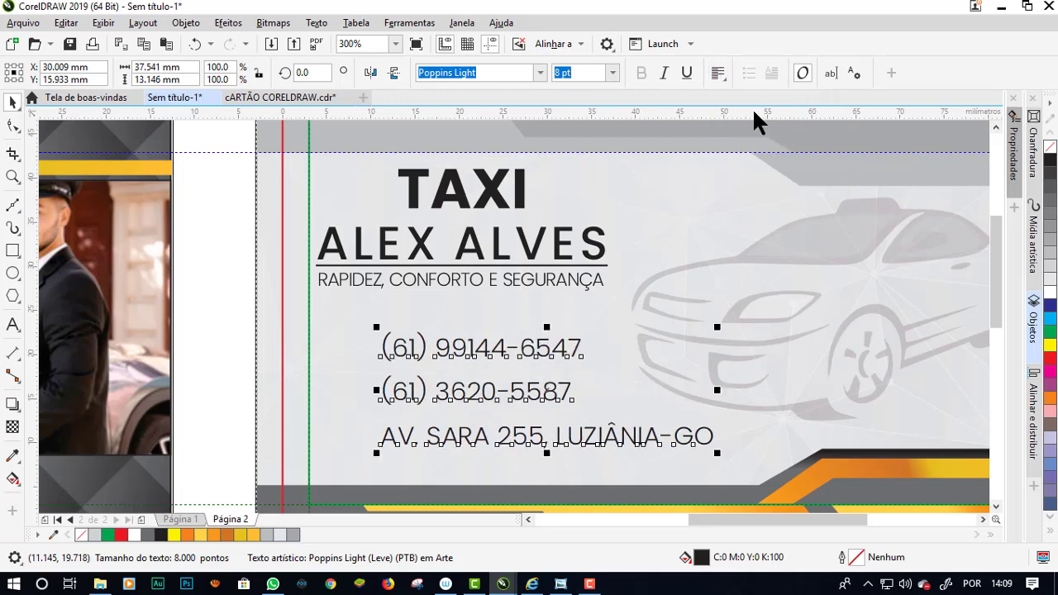
pyautogui.click(354, 397)
pyautogui.scroll(-2, 354, 397)
pyautogui.scroll(2, 454, 240)
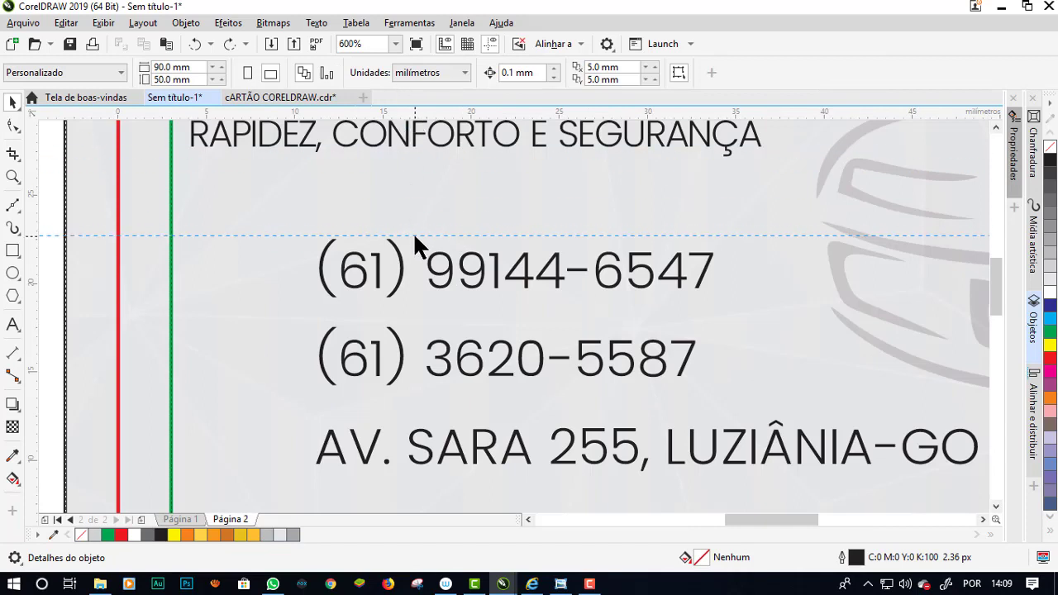
# Step: Position horizontal guidelines around the first and second phone numbers
pyautogui.moveTo(415, 236); pyautogui.dragTo(415, 238)
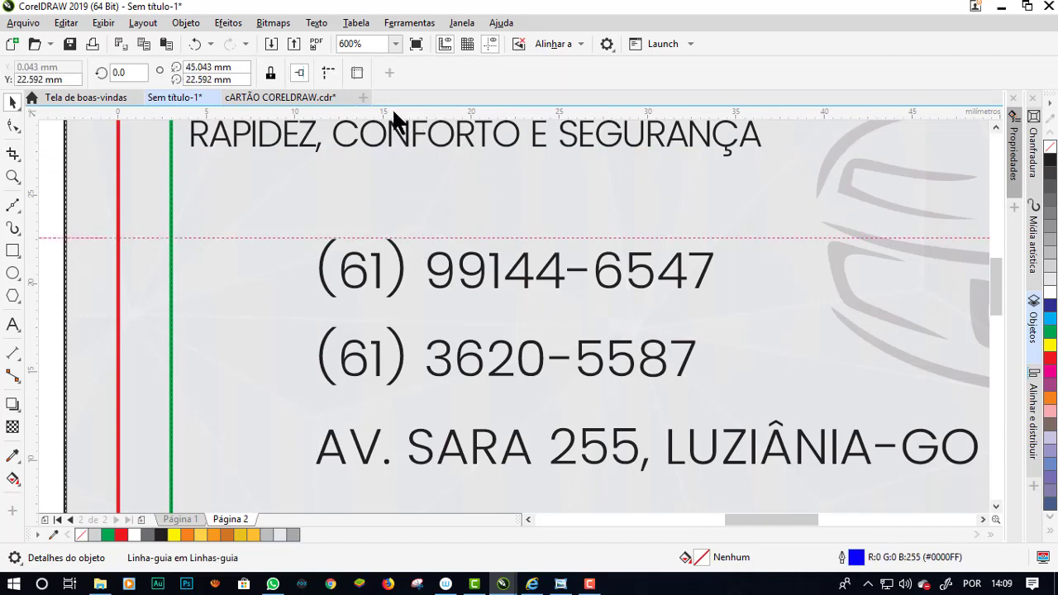
pyautogui.moveTo(370, 273); pyautogui.dragTo(376, 295)
pyautogui.moveTo(157, 114)
pyautogui.mouseDown()
pyautogui.moveTo(195, 337)
pyautogui.moveTo(191, 326)
pyautogui.mouseUp()
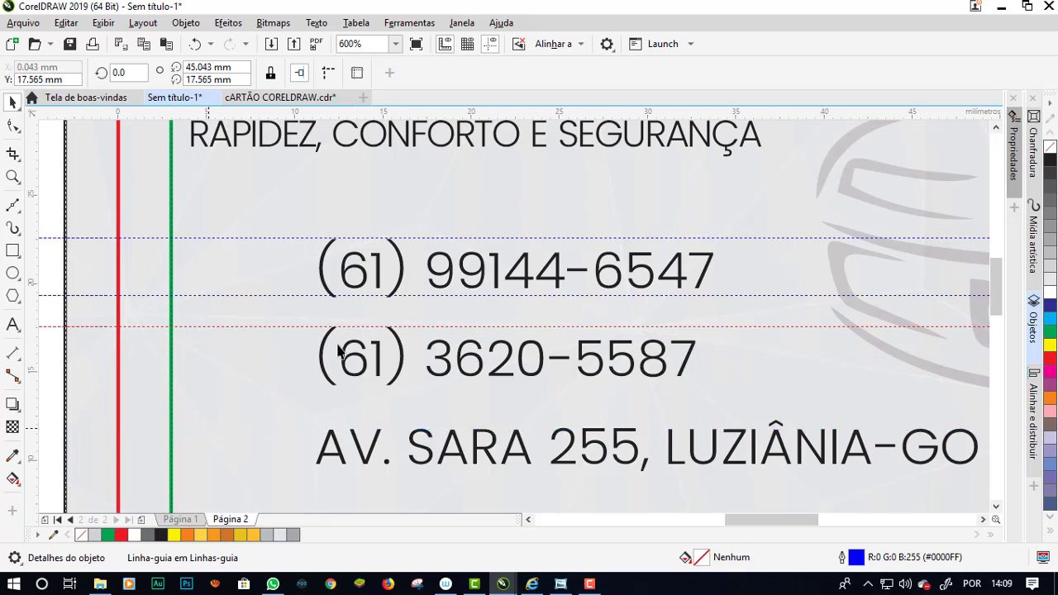
pyautogui.scroll(-2, 353, 334)
pyautogui.scroll(1, 350, 359)
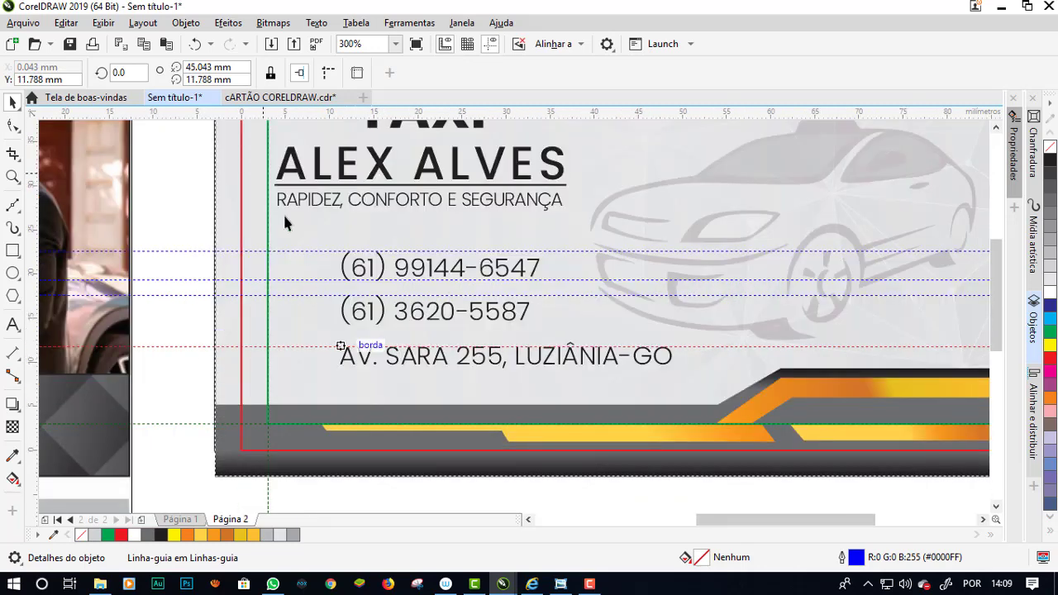
pyautogui.scroll(2, 314, 295)
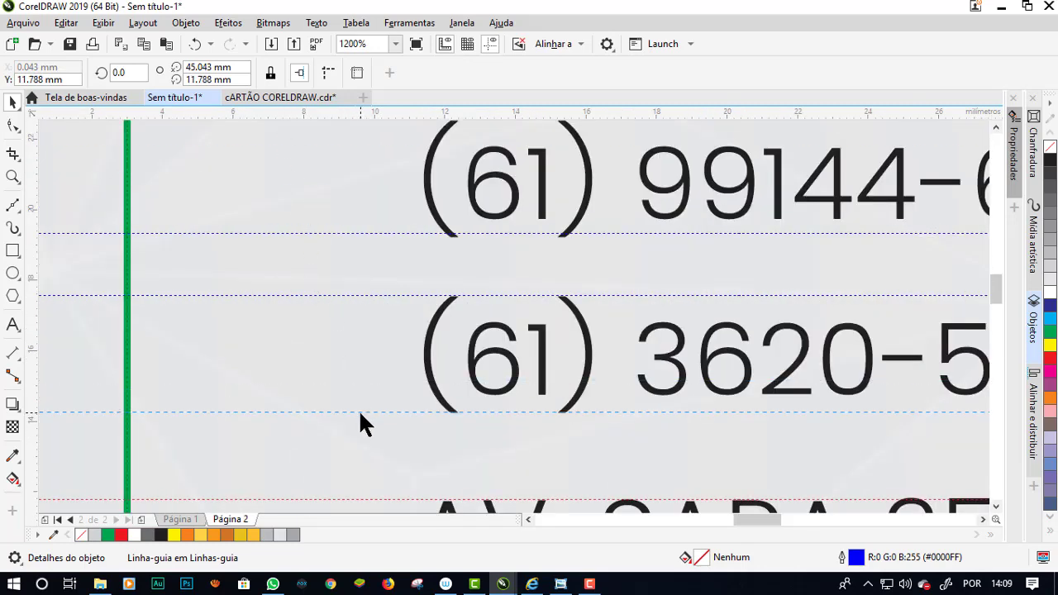
pyautogui.scroll(-2, 373, 319)
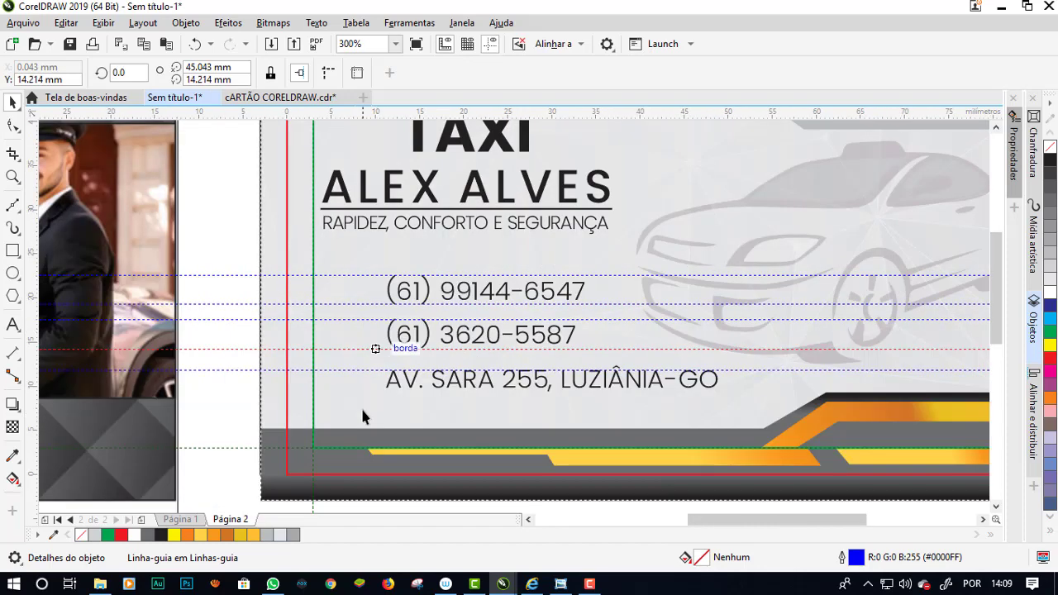
pyautogui.scroll(1, 363, 416)
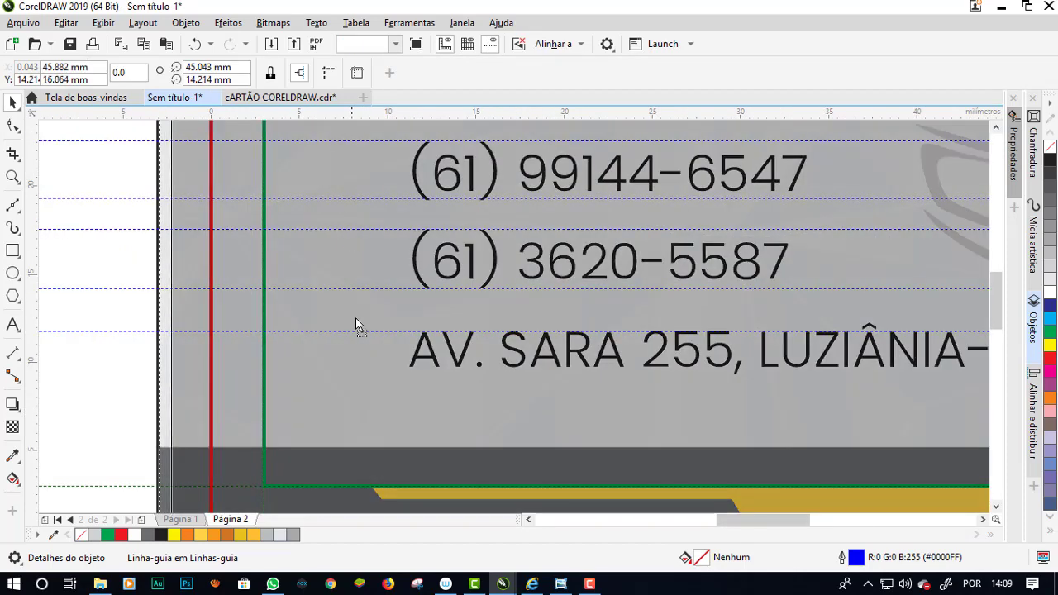
pyautogui.click(355, 359)
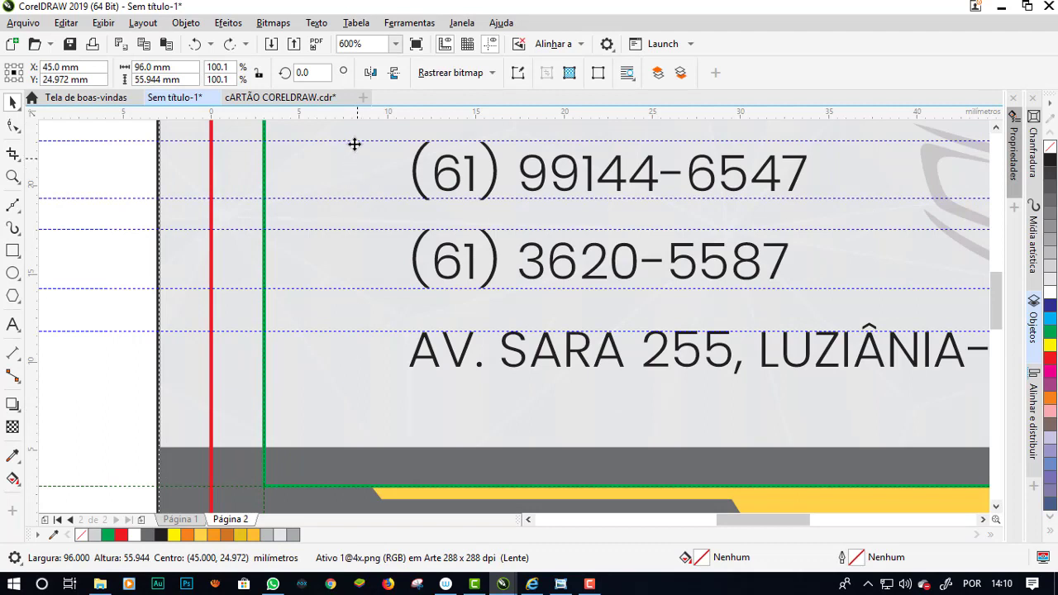
# Step: Add a horizontal guideline below the address line
pyautogui.moveTo(339, 113); pyautogui.dragTo(353, 391)
pyautogui.click(351, 390)
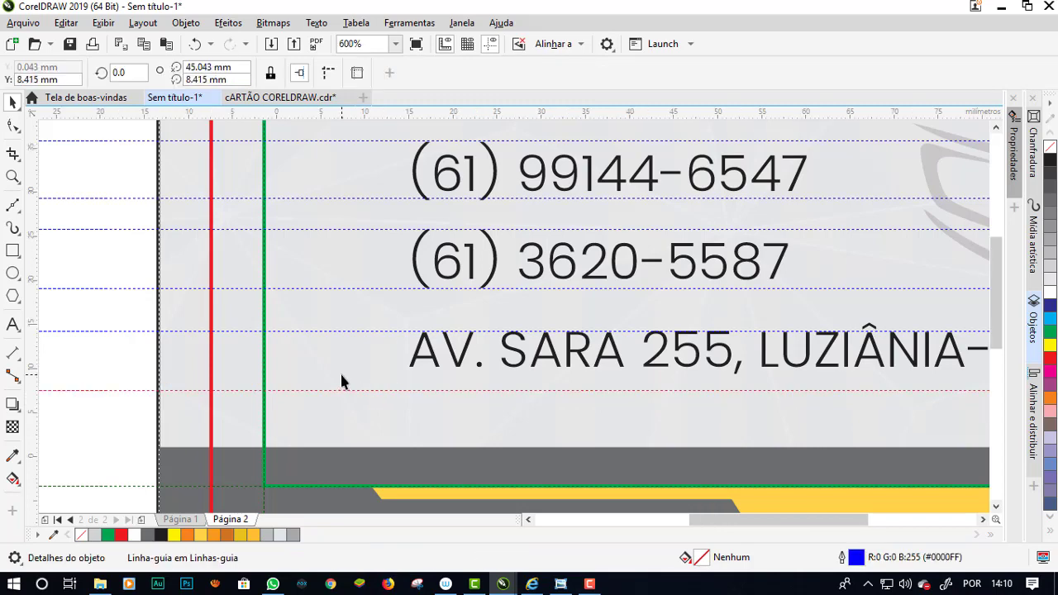
pyautogui.scroll(-1, 340, 371)
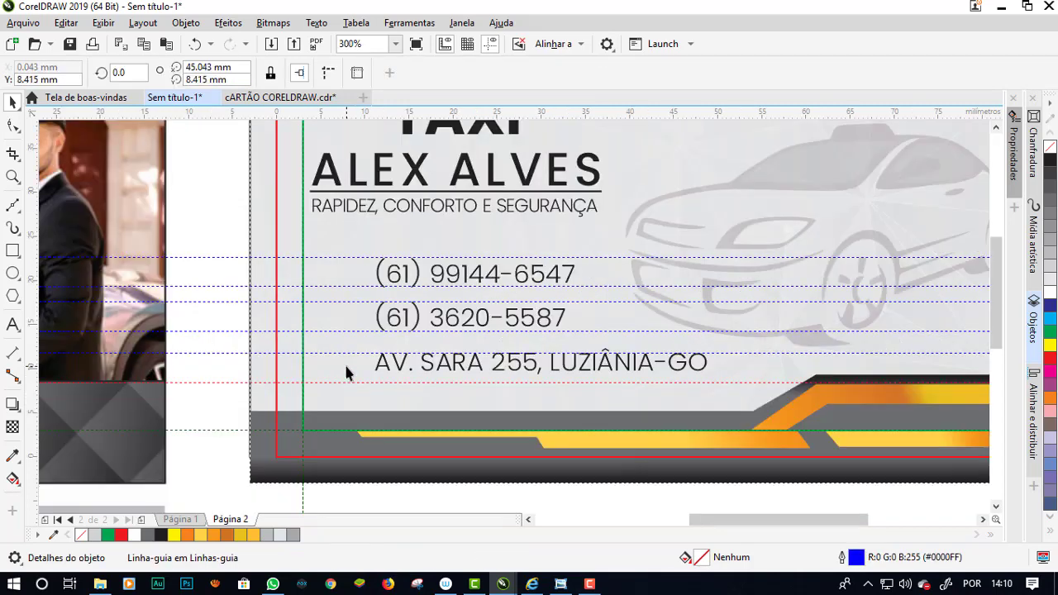
# Step: Import call.png, Icone telefone fixo.cdr and LOCALIZAÇÃO.cdr together
pyautogui.click(271, 44)
pyautogui.click(201, 230)
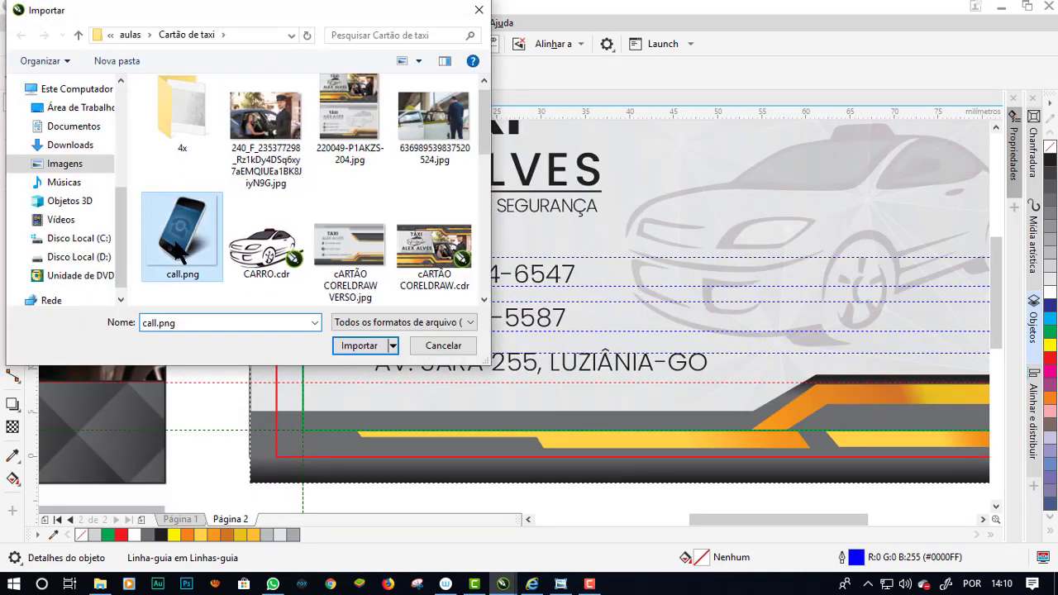
pyautogui.scroll(-1, 485, 155)
pyautogui.moveTo(485, 155); pyautogui.dragTo(483, 240)
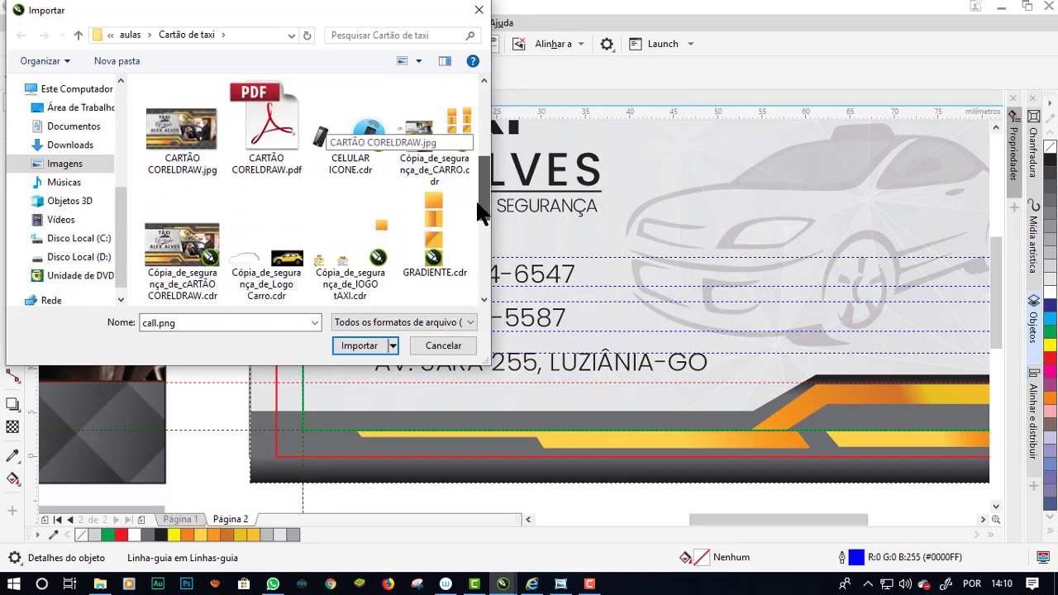
pyautogui.keyDown('ctrl'); pyautogui.click(266, 194); pyautogui.keyUp('ctrl')
pyautogui.keyDown('ctrl'); pyautogui.click(350, 194); pyautogui.keyUp('ctrl')
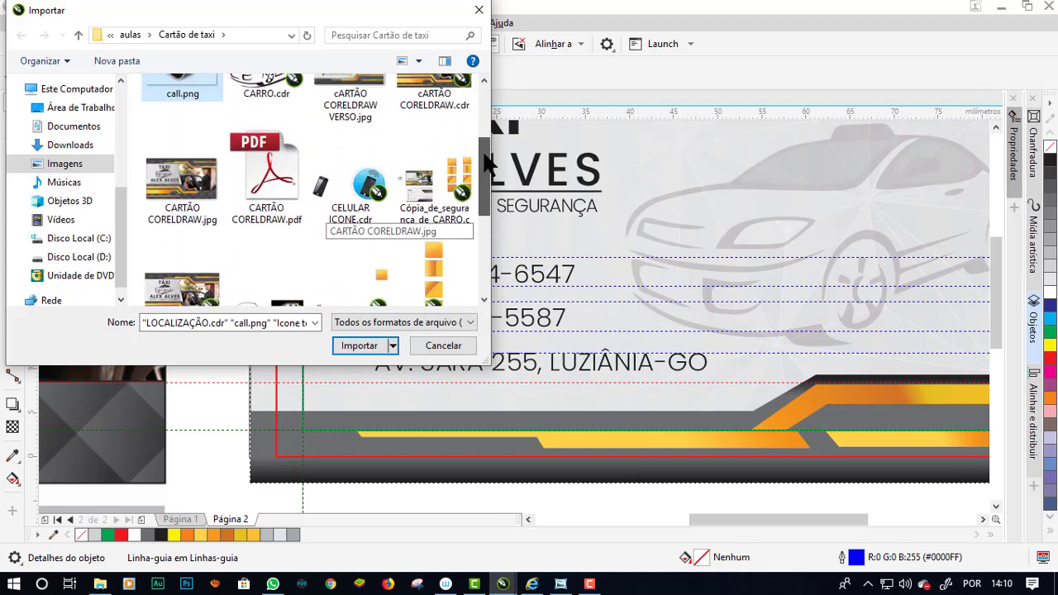
pyautogui.scroll(3, 475, 207)
pyautogui.click(368, 346)
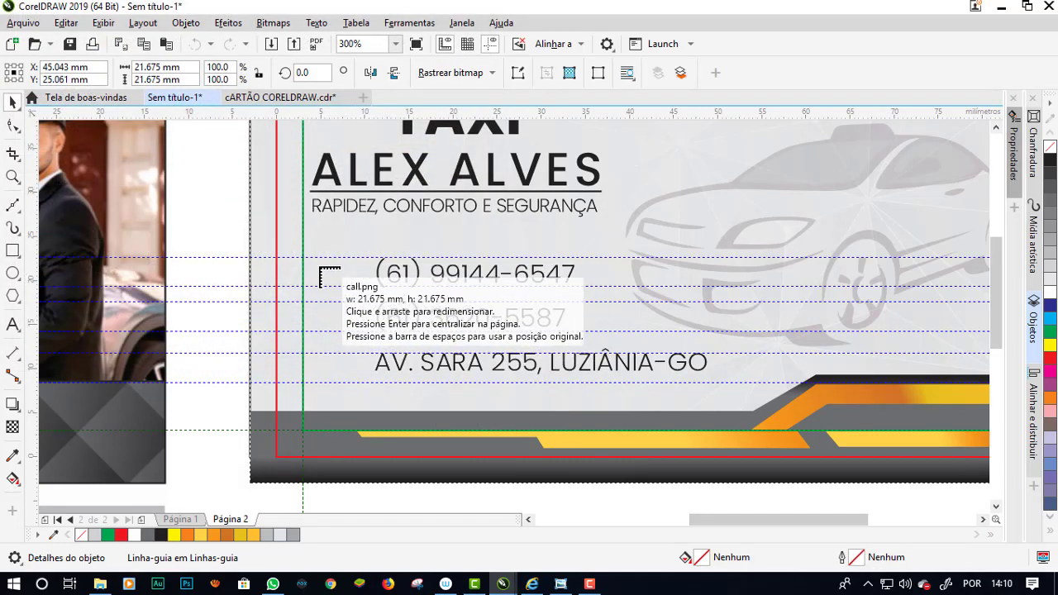
# Step: Place the mobile icon, landline icon and location pin beside the phone numbers and address
pyautogui.scroll(2, 335, 282)
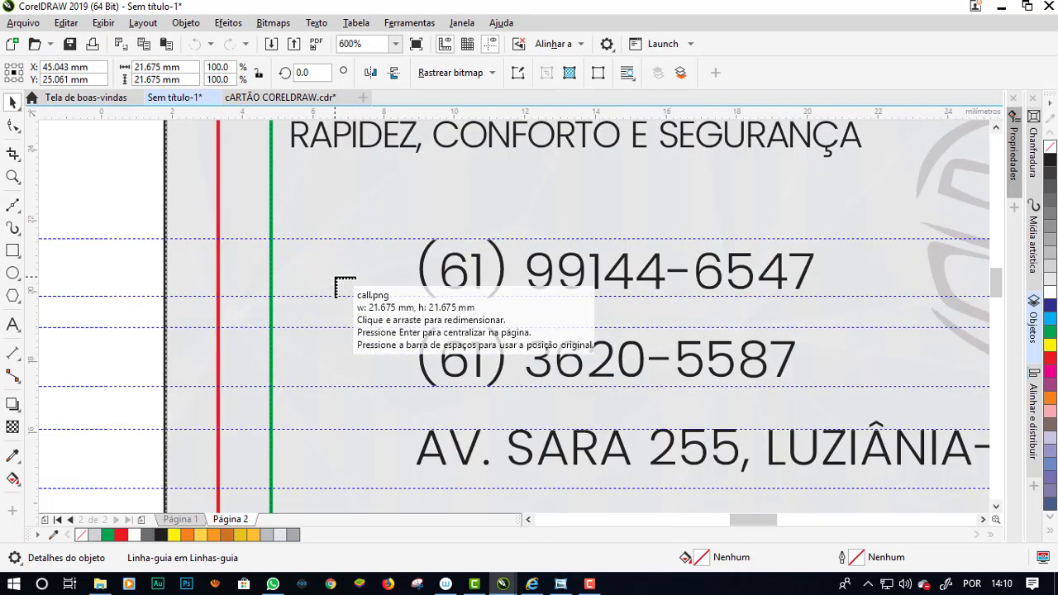
pyautogui.scroll(2, 344, 273)
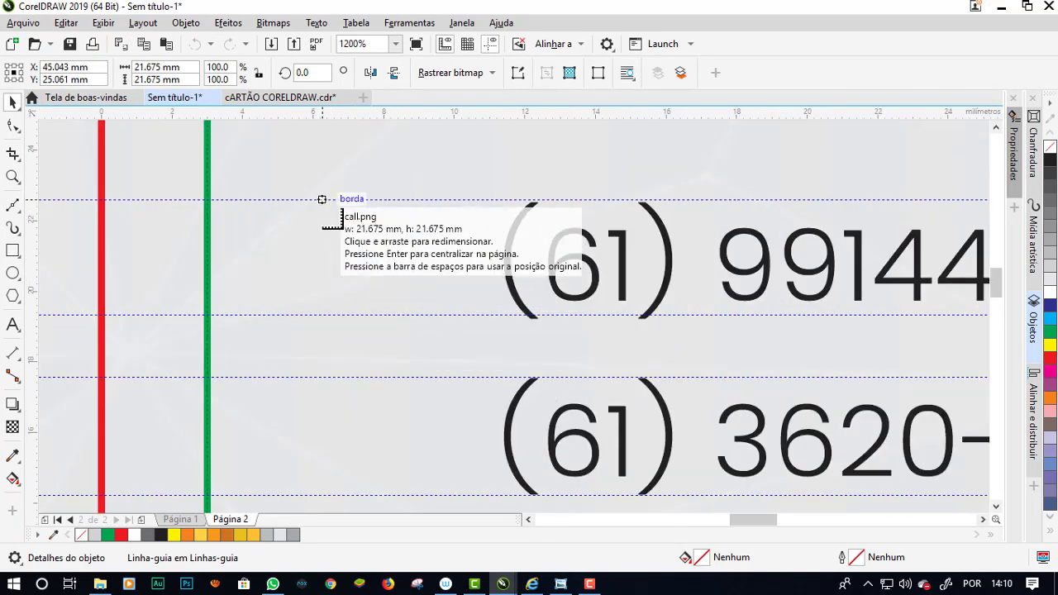
pyautogui.moveTo(322, 200); pyautogui.dragTo(455, 344)
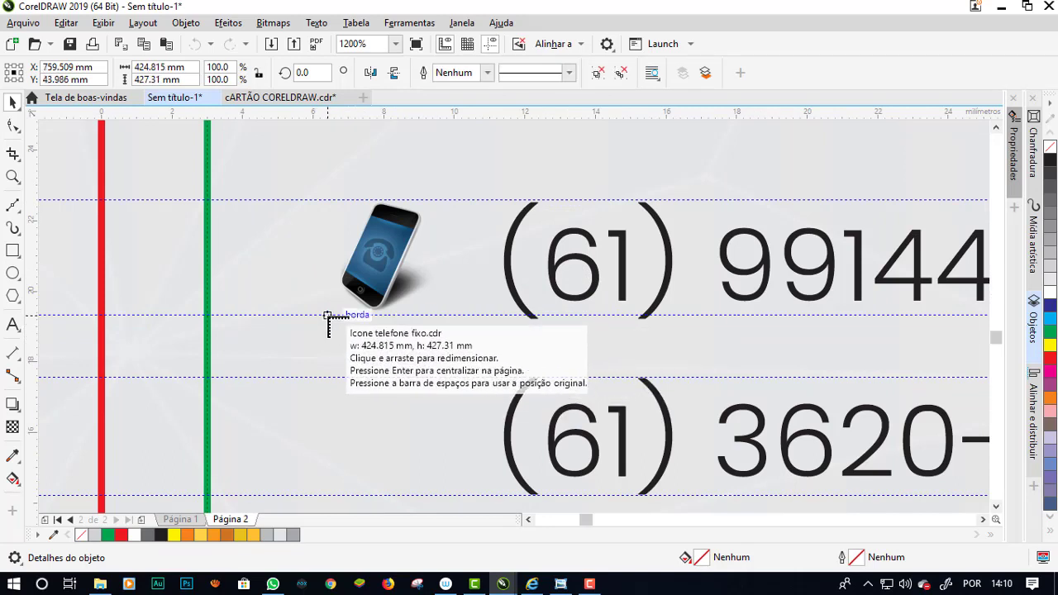
pyautogui.moveTo(328, 316); pyautogui.dragTo(395, 382)
pyautogui.scroll(-1, 419, 368)
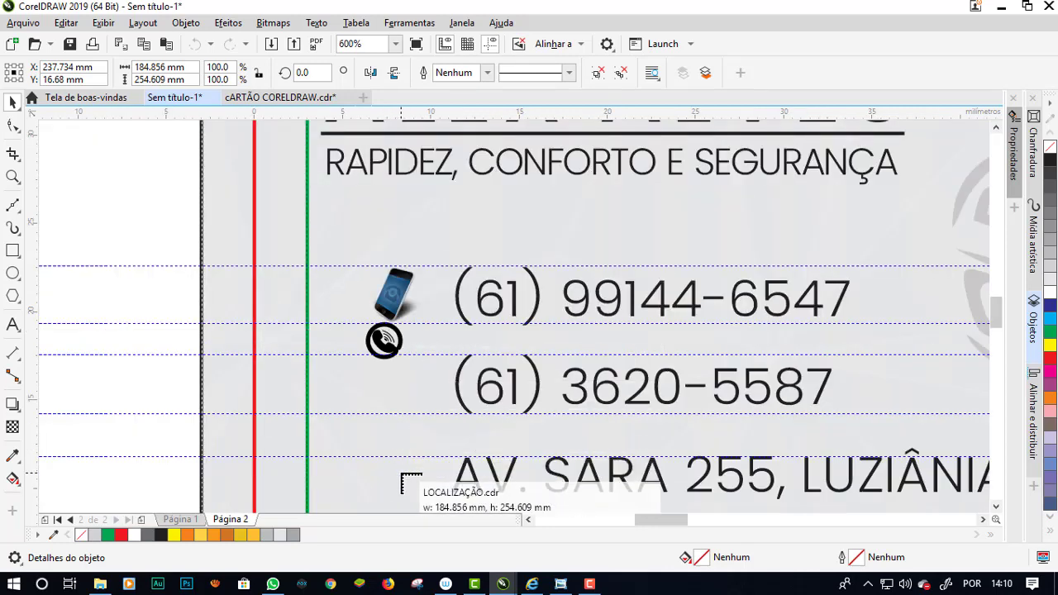
pyautogui.scroll(1, 402, 476)
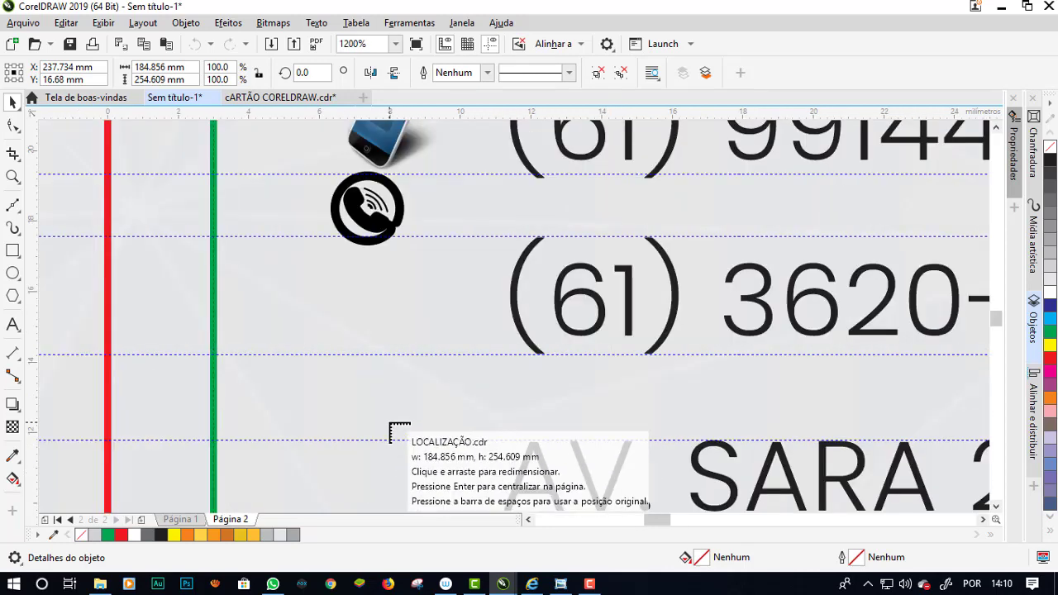
pyautogui.scroll(-1, 392, 343)
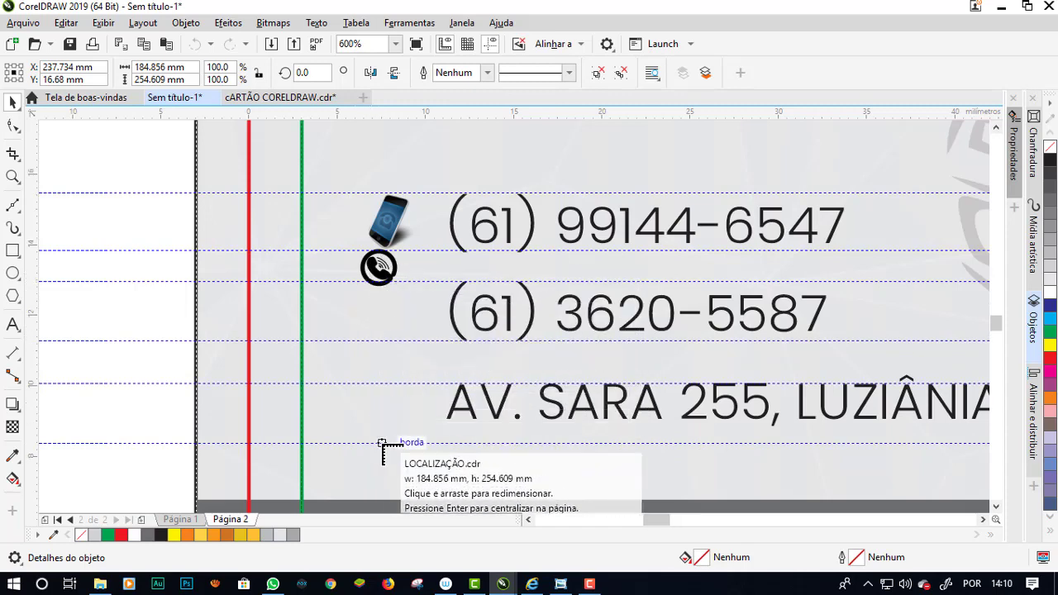
pyautogui.scroll(1, 382, 442)
pyautogui.moveTo(340, 323); pyautogui.dragTo(444, 442)
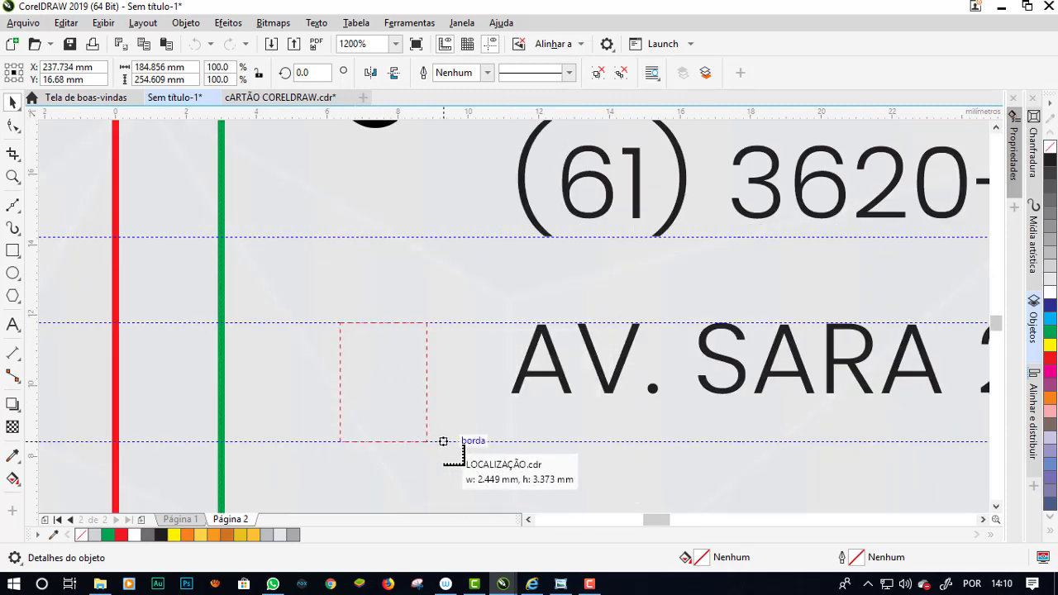
pyautogui.scroll(-1, 443, 442)
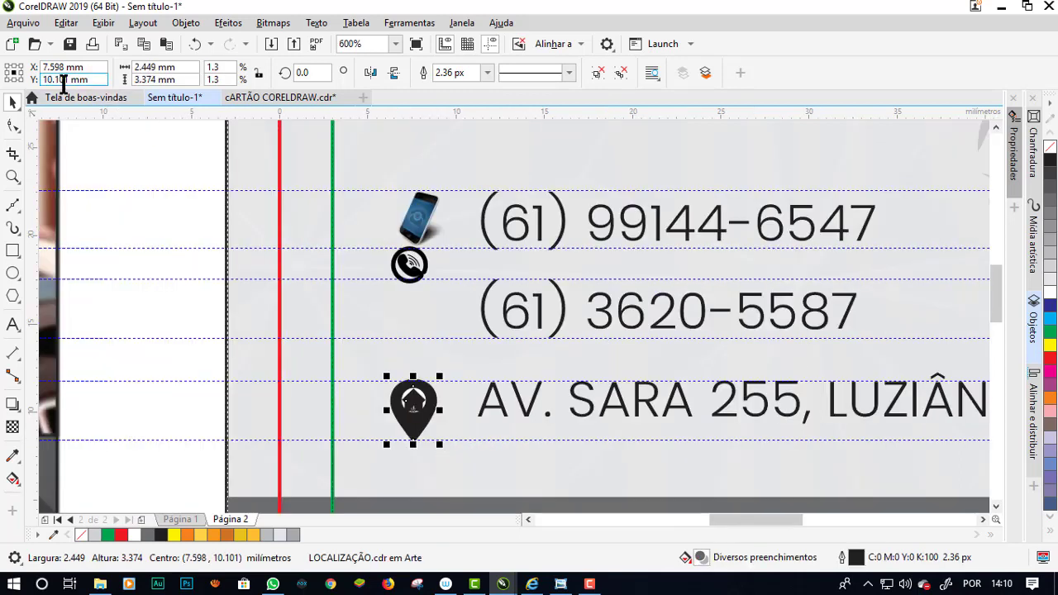
# Step: Resize the round landline icon to about 3.2 mm, then enlarge it slightly
pyautogui.click(14, 124)
pyautogui.click(385, 291)
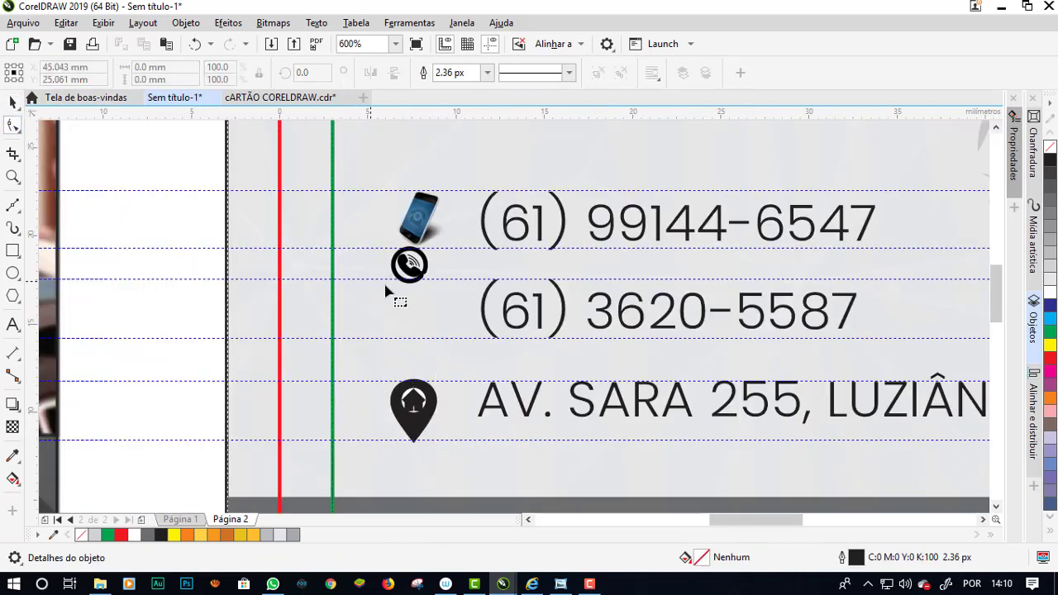
pyautogui.click(14, 102)
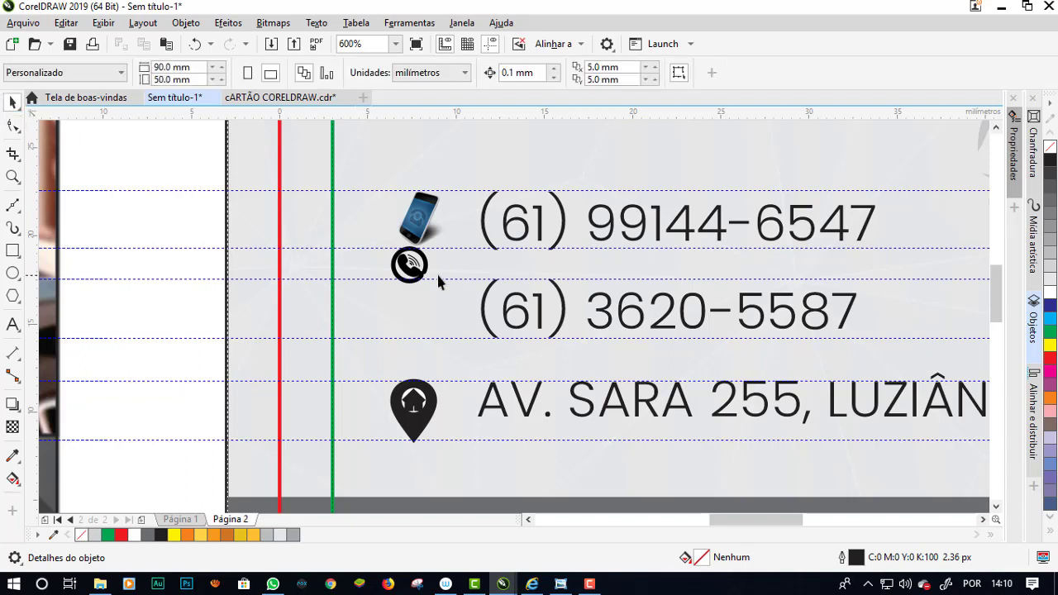
pyautogui.click(416, 263)
pyautogui.moveTo(414, 264)
pyautogui.mouseDown()
pyautogui.moveTo(410, 315)
pyautogui.moveTo(448, 276)
pyautogui.mouseUp()
pyautogui.scroll(1, 409, 278)
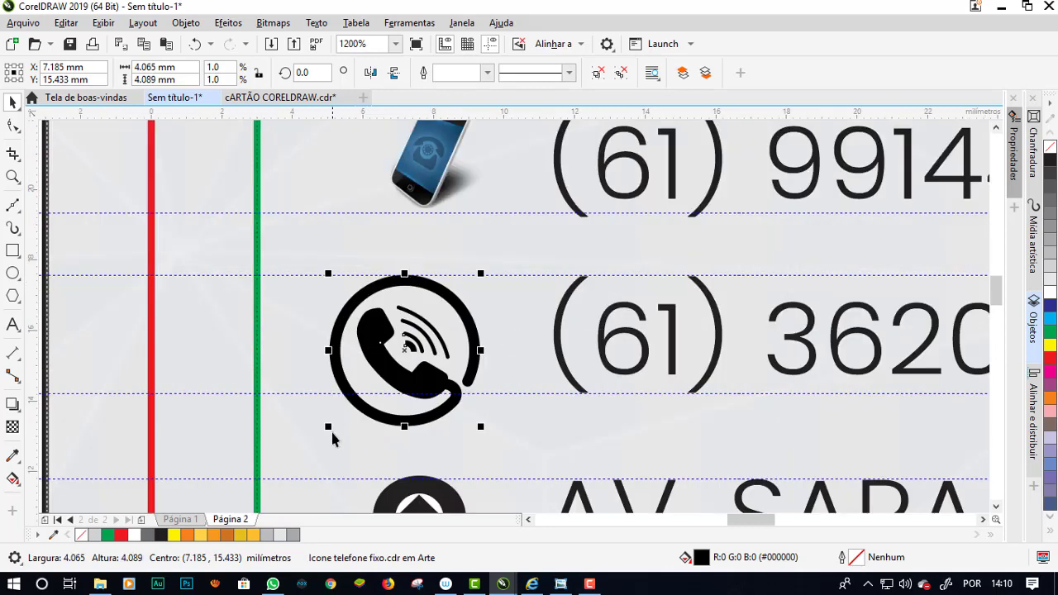
pyautogui.moveTo(330, 428); pyautogui.dragTo(356, 398)
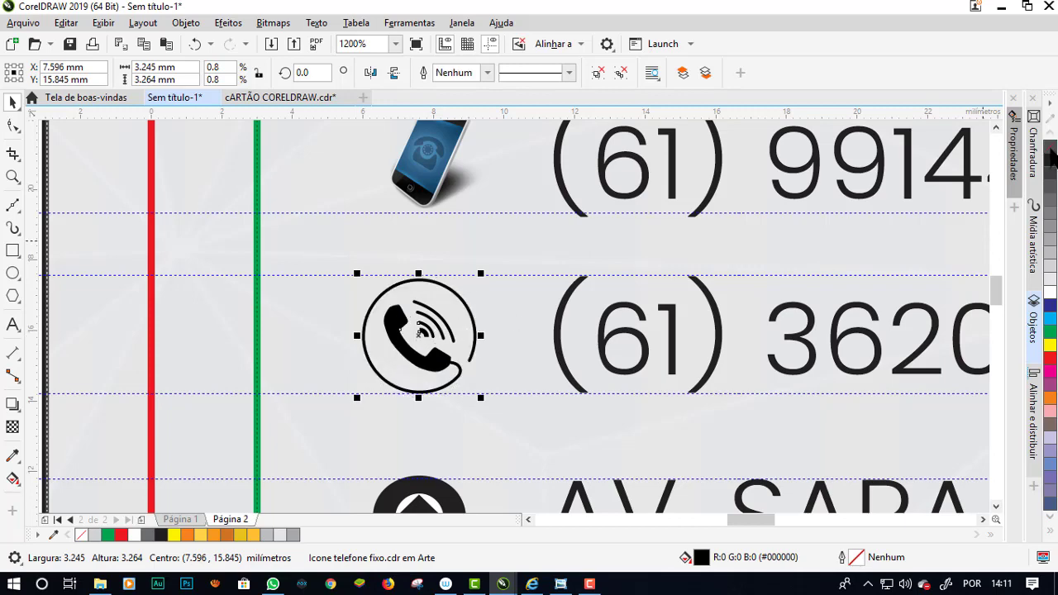
pyautogui.scroll(1, 457, 282)
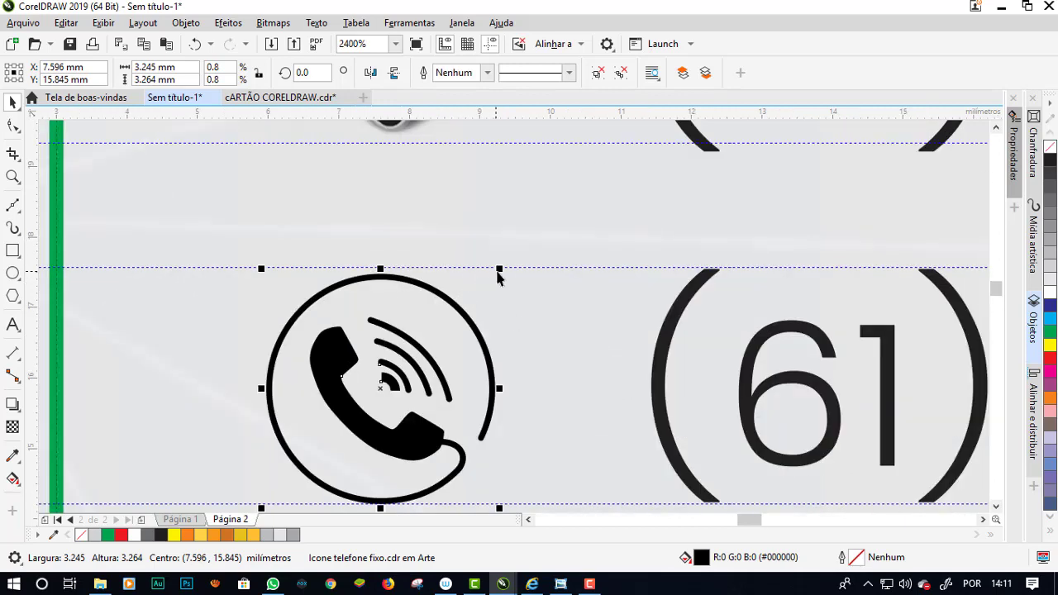
pyautogui.moveTo(500, 270); pyautogui.dragTo(505, 264)
pyautogui.scroll(-1, 503, 285)
pyautogui.scroll(-1, 491, 307)
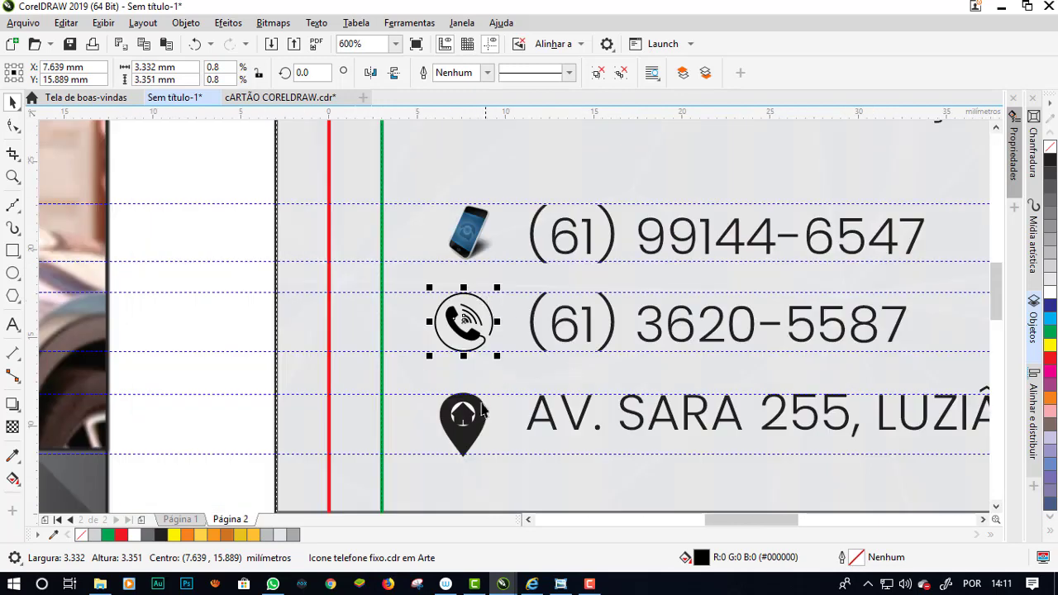
# Step: Remove the outline from the location pin icon
pyautogui.click(470, 420)
pyautogui.scroll(1, 465, 426)
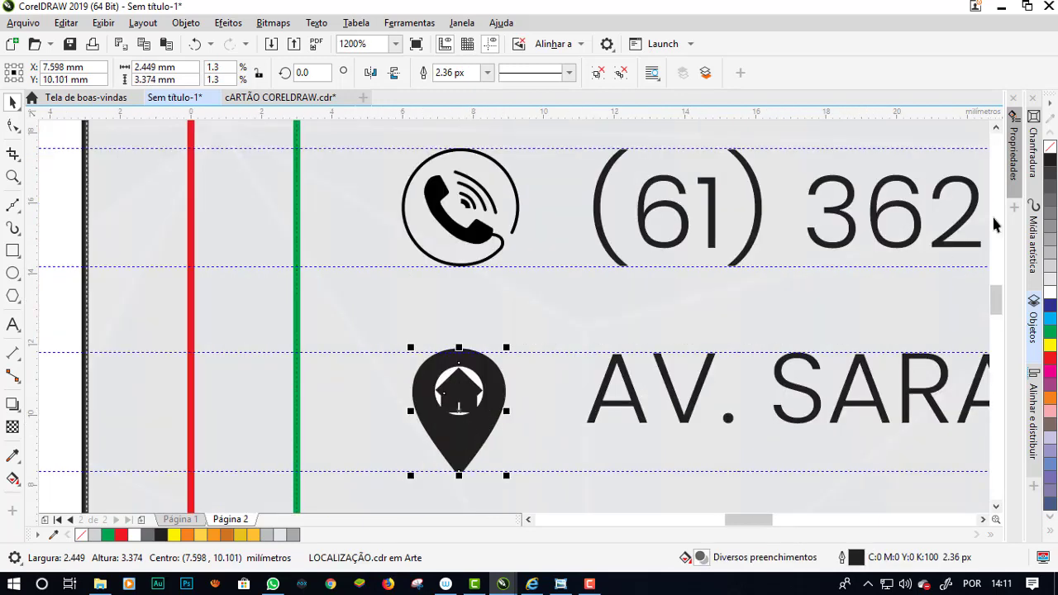
pyautogui.rightClick(1050, 148)
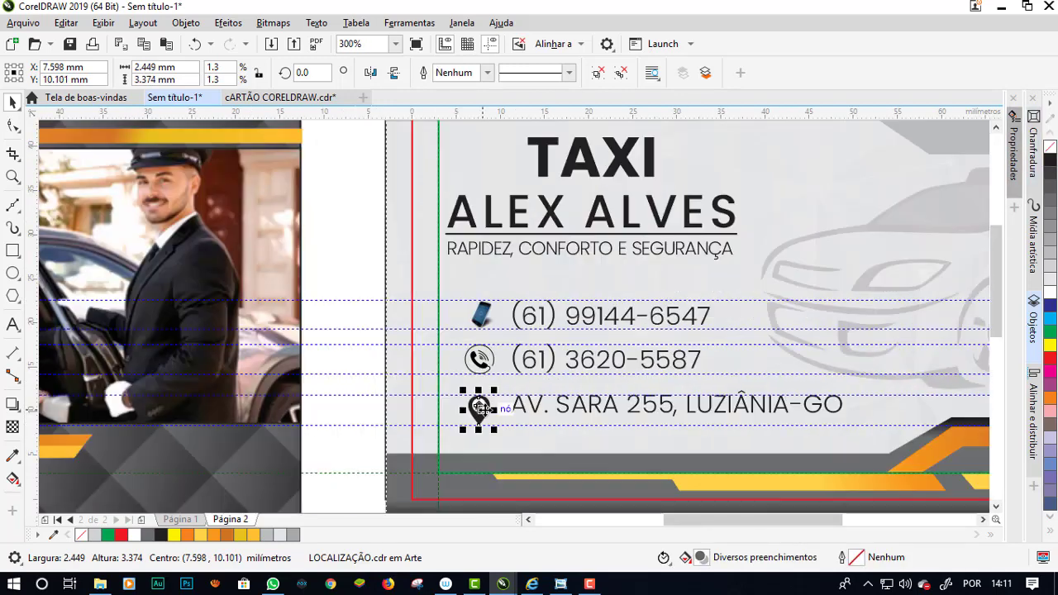
pyautogui.scroll(-2, 505, 397)
# Step: Align the three contact icons on their centres
pyautogui.click(359, 269)
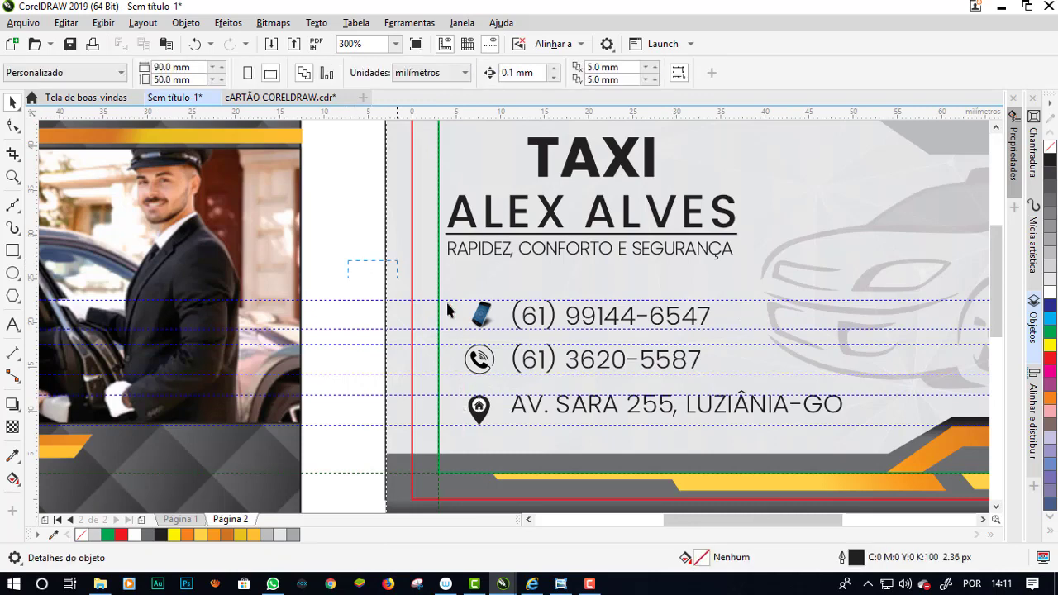
pyautogui.moveTo(507, 477); pyautogui.dragTo(519, 460)
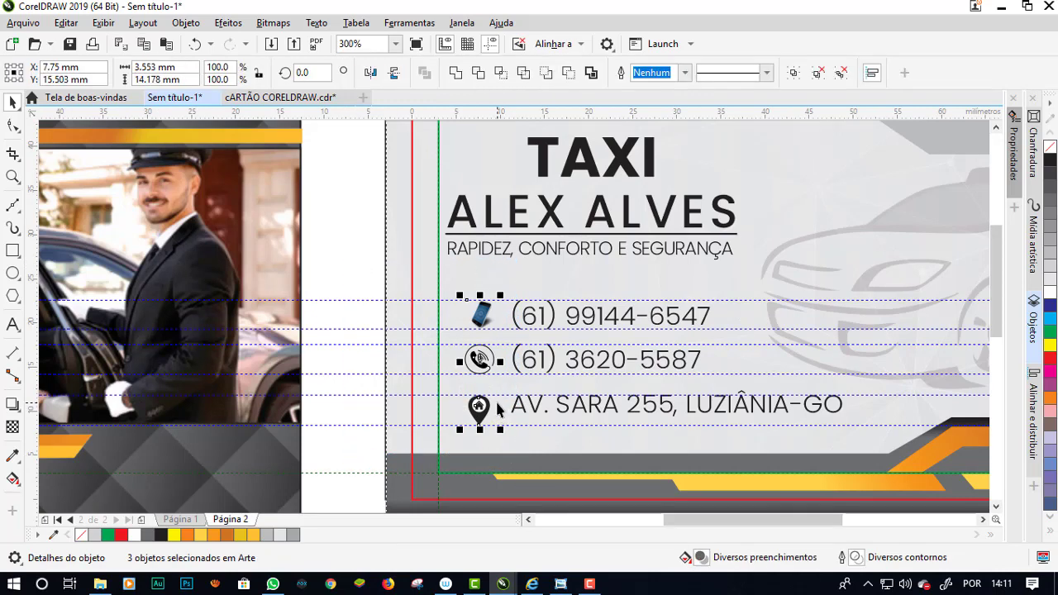
pyautogui.scroll(1, 497, 409)
pyautogui.press('c')
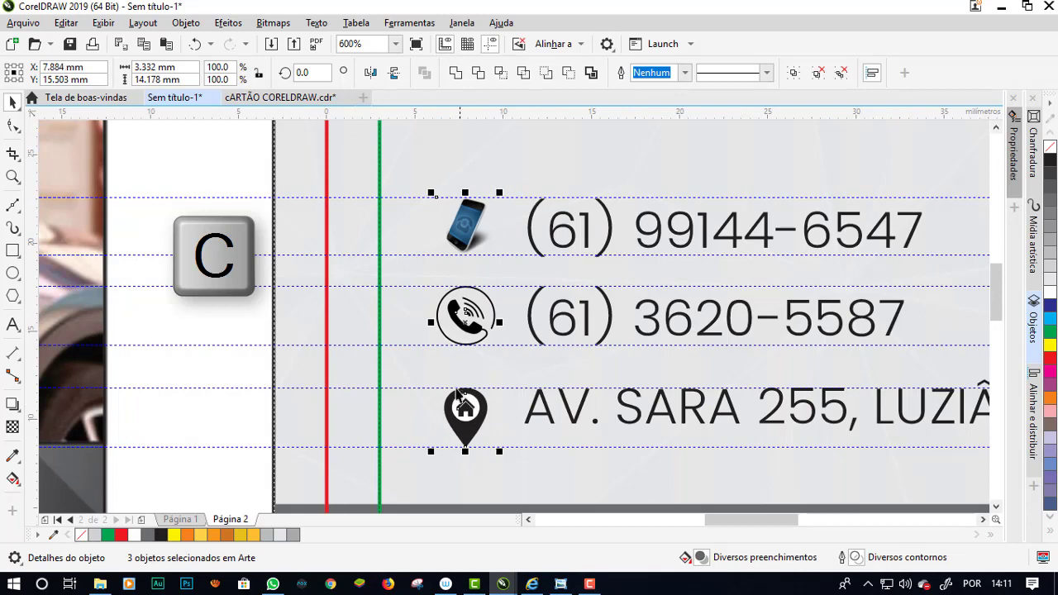
pyautogui.click(238, 309)
# Step: Delete the orange swatches and the two spare card previews beside the page
pyautogui.scroll(-1, 335, 336)
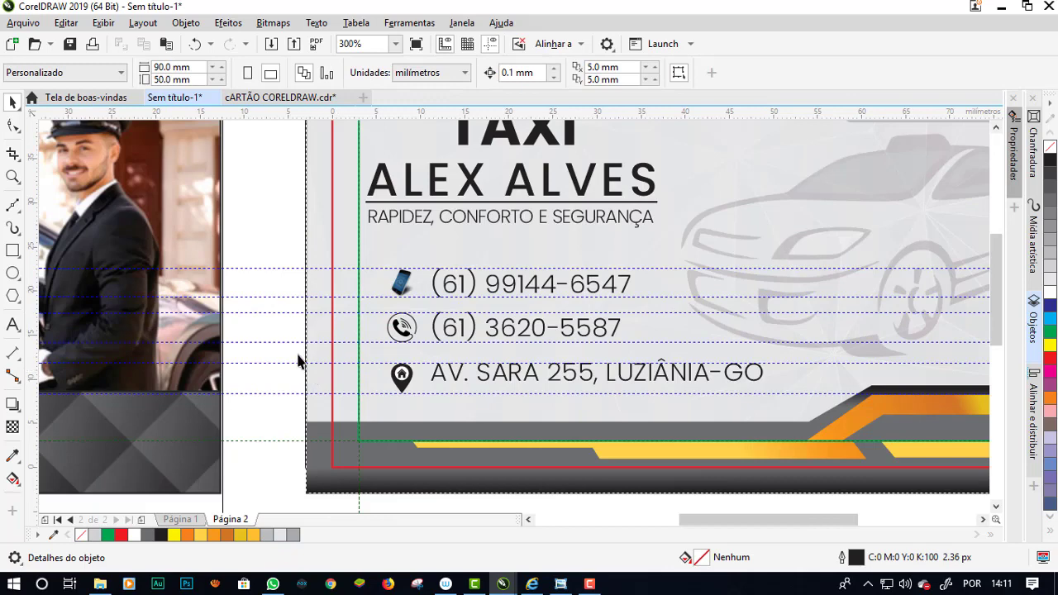
pyautogui.scroll(-2, 347, 396)
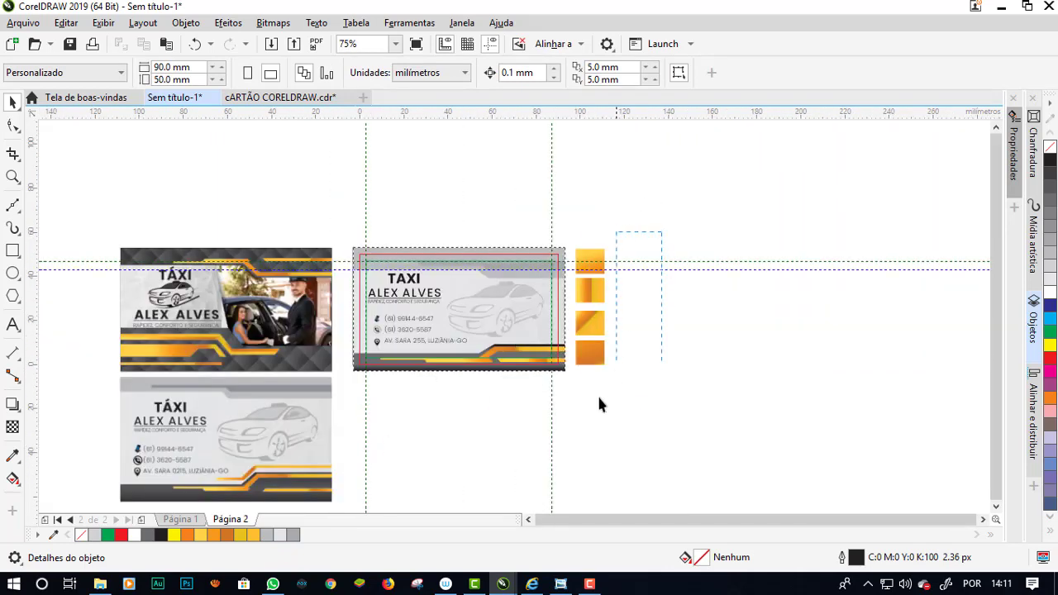
pyautogui.moveTo(601, 404); pyautogui.dragTo(568, 396)
pyautogui.press('Delete')
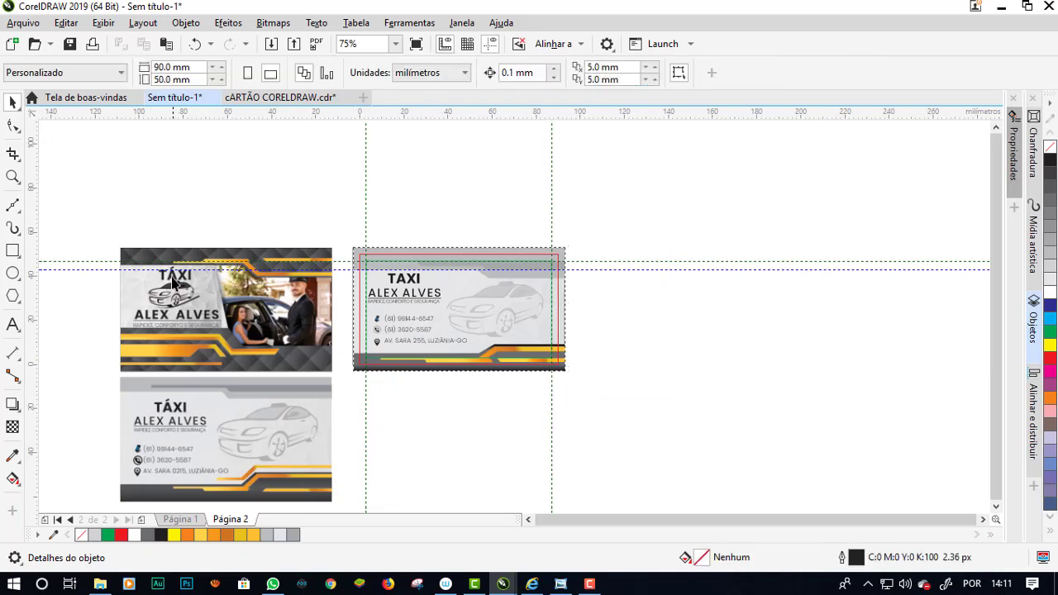
pyautogui.click(173, 282)
pyautogui.press('Delete')
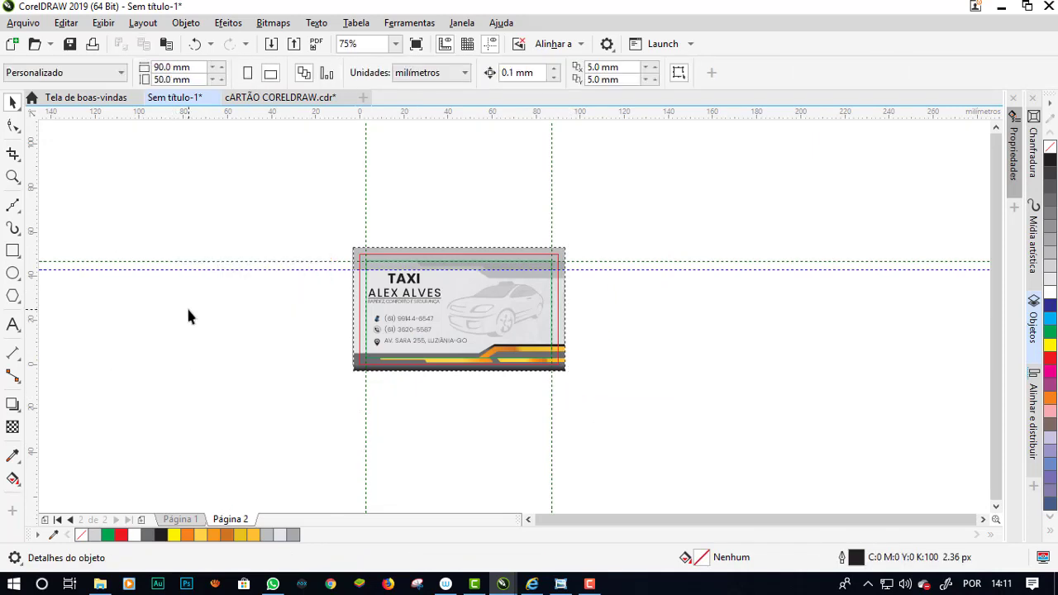
pyautogui.press('F4')
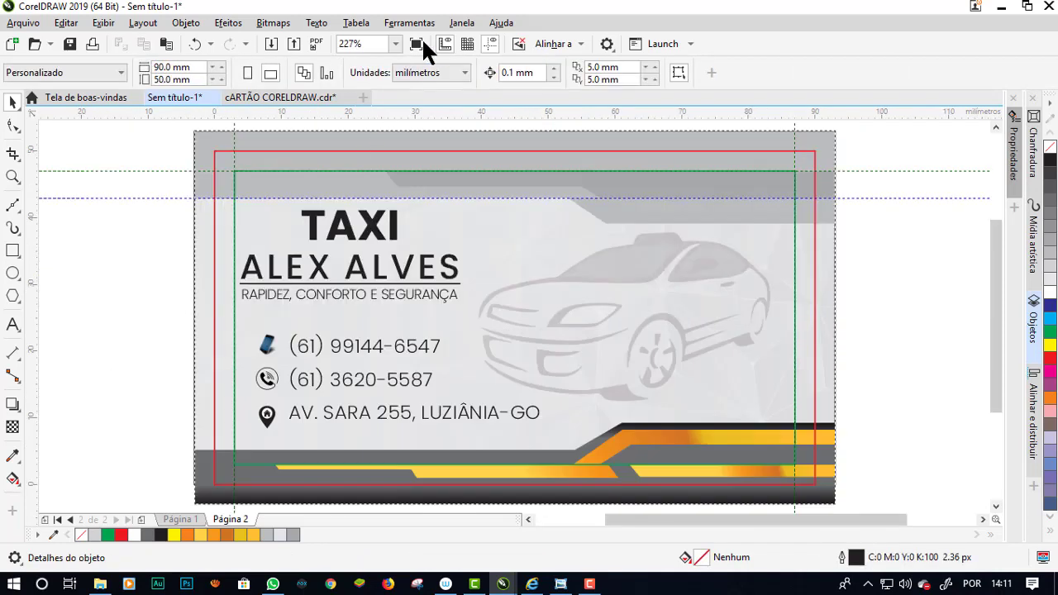
# Step: Nudge the contact icons and text about 2 mm left, checking in full-screen preview
pyautogui.click(420, 41)
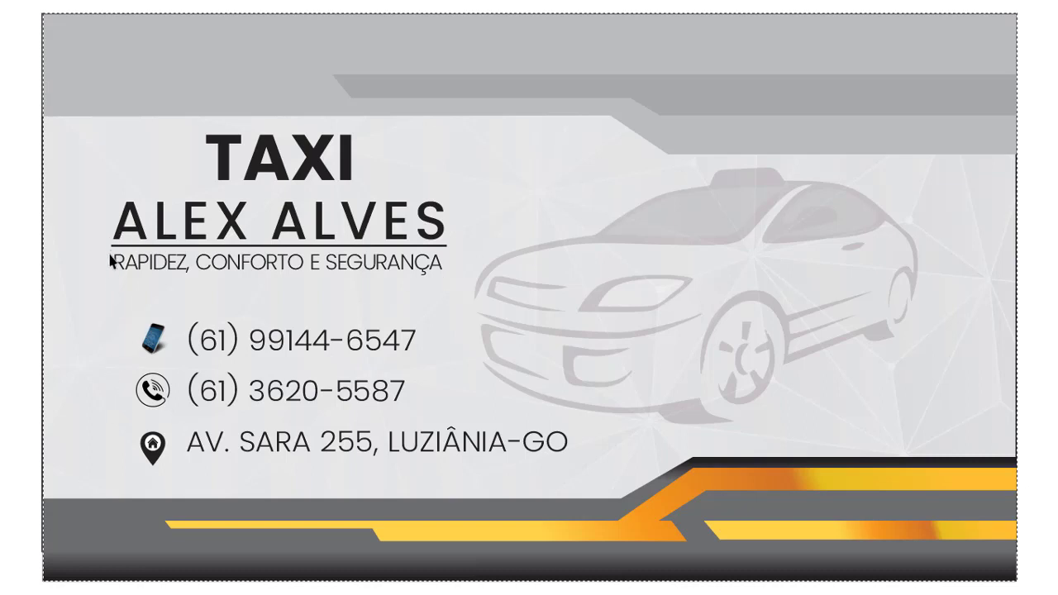
pyautogui.click(133, 314)
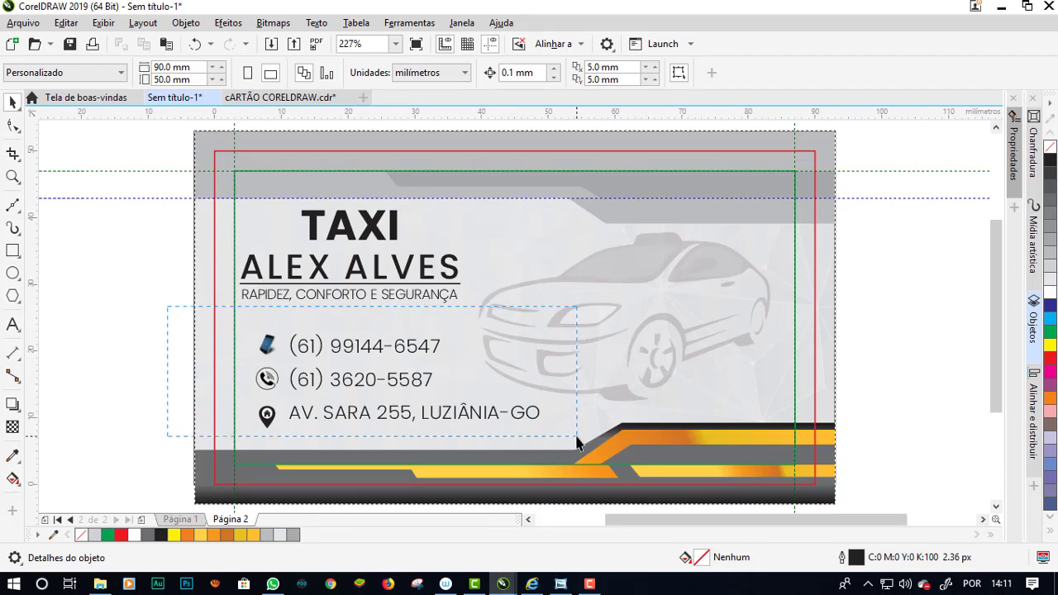
pyautogui.moveTo(577, 444); pyautogui.dragTo(584, 455)
pyautogui.scroll(2, 298, 384)
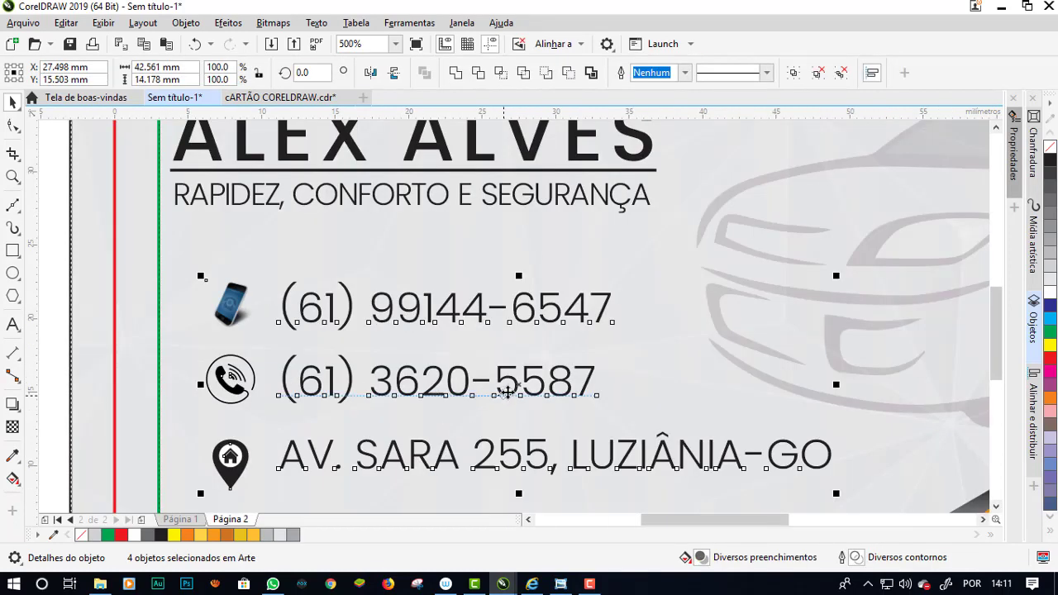
pyautogui.moveTo(521, 385)
pyautogui.mouseDown()
pyautogui.moveTo(476, 381)
pyautogui.moveTo(488, 389)
pyautogui.mouseUp()
pyautogui.scroll(-2, 488, 389)
pyautogui.click(198, 328)
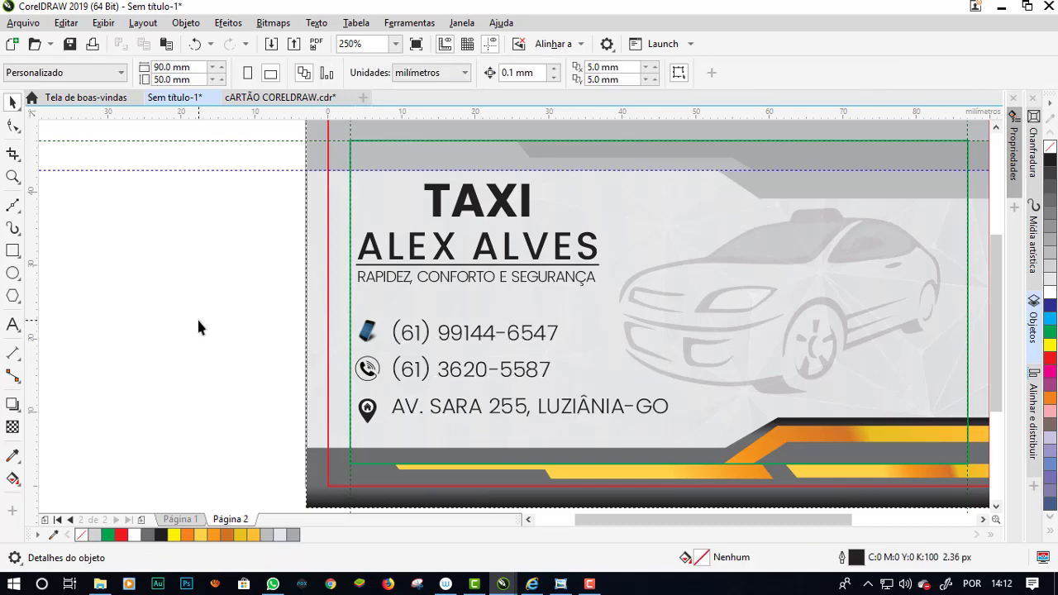
pyautogui.press('F4')
pyautogui.click(416, 45)
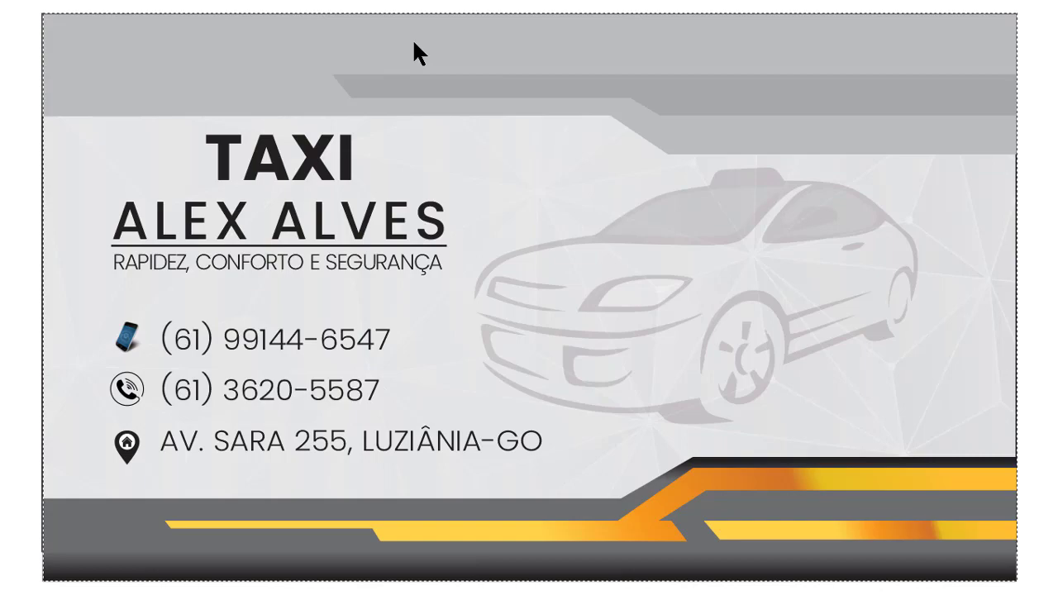
pyautogui.click(415, 44)
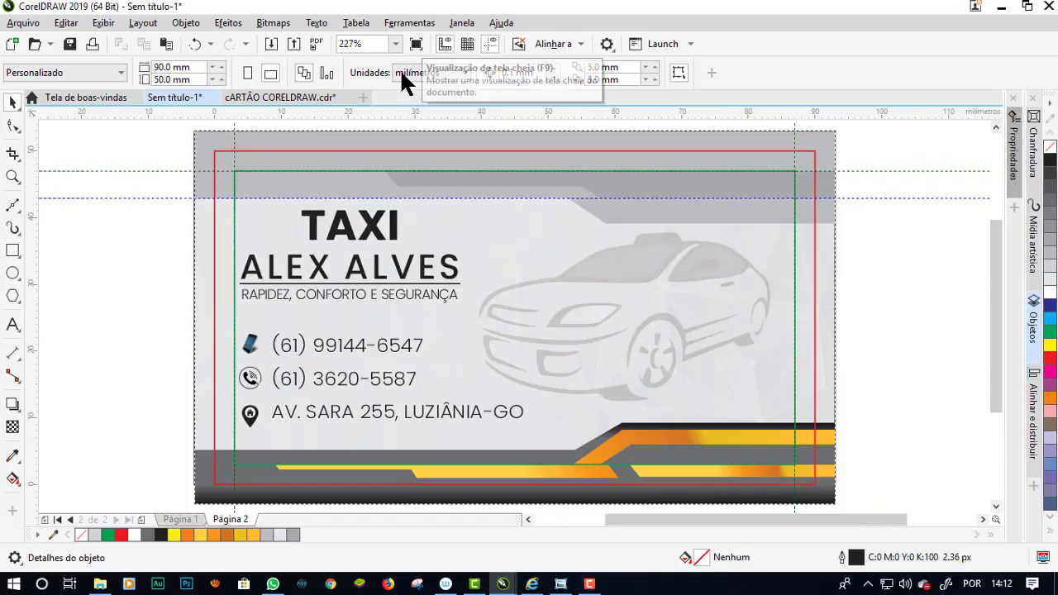
pyautogui.click(179, 520)
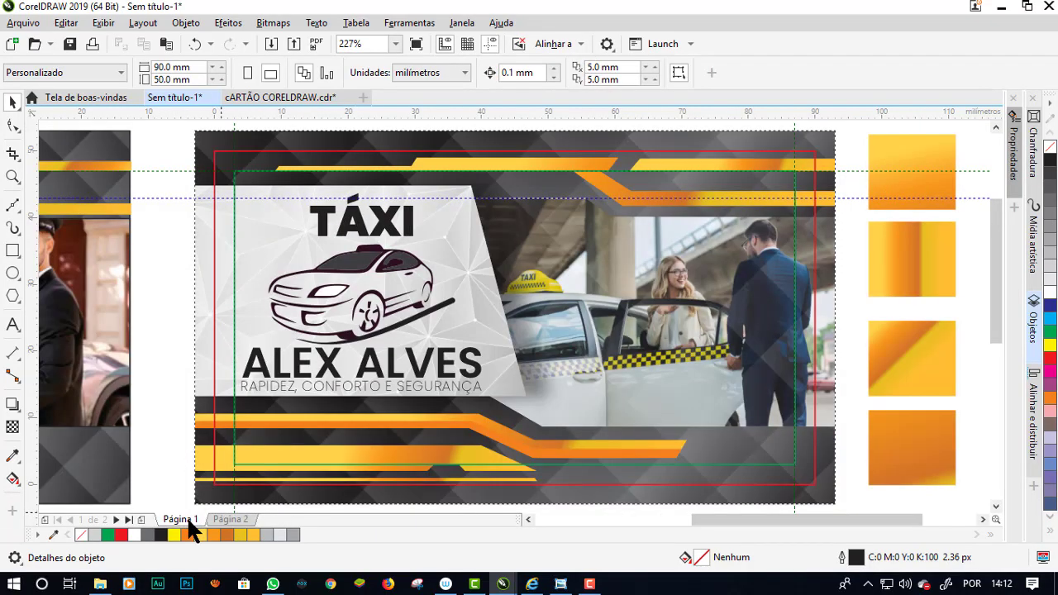
pyautogui.scroll(-3, 560, 196)
pyautogui.click(384, 256)
pyautogui.scroll(-2, 385, 258)
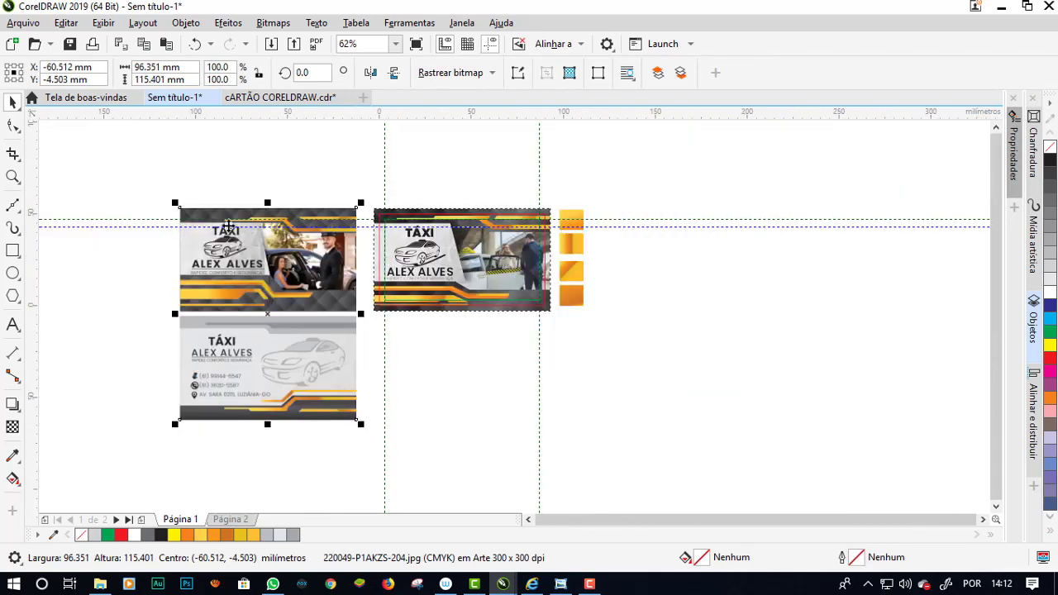
pyautogui.moveTo(137, 196); pyautogui.dragTo(351, 461)
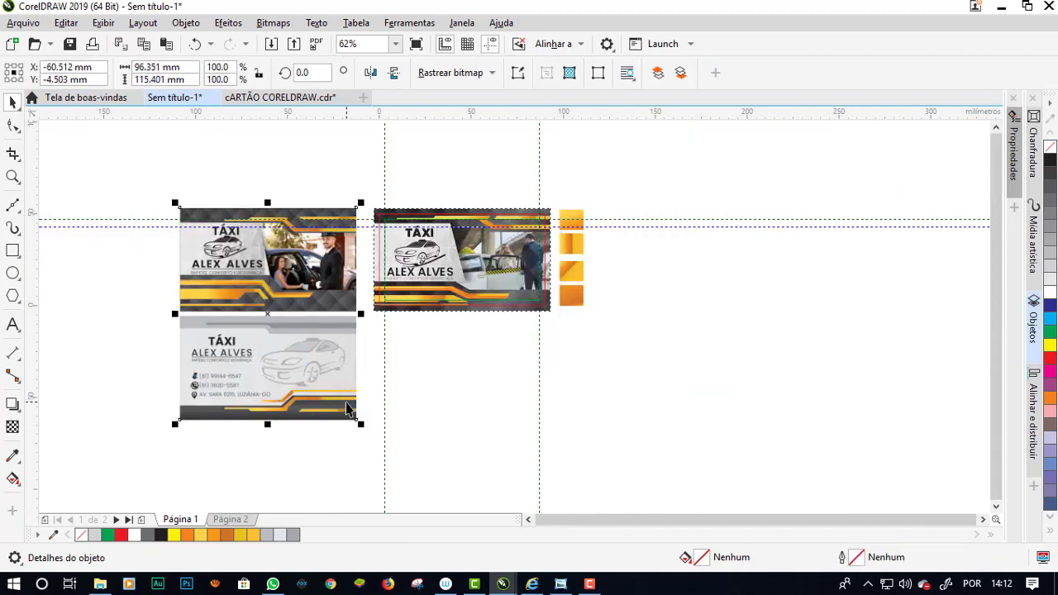
pyautogui.press('Delete')
pyautogui.moveTo(556, 343); pyautogui.dragTo(550, 329)
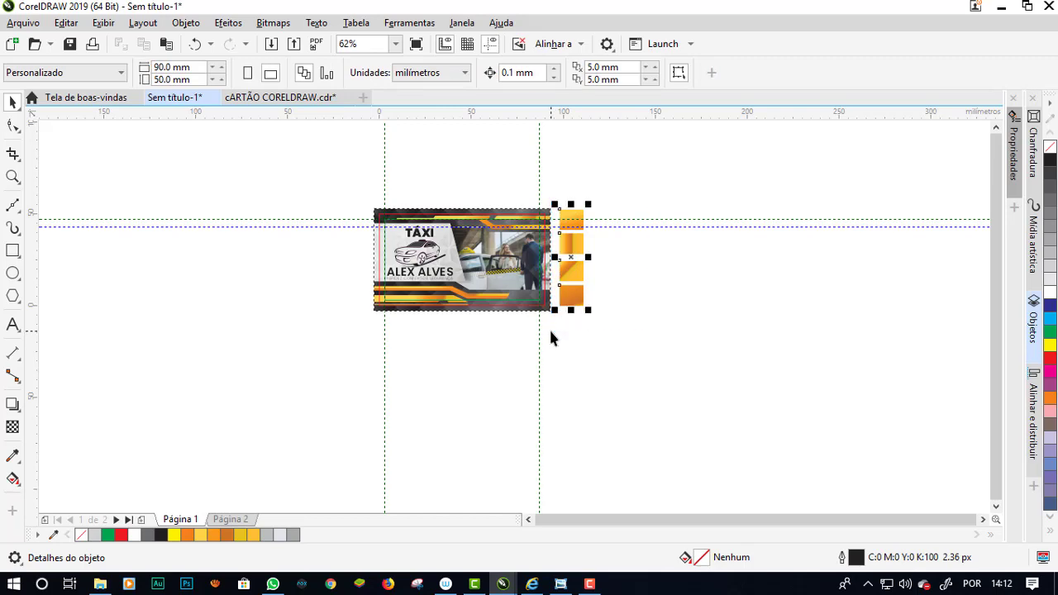
pyautogui.press('Delete')
pyautogui.hotkey('shift', 'F4')
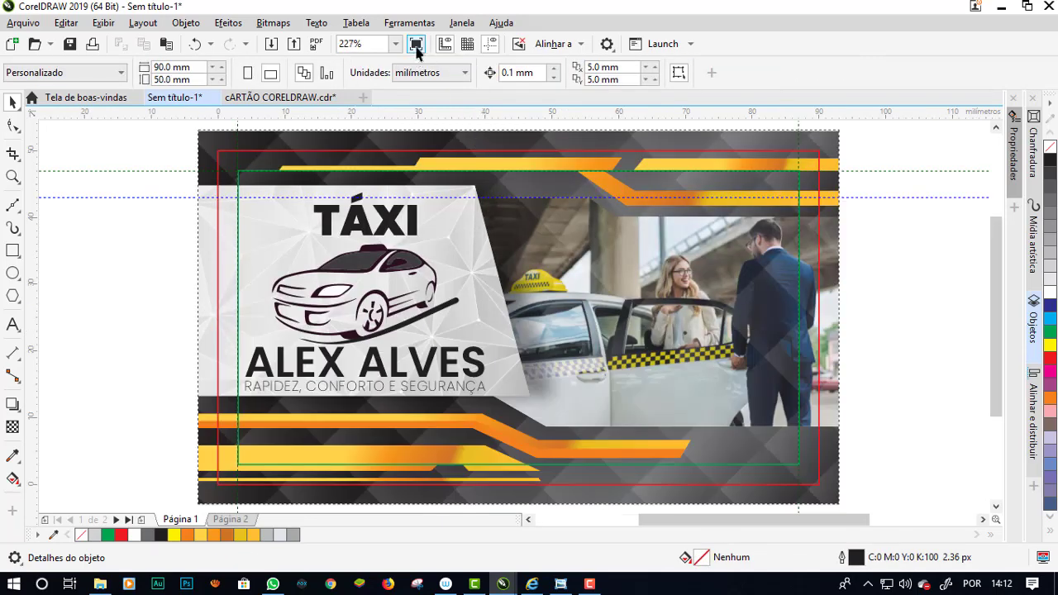
pyautogui.click(417, 46)
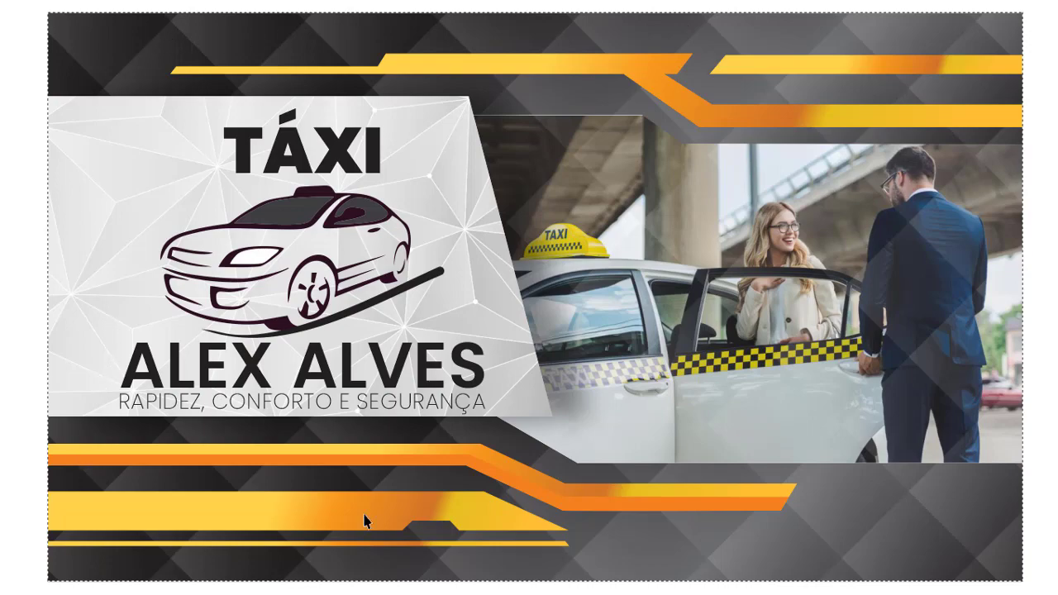
pyautogui.press('Escape')
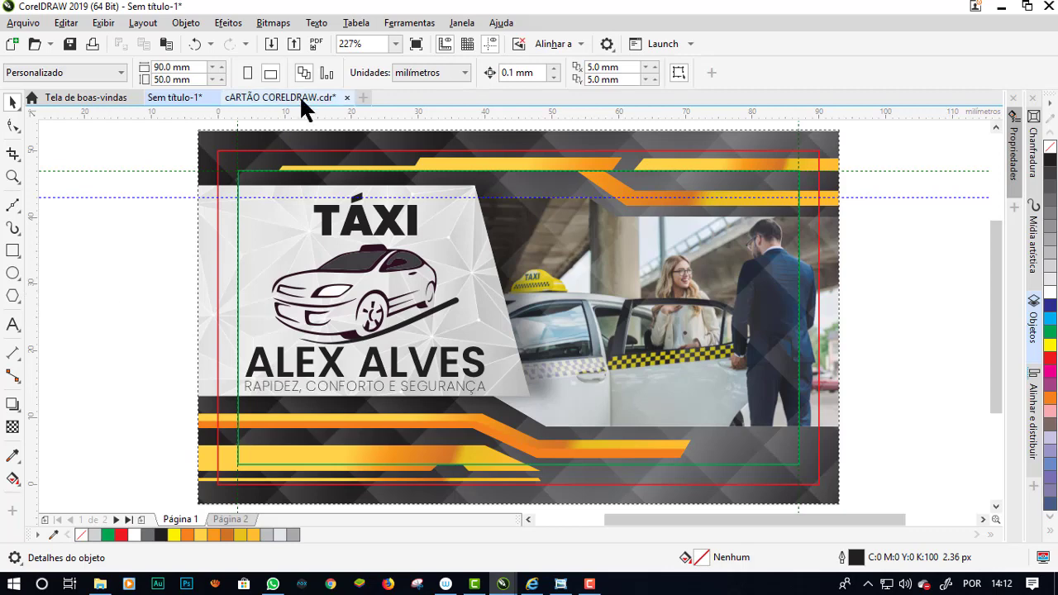
pyautogui.scroll(3, 237, 154)
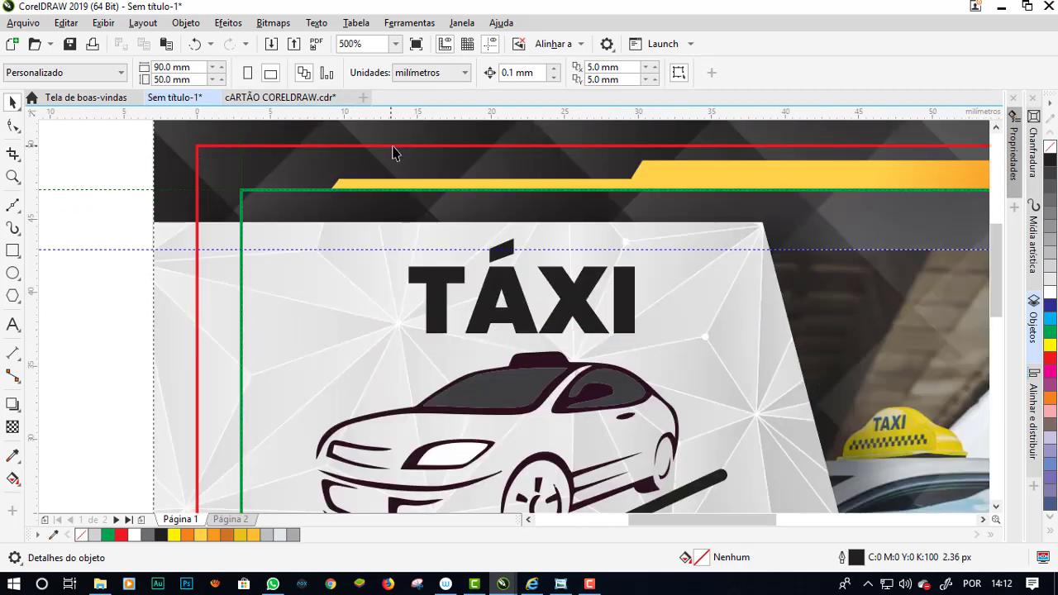
pyautogui.scroll(-1, 394, 153)
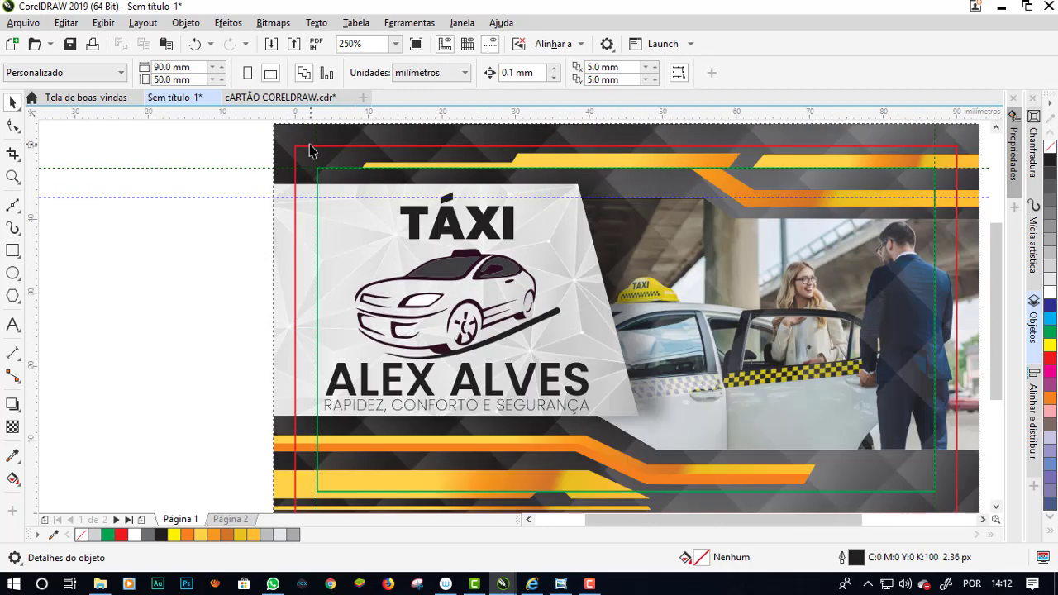
pyautogui.scroll(2, 308, 177)
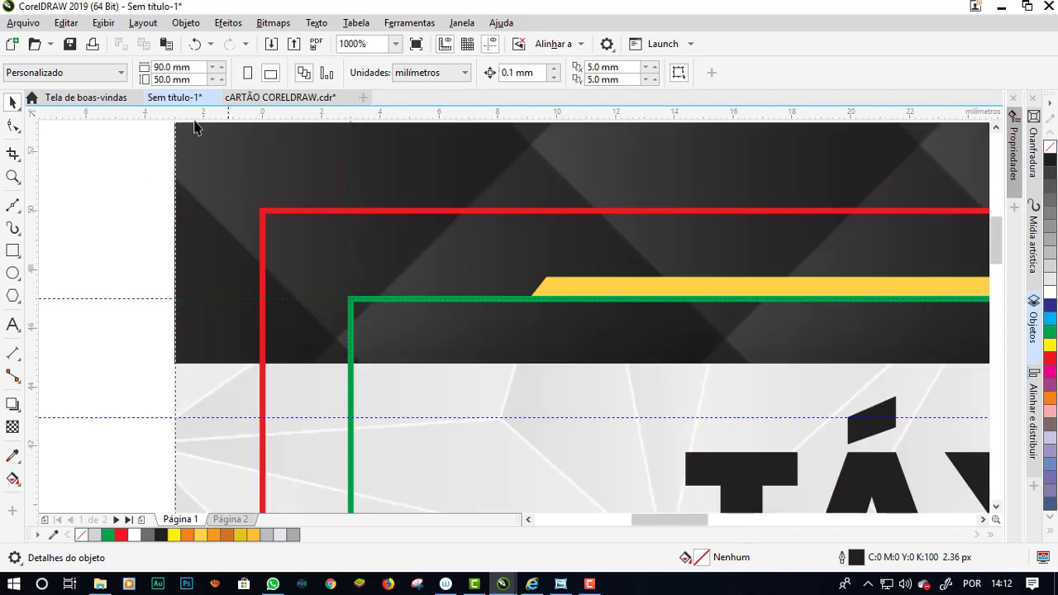
pyautogui.scroll(-2, 272, 185)
pyautogui.scroll(-1, 272, 187)
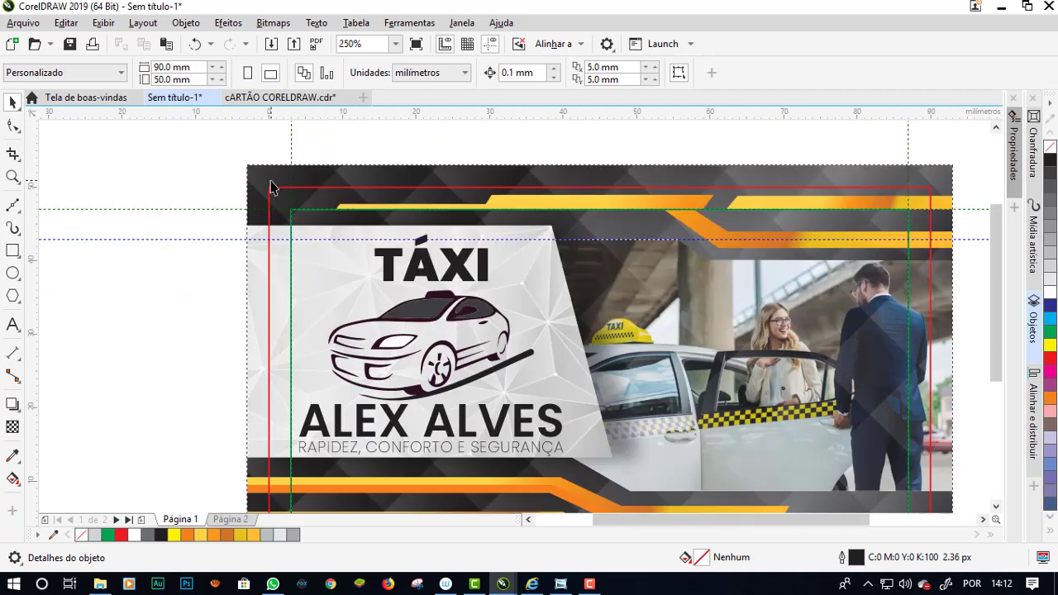
pyautogui.hotkey('shift', 'F4')
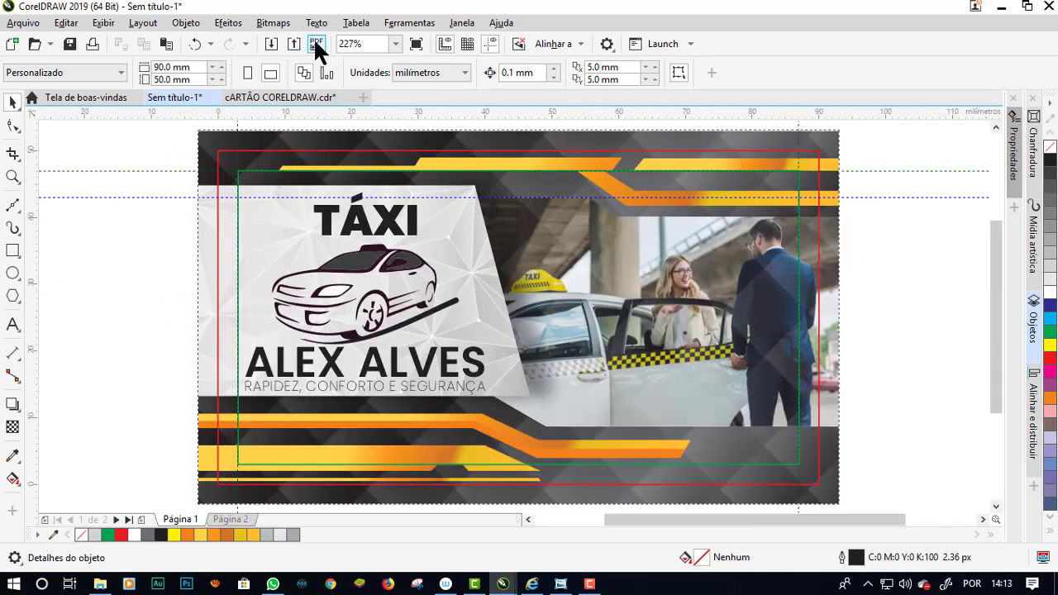
# Step: Publish to PDF named CARTÃO IMPRESSÃO using the PDF/X-1a:2001 preset
pyautogui.click(315, 42)
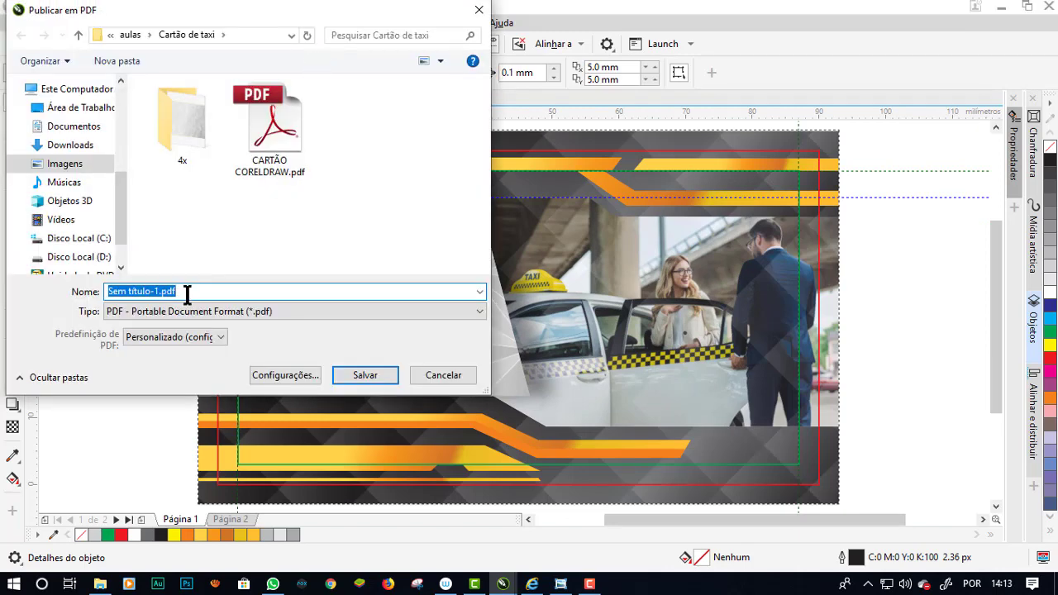
pyautogui.moveTo(190, 289); pyautogui.dragTo(55, 314)
pyautogui.write('C')
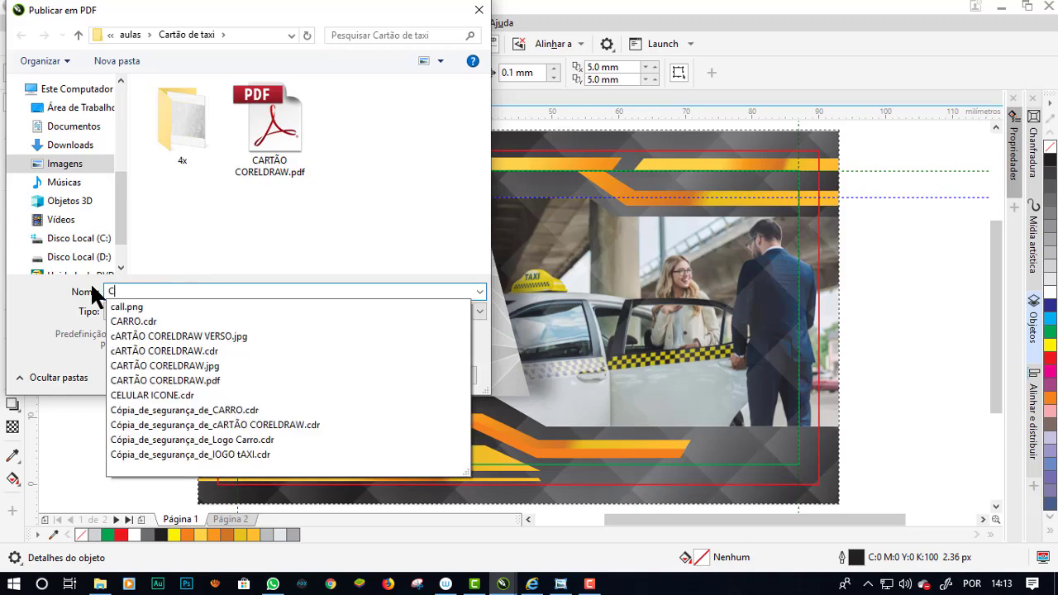
pyautogui.write('ARTÃO ')
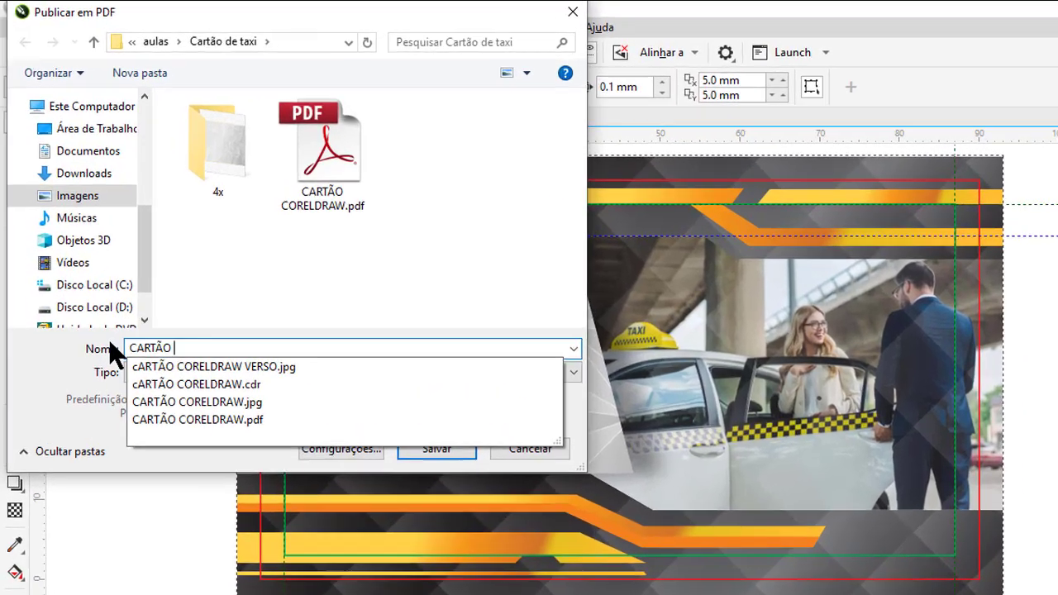
pyautogui.write('IMPRESSÃO')
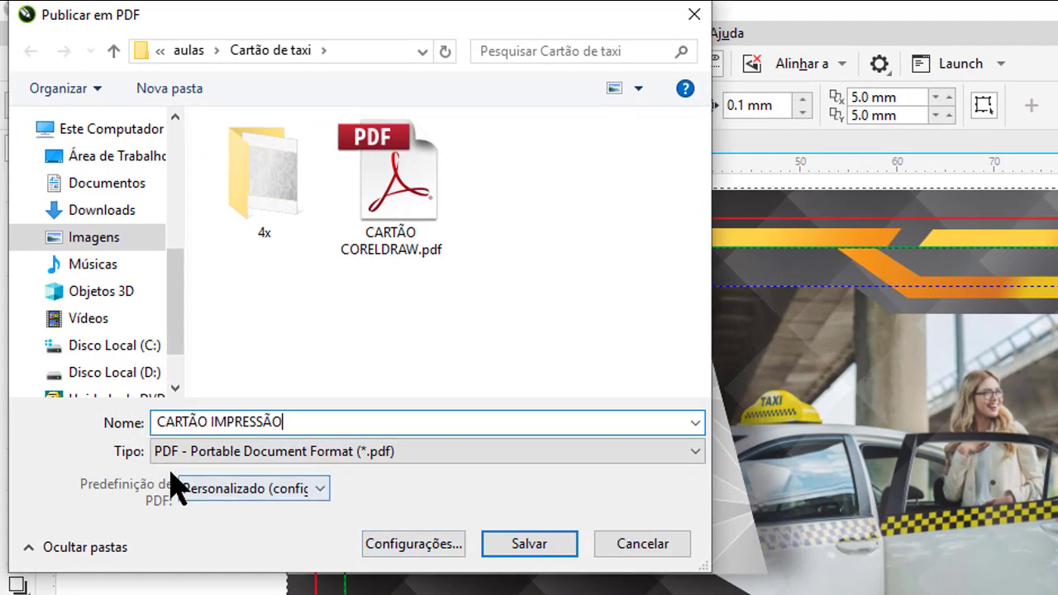
pyautogui.click(318, 489)
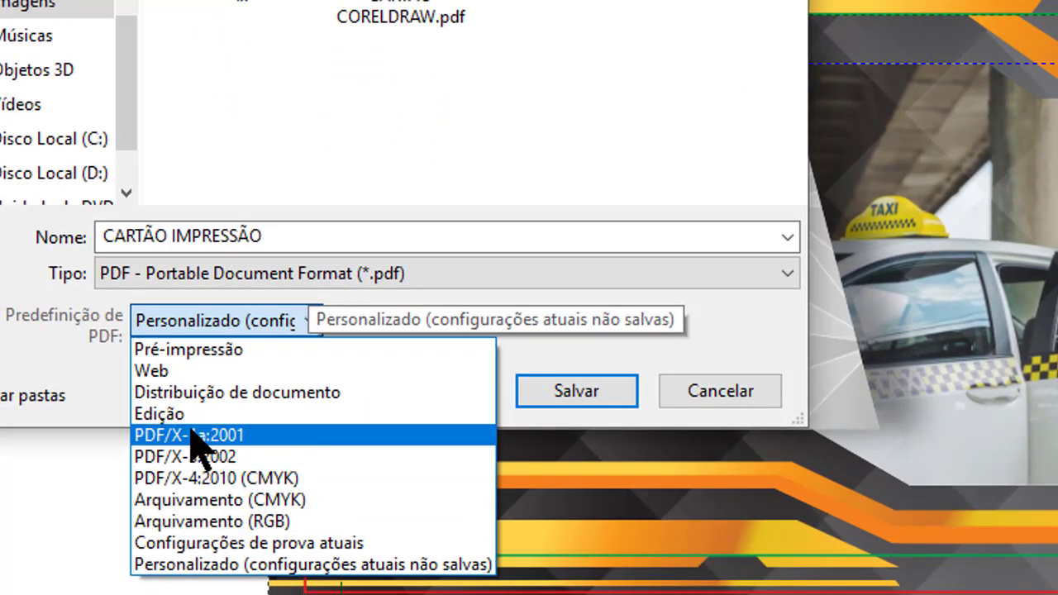
pyautogui.click(199, 436)
# Step: Add 3 mm bleed and crop marks in the Prepress settings and save the PDF
pyautogui.click(439, 391)
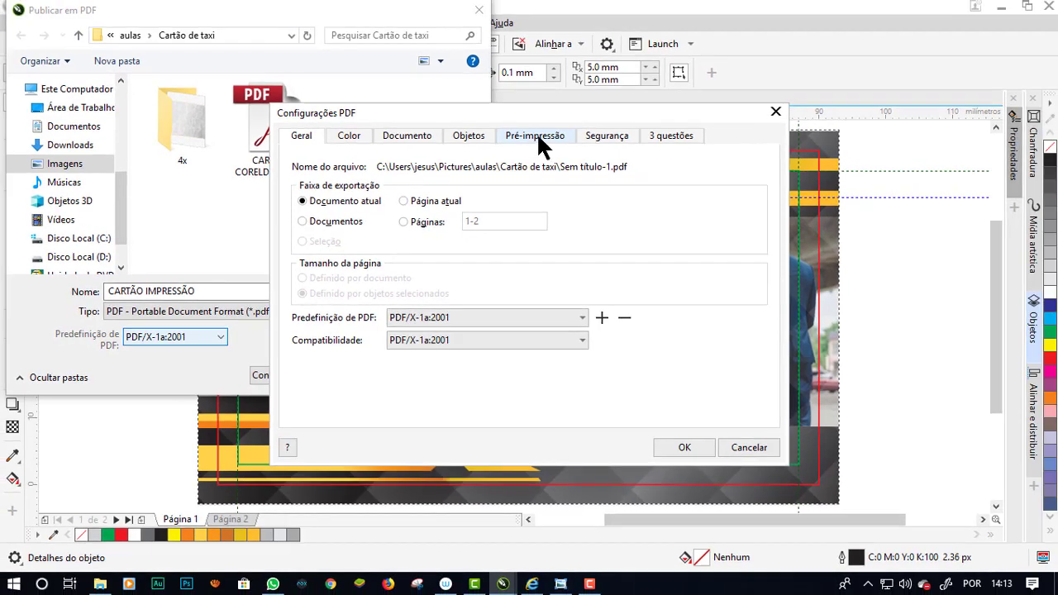
pyautogui.click(542, 141)
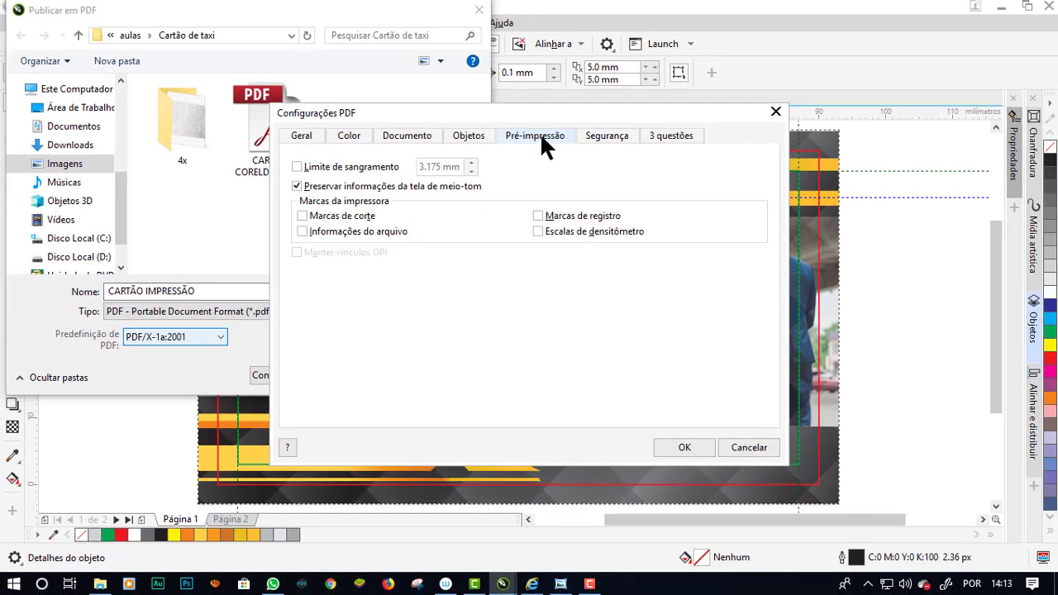
pyautogui.click(298, 166)
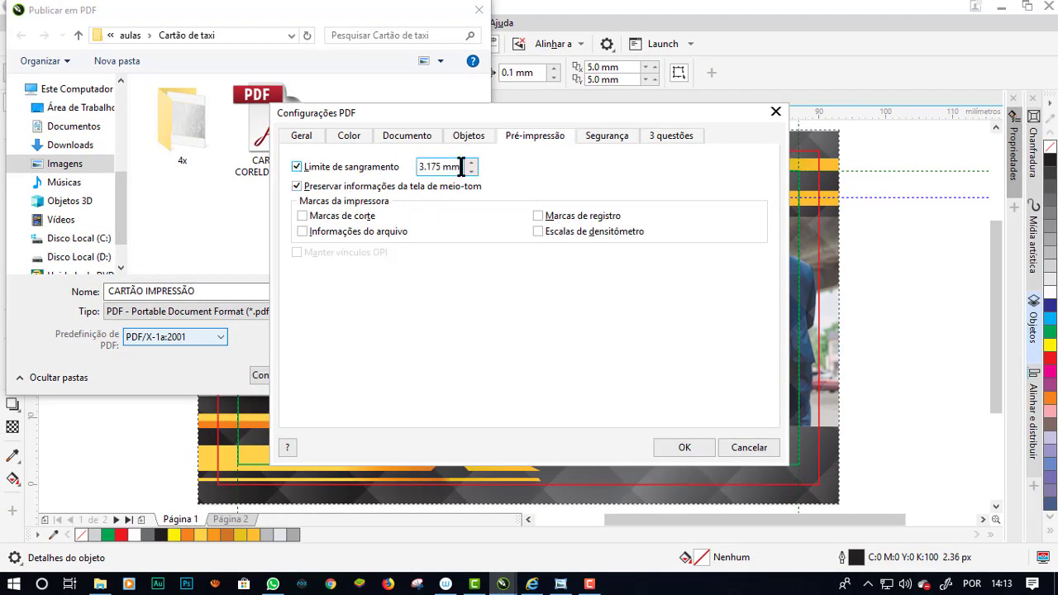
pyautogui.moveTo(462, 166); pyautogui.dragTo(413, 175)
pyautogui.write('3')
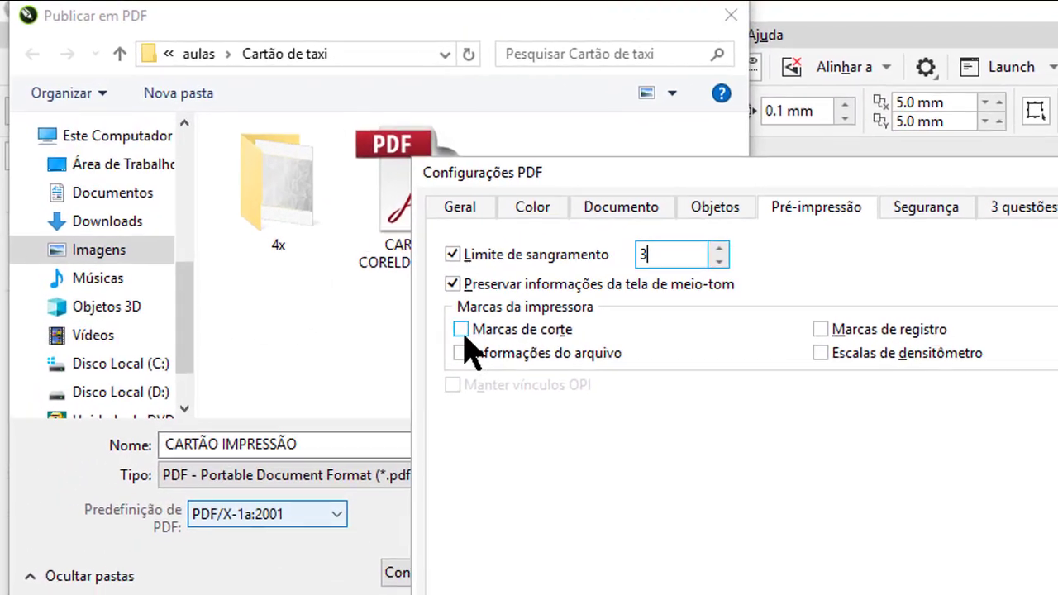
pyautogui.click(461, 329)
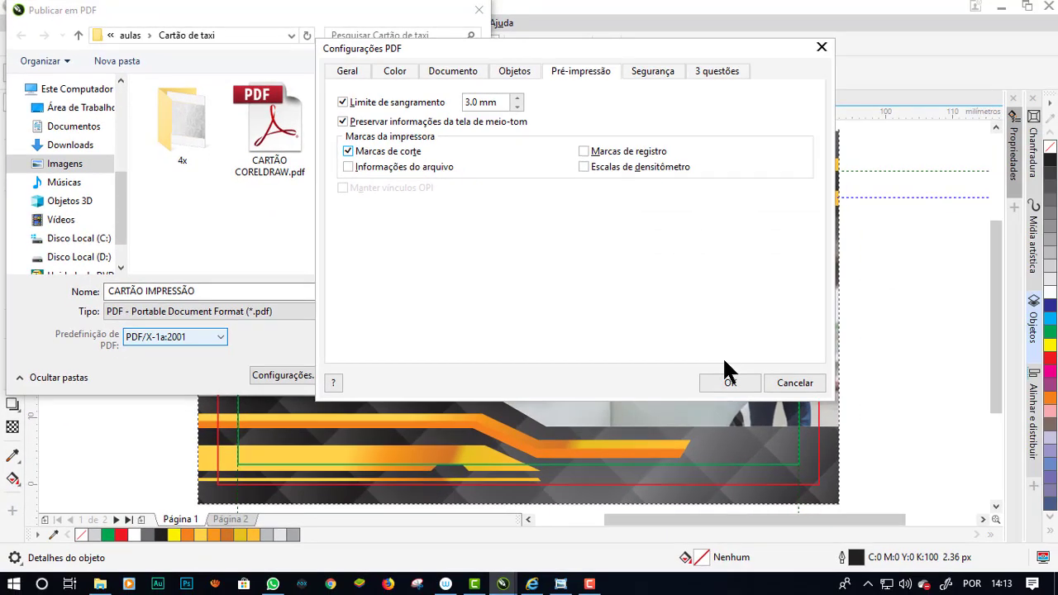
pyautogui.click(725, 378)
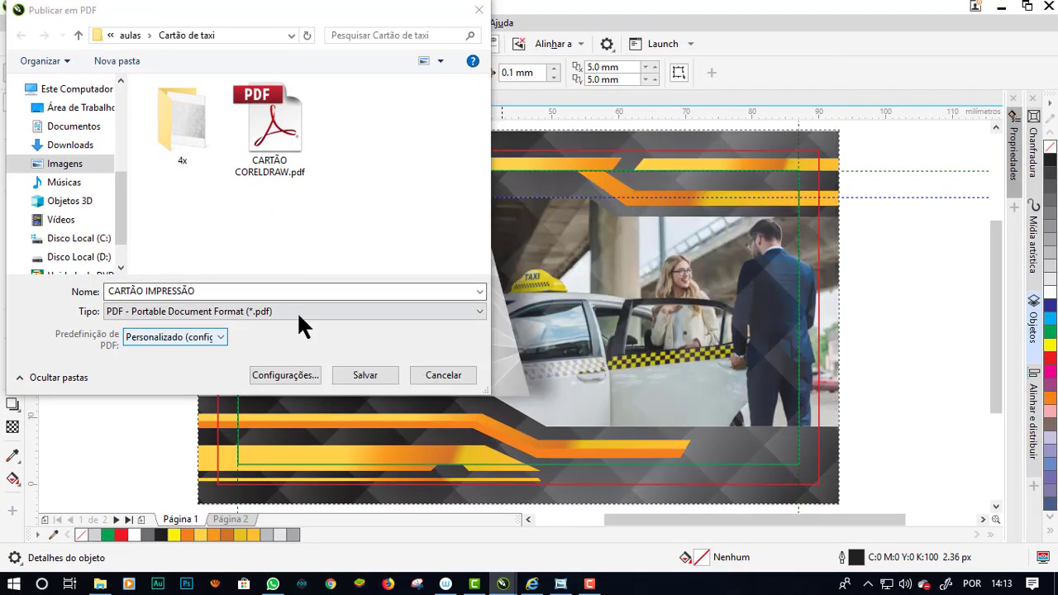
pyautogui.click(366, 375)
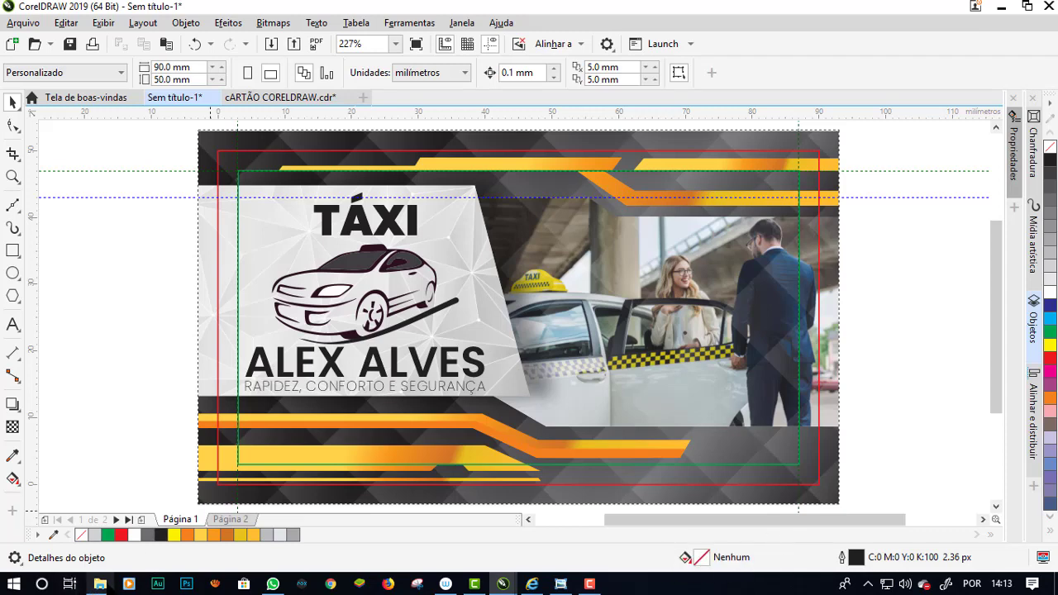
pyautogui.click(99, 583)
# Step: Open CARTÃO IMPRESSÃO.pdf from the aulas > Cartão de taxi folder in Adobe Reader
pyautogui.click(51, 286)
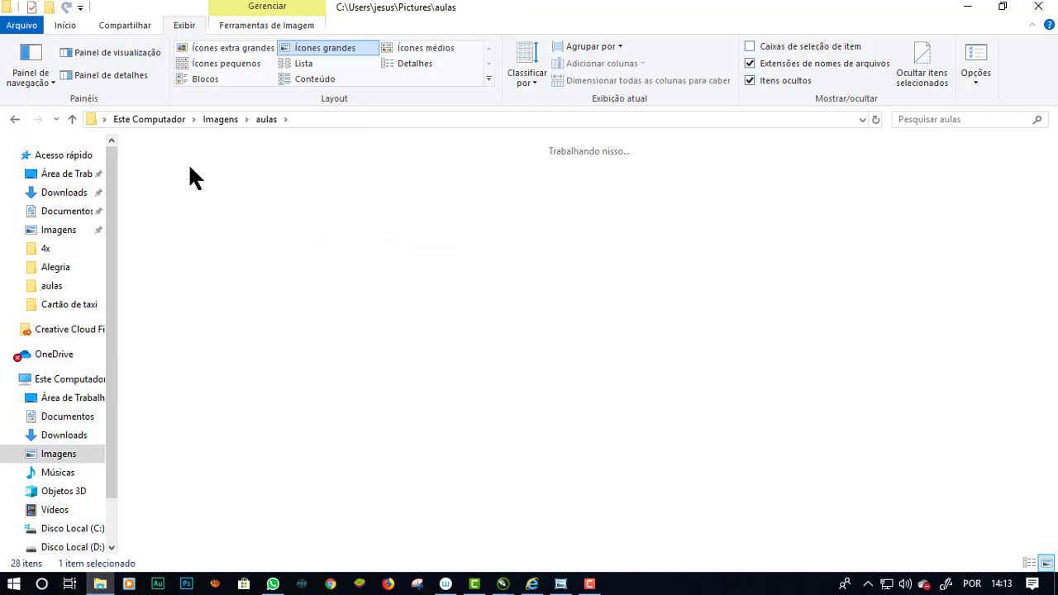
pyautogui.doubleClick(191, 175)
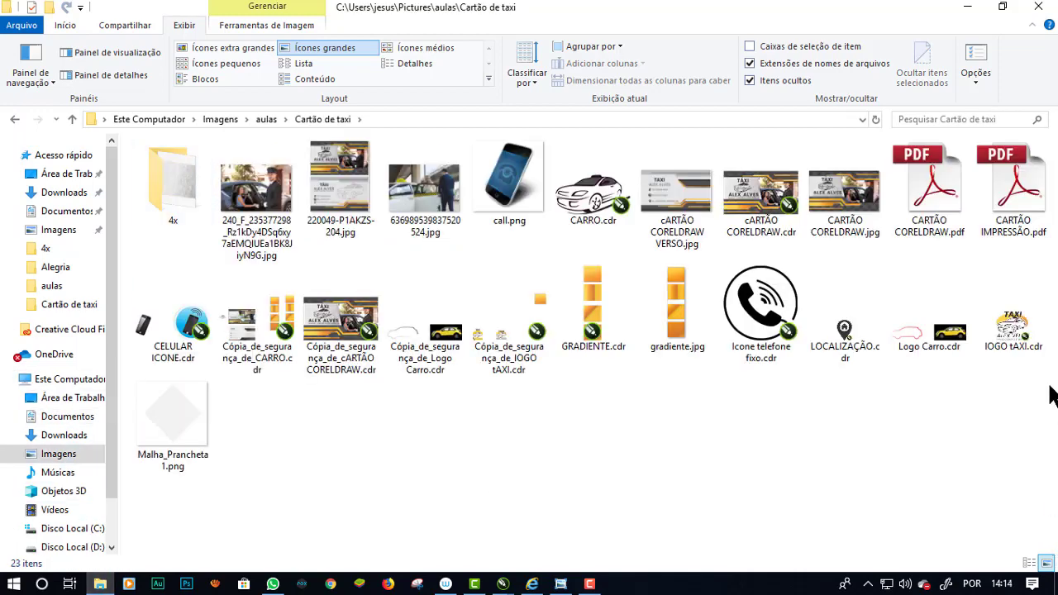
pyautogui.click(1032, 200)
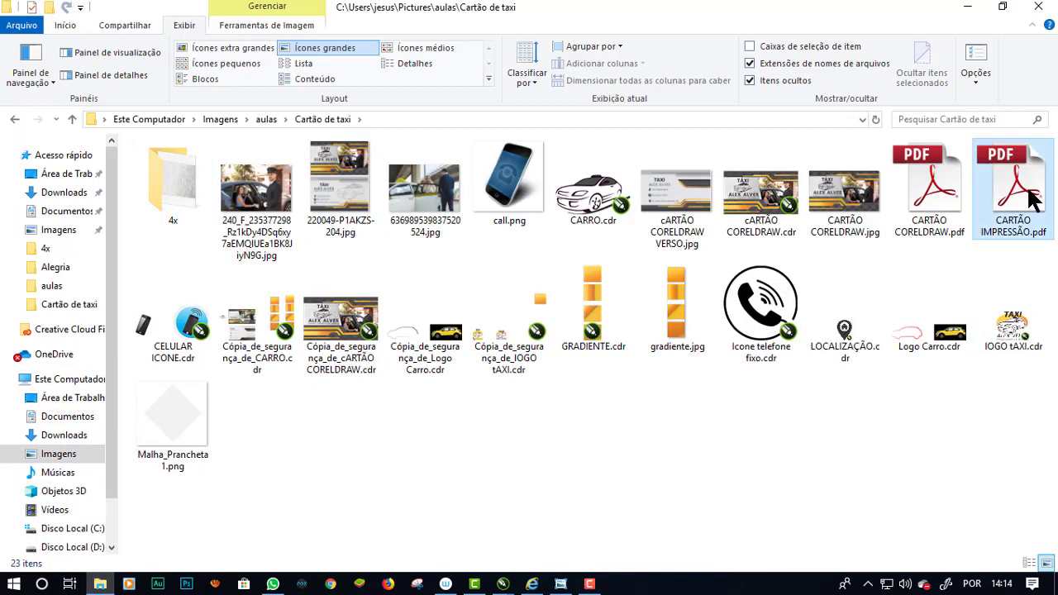
pyautogui.doubleClick(1032, 200)
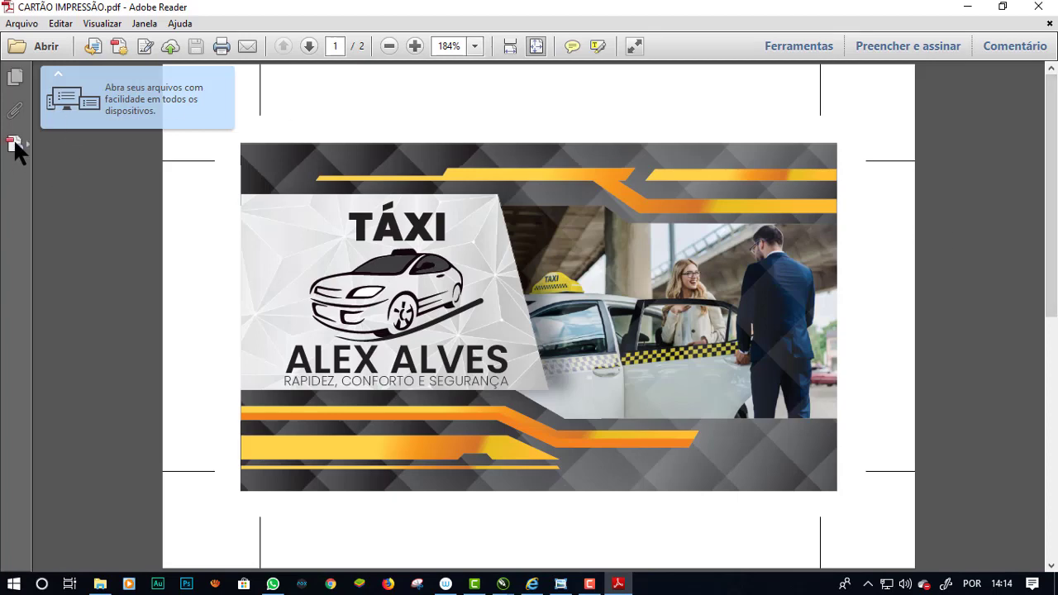
# Step: Review the card's back on page 2 via thumbnails, returning to the front on page 1
pyautogui.click(16, 76)
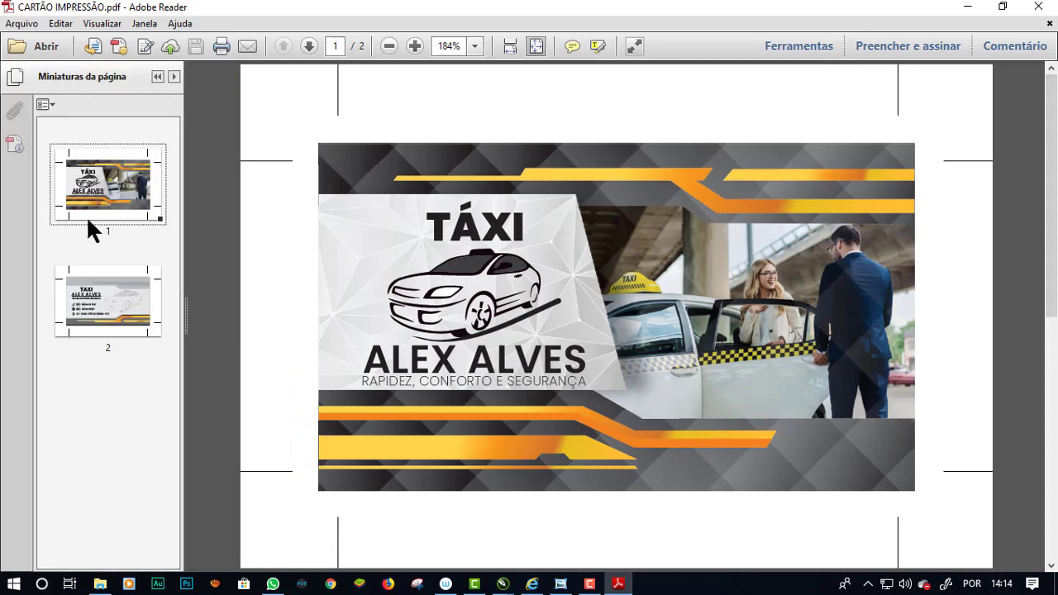
pyautogui.click(107, 293)
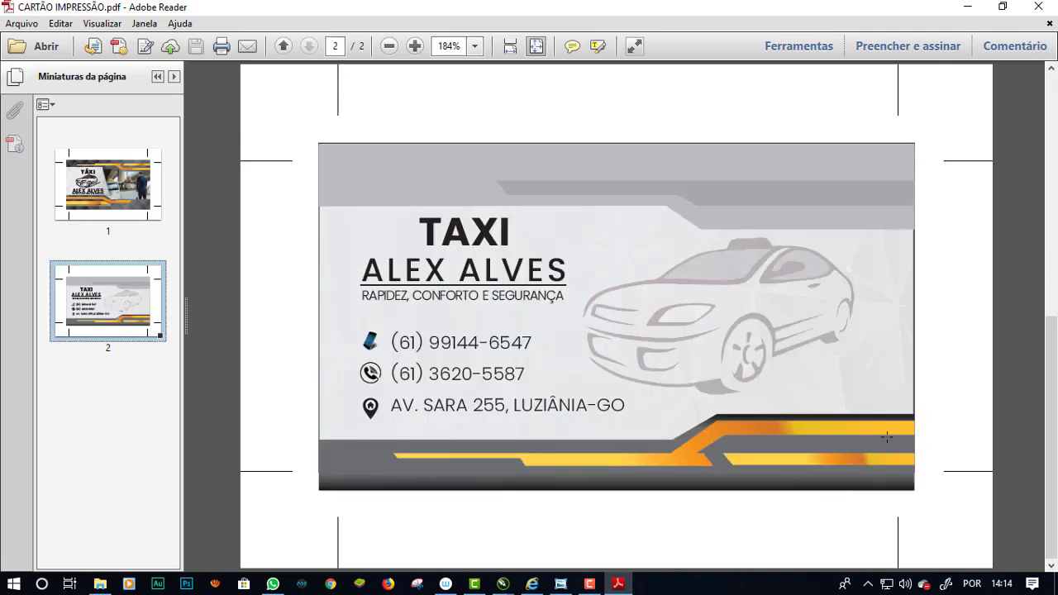
pyautogui.click(140, 192)
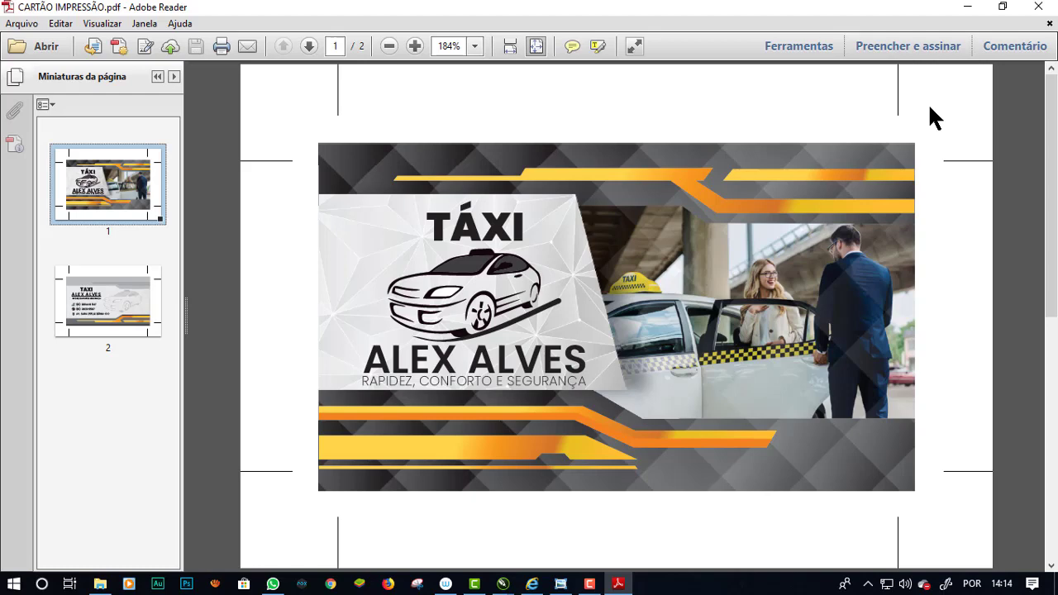
pyautogui.click(127, 295)
pyautogui.click(116, 198)
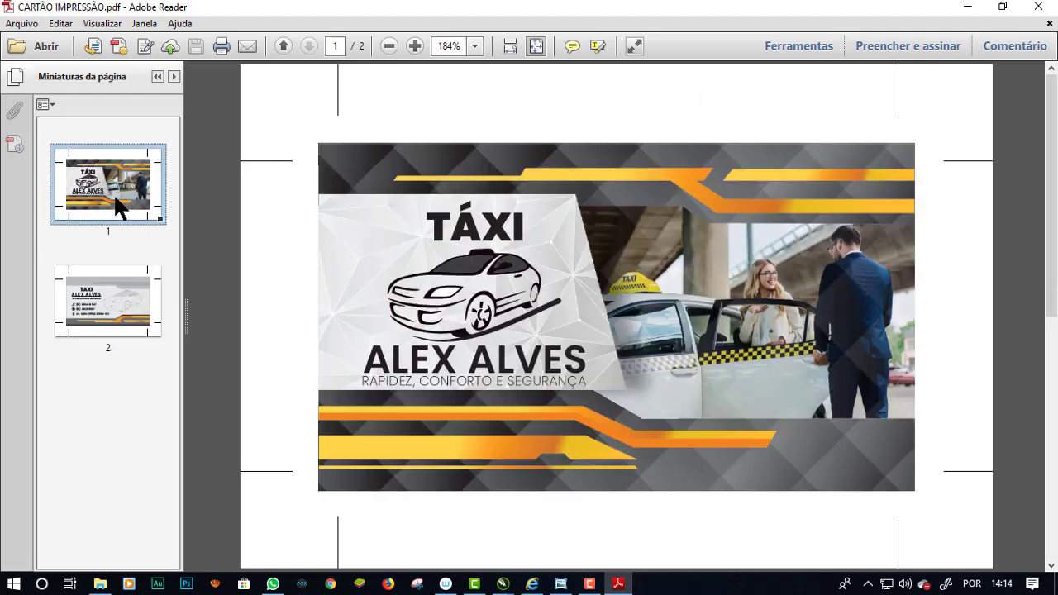